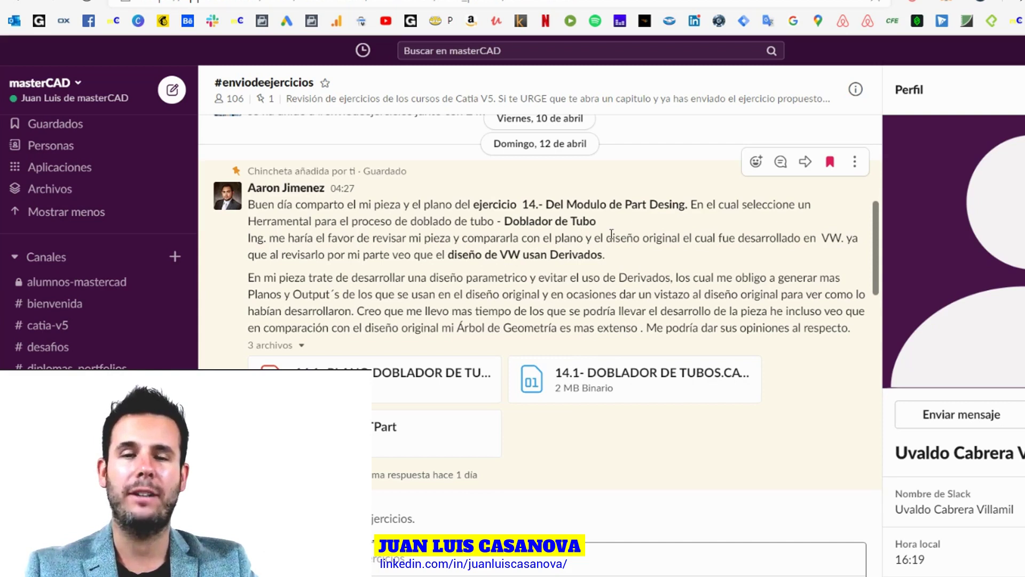
Bring the student's 14.1 PLANO DOBLADOR DE TUBOS drawing PDF to the front from the taskbar.
{"action": "left_click", "coordinate": [11, 229]}
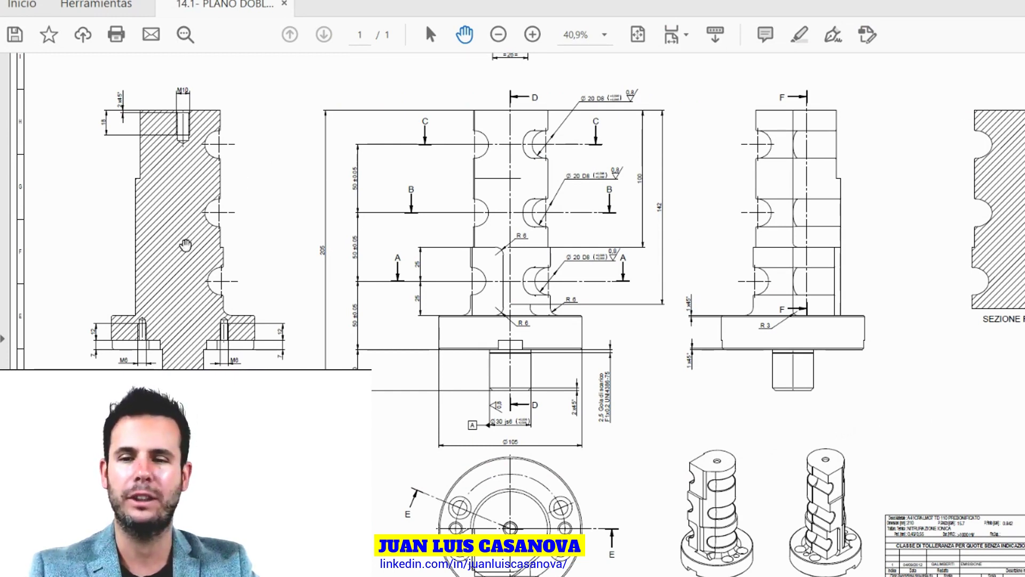
Leave the drawing PDF and return to the Slack conversation.
{"action": "mouse_move", "coordinate": [8, 138]}
{"action": "left_click", "coordinate": [12, 115]}
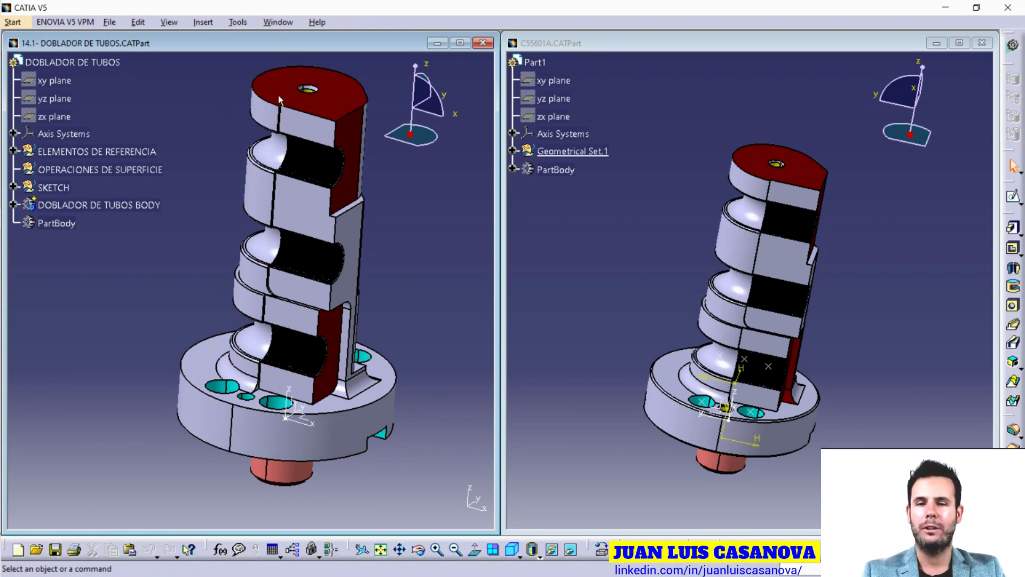
Activate the C55601A window and expand Geometrical Set.1 to show Sketch.1–Sketch.56, planes and Point.1.
{"action": "left_click", "coordinate": [662, 46]}
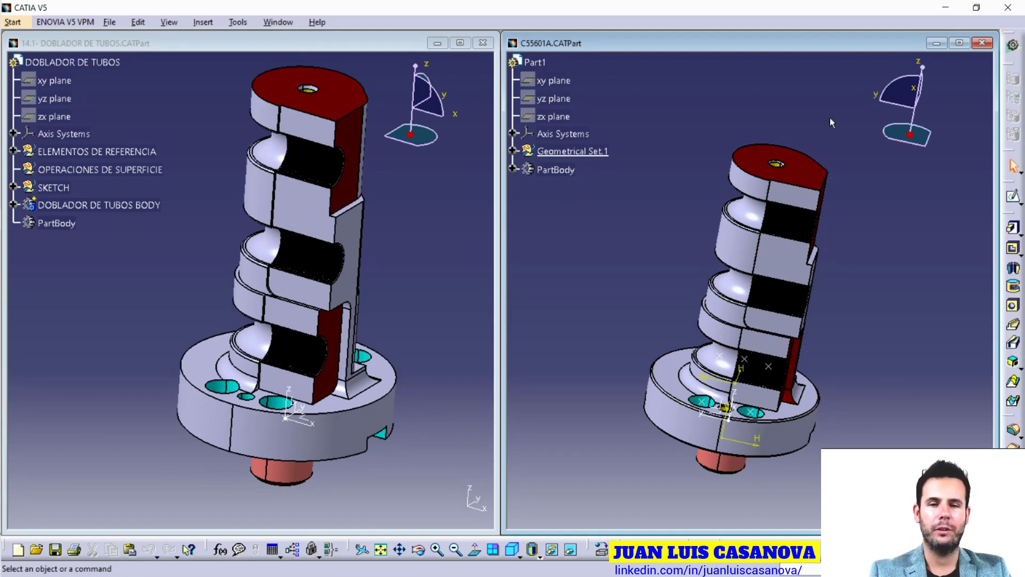
{"action": "left_click", "coordinate": [514, 151]}
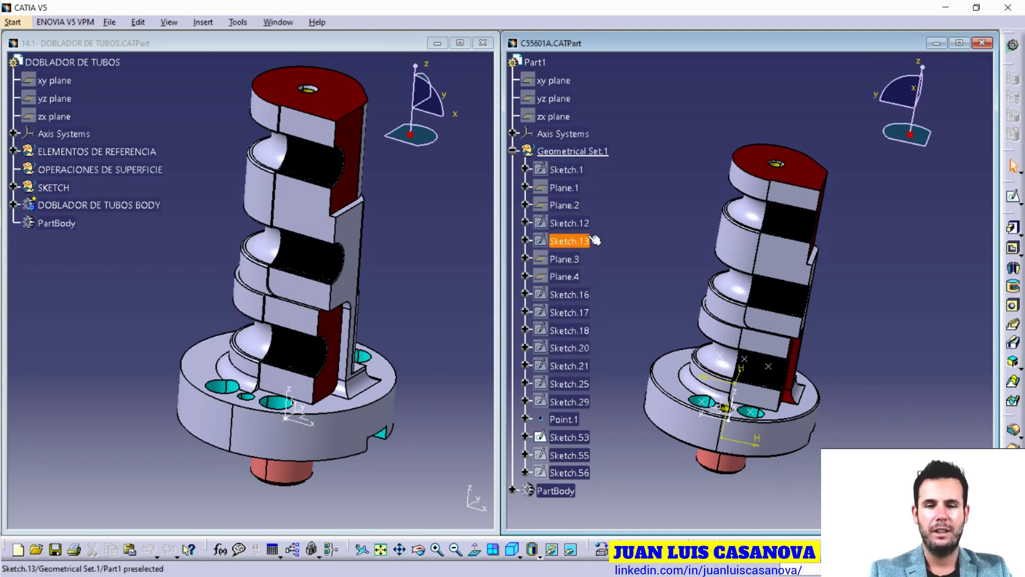
Expand the C55601A PartBody and scroll through its pads, pockets, holes and grooves.
{"action": "scroll", "coordinate": [619, 224], "scroll_direction": "down", "scroll_amount": 3}
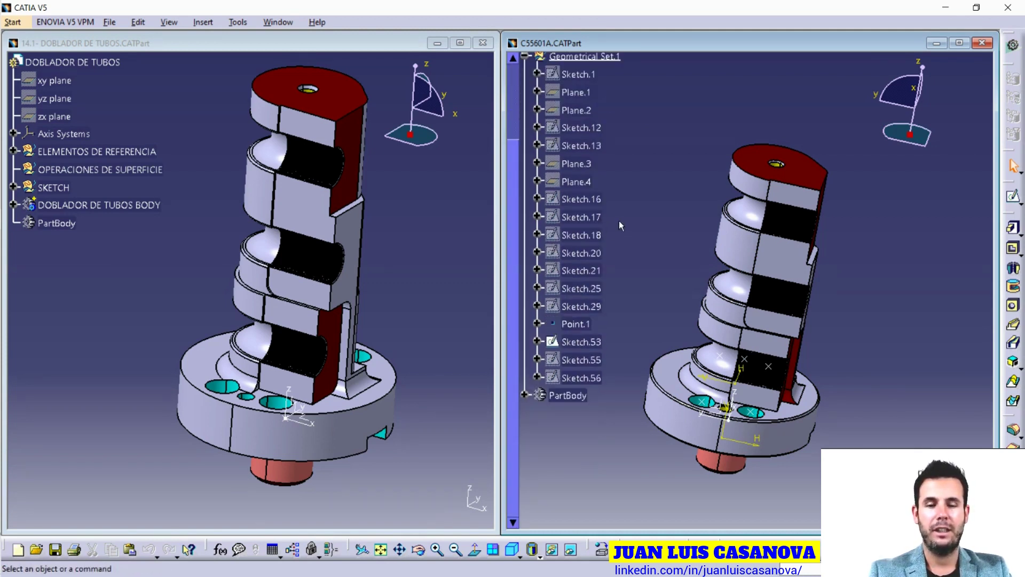
{"action": "left_click", "coordinate": [525, 396]}
{"action": "scroll", "coordinate": [662, 111], "scroll_direction": "up", "scroll_amount": 2}
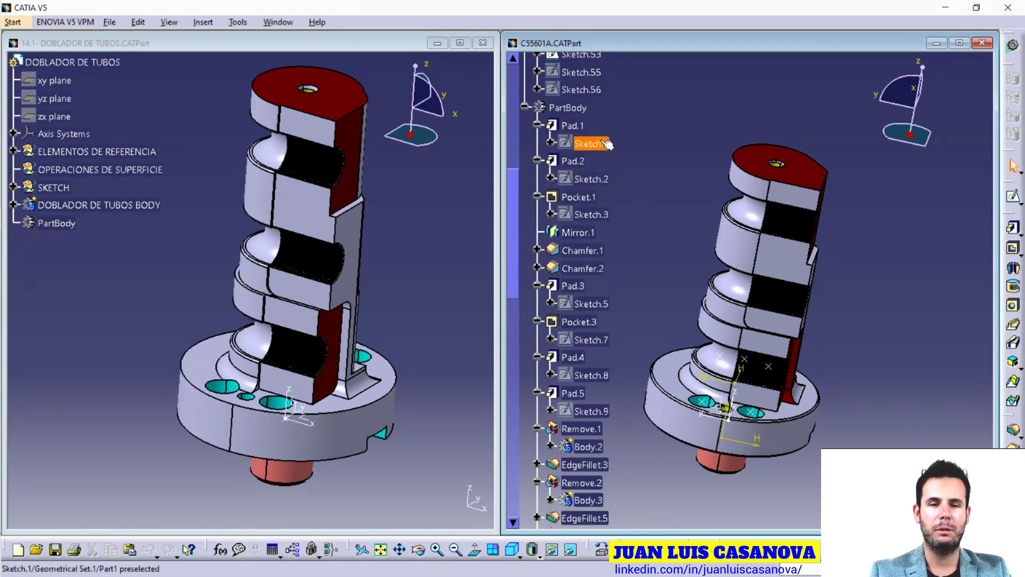
{"action": "scroll", "coordinate": [609, 187], "scroll_direction": "up", "scroll_amount": 5}
{"action": "scroll", "coordinate": [609, 187], "scroll_direction": "up", "scroll_amount": 13}
{"action": "scroll", "coordinate": [609, 187], "scroll_direction": "up", "scroll_amount": 2}
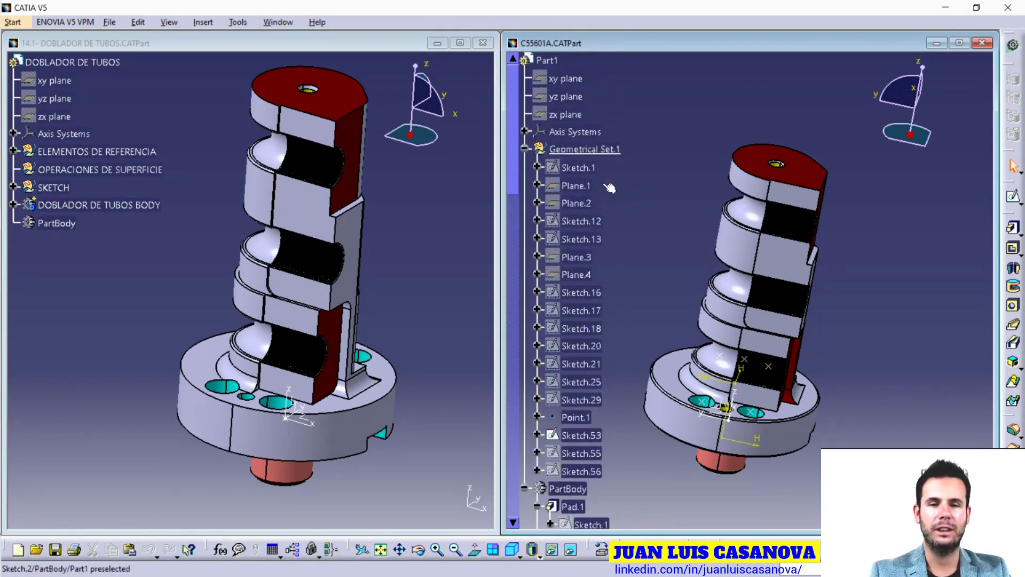
{"action": "scroll", "coordinate": [607, 189], "scroll_direction": "down", "scroll_amount": 13}
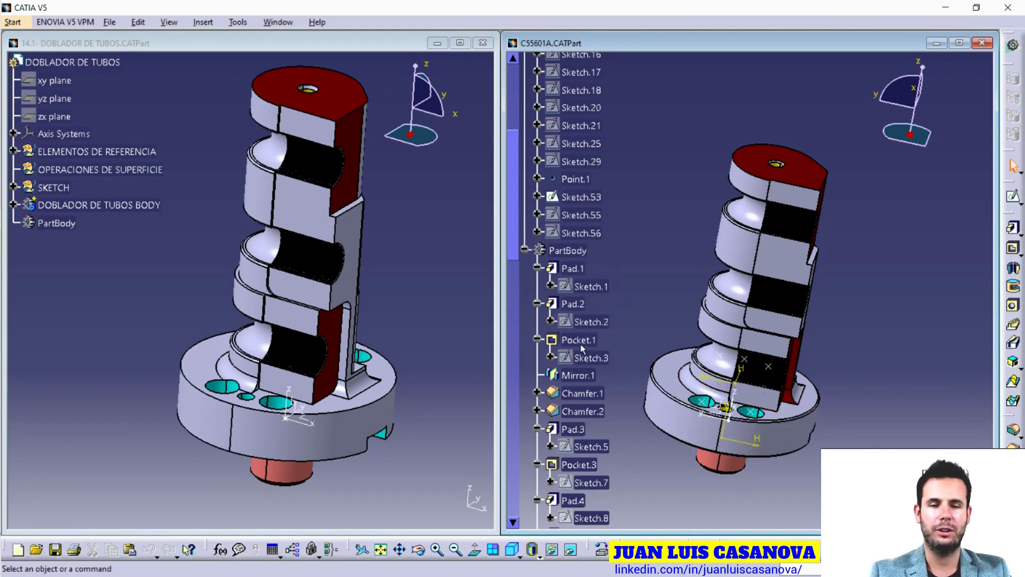
{"action": "scroll", "coordinate": [600, 341], "scroll_direction": "up", "scroll_amount": 10}
{"action": "scroll", "coordinate": [598, 267], "scroll_direction": "up", "scroll_amount": 3}
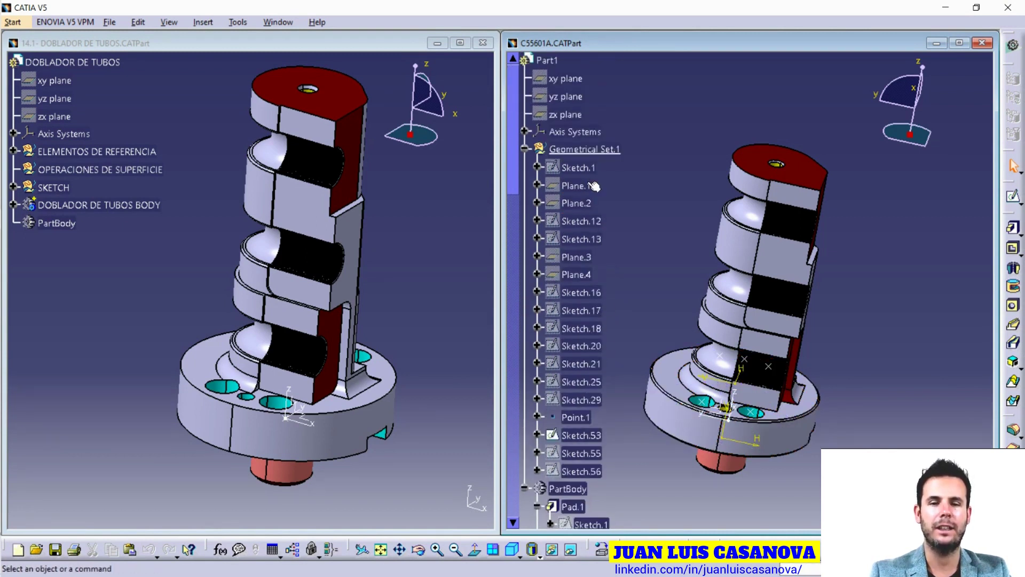
{"action": "scroll", "coordinate": [606, 369], "scroll_direction": "down", "scroll_amount": 5}
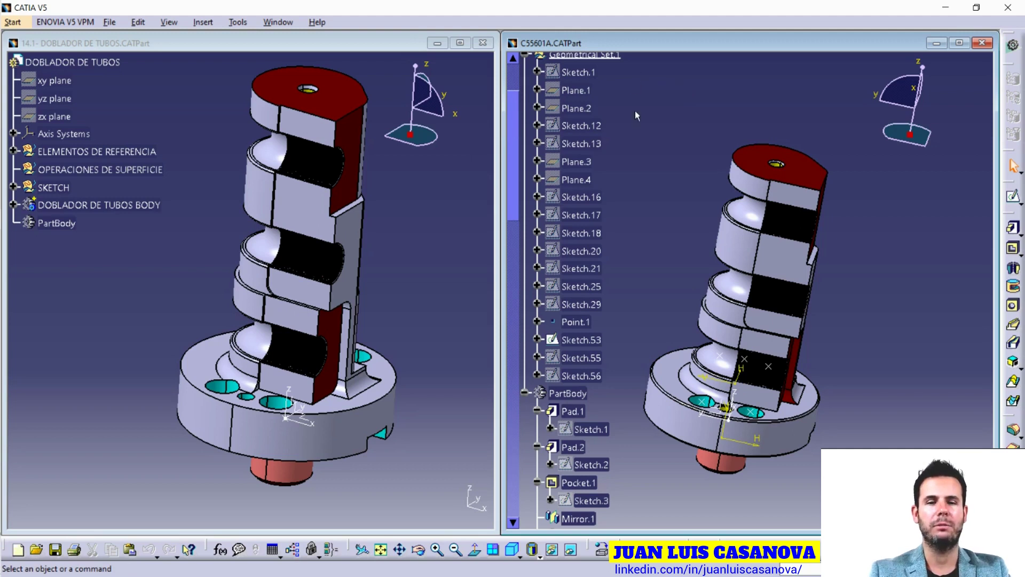
{"action": "scroll", "coordinate": [641, 182], "scroll_direction": "down", "scroll_amount": 2}
{"action": "scroll", "coordinate": [642, 270], "scroll_direction": "down", "scroll_amount": 3}
{"action": "scroll", "coordinate": [618, 100], "scroll_direction": "up", "scroll_amount": 5}
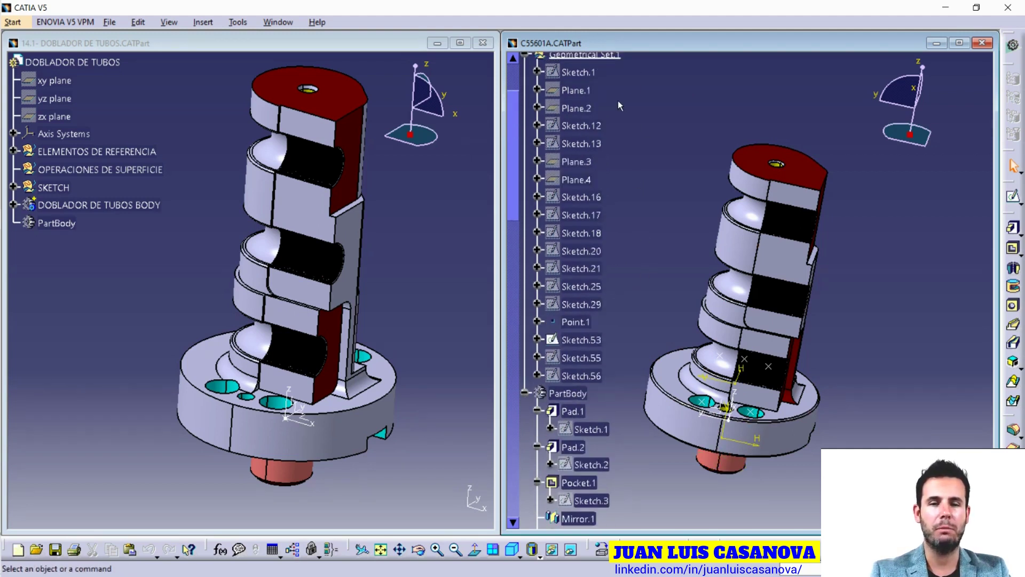
{"action": "scroll", "coordinate": [630, 276], "scroll_direction": "down", "scroll_amount": 10}
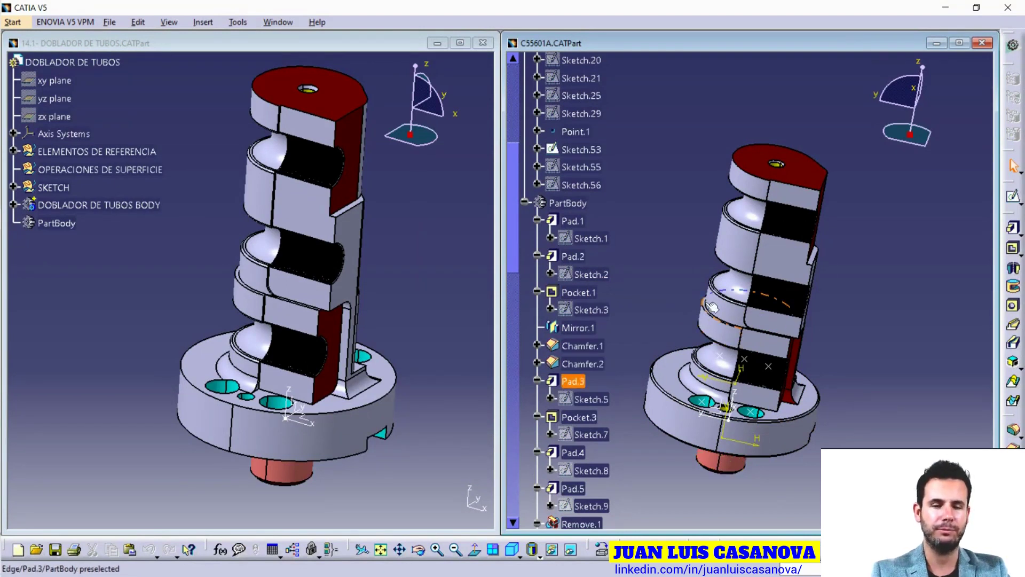
{"action": "scroll", "coordinate": [591, 176], "scroll_direction": "up", "scroll_amount": 5}
{"action": "scroll", "coordinate": [591, 176], "scroll_direction": "up", "scroll_amount": 5}
{"action": "scroll", "coordinate": [591, 171], "scroll_direction": "down", "scroll_amount": 13}
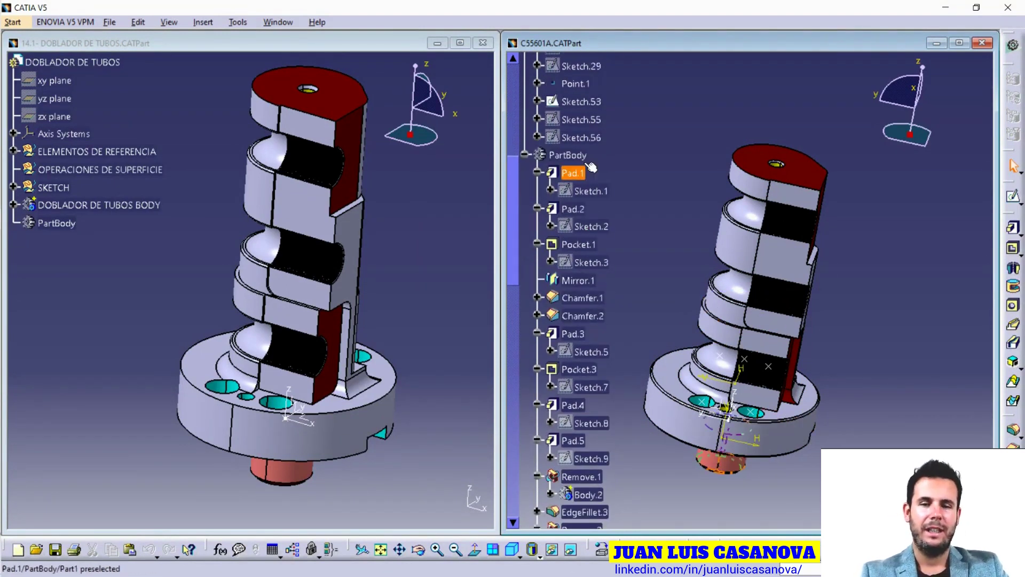
{"action": "scroll", "coordinate": [603, 230], "scroll_direction": "down", "scroll_amount": 6}
{"action": "scroll", "coordinate": [604, 245], "scroll_direction": "down", "scroll_amount": 8}
{"action": "scroll", "coordinate": [604, 249], "scroll_direction": "down", "scroll_amount": 5}
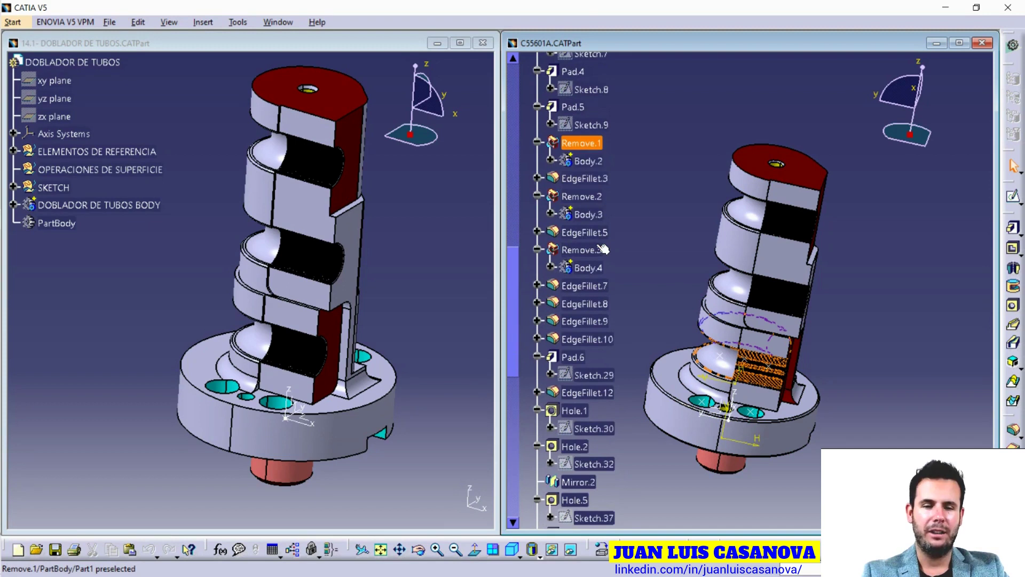
{"action": "scroll", "coordinate": [603, 249], "scroll_direction": "down", "scroll_amount": 6}
{"action": "scroll", "coordinate": [604, 308], "scroll_direction": "down", "scroll_amount": 5}
{"action": "scroll", "coordinate": [609, 315], "scroll_direction": "down", "scroll_amount": 8}
{"action": "scroll", "coordinate": [618, 325], "scroll_direction": "up", "scroll_amount": 7}
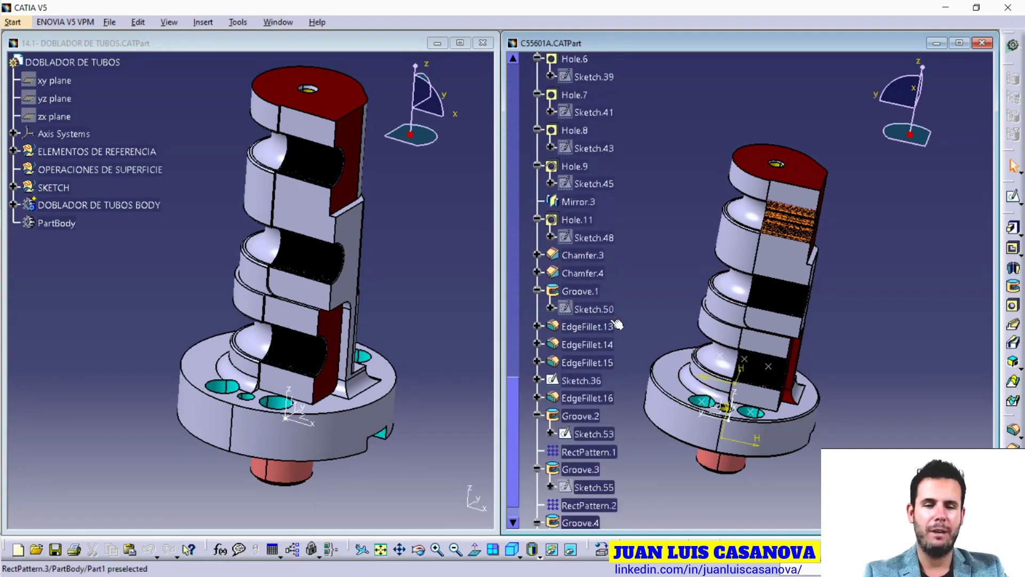
{"action": "scroll", "coordinate": [614, 310], "scroll_direction": "up", "scroll_amount": 10}
{"action": "scroll", "coordinate": [614, 307], "scroll_direction": "up", "scroll_amount": 20}
{"action": "scroll", "coordinate": [614, 306], "scroll_direction": "up", "scroll_amount": 20}
{"action": "scroll", "coordinate": [608, 267], "scroll_direction": "up", "scroll_amount": 15}
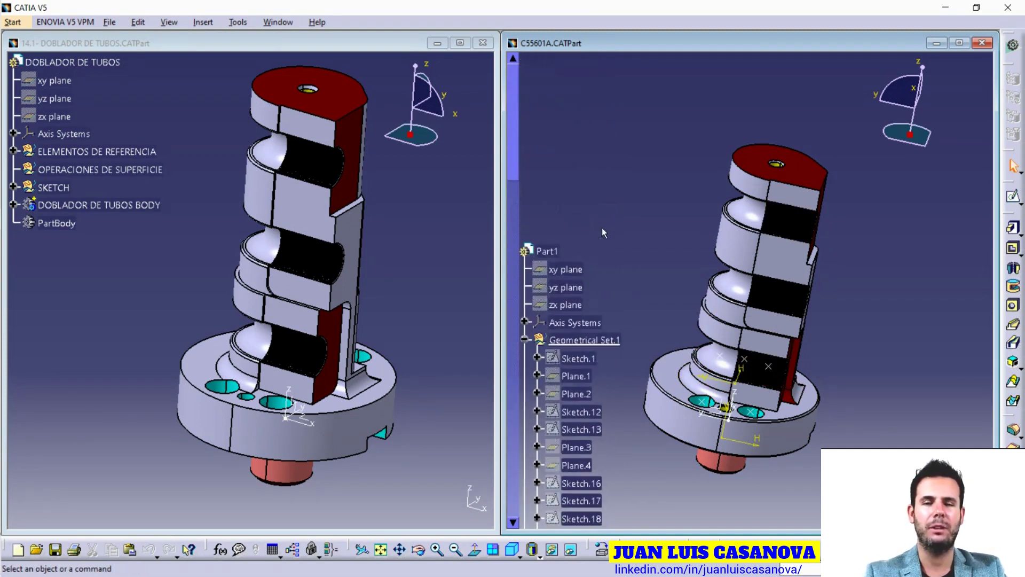
{"action": "scroll", "coordinate": [620, 251], "scroll_direction": "down", "scroll_amount": 8}
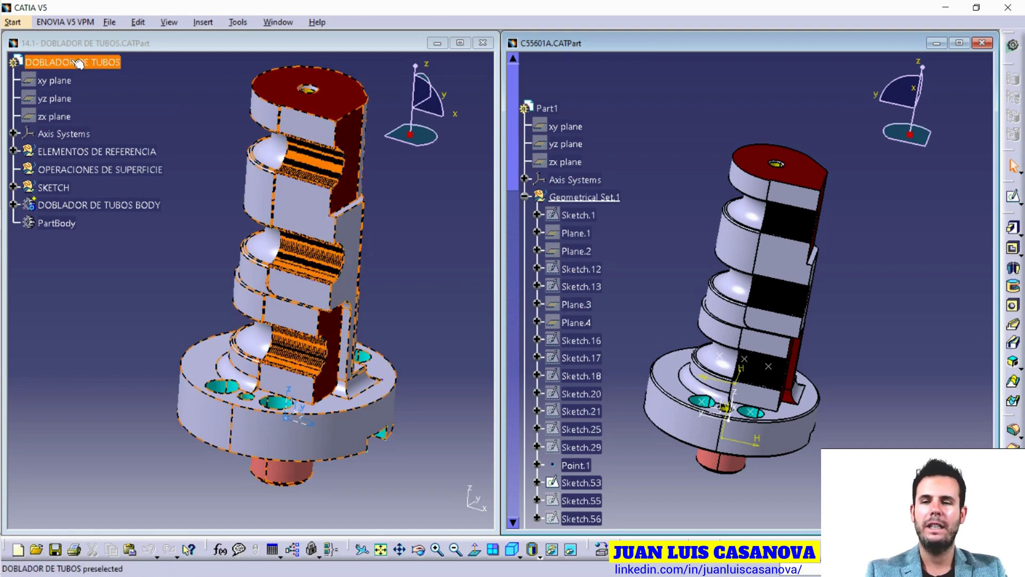
In the student's part, expand ELEMENTOS DE REFERENCIA and select Plane.1 through Plane.14.
{"action": "left_click", "coordinate": [55, 65]}
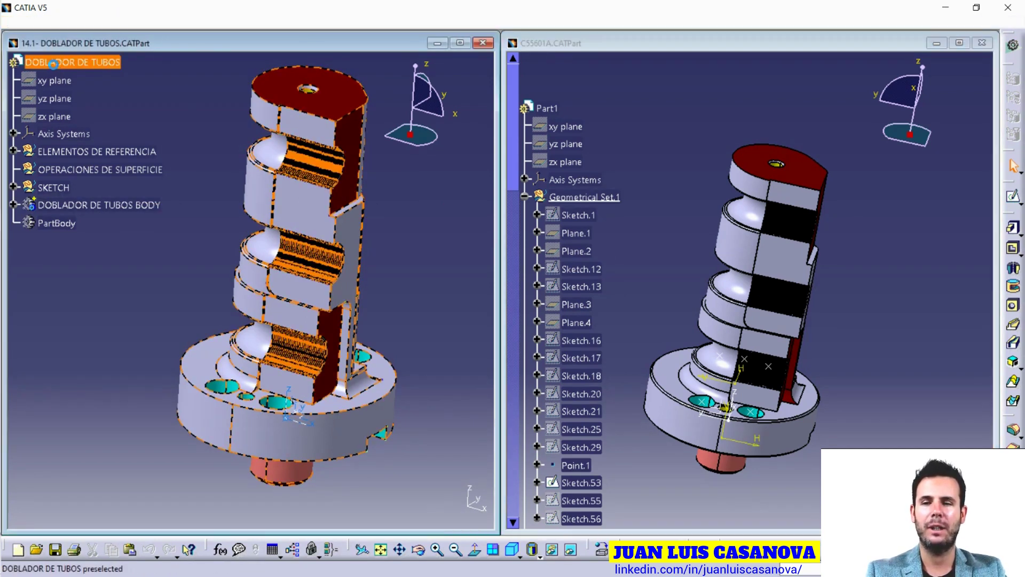
{"action": "left_click", "coordinate": [84, 68]}
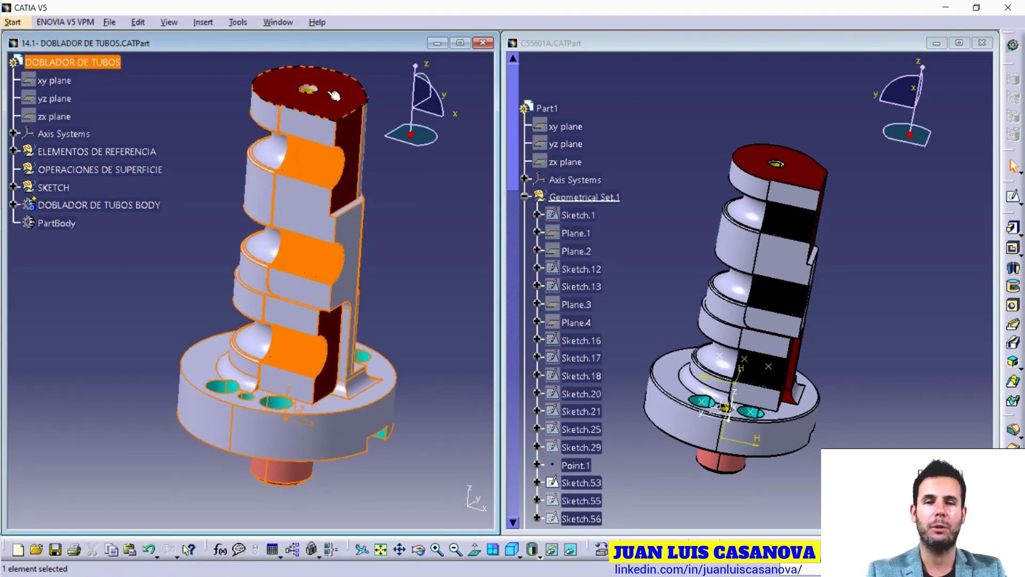
{"action": "left_click", "coordinate": [163, 70]}
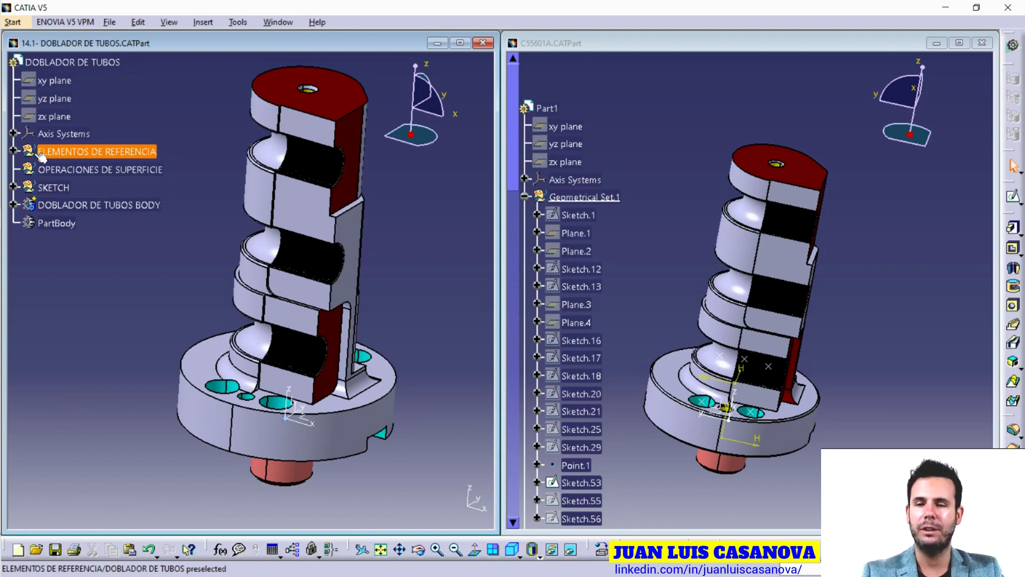
{"action": "left_click", "coordinate": [13, 151]}
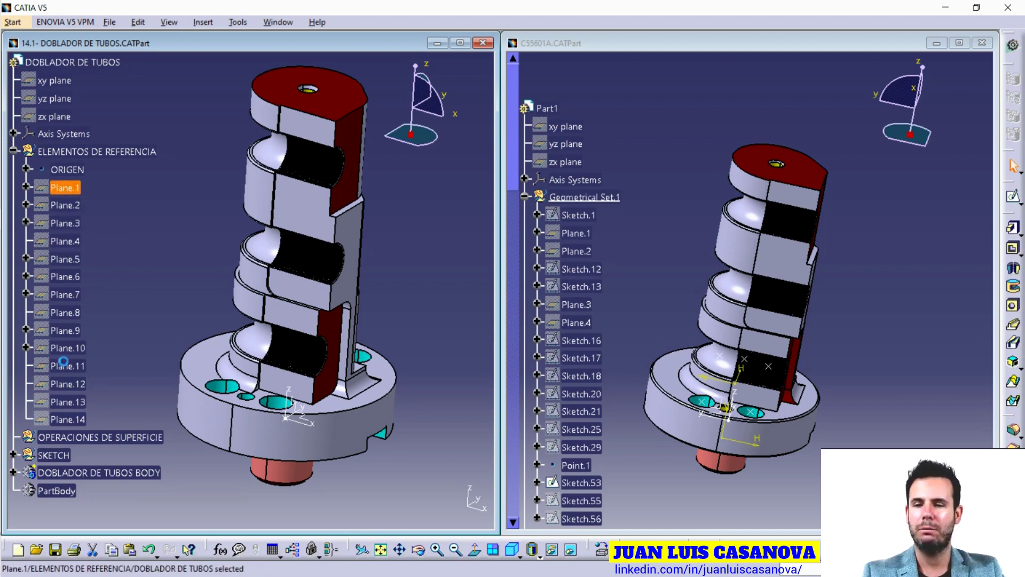
{"action": "left_click", "coordinate": [71, 420], "text": "shift"}
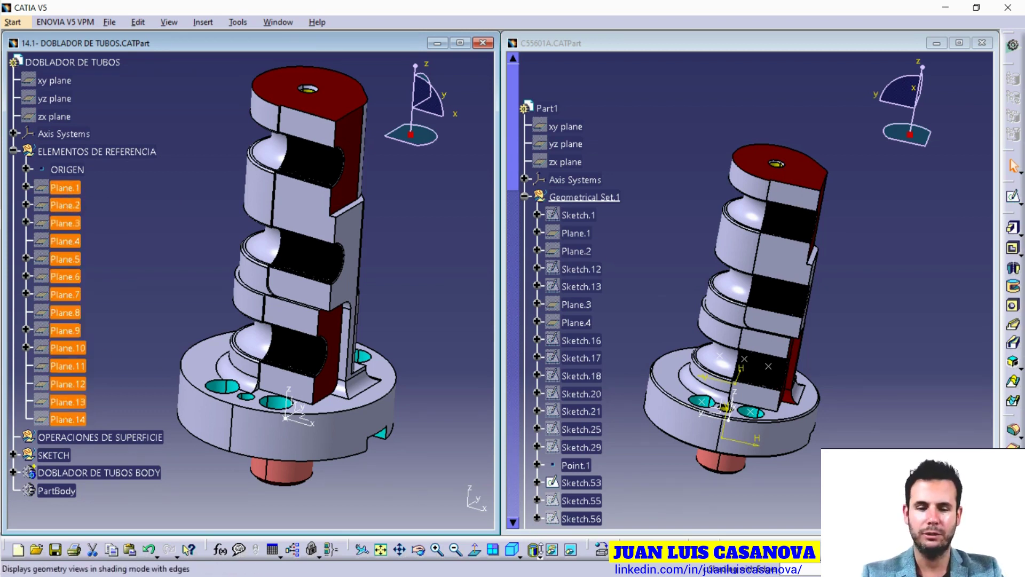
Show Plane.1–Plane.14 on the student's part and orbit it to see where they lie.
{"action": "left_click", "coordinate": [556, 555]}
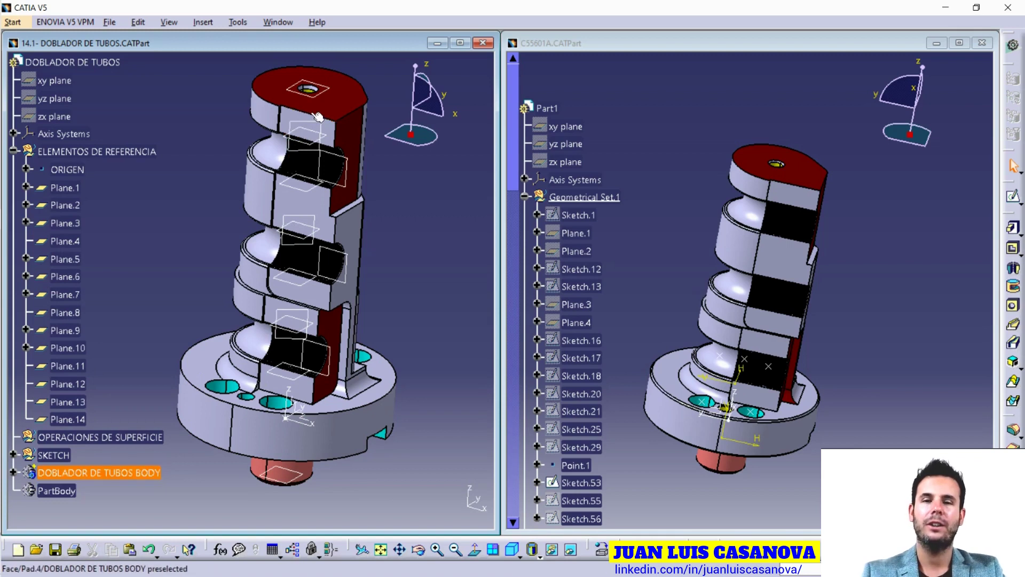
{"action": "mouse_move", "coordinate": [355, 339]}
{"action": "middle_mouse_down"}
{"action": "mouse_move", "coordinate": [362, 344]}
{"action": "mouse_move", "coordinate": [344, 332]}
{"action": "middle_mouse_up"}
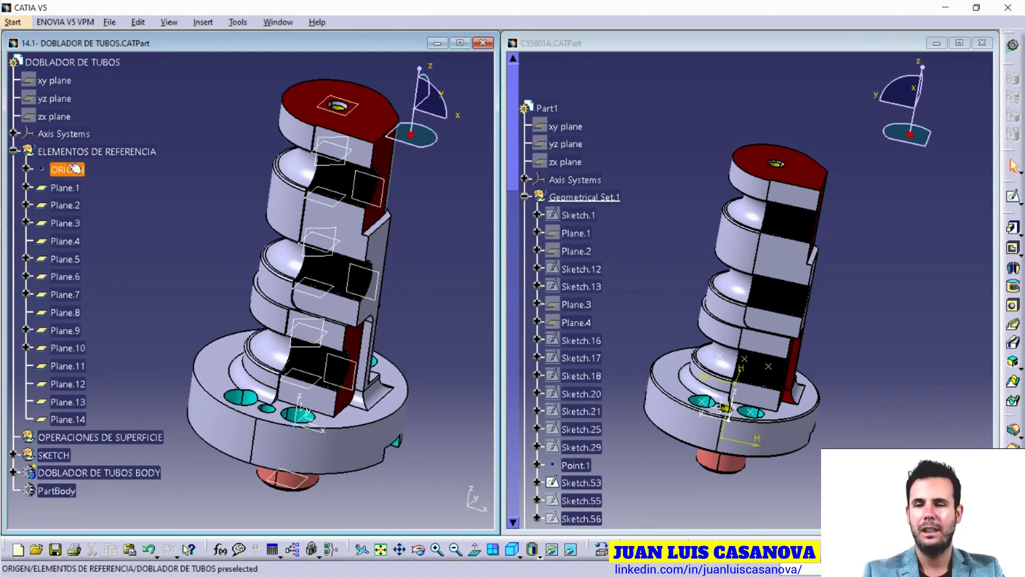
{"action": "mouse_move", "coordinate": [356, 263]}
{"action": "middle_mouse_down"}
{"action": "mouse_move", "coordinate": [382, 312]}
{"action": "mouse_move", "coordinate": [396, 199]}
{"action": "mouse_move", "coordinate": [341, 231]}
{"action": "middle_mouse_up"}
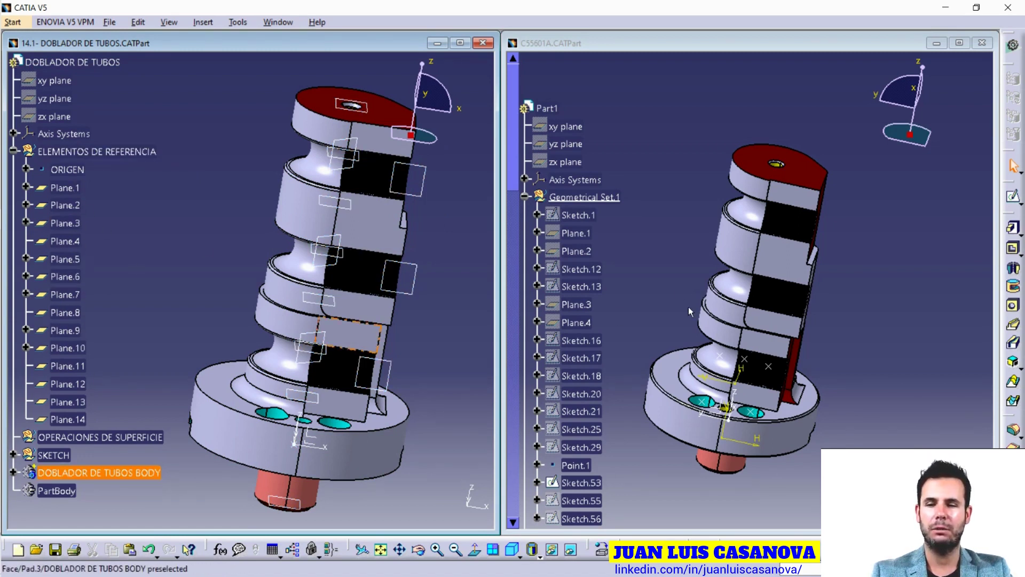
Select the whole PartBody in the right window's tree so all its geometry is highlighted.
{"action": "scroll", "coordinate": [631, 226], "scroll_direction": "down", "scroll_amount": 3}
{"action": "scroll", "coordinate": [631, 227], "scroll_direction": "down", "scroll_amount": 3}
{"action": "scroll", "coordinate": [632, 227], "scroll_direction": "down", "scroll_amount": 4}
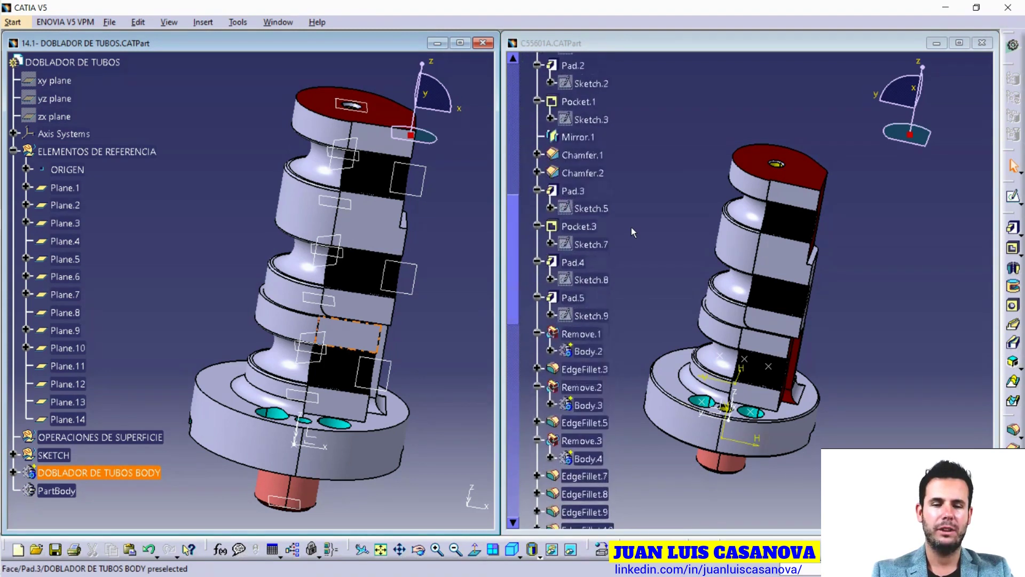
{"action": "scroll", "coordinate": [631, 227], "scroll_direction": "up", "scroll_amount": 4}
{"action": "scroll", "coordinate": [631, 223], "scroll_direction": "up", "scroll_amount": 3}
{"action": "scroll", "coordinate": [633, 205], "scroll_direction": "up", "scroll_amount": 3}
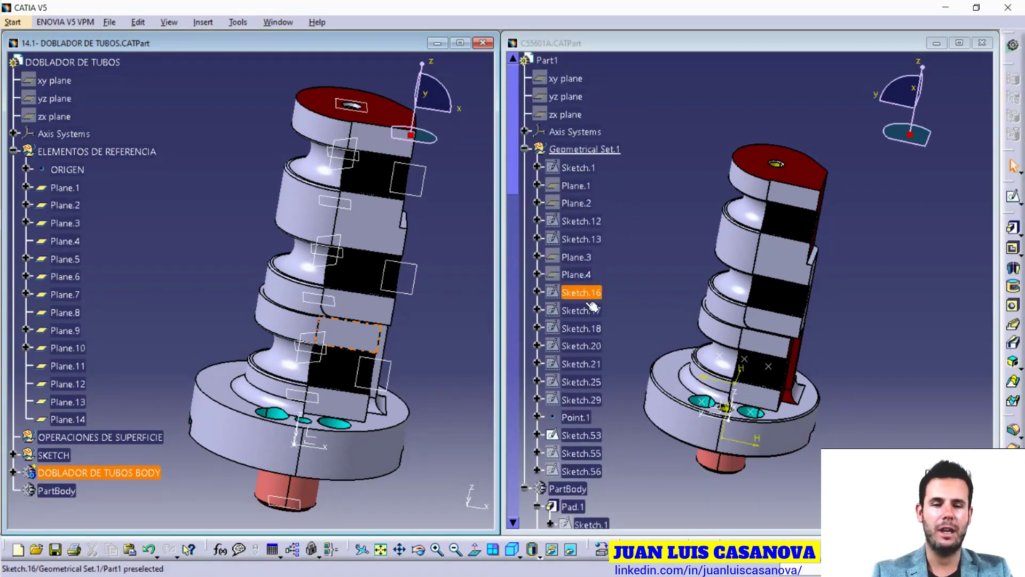
{"action": "scroll", "coordinate": [611, 345], "scroll_direction": "down", "scroll_amount": 3}
{"action": "scroll", "coordinate": [617, 209], "scroll_direction": "up", "scroll_amount": 3}
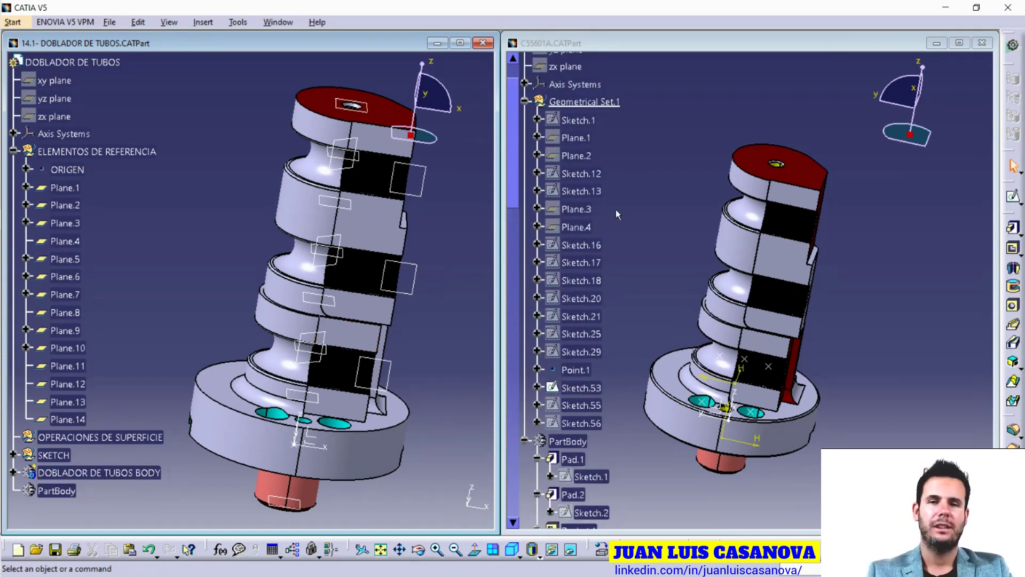
{"action": "scroll", "coordinate": [597, 158], "scroll_direction": "up", "scroll_amount": 1}
{"action": "scroll", "coordinate": [598, 176], "scroll_direction": "down", "scroll_amount": 2}
{"action": "scroll", "coordinate": [597, 181], "scroll_direction": "up", "scroll_amount": 1}
{"action": "scroll", "coordinate": [596, 154], "scroll_direction": "up", "scroll_amount": 2}
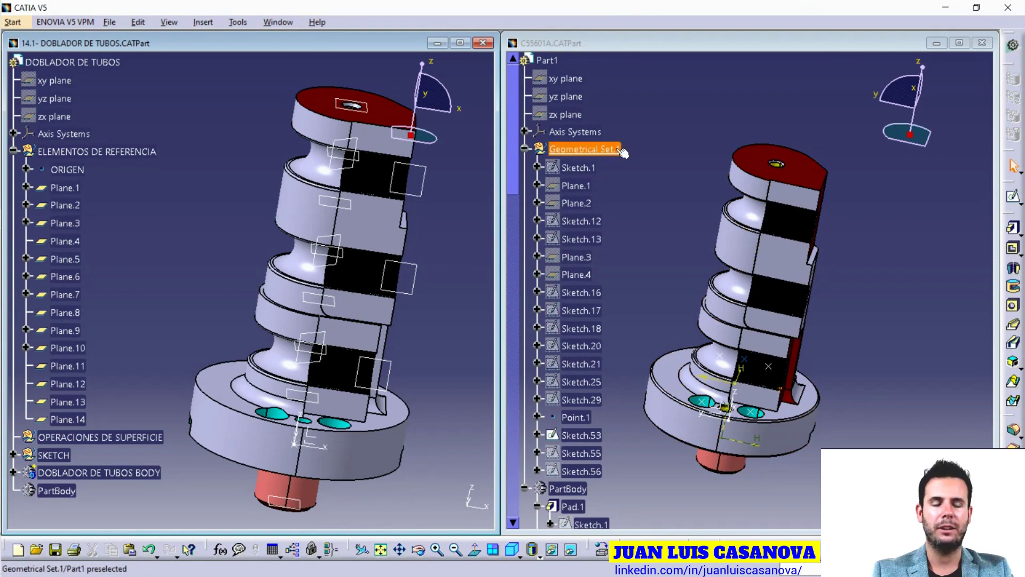
{"action": "scroll", "coordinate": [632, 363], "scroll_direction": "down", "scroll_amount": 3}
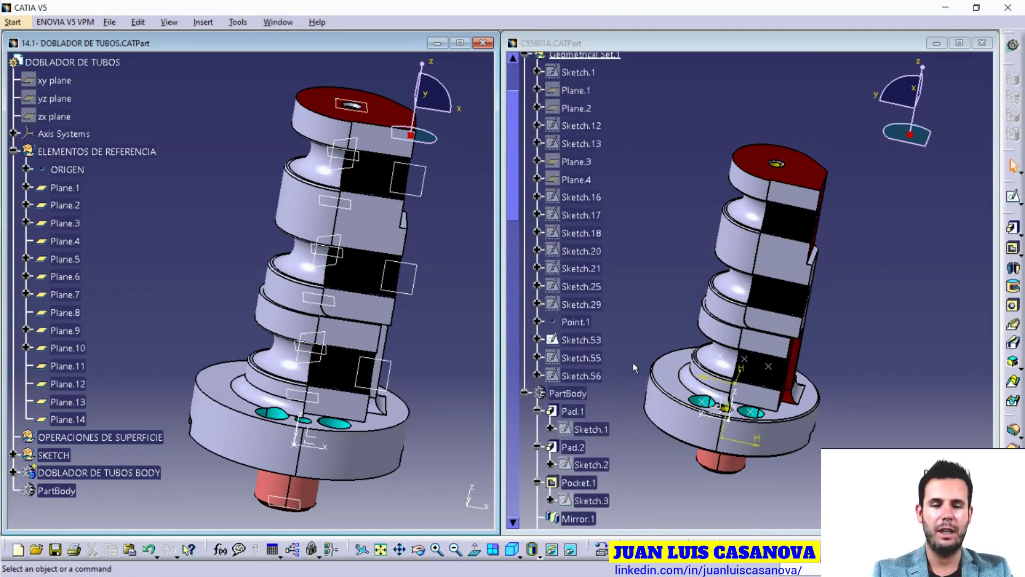
{"action": "left_click", "coordinate": [674, 423]}
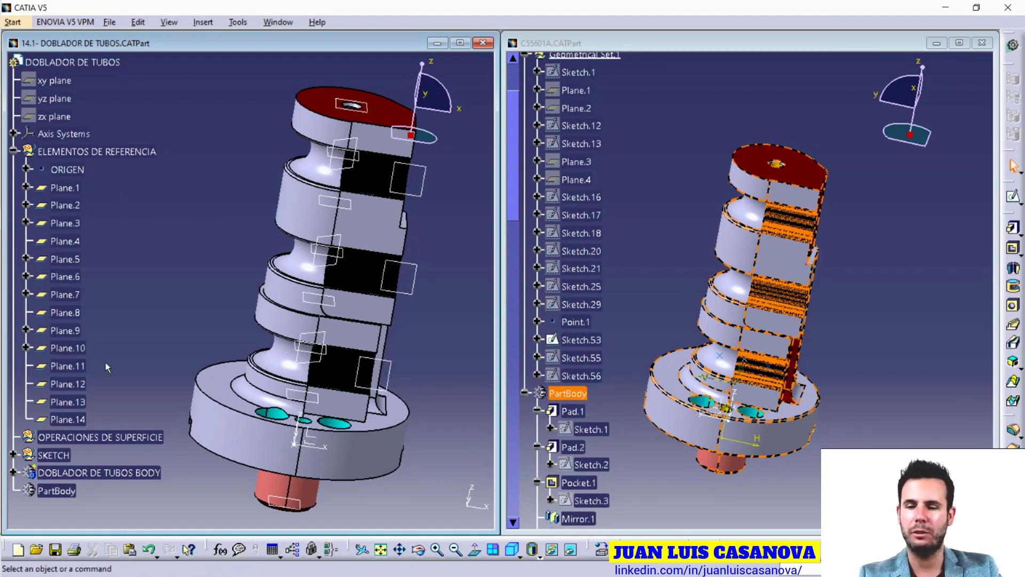
{"action": "scroll", "coordinate": [136, 314], "scroll_direction": "down", "scroll_amount": 3}
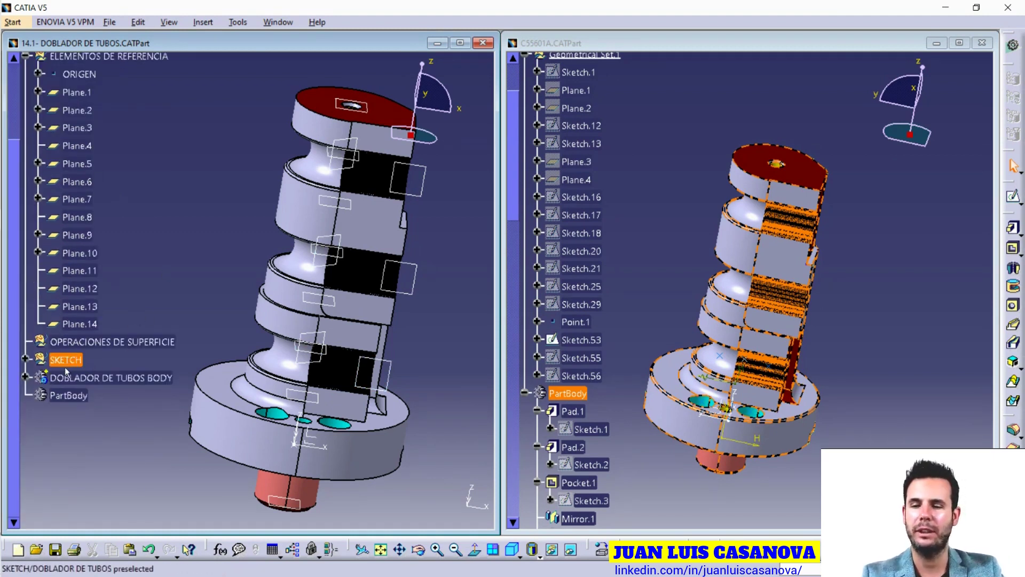
{"action": "left_click", "coordinate": [149, 343]}
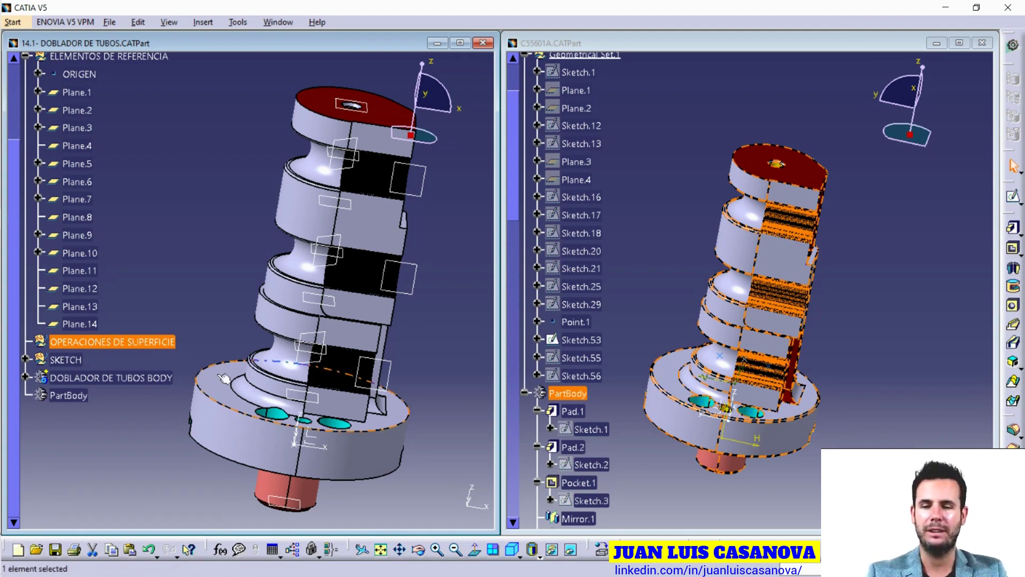
{"action": "scroll", "coordinate": [152, 321], "scroll_direction": "up", "scroll_amount": 1}
{"action": "scroll", "coordinate": [152, 322], "scroll_direction": "down", "scroll_amount": 1}
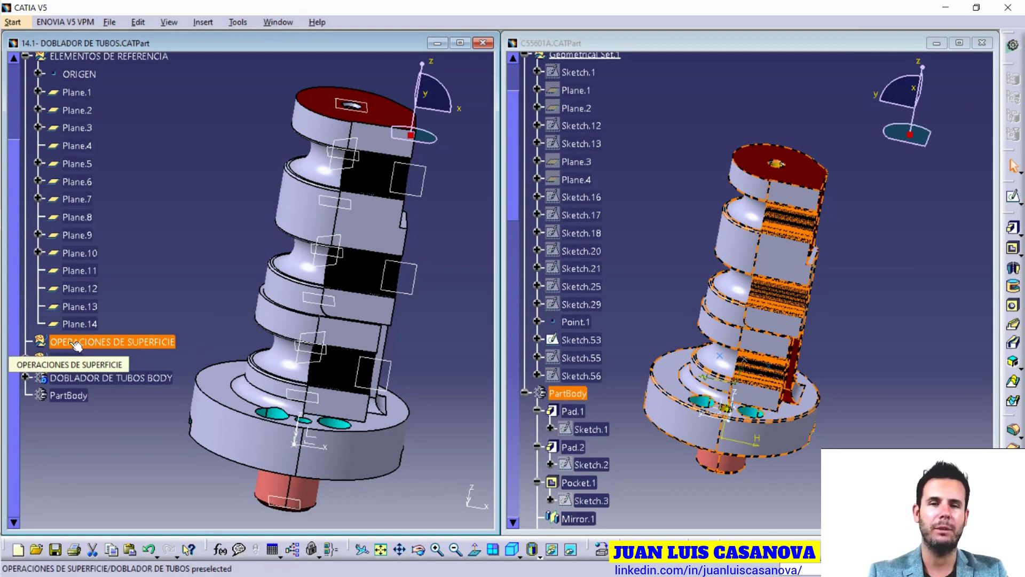
{"action": "left_click", "coordinate": [25, 359]}
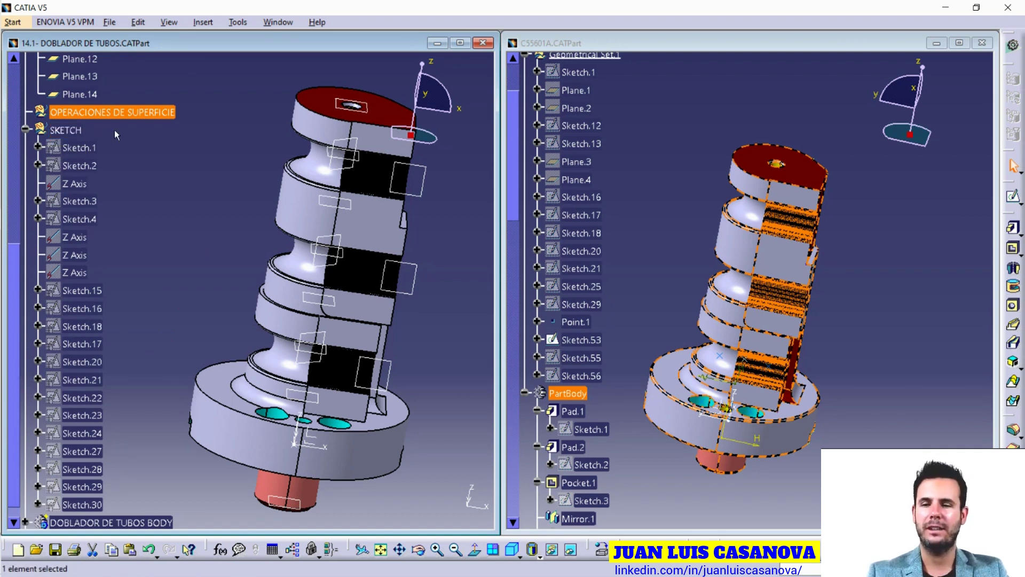
{"action": "left_click", "coordinate": [85, 256]}
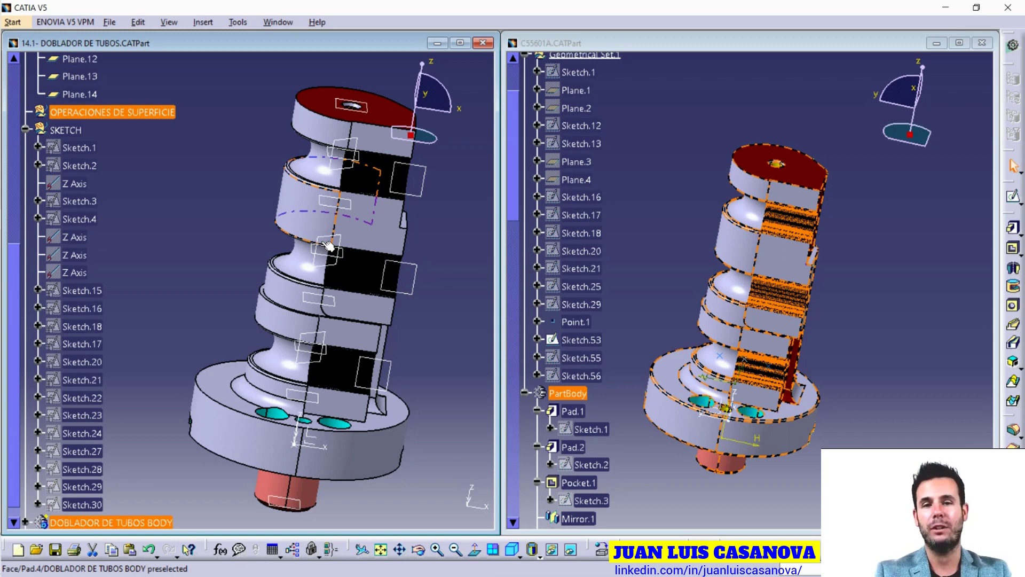
{"action": "left_click", "coordinate": [329, 246]}
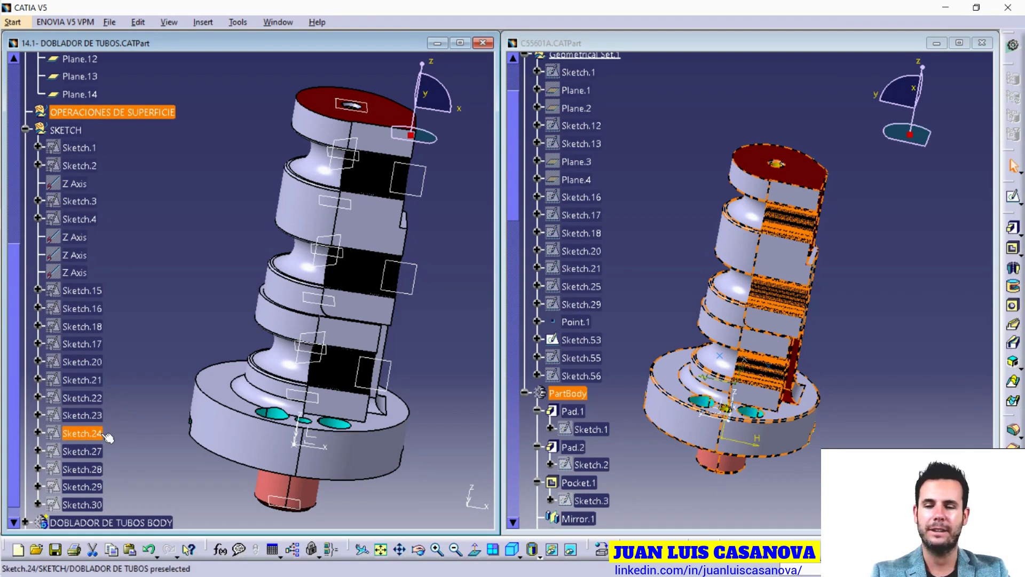
{"action": "scroll", "coordinate": [100, 334], "scroll_direction": "down", "scroll_amount": 3}
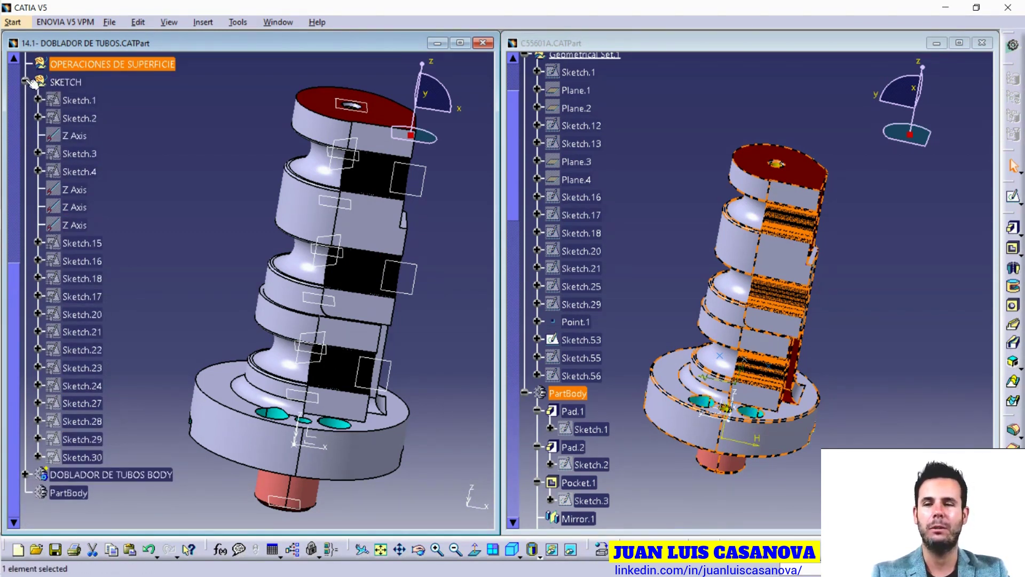
{"action": "left_click", "coordinate": [25, 81]}
{"action": "scroll", "coordinate": [25, 81], "scroll_direction": "up", "scroll_amount": 5}
Expand DOBLADOR DE TUBOS BODY to list Pad.1, Groove.1, Chamfer.1, Hole.1–Hole.6, then activate the right window.
{"action": "left_click", "coordinate": [113, 194]}
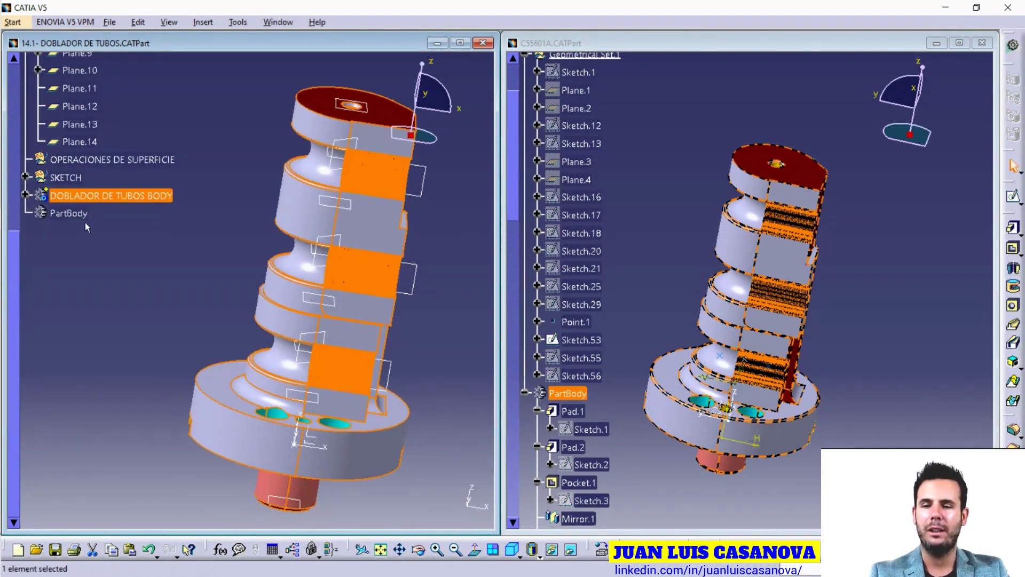
{"action": "left_click", "coordinate": [28, 195]}
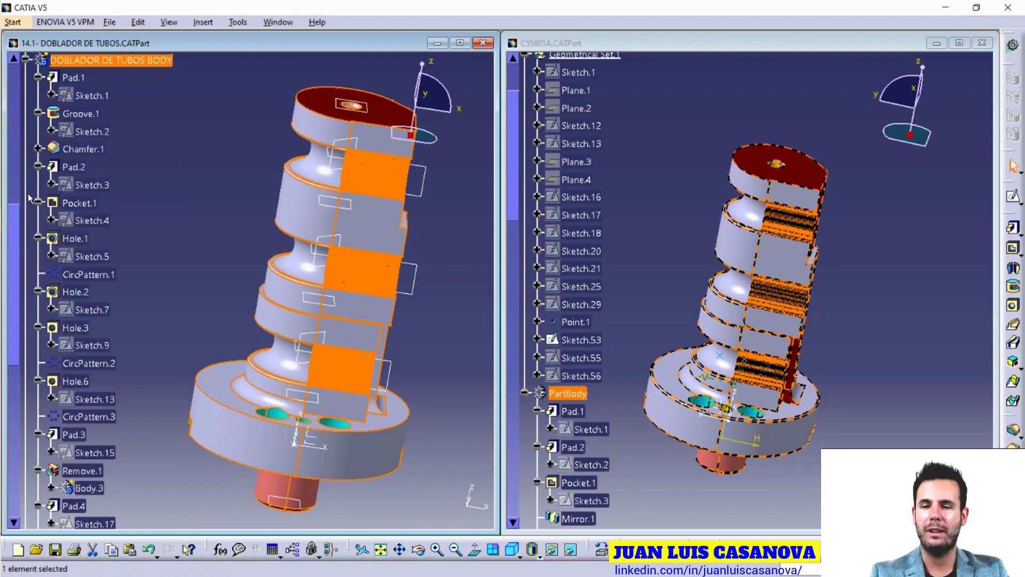
{"action": "left_click", "coordinate": [155, 67]}
{"action": "scroll", "coordinate": [246, 98], "scroll_direction": "up", "scroll_amount": 1}
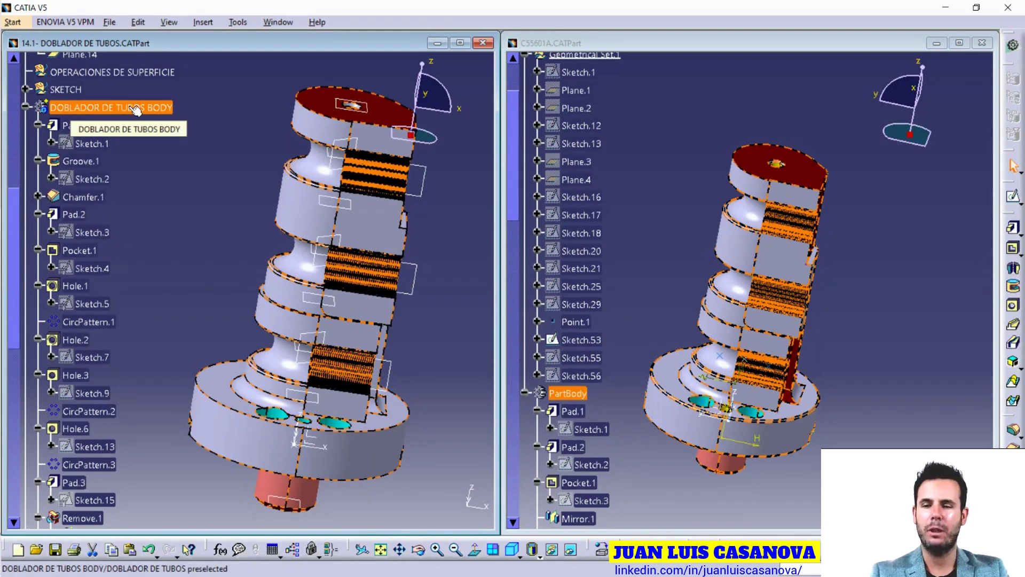
{"action": "scroll", "coordinate": [132, 399], "scroll_direction": "down", "scroll_amount": 2}
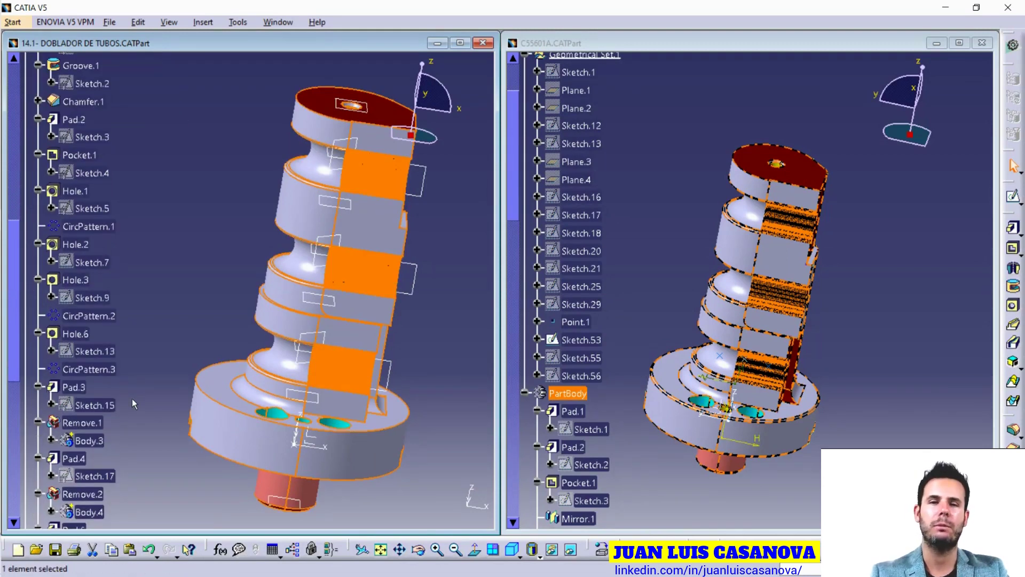
{"action": "scroll", "coordinate": [138, 320], "scroll_direction": "up", "scroll_amount": 2}
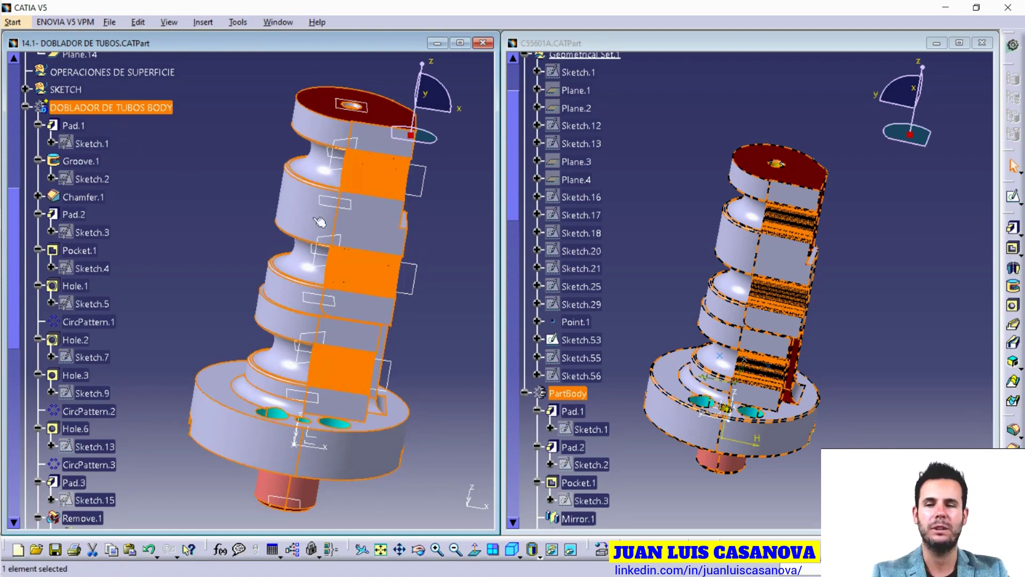
{"action": "scroll", "coordinate": [566, 257], "scroll_direction": "up", "scroll_amount": 5}
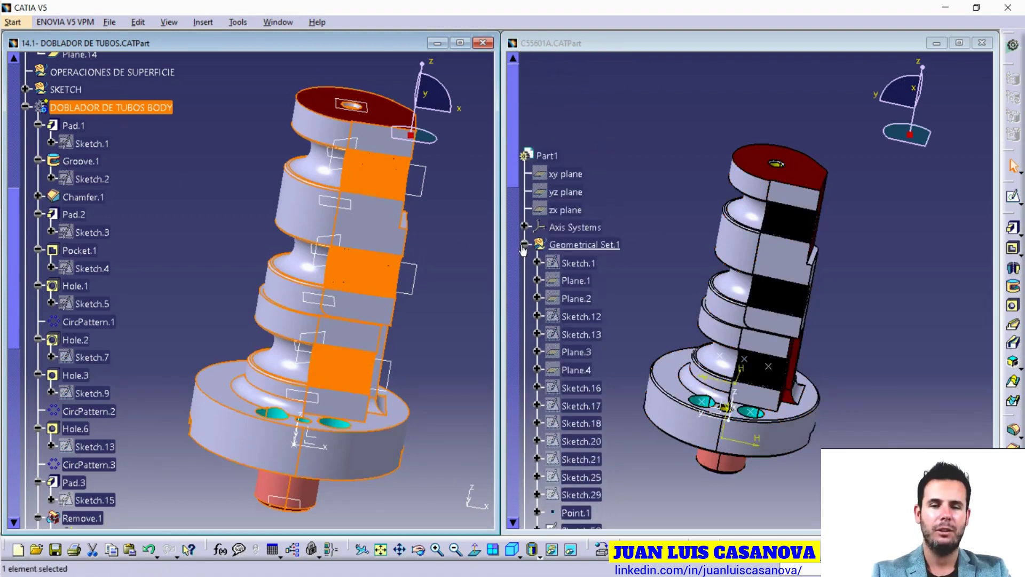
{"action": "left_click", "coordinate": [525, 244]}
Collapse Geometrical Set.1 in the right tree and toggle its PartBody open and closed.
{"action": "left_click", "coordinate": [525, 244]}
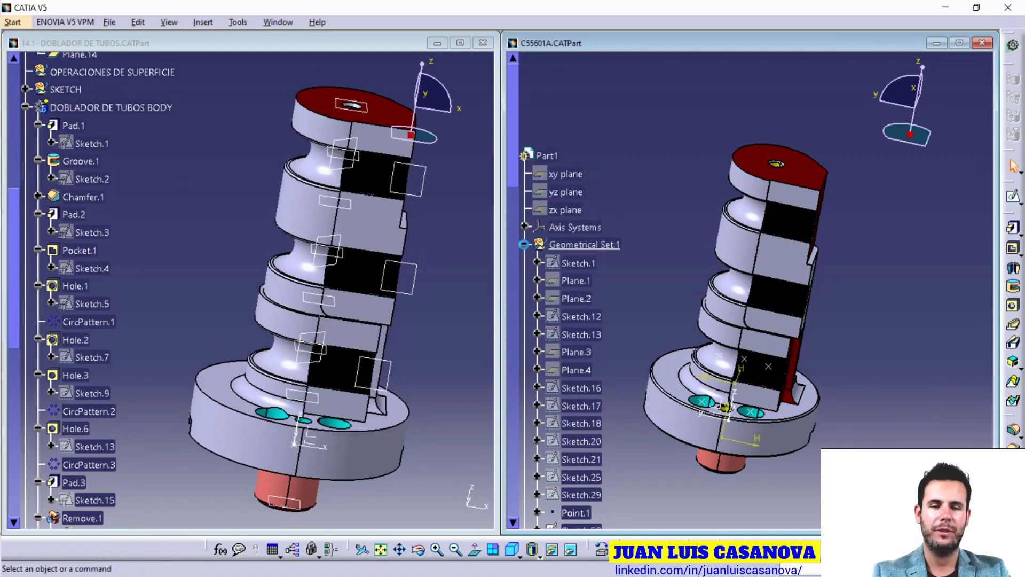
{"action": "left_click", "coordinate": [525, 245]}
{"action": "left_click", "coordinate": [525, 182]}
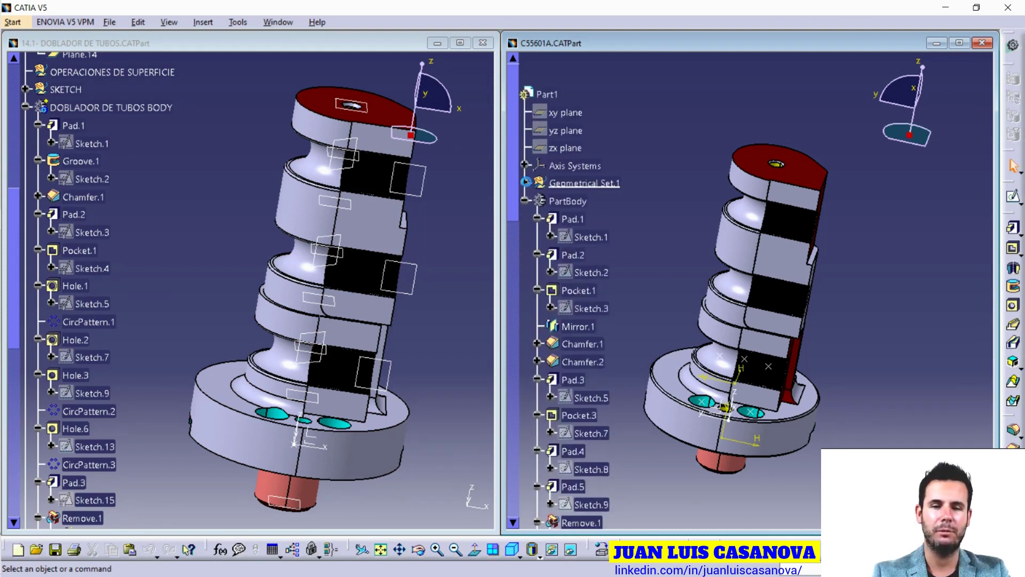
{"action": "left_click", "coordinate": [526, 202]}
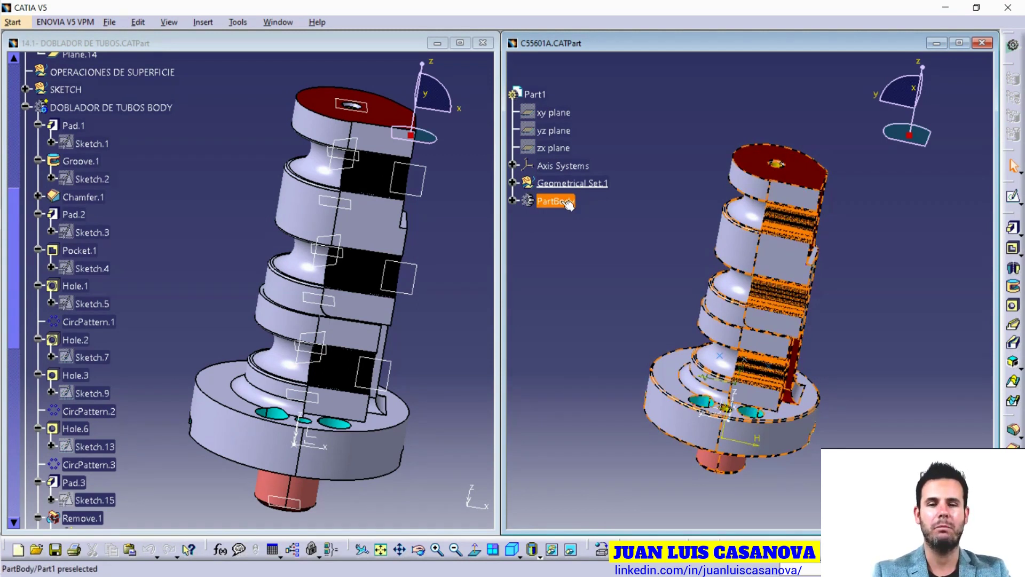
{"action": "left_click", "coordinate": [513, 200]}
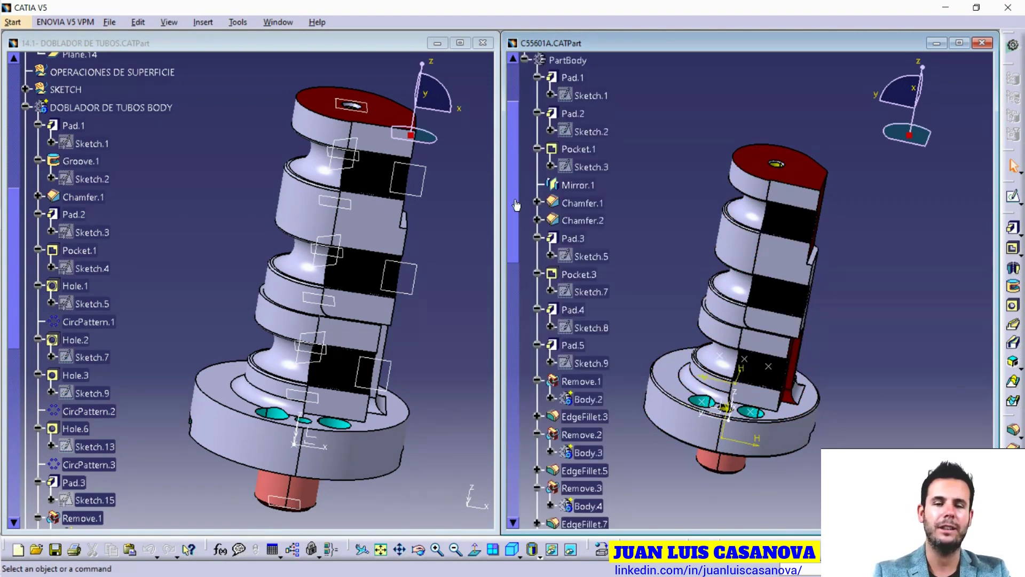
Collapse DOBLADOR DE TUBOS BODY in the left tree and the PartBody in the right tree.
{"action": "left_click", "coordinate": [146, 108]}
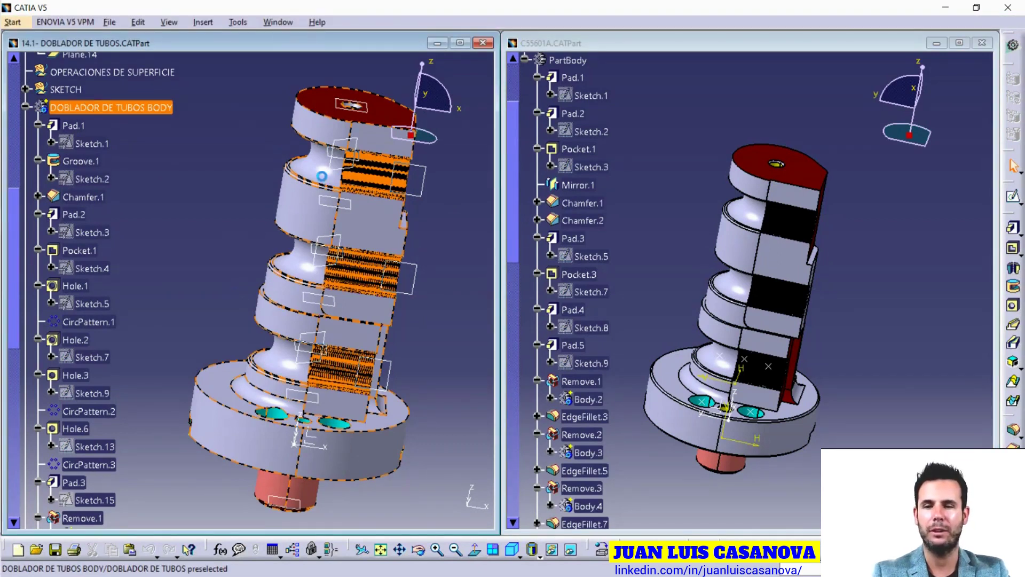
{"action": "left_click", "coordinate": [194, 169]}
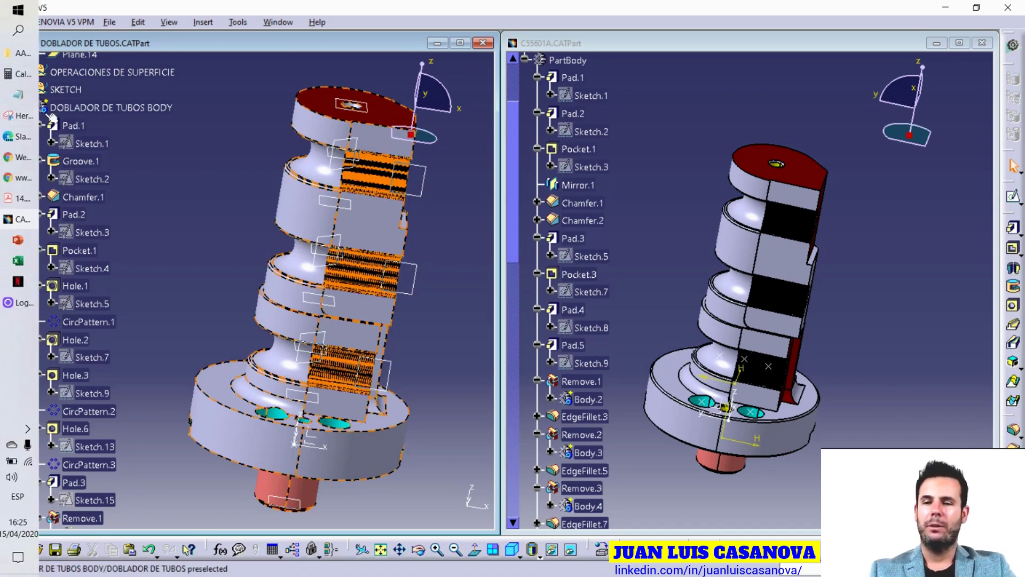
{"action": "left_click", "coordinate": [26, 108]}
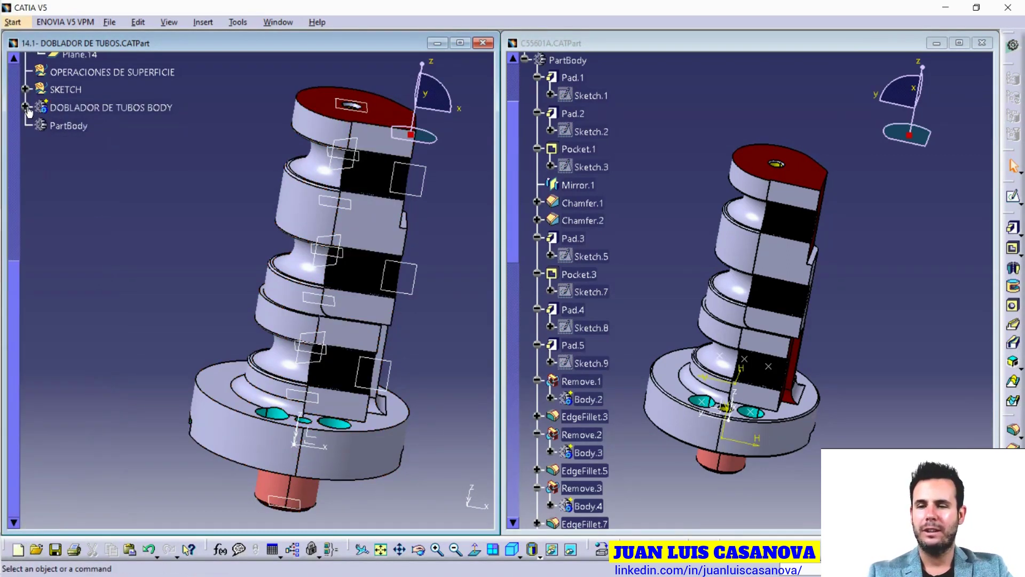
{"action": "left_click", "coordinate": [526, 60]}
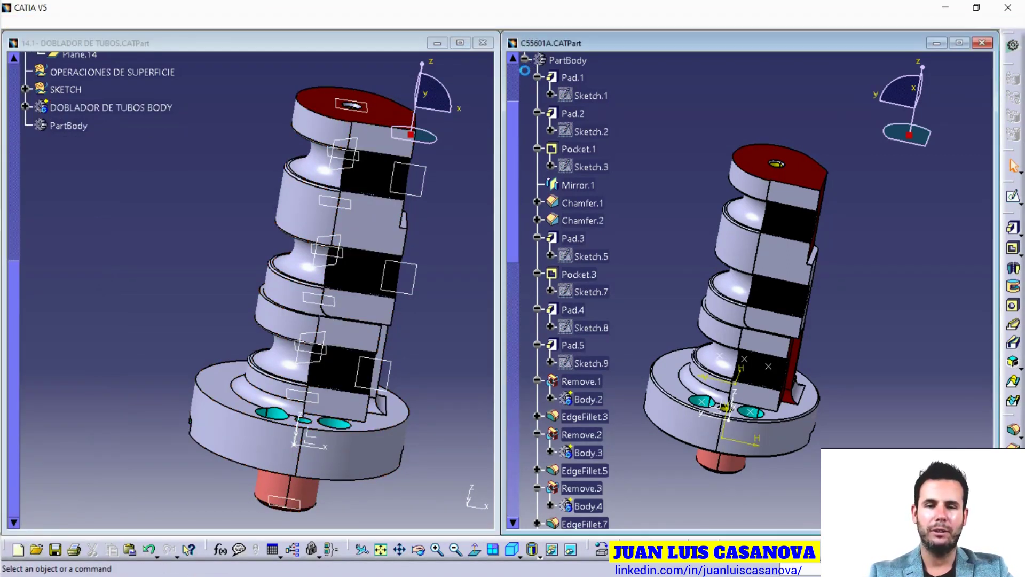
{"action": "left_click", "coordinate": [526, 61]}
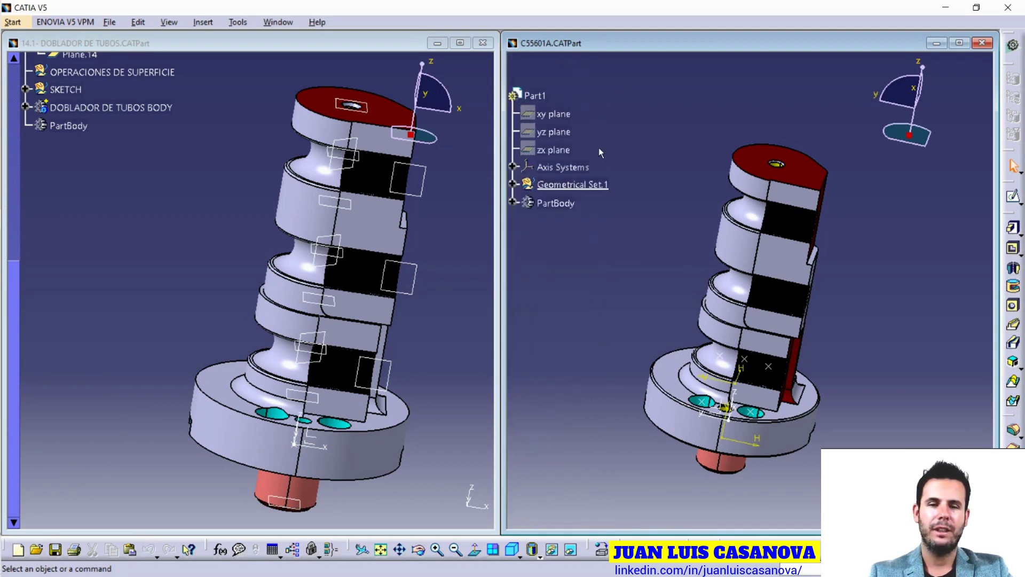
Collapse ELEMENTOS DE REFERENCIA on the left, then expand the right PartBody listing Pad.1, Pocket.1, Mirror.1, EdgeFillets.
{"action": "left_click", "coordinate": [534, 95]}
{"action": "scroll", "coordinate": [145, 142], "scroll_direction": "up", "scroll_amount": 1}
{"action": "scroll", "coordinate": [99, 125], "scroll_direction": "up", "scroll_amount": 1}
{"action": "scroll", "coordinate": [105, 137], "scroll_direction": "up", "scroll_amount": 3}
{"action": "scroll", "coordinate": [104, 150], "scroll_direction": "up", "scroll_amount": 3}
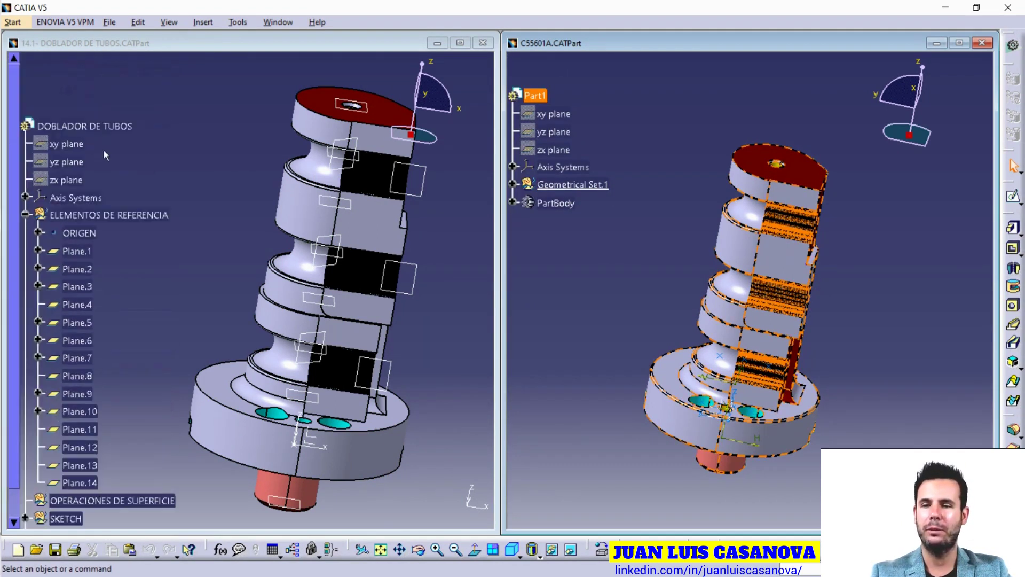
{"action": "left_click", "coordinate": [37, 216]}
{"action": "left_click", "coordinate": [25, 214]}
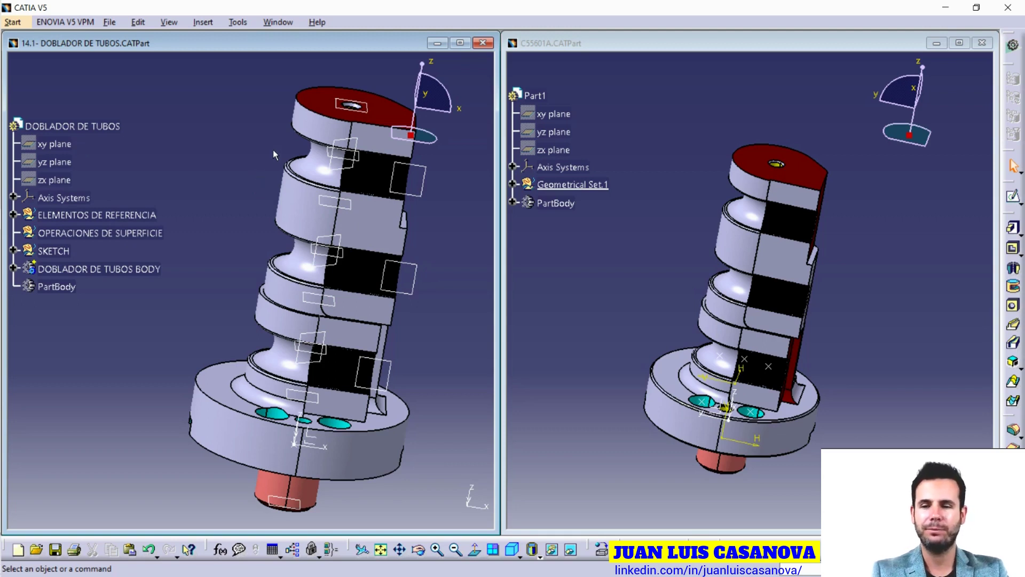
{"action": "left_click", "coordinate": [606, 46]}
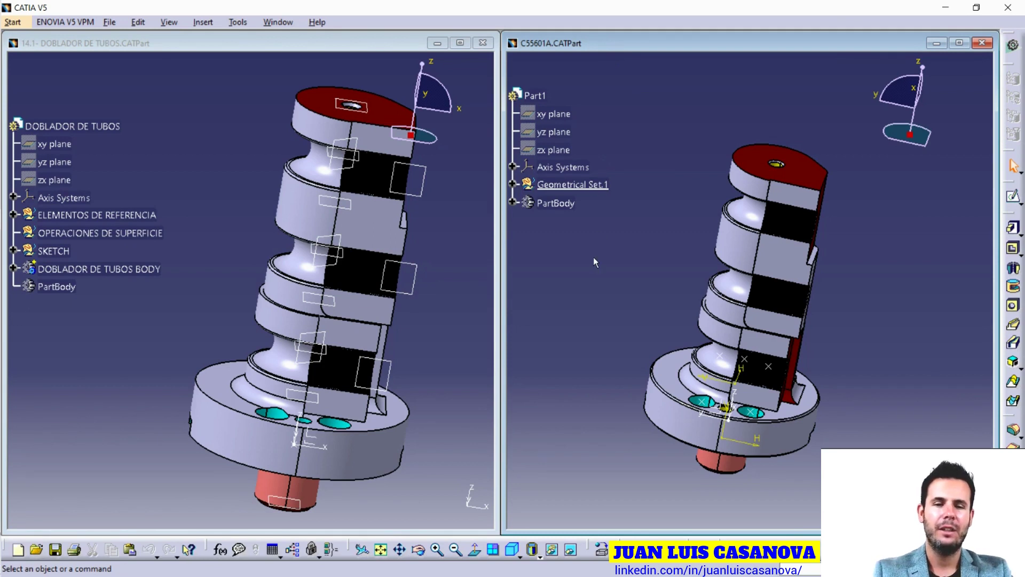
{"action": "left_click", "coordinate": [512, 203]}
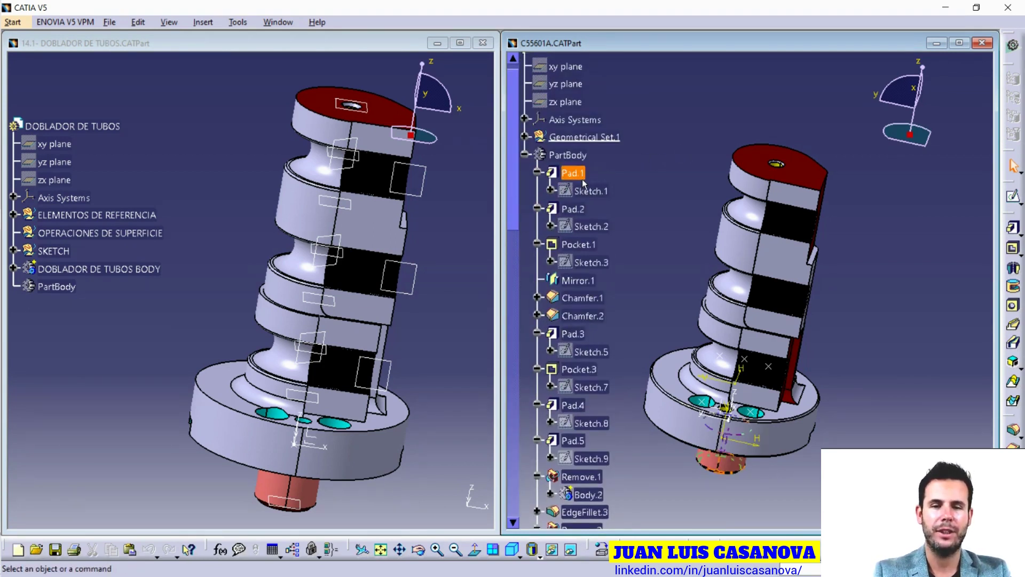
Make Pad.1 the in-work object, rolling the student's model back to the Pad.1 cylinder.
{"action": "right_click", "coordinate": [573, 173]}
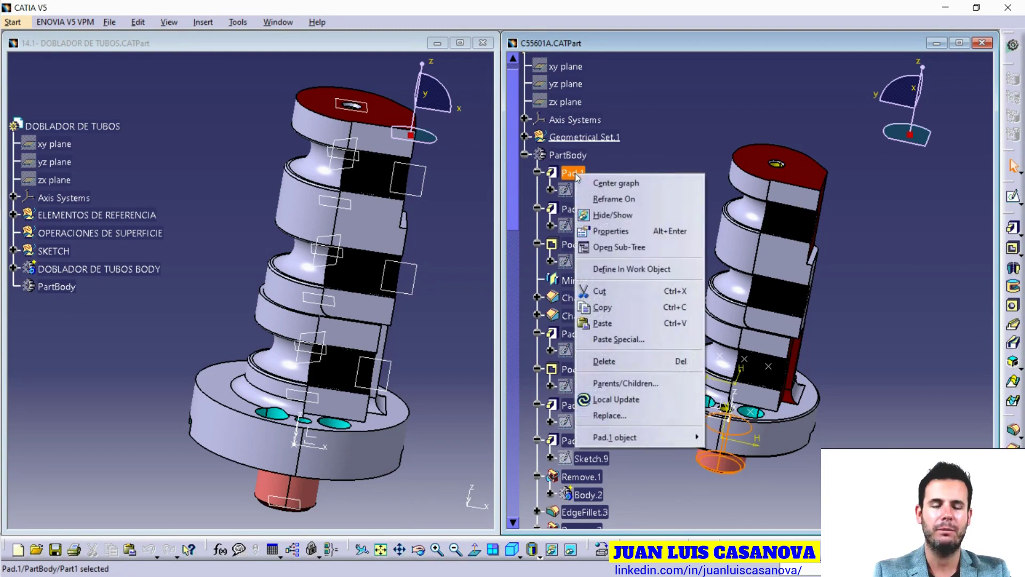
{"action": "left_click", "coordinate": [632, 269]}
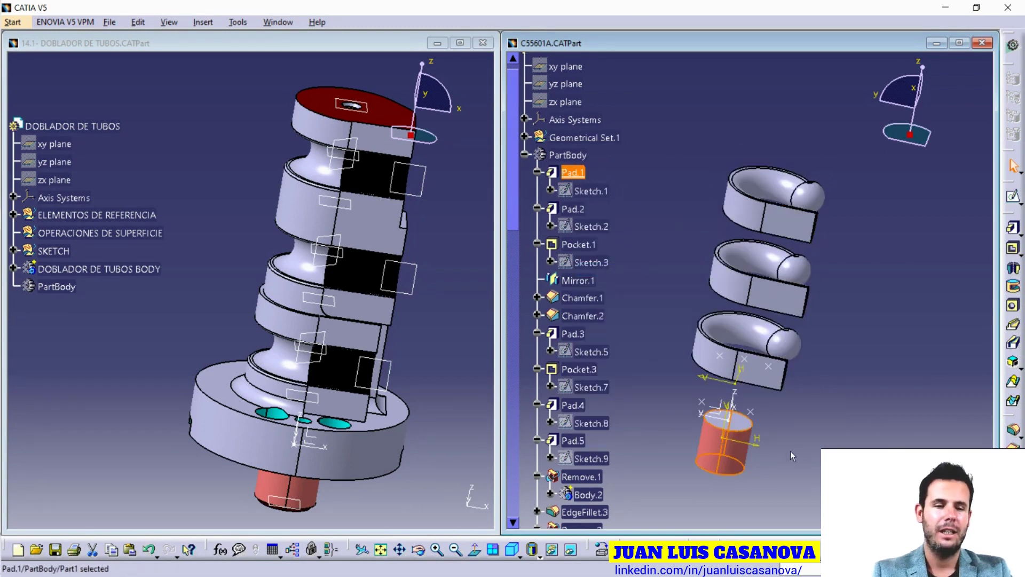
{"action": "mouse_move", "coordinate": [768, 458]}
{"action": "middle_mouse_down"}
{"action": "mouse_move", "coordinate": [800, 292]}
{"action": "mouse_move", "coordinate": [805, 320]}
{"action": "middle_mouse_up"}
{"action": "scroll", "coordinate": [812, 305], "scroll_direction": "up", "scroll_amount": 1}
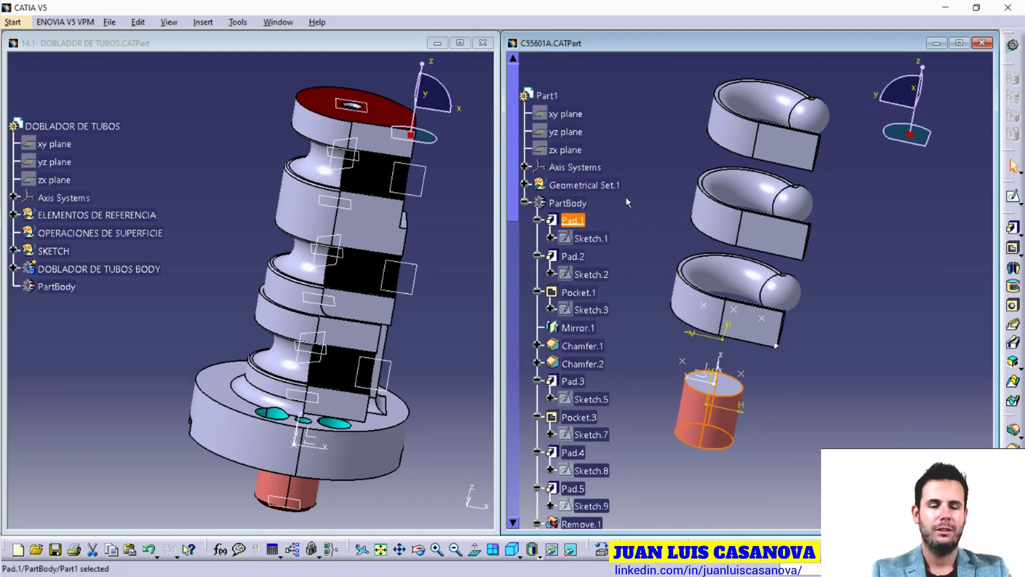
Review Pad.1's 30mm definition, centre the tree on its profile Sketch.1, then cancel.
{"action": "double_click", "coordinate": [575, 220]}
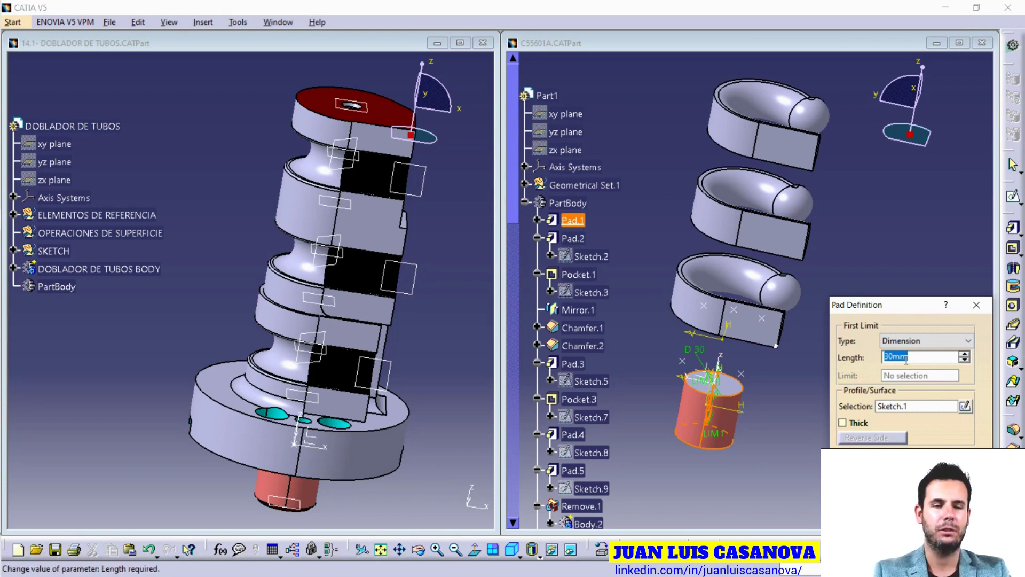
{"action": "right_click", "coordinate": [893, 409]}
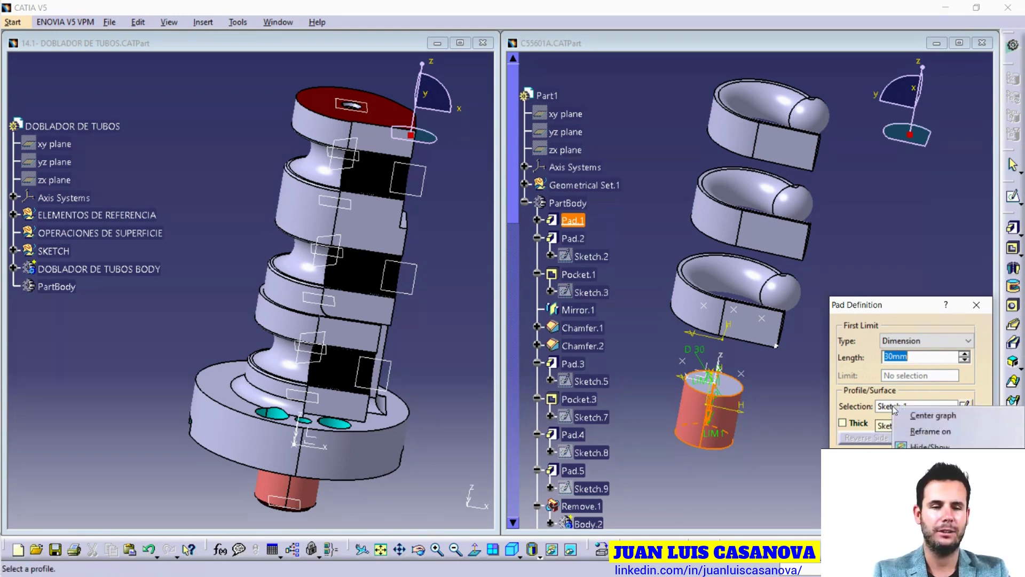
{"action": "left_click", "coordinate": [917, 415]}
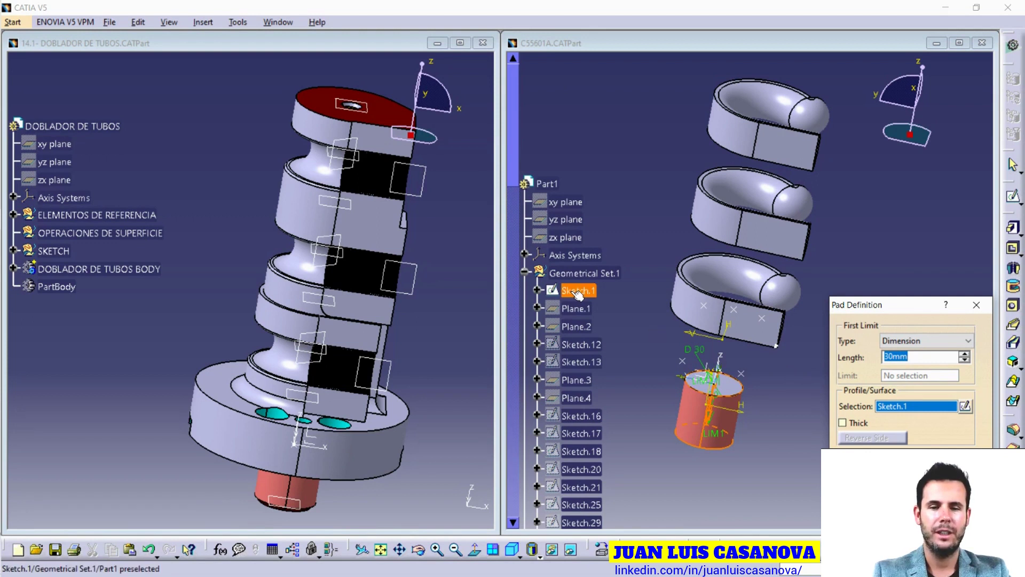
{"action": "key", "text": "Escape"}
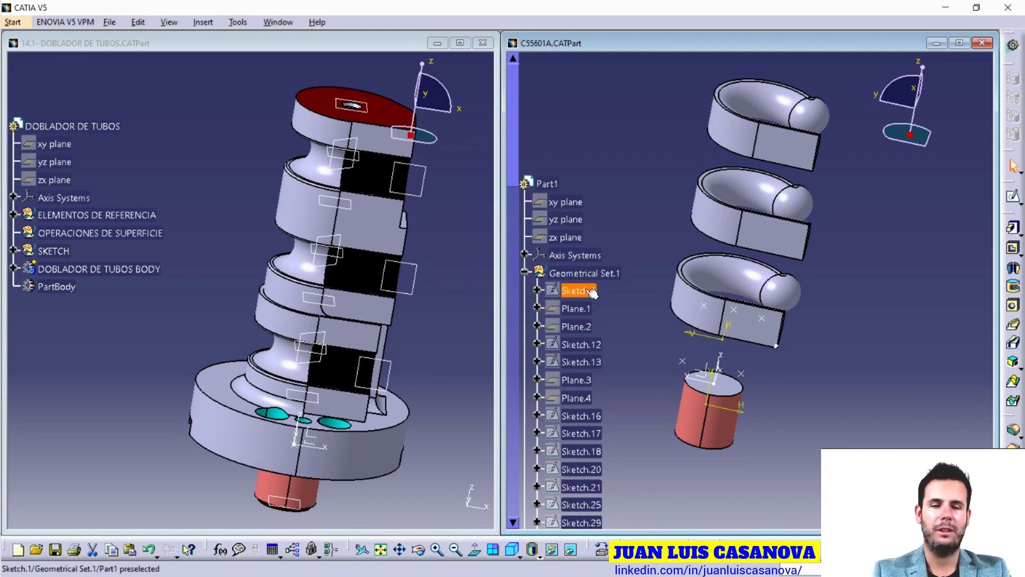
Check Sketch.1's support: Sliding type on the absolute axis system's XY plane.
{"action": "right_click", "coordinate": [587, 291]}
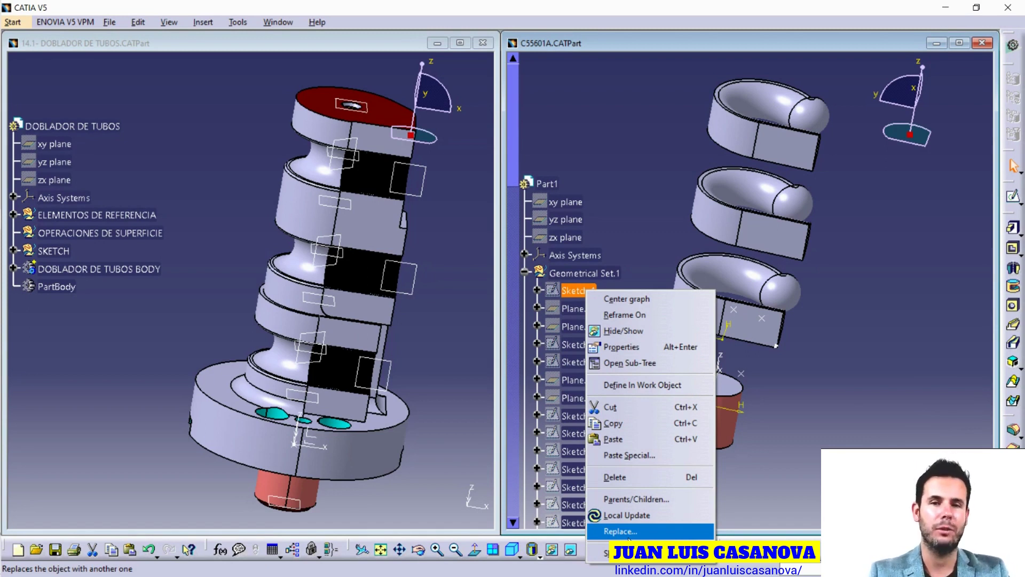
{"action": "mouse_move", "coordinate": [625, 552]}
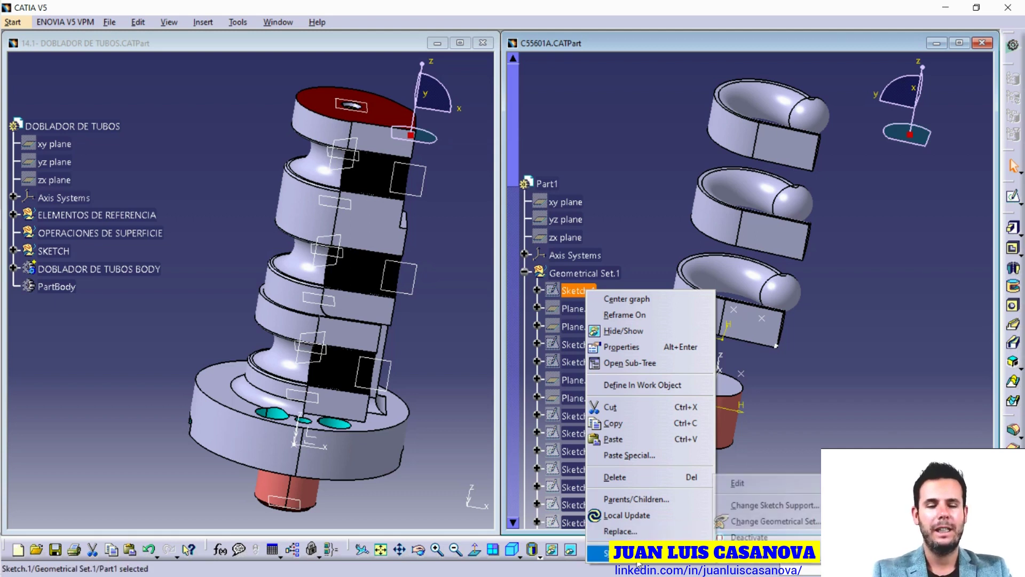
{"action": "left_click", "coordinate": [775, 505]}
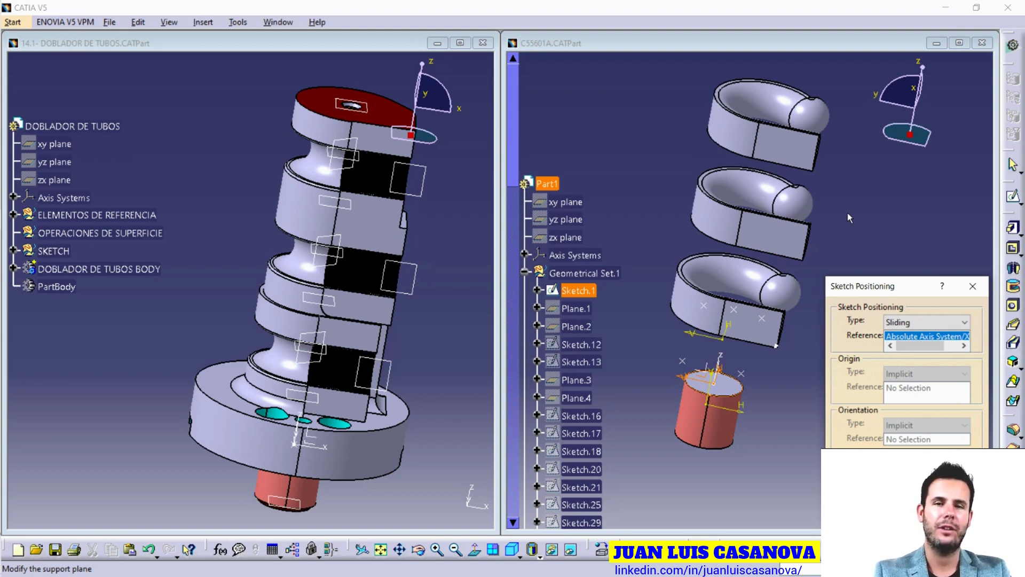
{"action": "left_click_drag", "start_coordinate": [865, 286], "coordinate": [787, 226]}
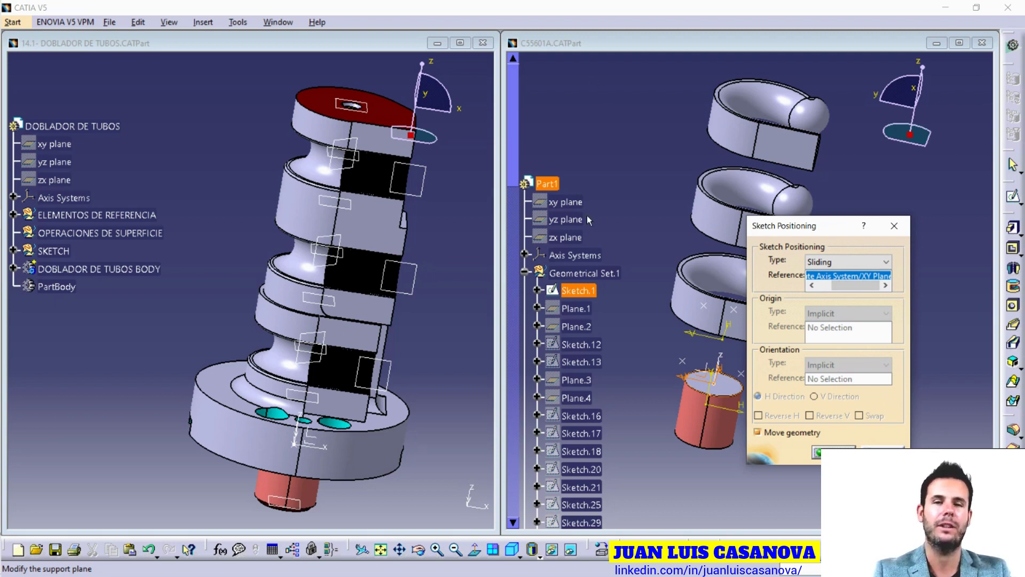
{"action": "left_click", "coordinate": [833, 452]}
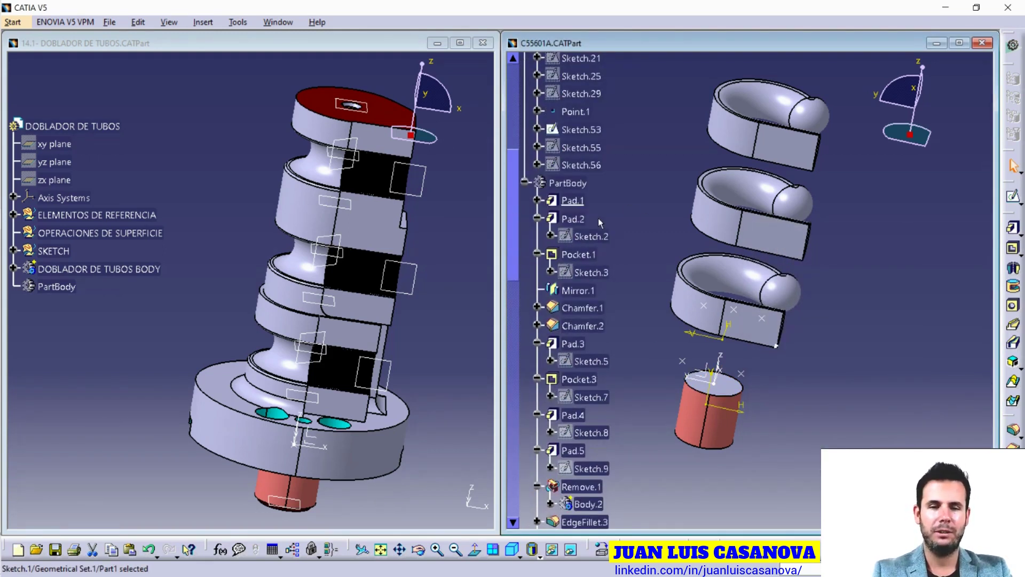
Make Pad.2 the in-work feature and review its length without changes.
{"action": "right_click", "coordinate": [577, 223]}
{"action": "left_click", "coordinate": [617, 318]}
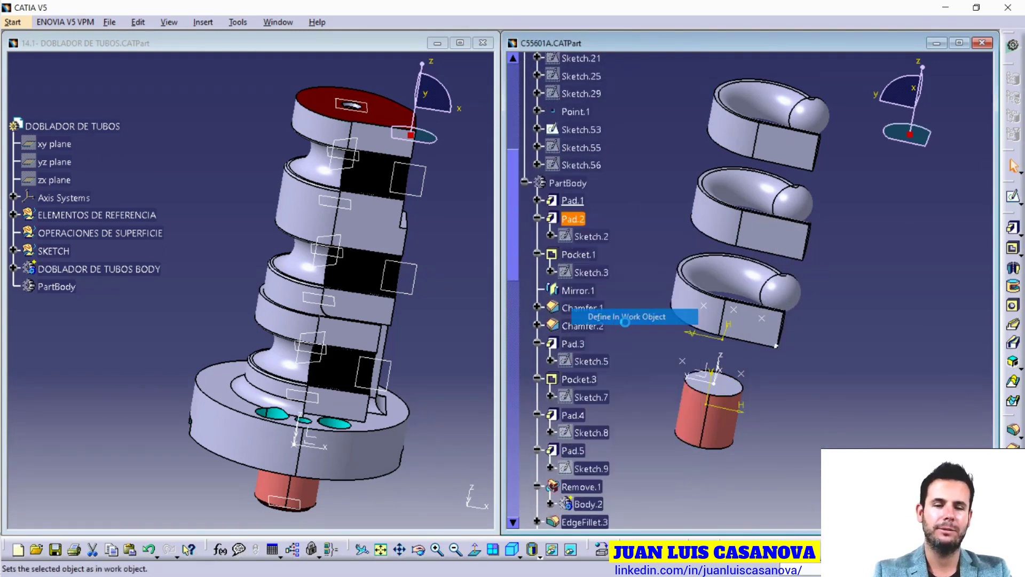
{"action": "double_click", "coordinate": [573, 218]}
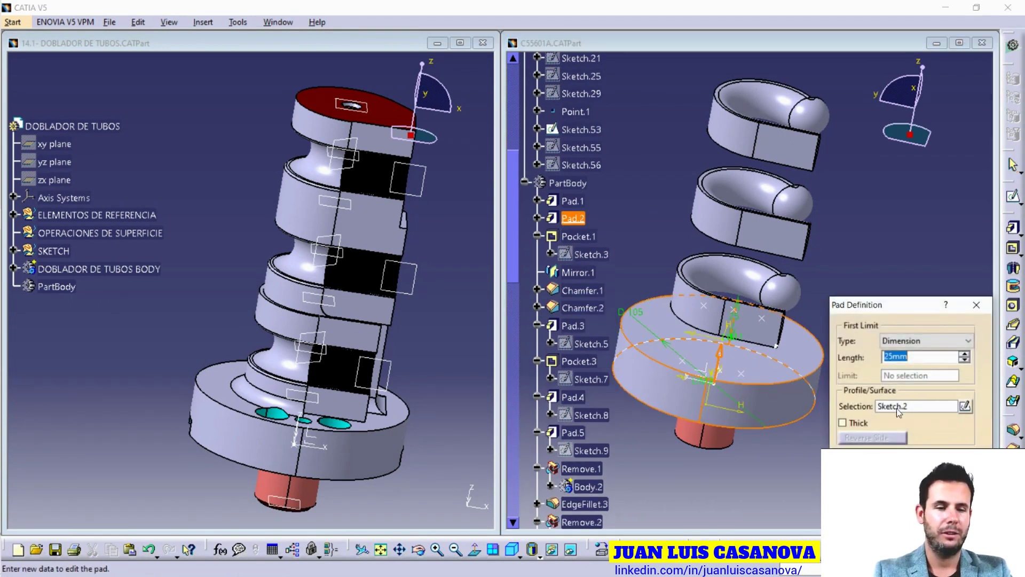
{"action": "key", "text": "Escape"}
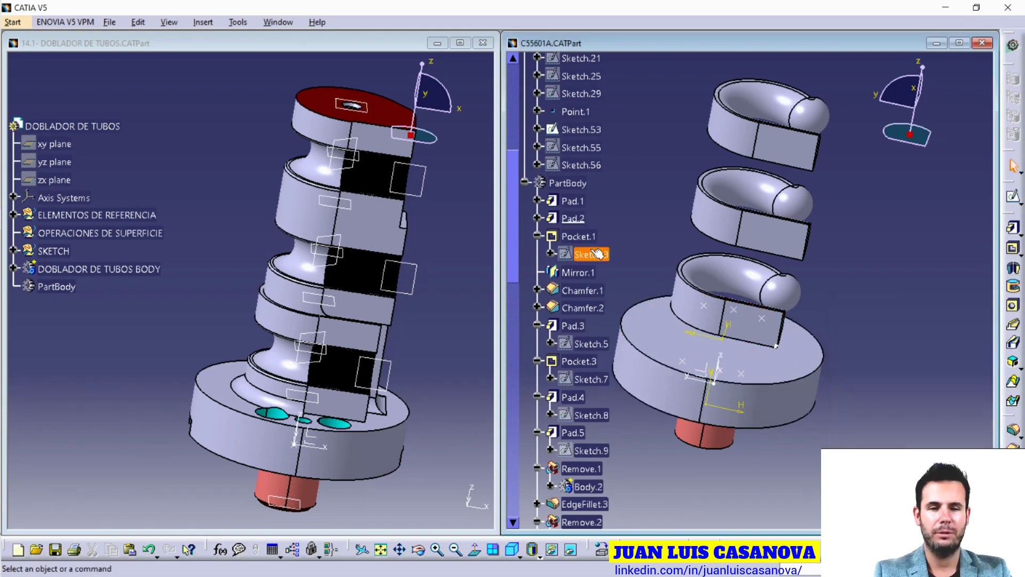
Open Sketch.2 and analyse it, confirming the D105 circle is iso-constrained with no use-edges.
{"action": "left_click", "coordinate": [537, 219]}
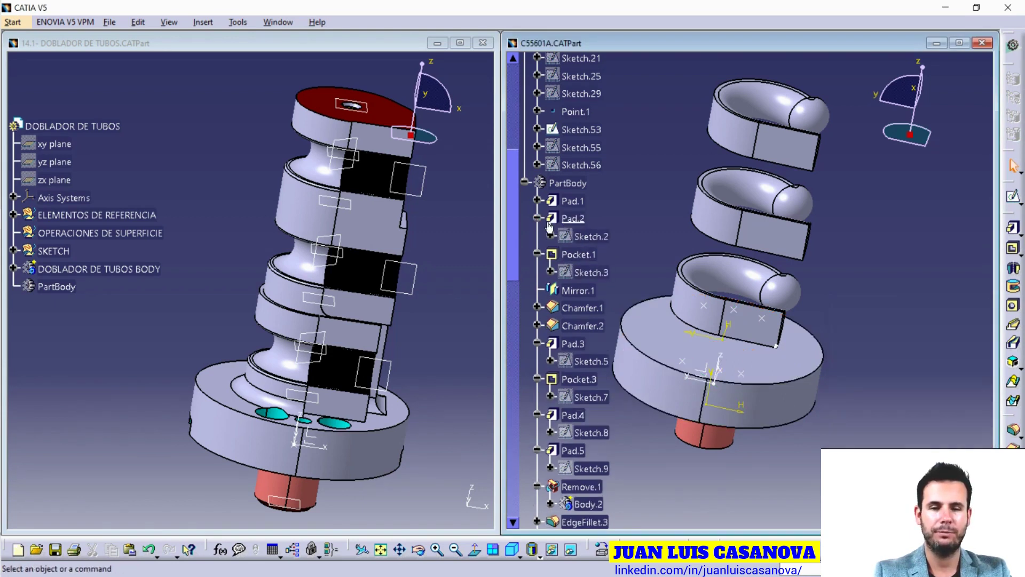
{"action": "left_click", "coordinate": [590, 236]}
{"action": "scroll", "coordinate": [587, 235], "scroll_direction": "up", "scroll_amount": 10}
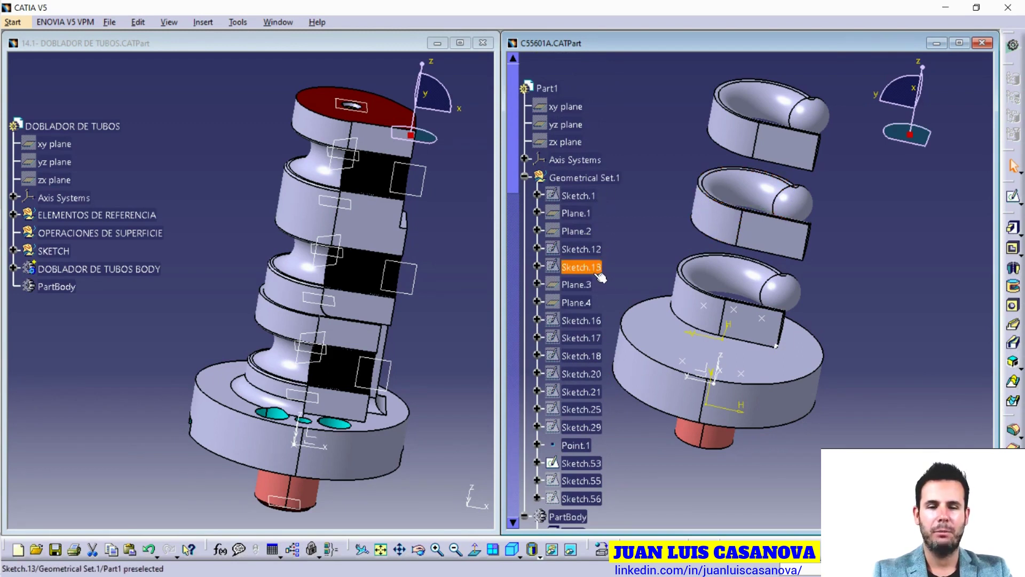
{"action": "scroll", "coordinate": [604, 308], "scroll_direction": "down", "scroll_amount": 4}
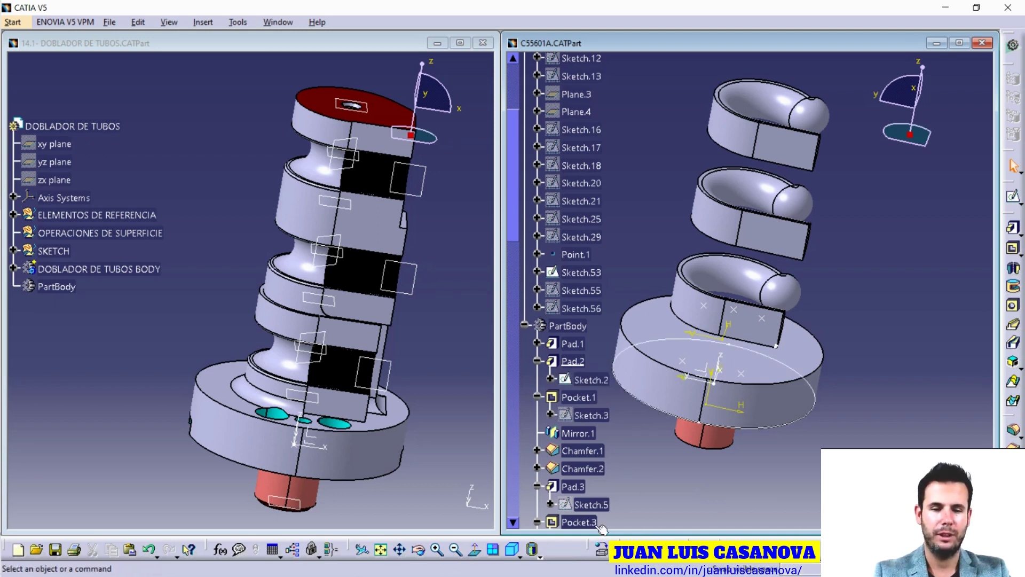
{"action": "double_click", "coordinate": [593, 379]}
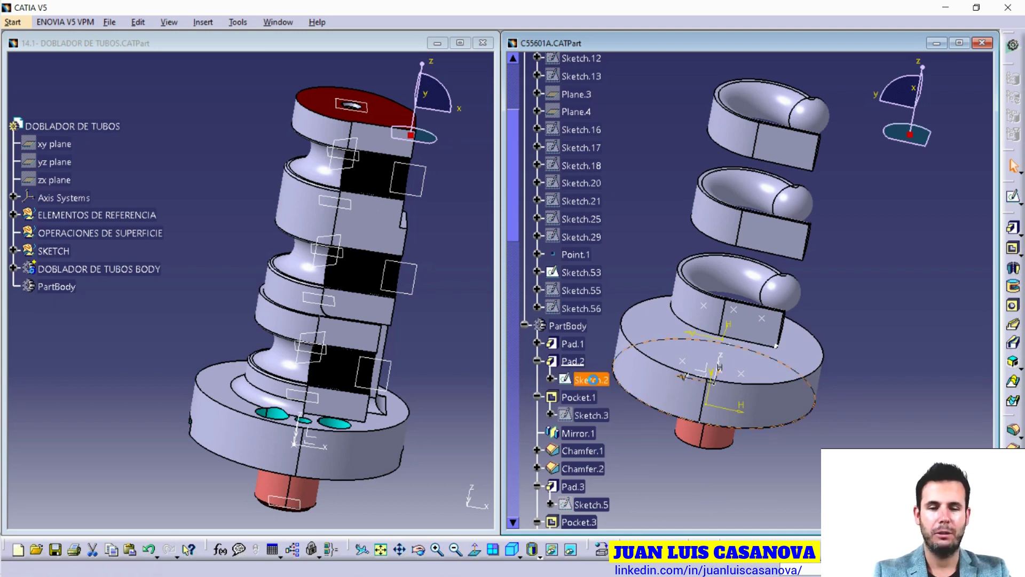
{"action": "mouse_move", "coordinate": [831, 352]}
{"action": "middle_mouse_down", "text": "ctrl"}
{"action": "mouse_move", "coordinate": [862, 327]}
{"action": "mouse_move", "coordinate": [862, 363]}
{"action": "mouse_move", "coordinate": [898, 354]}
{"action": "middle_mouse_up", "text": "ctrl"}
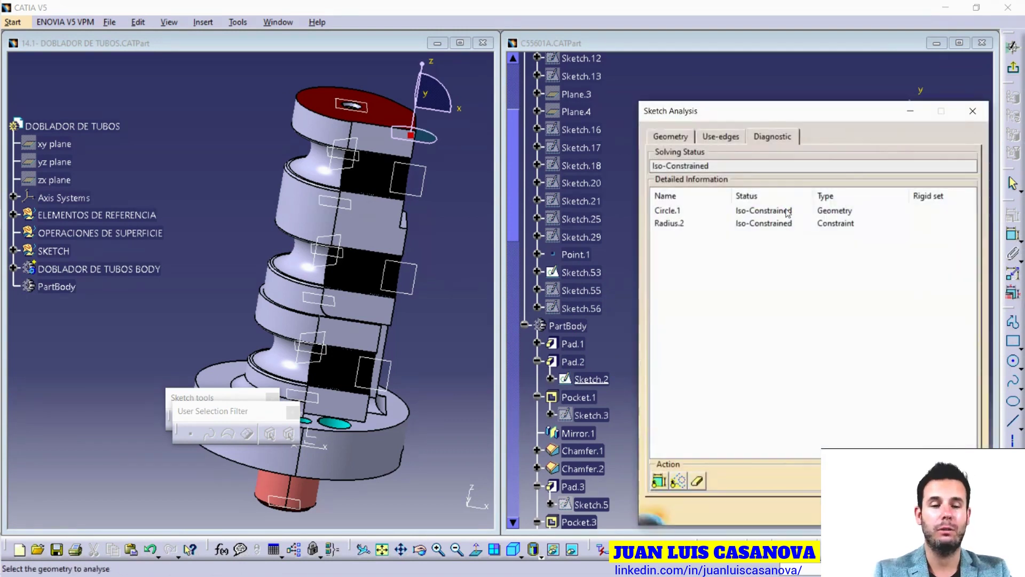
{"action": "left_click", "coordinate": [726, 138]}
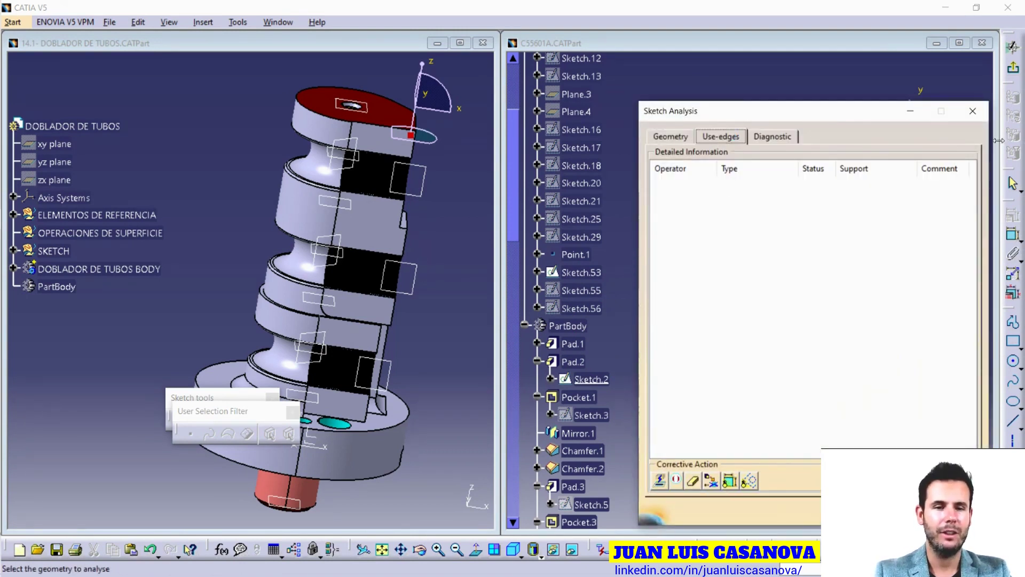
{"action": "left_click", "coordinate": [973, 111]}
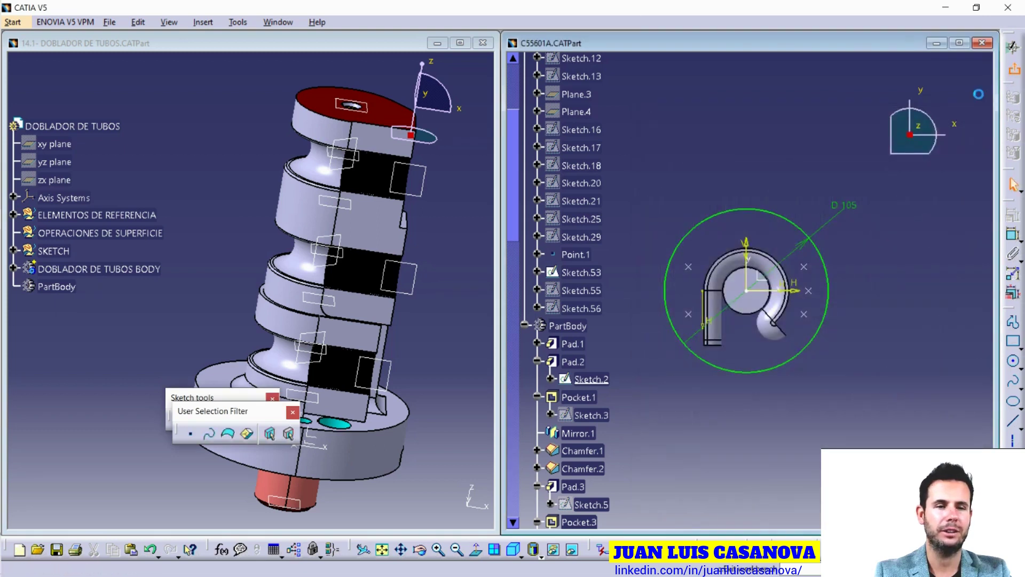
Confirm Sketch.2 is supported on Pad.1/Face.1, leaving it unchanged.
{"action": "right_click", "coordinate": [604, 382]}
{"action": "mouse_move", "coordinate": [647, 366]}
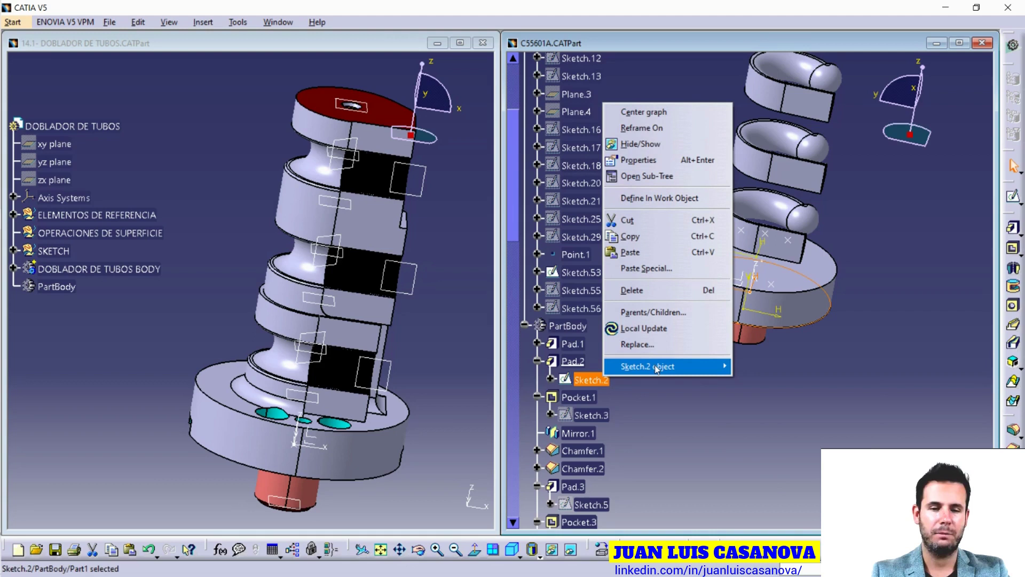
{"action": "left_click", "coordinate": [792, 388]}
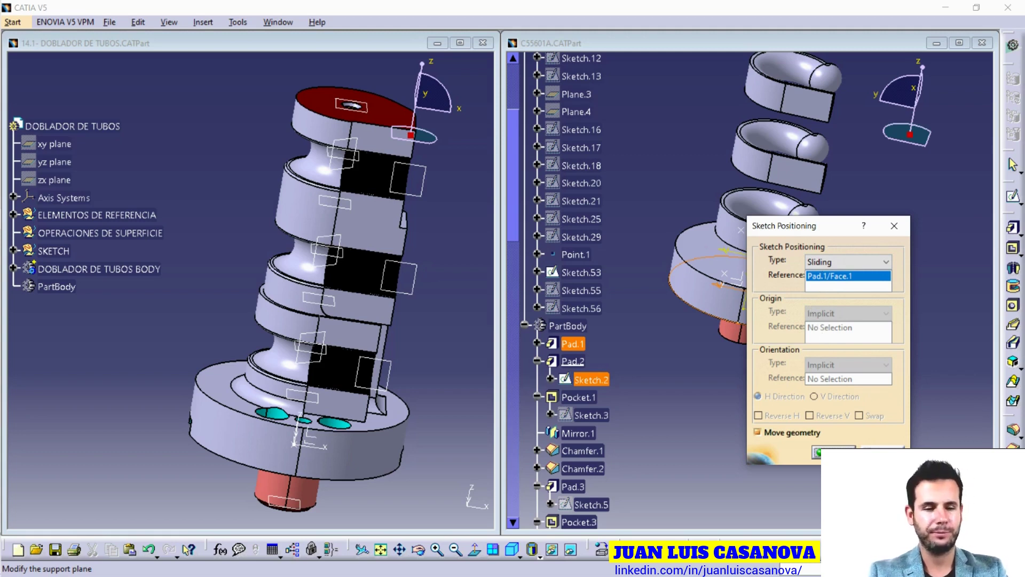
{"action": "key", "text": "Return"}
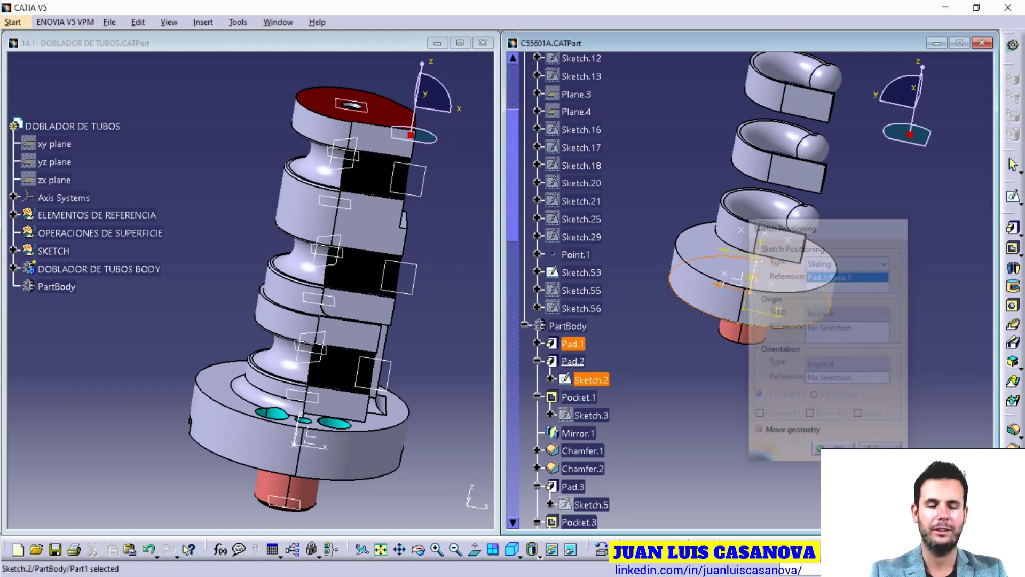
Make Pocket.1 the in-work feature of the student's model.
{"action": "right_click", "coordinate": [573, 397]}
{"action": "left_click", "coordinate": [628, 228]}
{"action": "mouse_move", "coordinate": [780, 225]}
{"action": "middle_mouse_down"}
{"action": "mouse_move", "coordinate": [798, 202]}
{"action": "mouse_move", "coordinate": [801, 214]}
{"action": "middle_mouse_up"}
Review Pocket.1's 7mm depth and expand it to show Sketch.3 in the tree.
{"action": "scroll", "coordinate": [588, 468], "scroll_direction": "down", "scroll_amount": 3}
{"action": "double_click", "coordinate": [580, 303]}
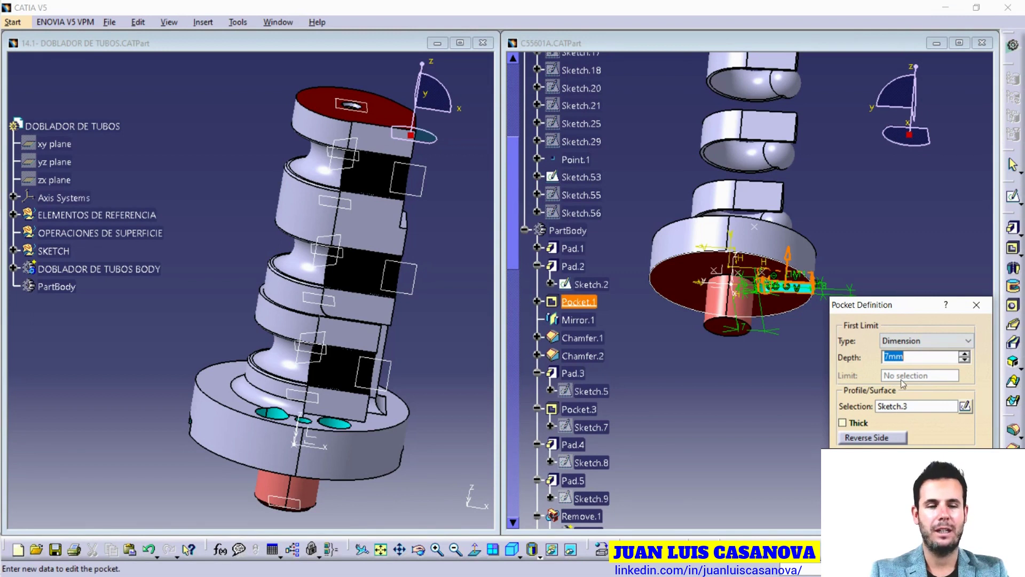
{"action": "left_click", "coordinate": [932, 463]}
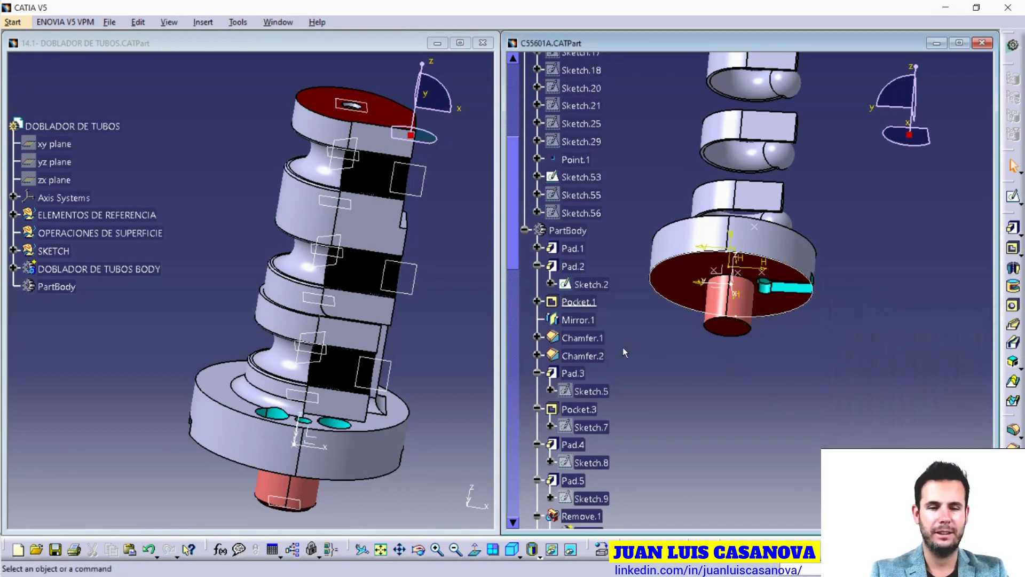
{"action": "left_click", "coordinate": [537, 301]}
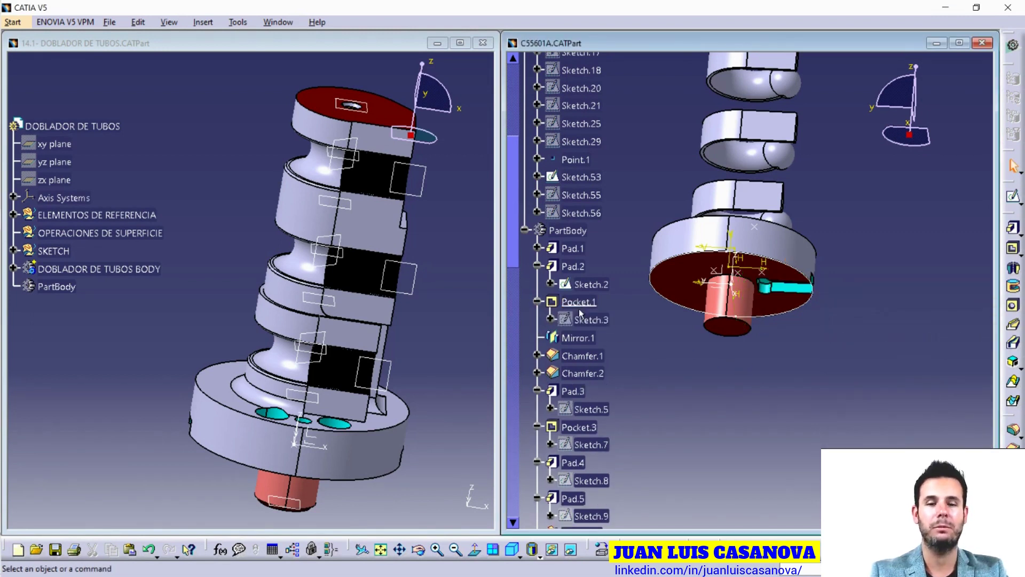
Analyse Sketch.3's use-edges, tracing the valid Tangency.34 projection to Pad.2/Edge.1.
{"action": "double_click", "coordinate": [596, 319]}
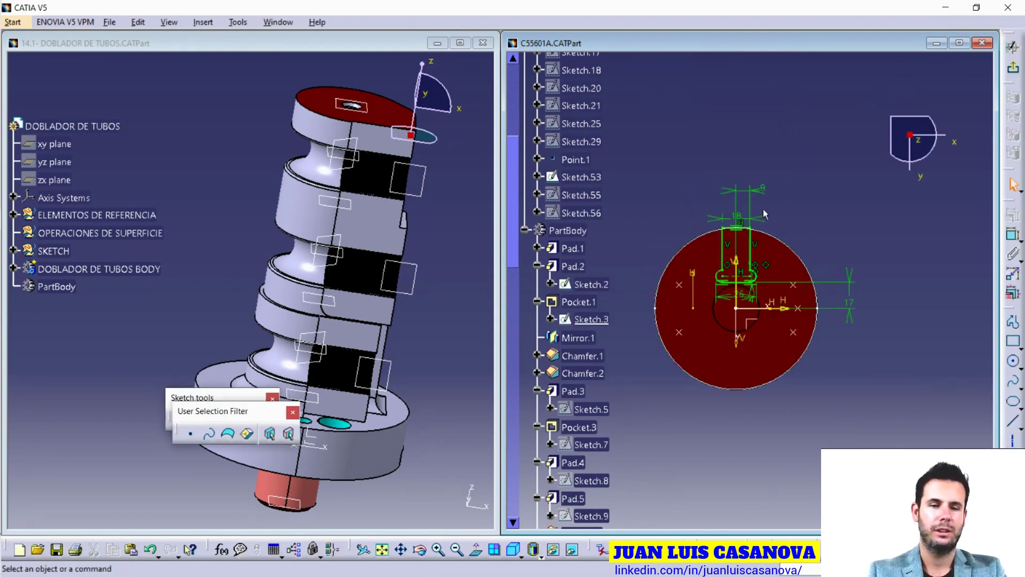
{"action": "left_click", "coordinate": [620, 549]}
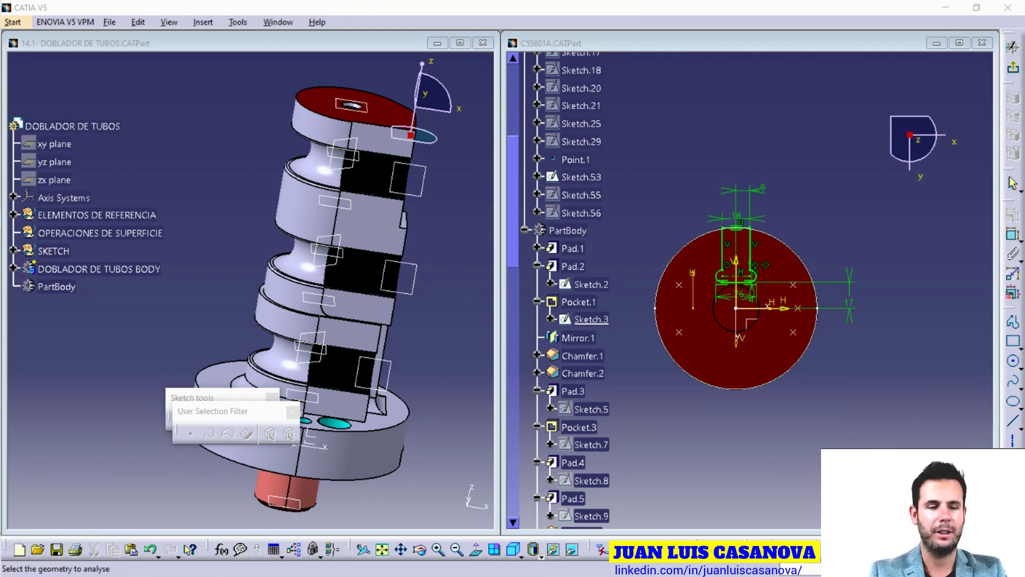
{"action": "left_click", "coordinate": [717, 137]}
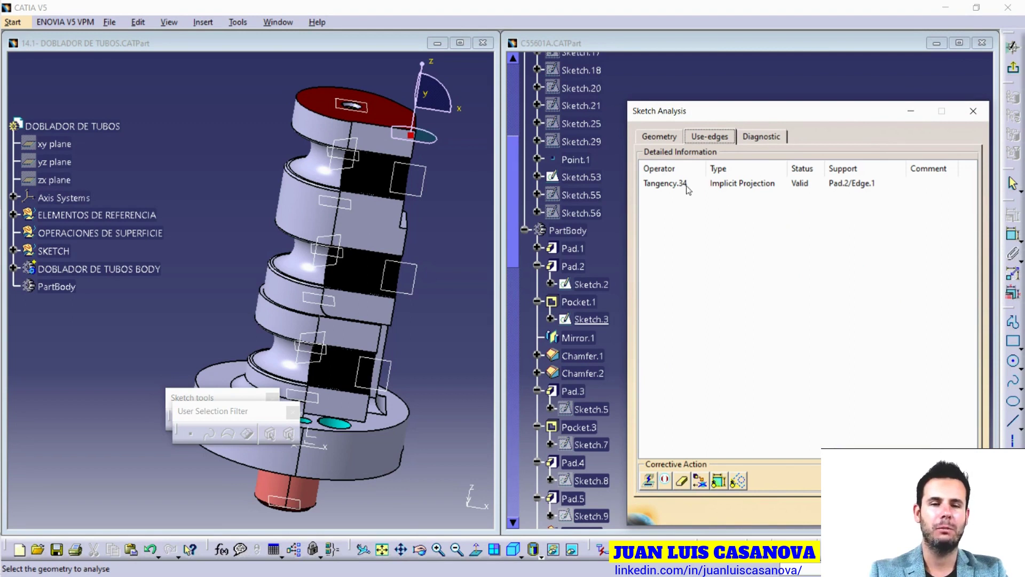
{"action": "left_click", "coordinate": [853, 186]}
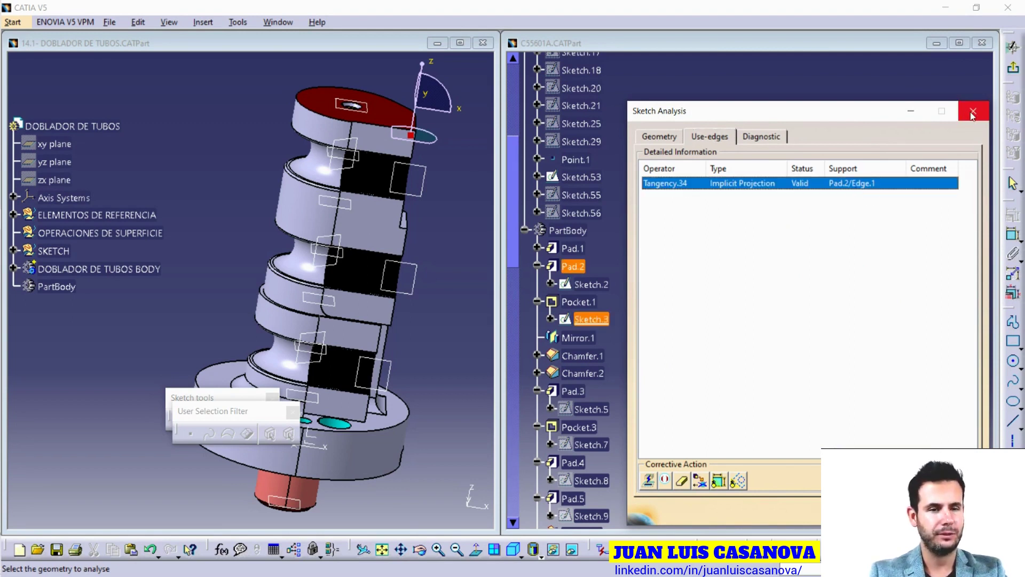
{"action": "left_click", "coordinate": [972, 113]}
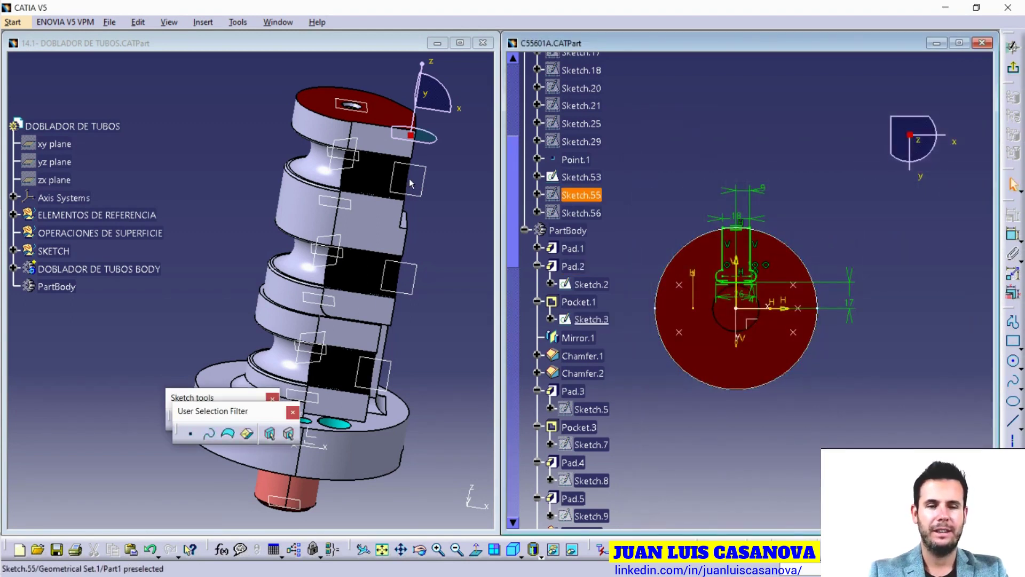
{"action": "left_click", "coordinate": [203, 49]}
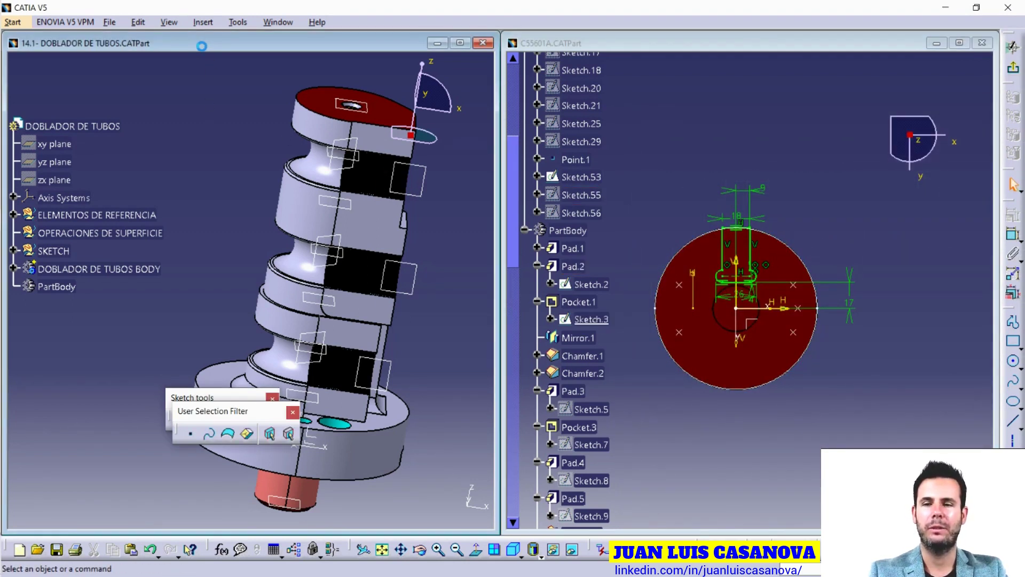
Expand DOBLADOR DE TUBOS BODY, show Sketch.3 and Sketch.4 on the part, and select Sketch.4.
{"action": "left_click", "coordinate": [12, 269]}
{"action": "scroll", "coordinate": [101, 230], "scroll_direction": "up", "scroll_amount": 1}
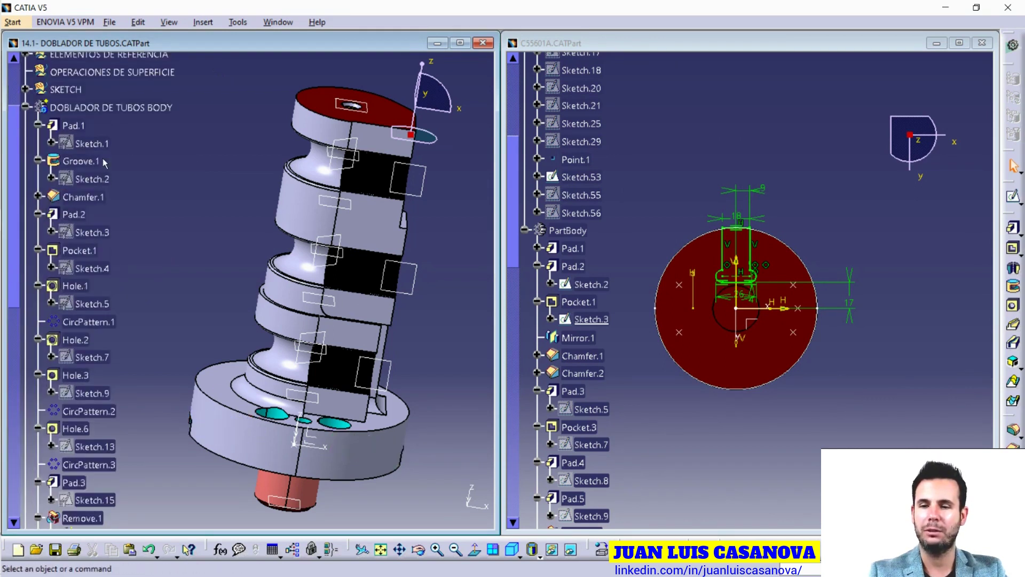
{"action": "left_click", "coordinate": [95, 269]}
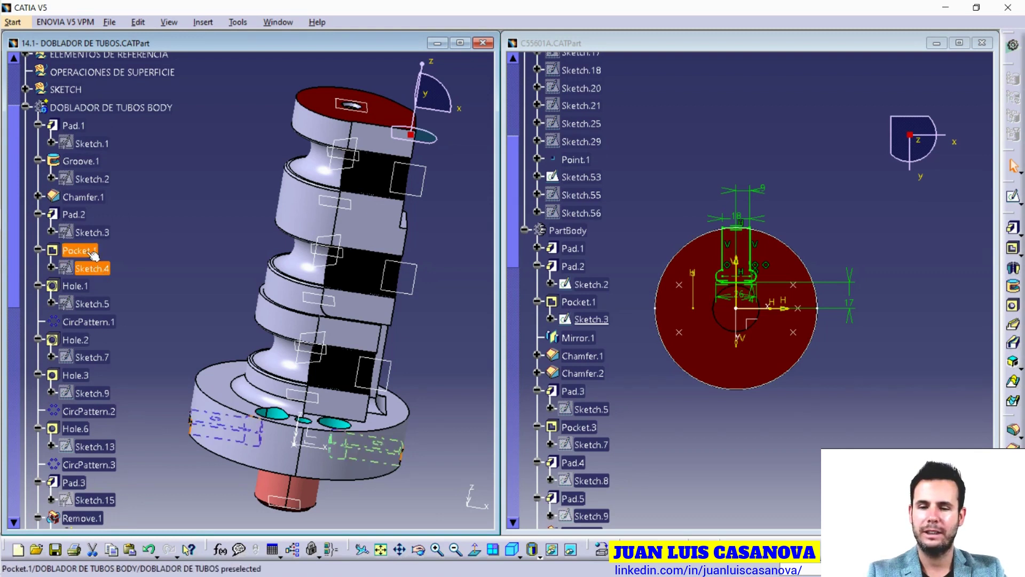
{"action": "left_click", "coordinate": [552, 549]}
{"action": "middle_click_drag", "start_coordinate": [439, 506], "coordinate": [438, 373]}
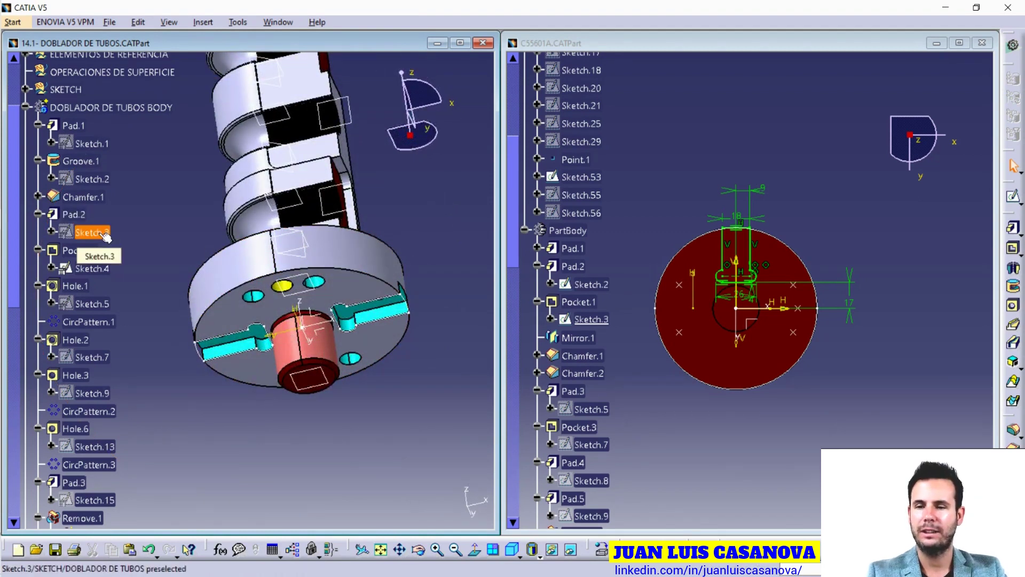
{"action": "left_click", "coordinate": [552, 549]}
{"action": "left_click", "coordinate": [90, 234]}
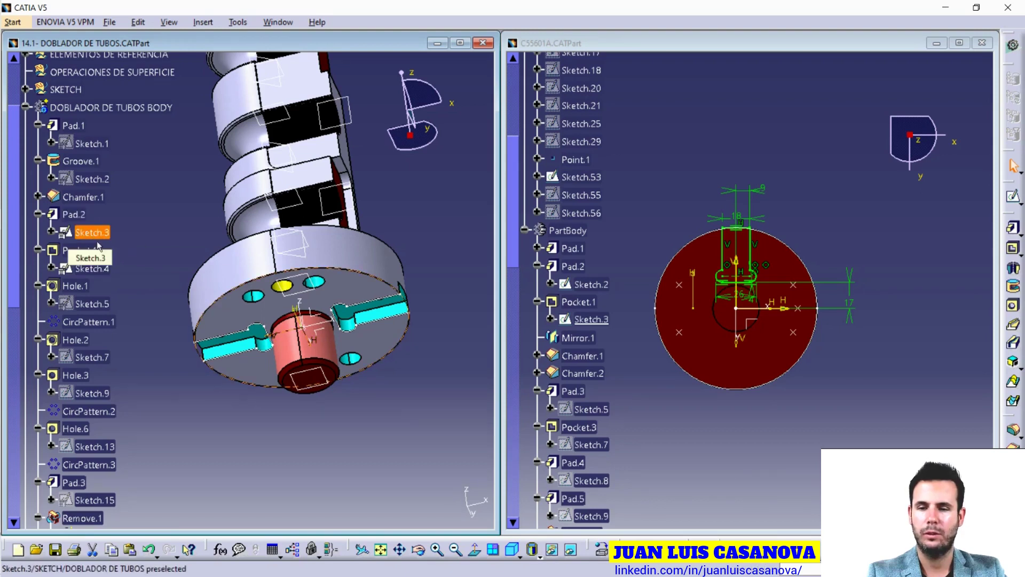
{"action": "left_click", "coordinate": [92, 269], "text": "ctrl"}
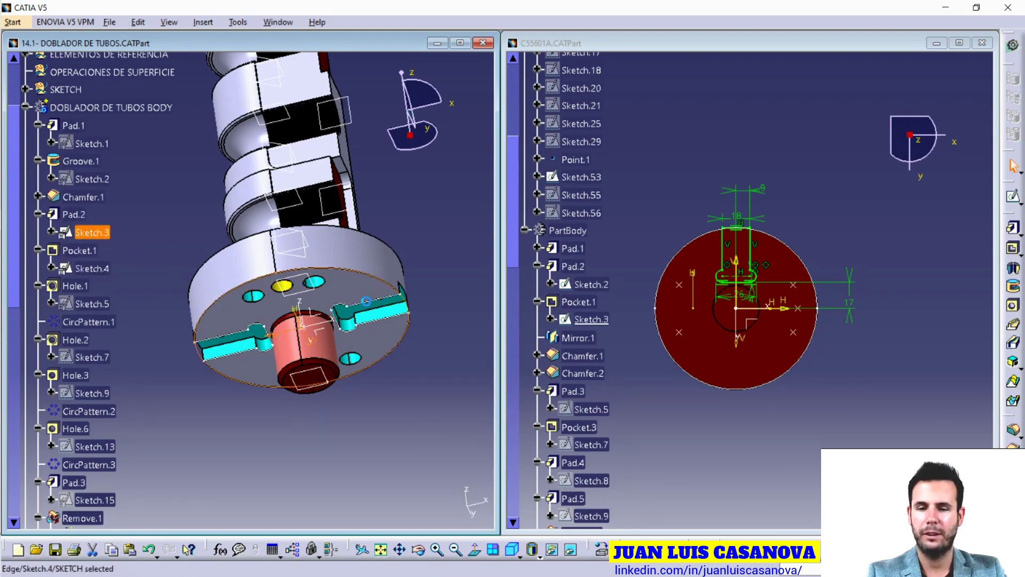
{"action": "left_click", "coordinate": [91, 268]}
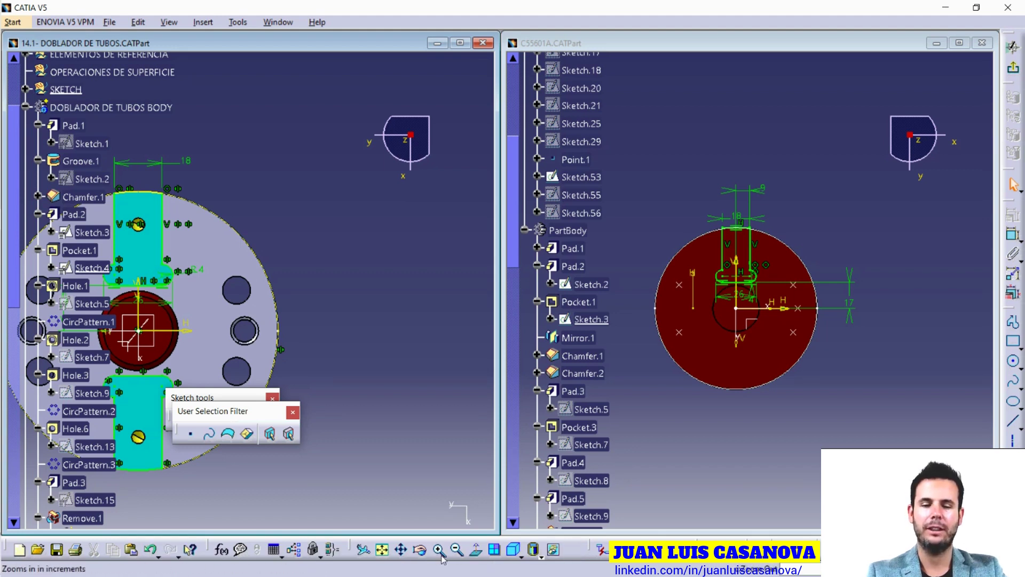
Close the User Selection Filter and Sketch tools panels and frame the whole Sketch.4 disc profile.
{"action": "left_click", "coordinate": [381, 550]}
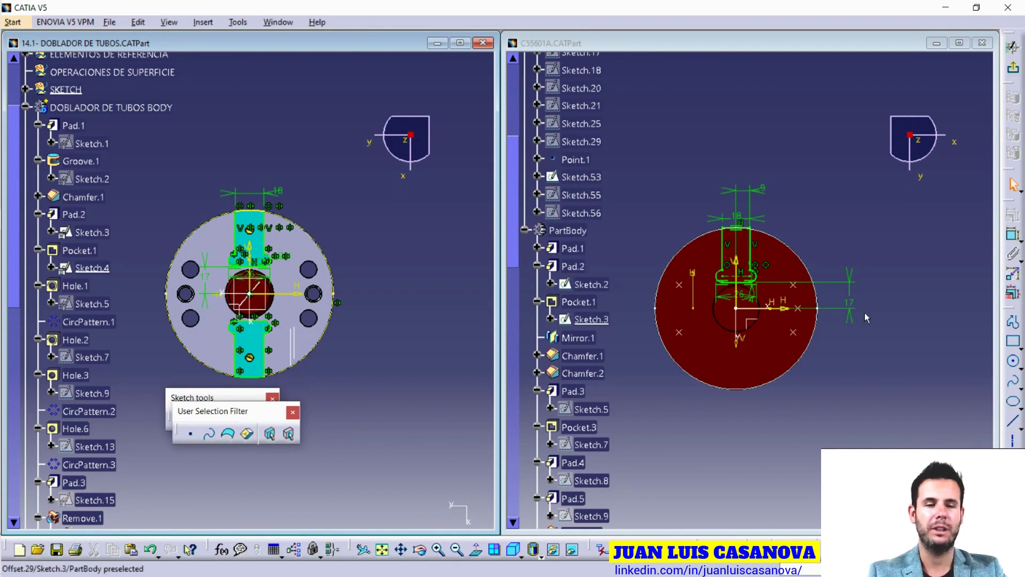
{"action": "middle_click_drag", "start_coordinate": [328, 399], "coordinate": [368, 394]}
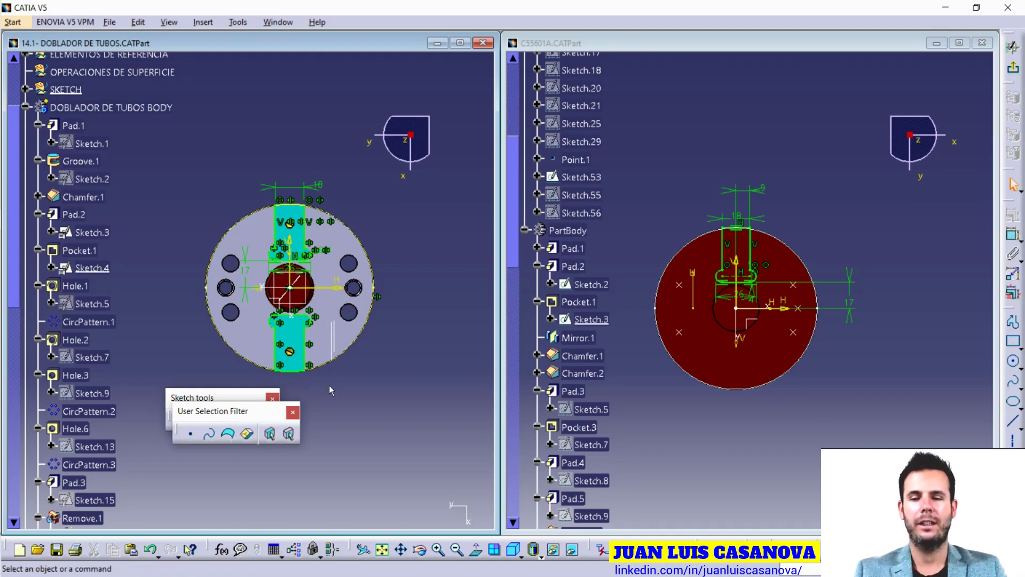
{"action": "left_click", "coordinate": [292, 411]}
{"action": "left_click", "coordinate": [271, 403]}
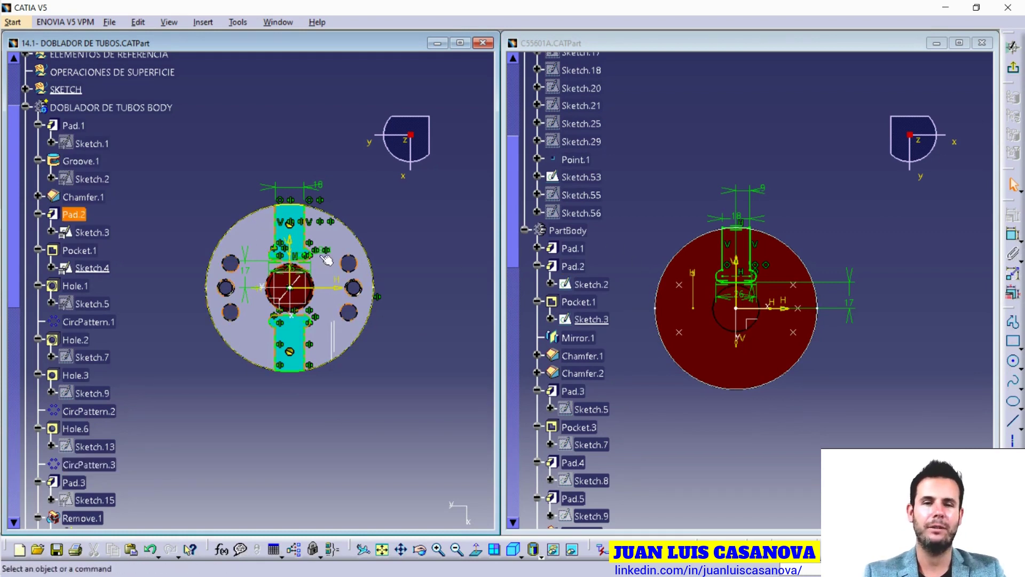
{"action": "left_click", "coordinate": [322, 294]}
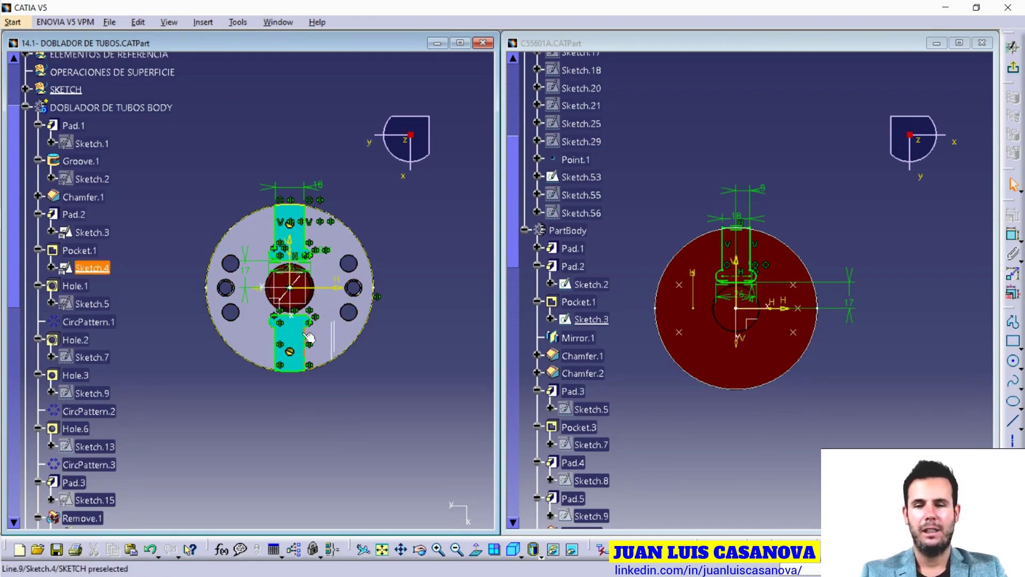
{"action": "left_click", "coordinate": [296, 367]}
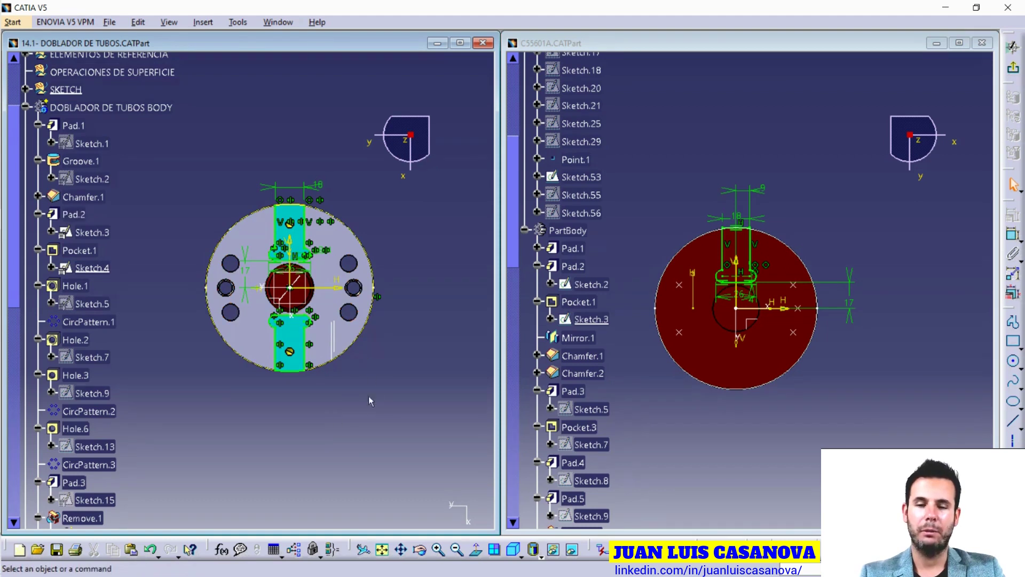
{"action": "middle_click_drag", "start_coordinate": [368, 395], "coordinate": [368, 373], "text": "ctrl"}
{"action": "middle_click_drag", "start_coordinate": [335, 296], "coordinate": [289, 286]}
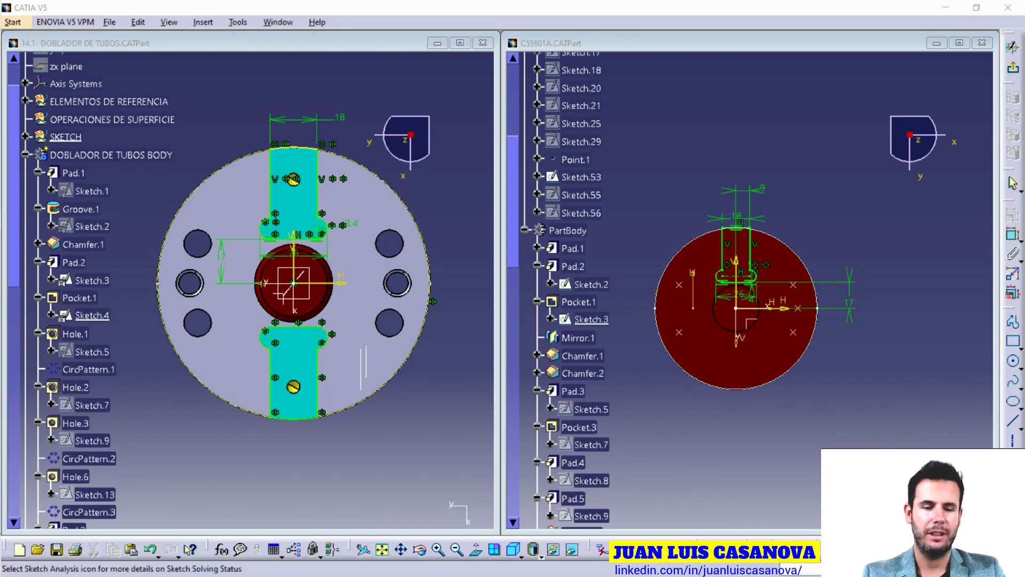
Analyse Sketch.4, confirming its only use-edge is a valid Projection.1 of Sketch.3/Edge.1.
{"action": "left_click", "coordinate": [1013, 293]}
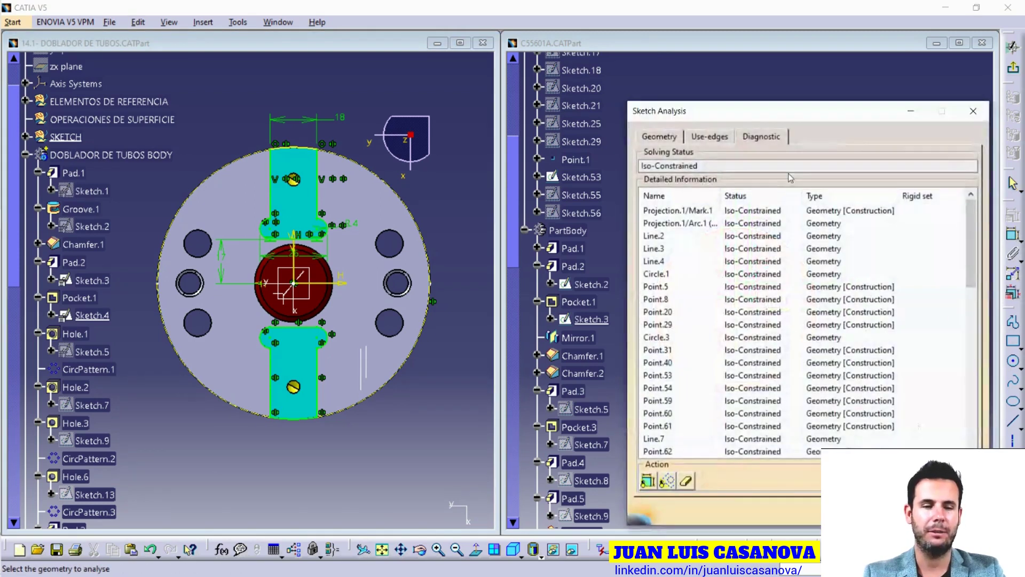
{"action": "left_click", "coordinate": [725, 138]}
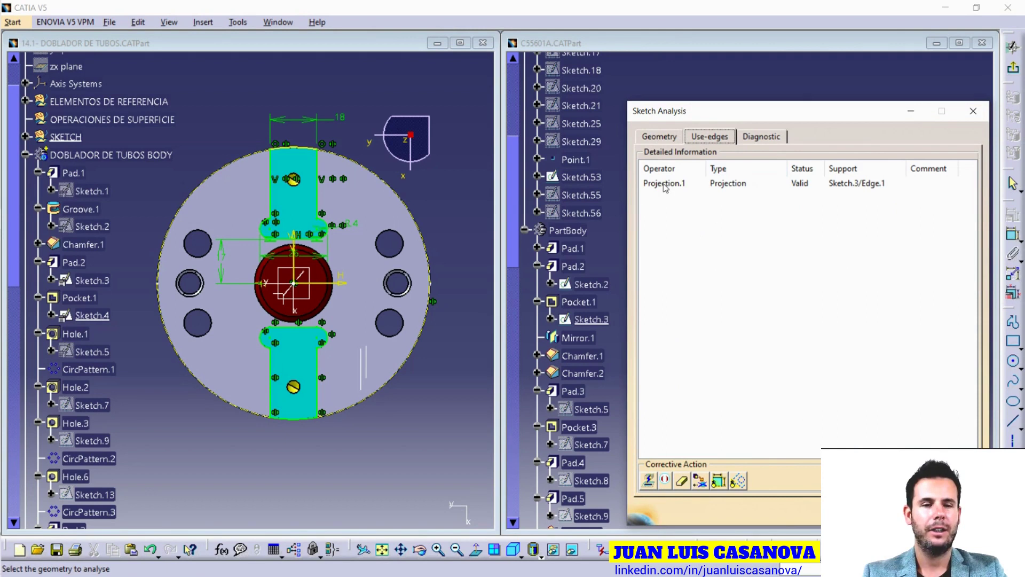
{"action": "left_click", "coordinate": [874, 185]}
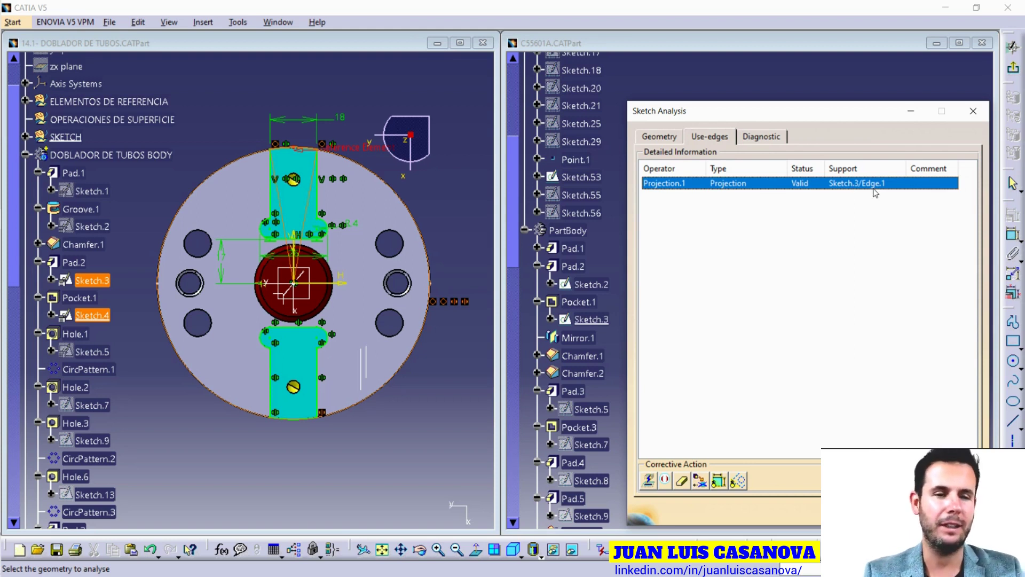
{"action": "left_click", "coordinate": [974, 112]}
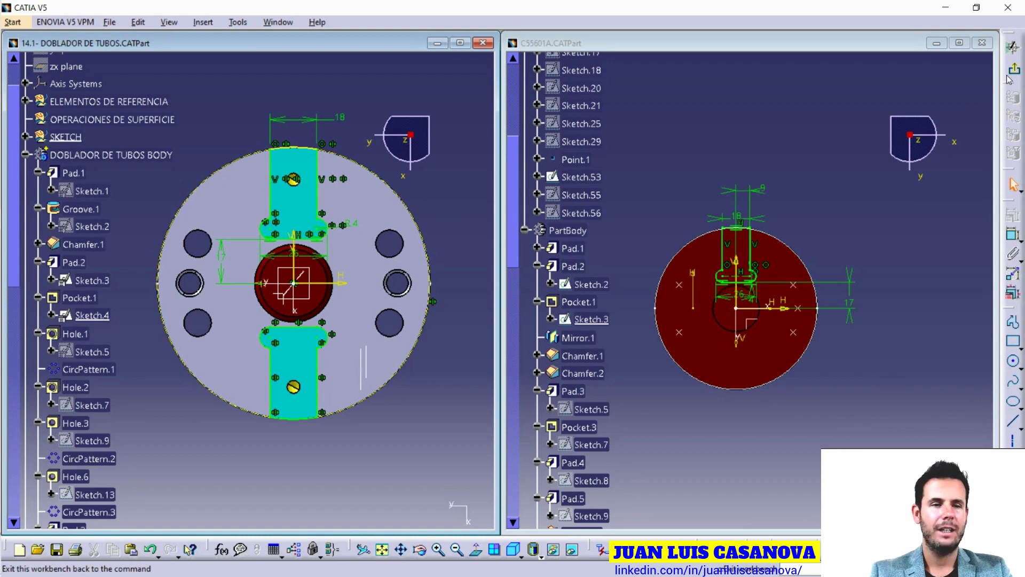
{"action": "left_click", "coordinate": [287, 152]}
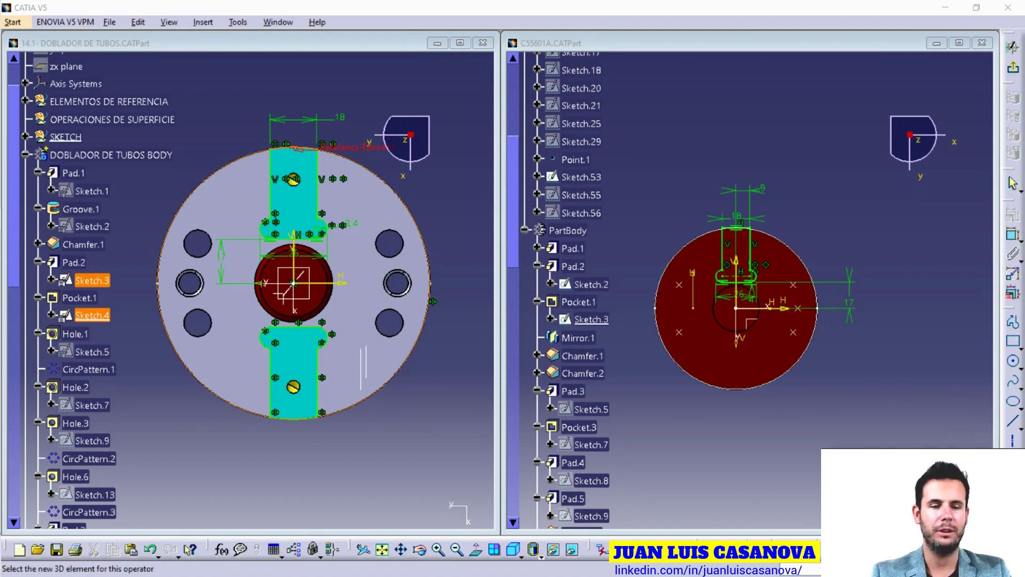
{"action": "left_click", "coordinate": [319, 151]}
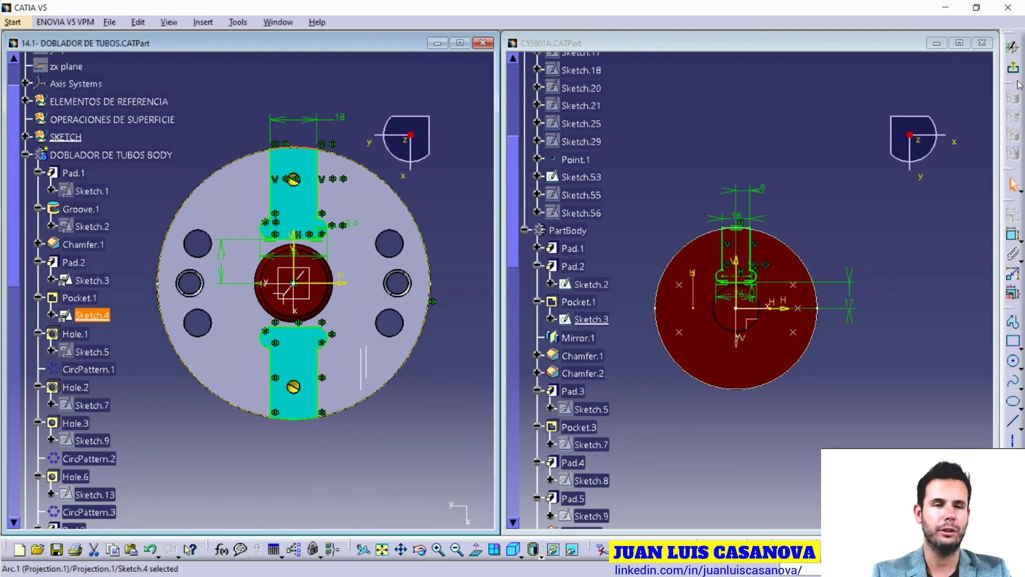
Exit the sketch and return to the original part's 3D window.
{"action": "left_click", "coordinate": [512, 549]}
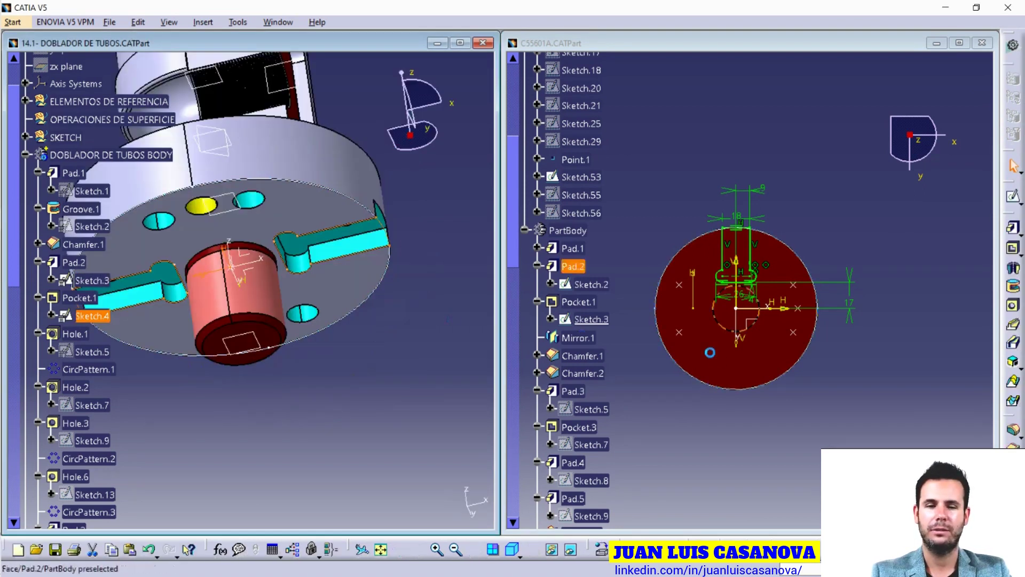
{"action": "left_click", "coordinate": [635, 56]}
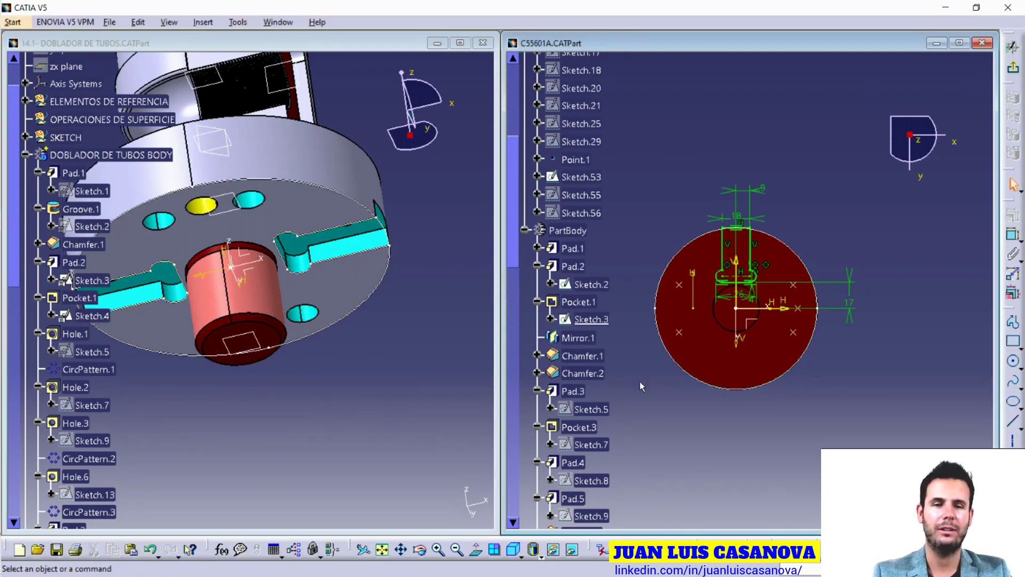
{"action": "right_click", "coordinate": [592, 339]}
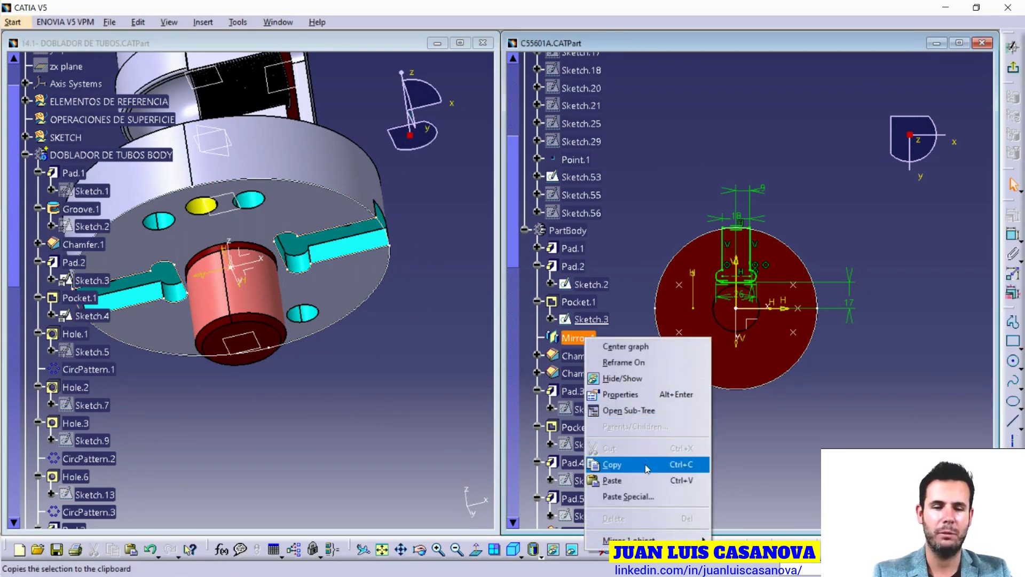
{"action": "key", "text": "Escape"}
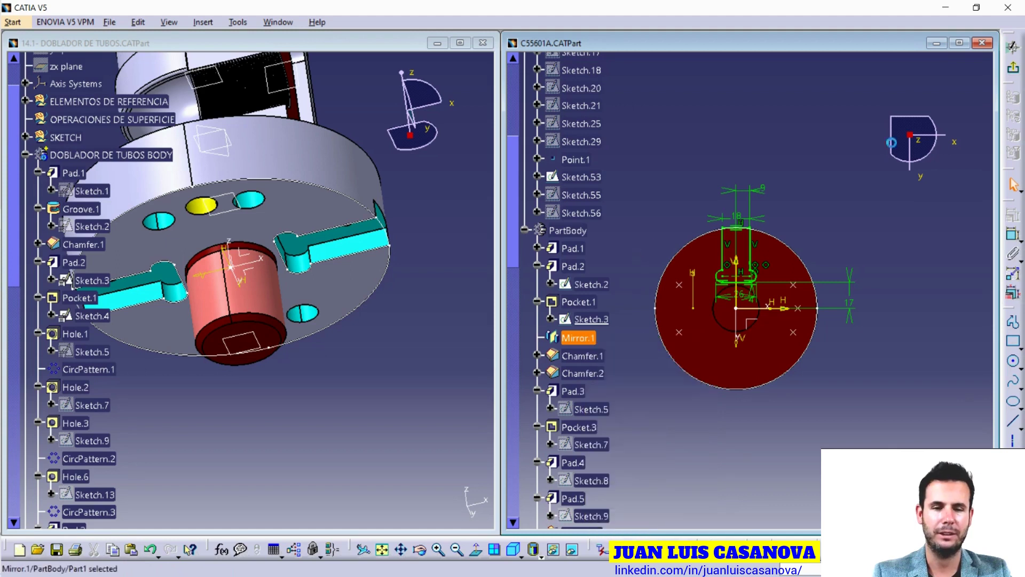
{"action": "left_click", "coordinate": [1013, 69]}
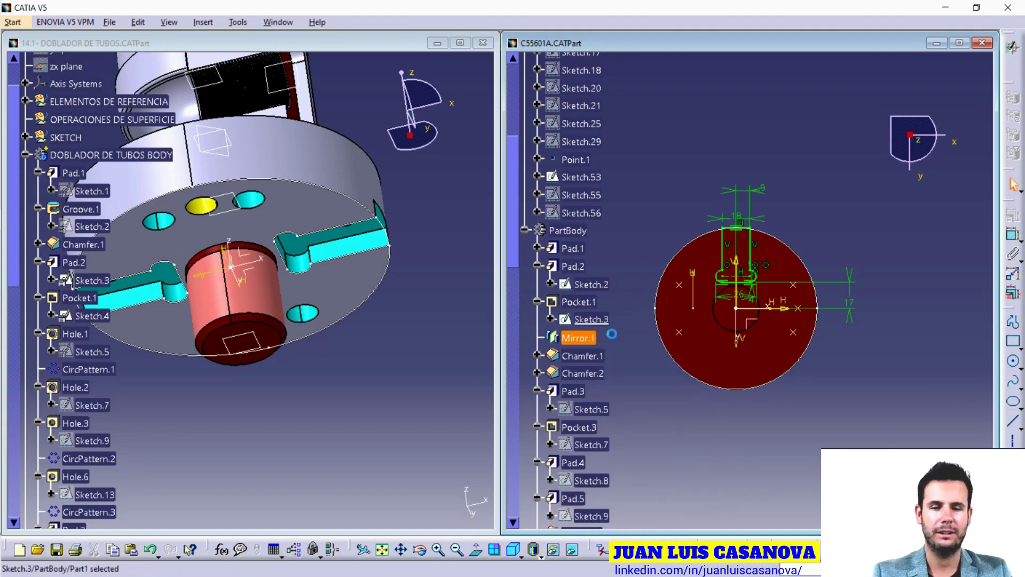
Make Mirror.1, then Chamfer.2, the in-work object, then select Pad.3.
{"action": "right_click", "coordinate": [578, 338]}
{"action": "left_click", "coordinate": [641, 159]}
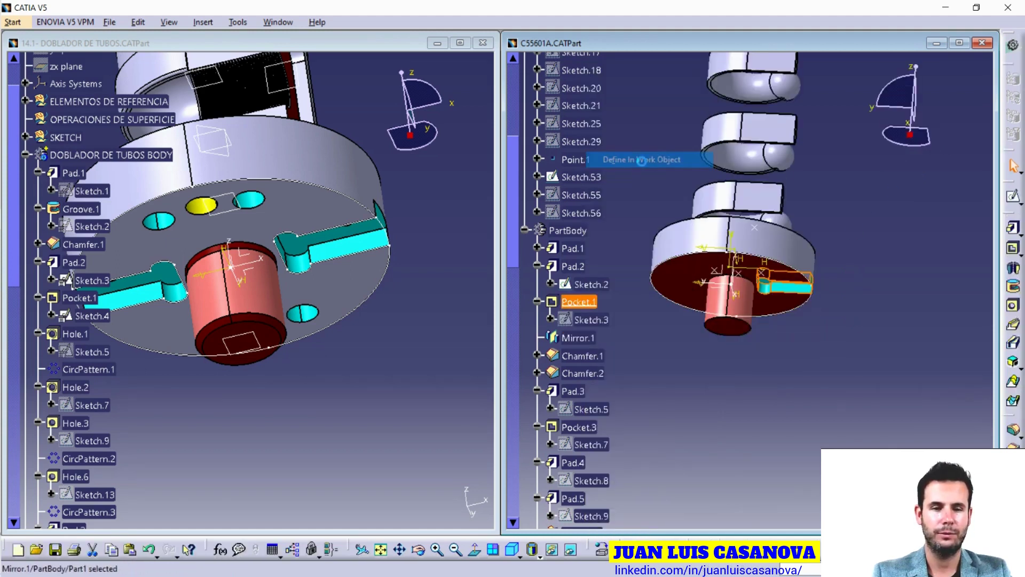
{"action": "right_click", "coordinate": [589, 379]}
{"action": "left_click", "coordinate": [641, 199]}
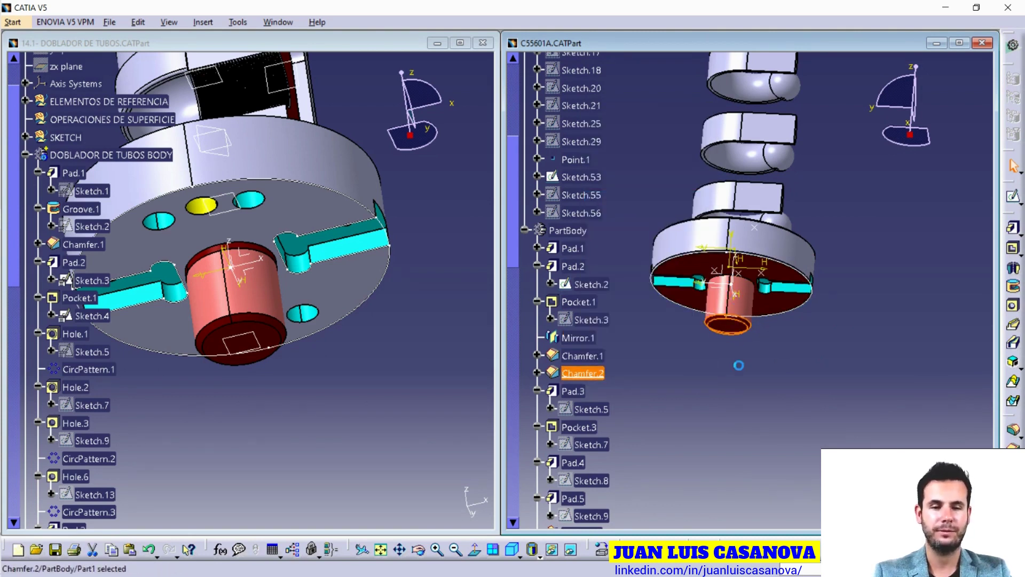
{"action": "left_click", "coordinate": [574, 392]}
{"action": "right_click", "coordinate": [574, 392]}
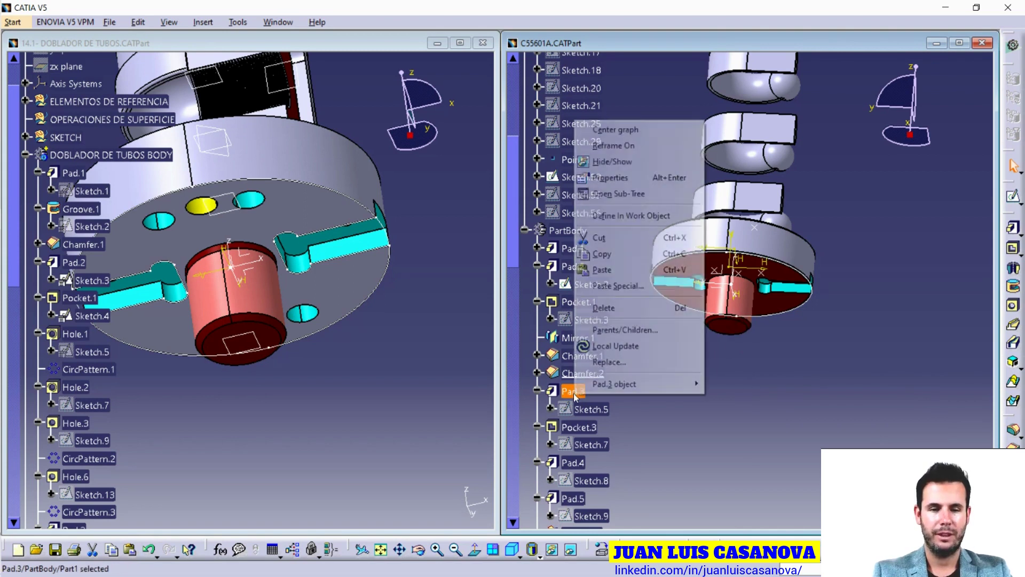
Make Pad.3 the in-work object and review its pad definition without changes.
{"action": "left_click", "coordinate": [638, 217]}
{"action": "mouse_move", "coordinate": [689, 391]}
{"action": "middle_mouse_down"}
{"action": "mouse_move", "coordinate": [761, 329]}
{"action": "mouse_move", "coordinate": [751, 336]}
{"action": "middle_mouse_up"}
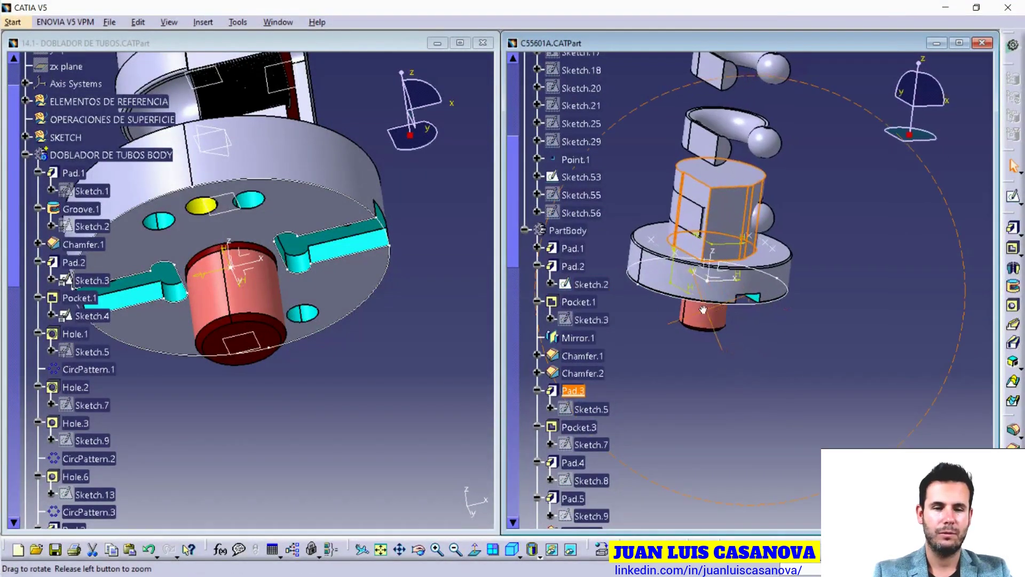
{"action": "double_click", "coordinate": [584, 392]}
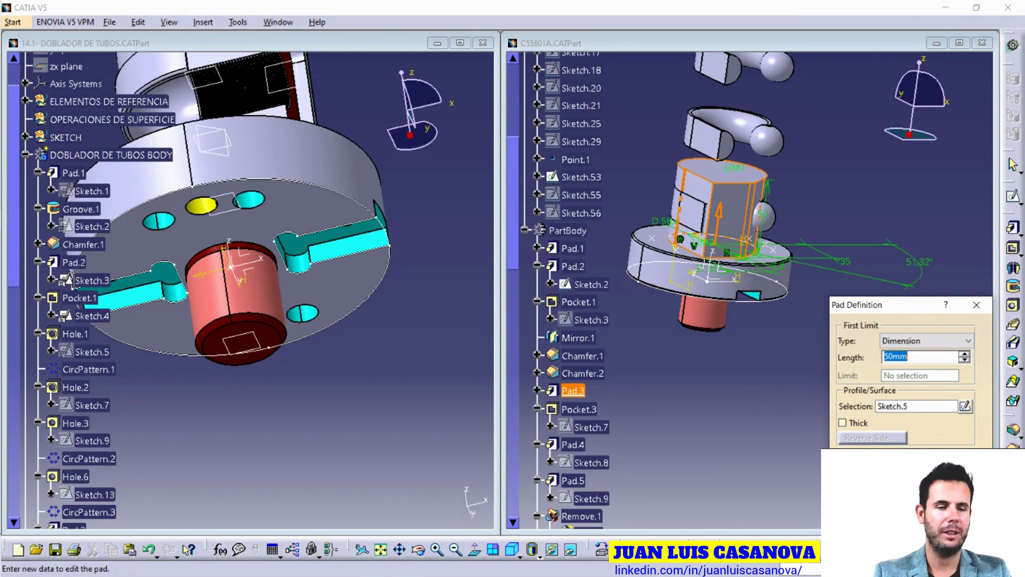
{"action": "key", "text": "Escape"}
Expand Pad.3 and show Sketch.5 on the model.
{"action": "left_click", "coordinate": [537, 391]}
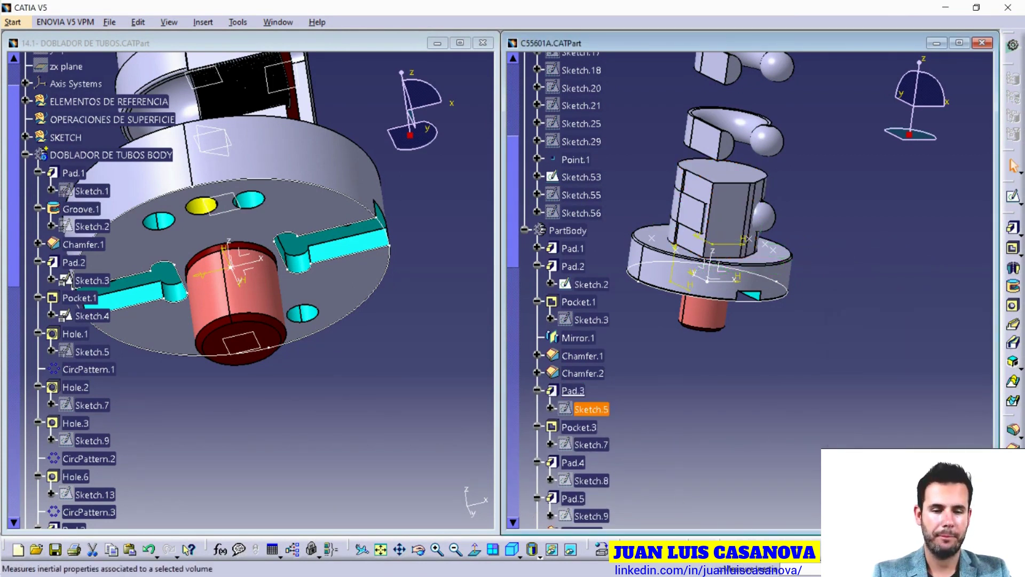
{"action": "left_click", "coordinate": [532, 549]}
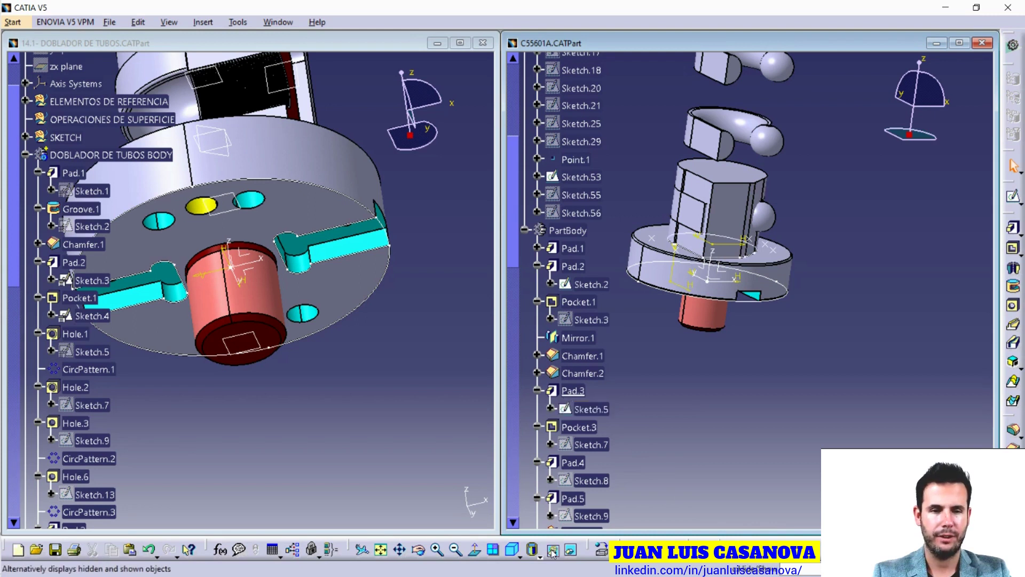
{"action": "middle_click_drag", "start_coordinate": [657, 406], "coordinate": [674, 433]}
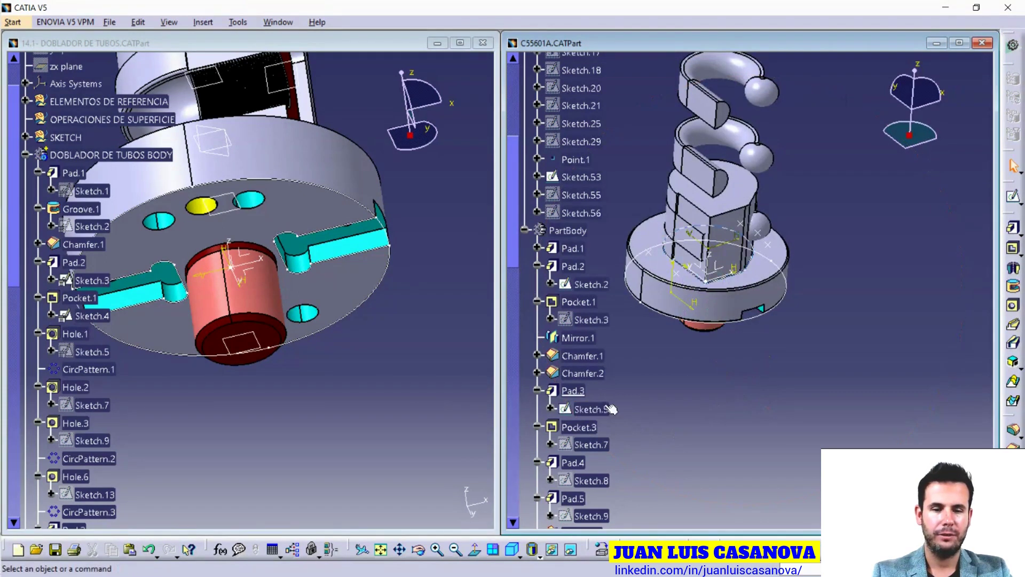
{"action": "scroll", "coordinate": [648, 257], "scroll_direction": "up", "scroll_amount": 5}
{"action": "scroll", "coordinate": [648, 257], "scroll_direction": "up", "scroll_amount": 2}
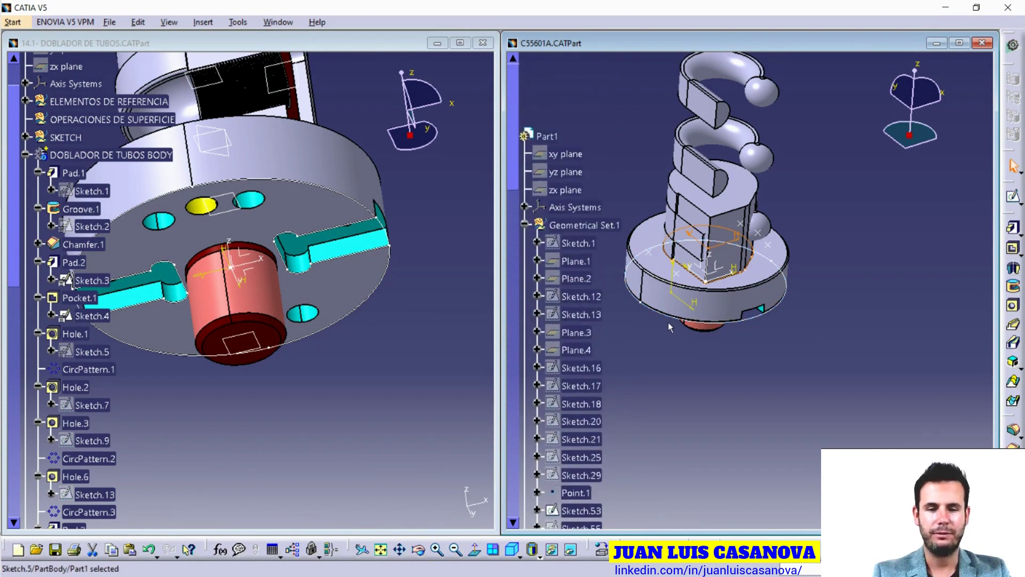
{"action": "scroll", "coordinate": [607, 390], "scroll_direction": "down", "scroll_amount": 2}
{"action": "scroll", "coordinate": [608, 414], "scroll_direction": "down", "scroll_amount": 1}
{"action": "scroll", "coordinate": [614, 398], "scroll_direction": "down", "scroll_amount": 2}
{"action": "scroll", "coordinate": [614, 398], "scroll_direction": "down", "scroll_amount": 1}
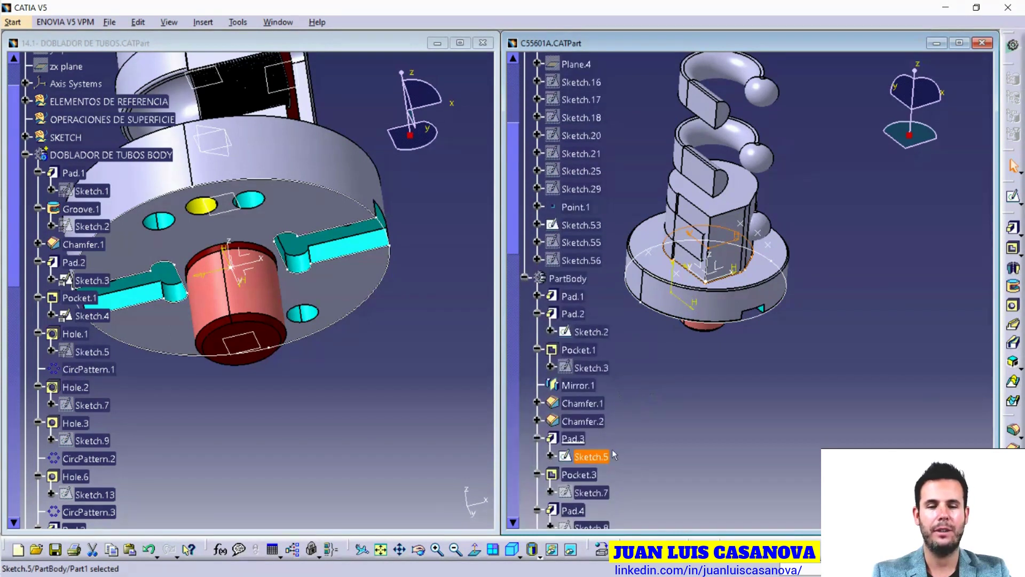
Select Sketch.5 under Pad.3 in the specification tree.
{"action": "left_click", "coordinate": [590, 456]}
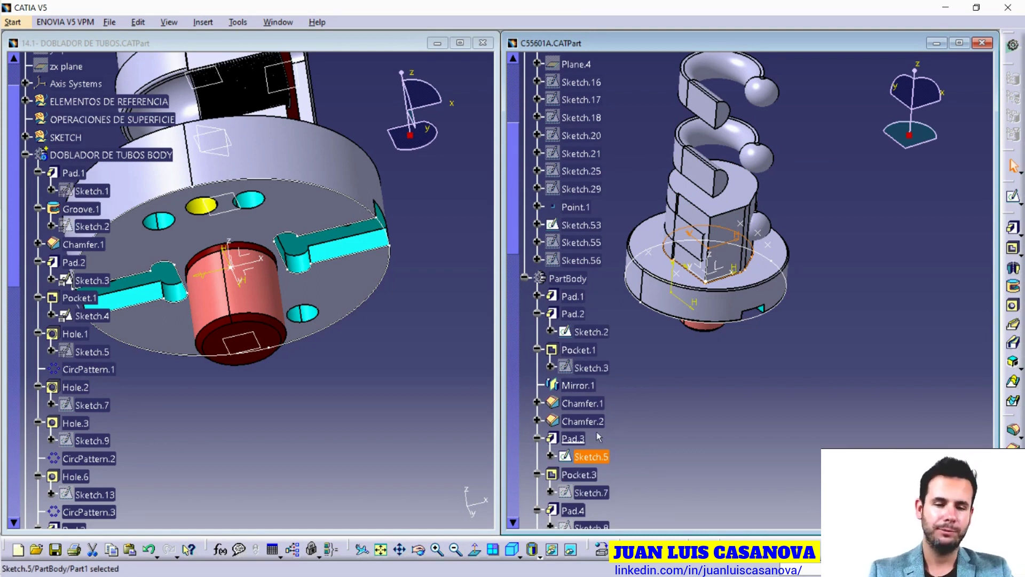
{"action": "scroll", "coordinate": [601, 406], "scroll_direction": "up", "scroll_amount": 2}
{"action": "scroll", "coordinate": [596, 366], "scroll_direction": "down", "scroll_amount": 1}
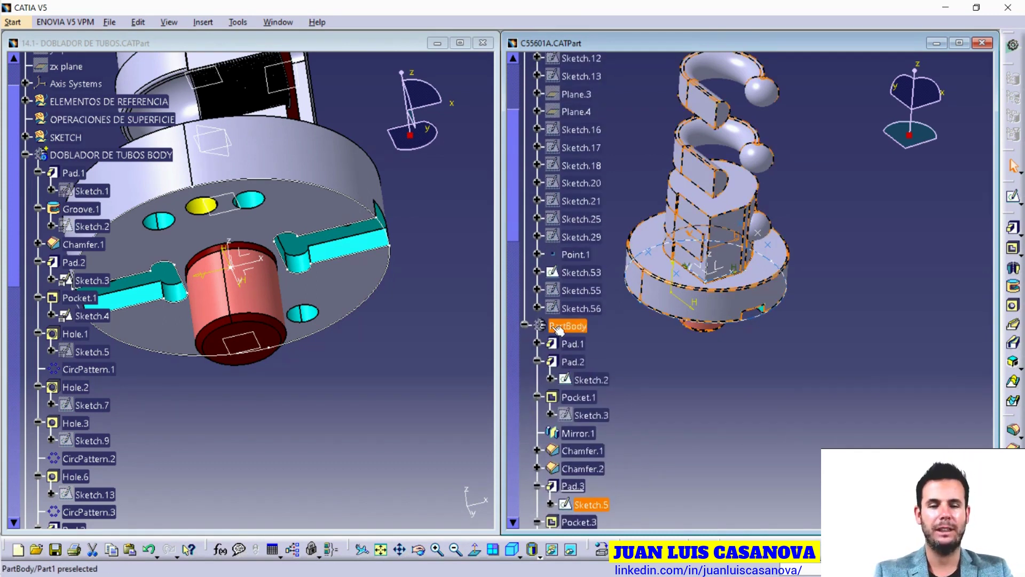
{"action": "scroll", "coordinate": [609, 198], "scroll_direction": "up", "scroll_amount": 3}
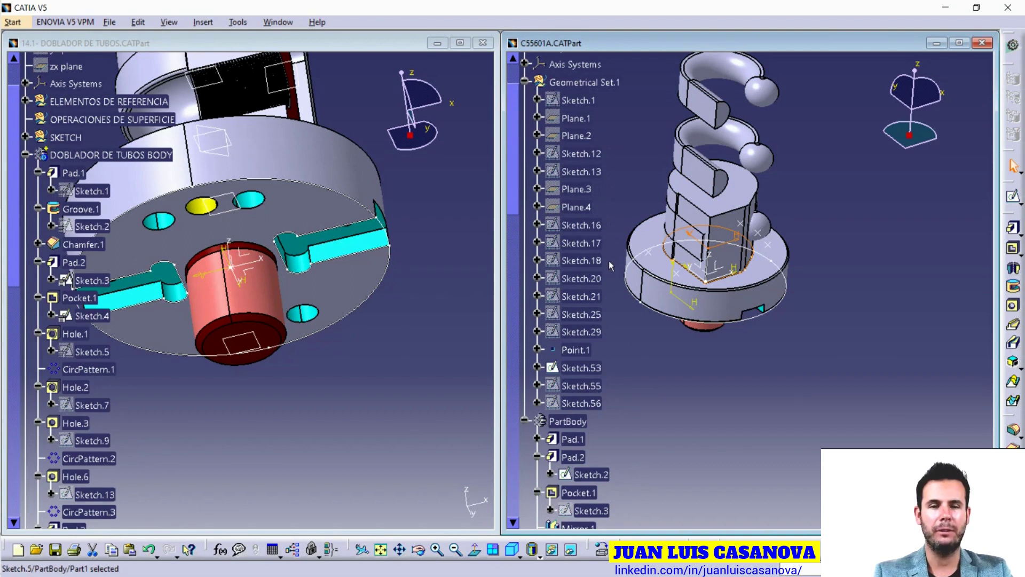
{"action": "scroll", "coordinate": [614, 331], "scroll_direction": "down", "scroll_amount": 8}
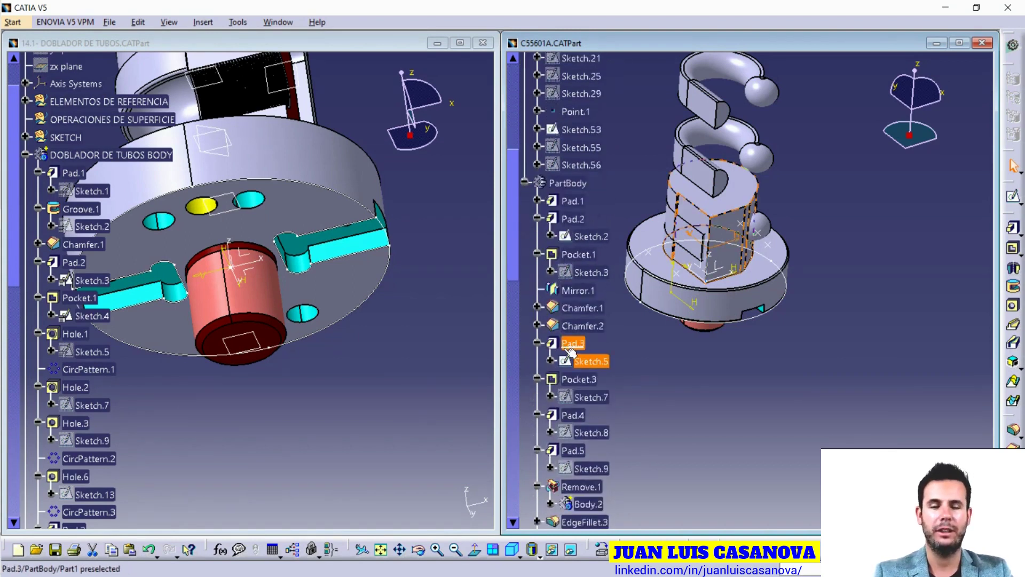
Review Sketch.5's Sketch Analysis diagnostics and use-edges, showing it under-constrained.
{"action": "double_click", "coordinate": [596, 361]}
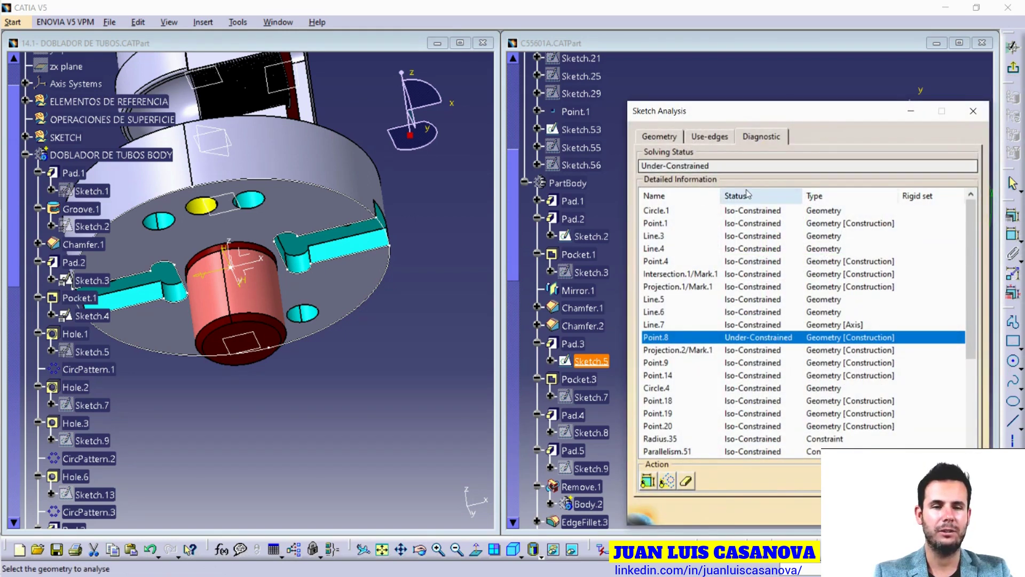
{"action": "left_click", "coordinate": [745, 198]}
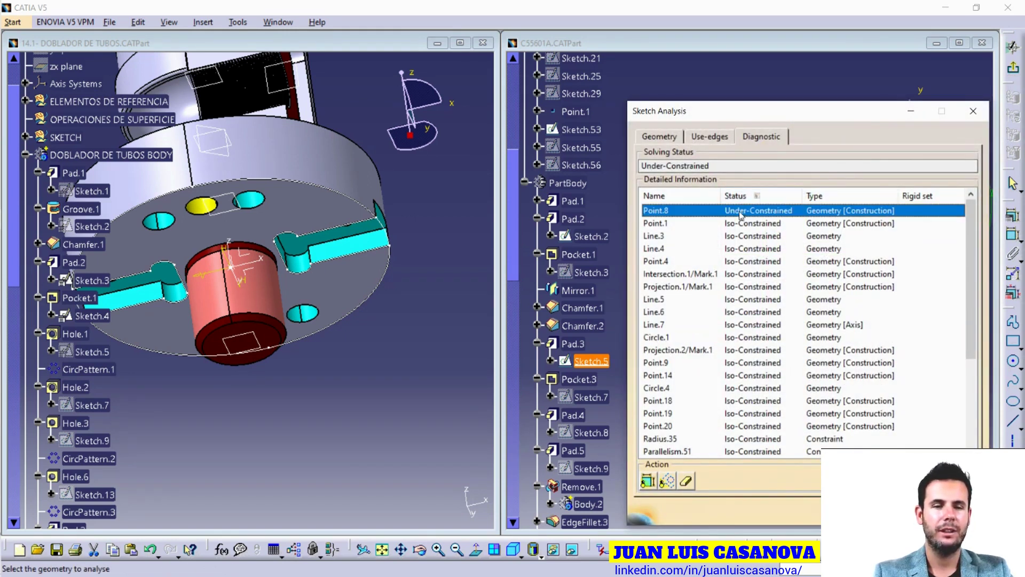
{"action": "left_click_drag", "start_coordinate": [806, 118], "coordinate": [406, 117]}
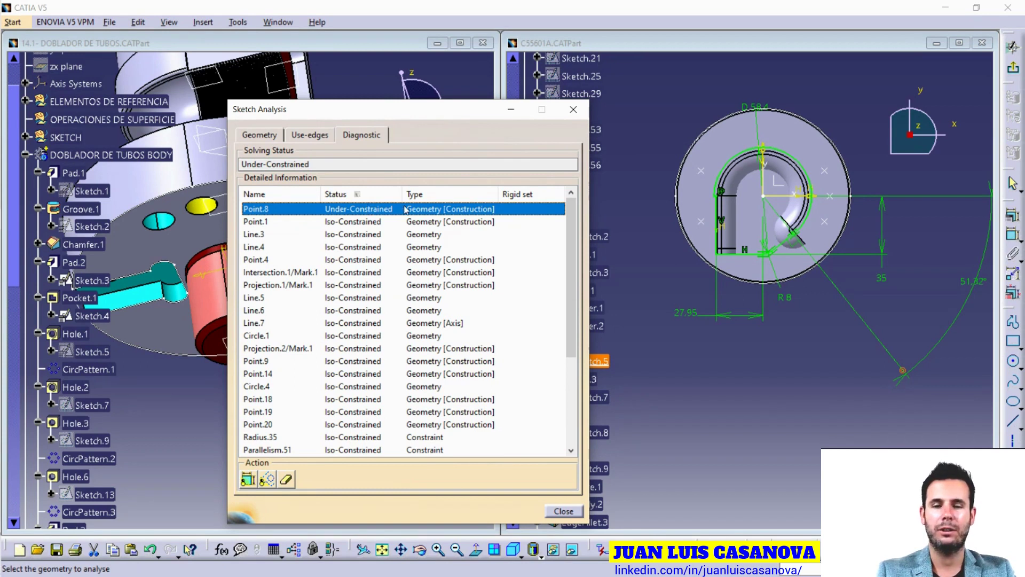
{"action": "left_click", "coordinate": [311, 136]}
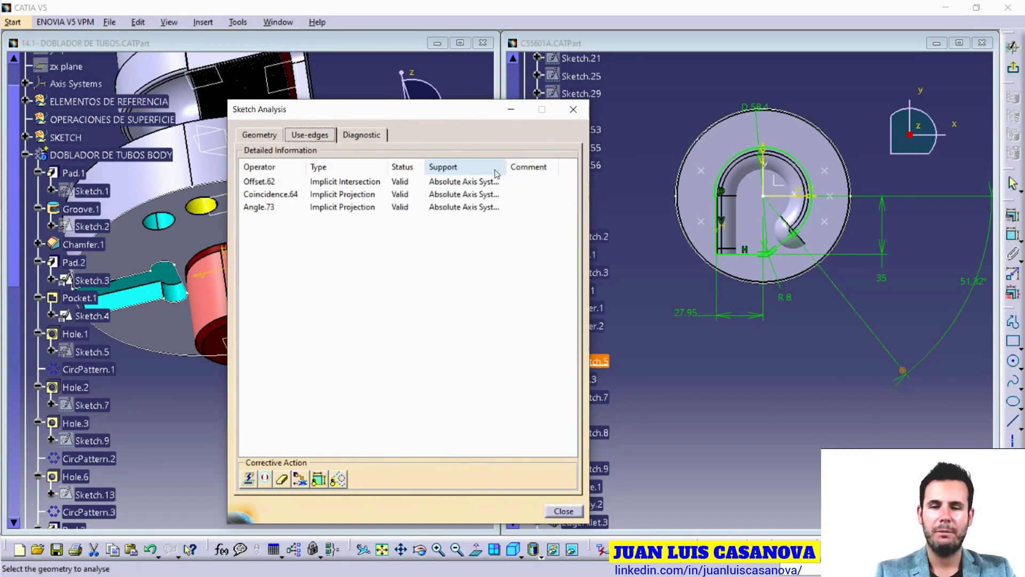
{"action": "left_click_drag", "start_coordinate": [506, 171], "coordinate": [561, 171]}
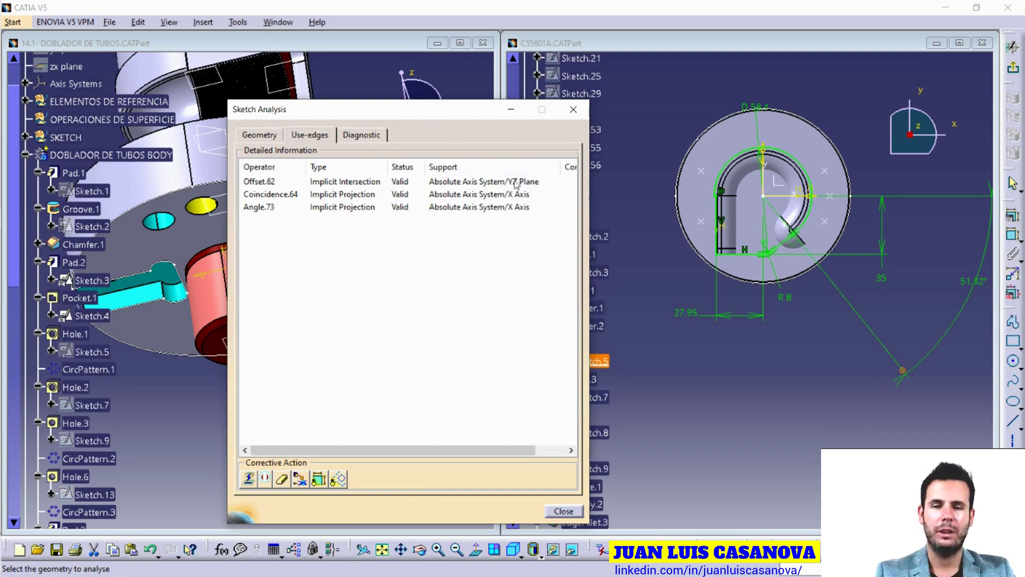
{"action": "left_click", "coordinate": [563, 511]}
Exit the sketch and roll the C55601A model back to Pocket.3.
{"action": "left_click", "coordinate": [1013, 67]}
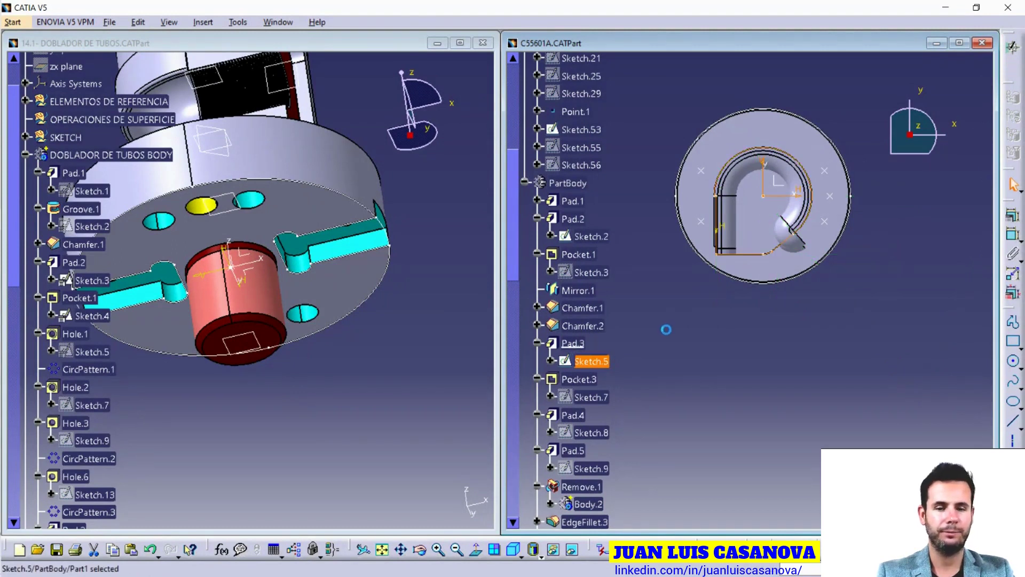
{"action": "right_click", "coordinate": [579, 379]}
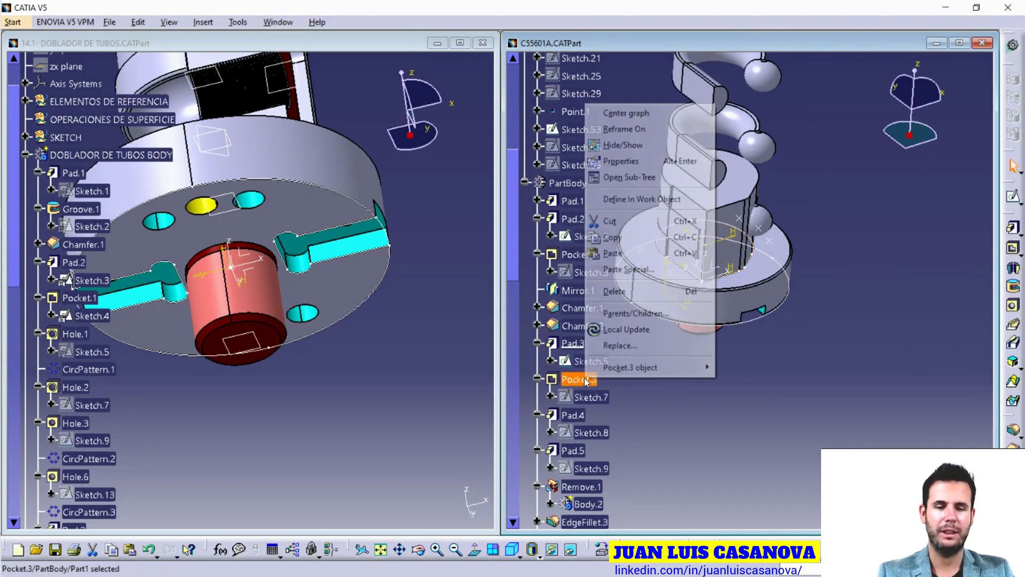
{"action": "left_click", "coordinate": [661, 199]}
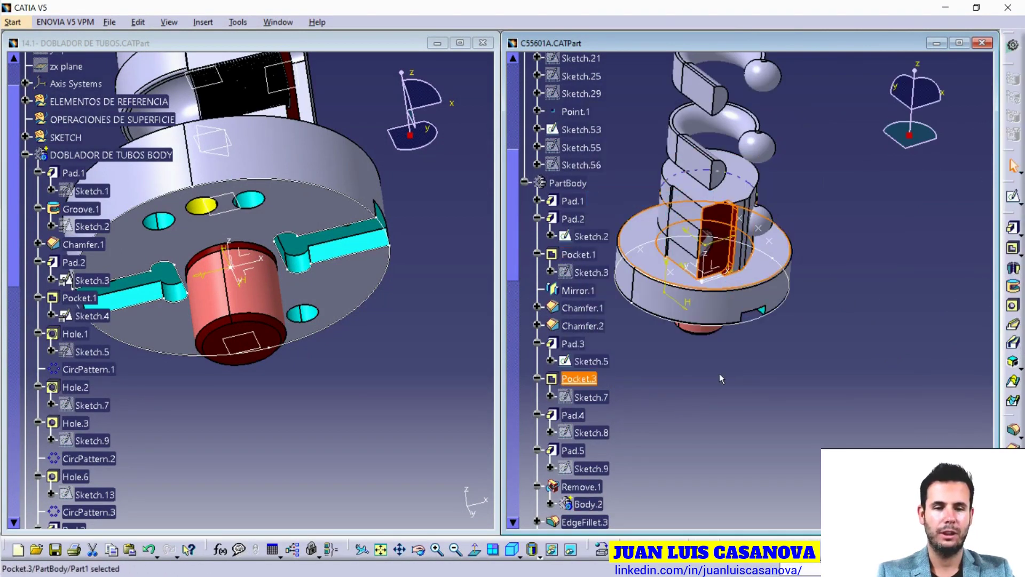
Roll the model forward to Pad.4, then to Pad.5.
{"action": "right_click", "coordinate": [573, 320]}
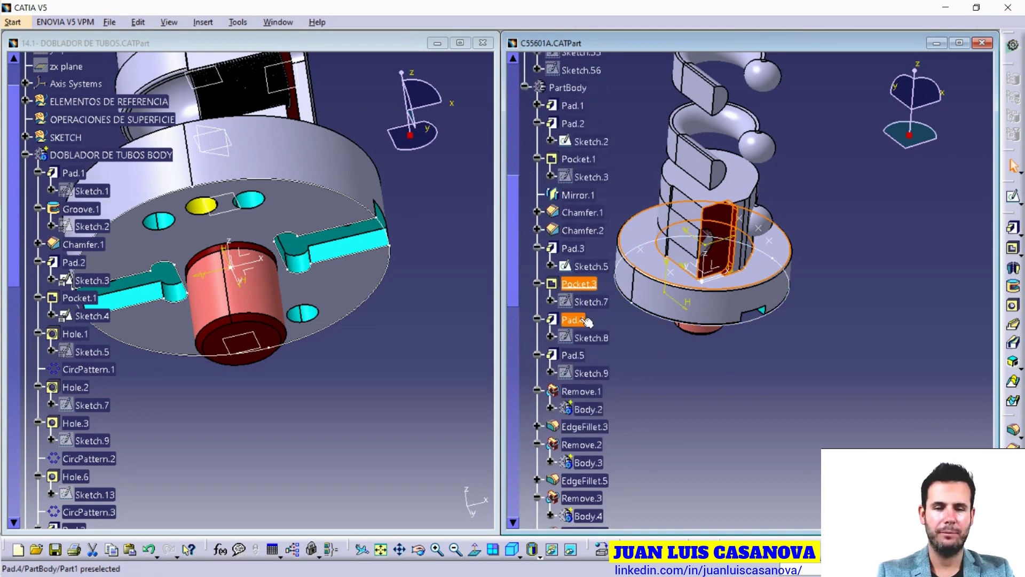
{"action": "left_click", "coordinate": [661, 140]}
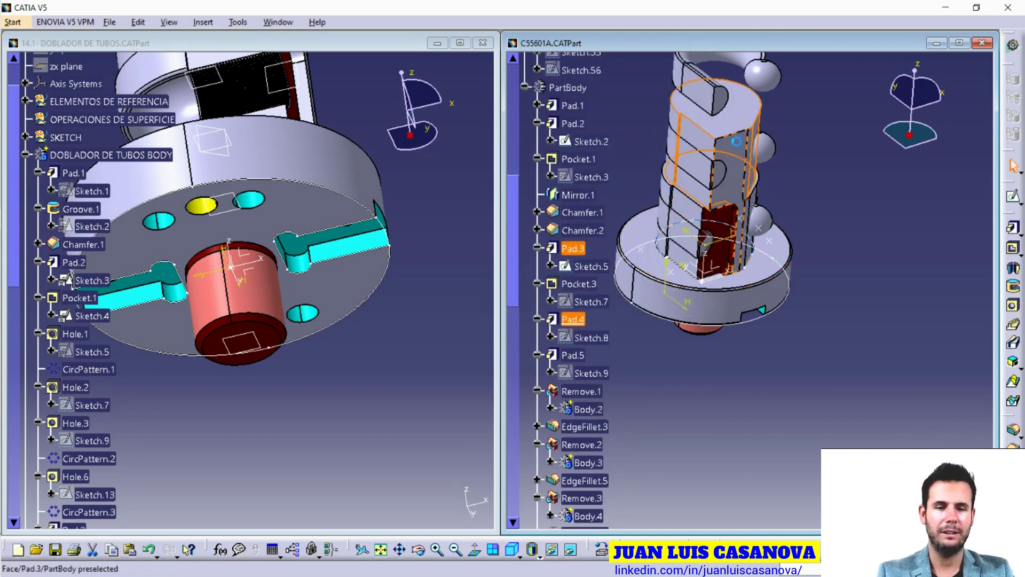
{"action": "right_click", "coordinate": [589, 356]}
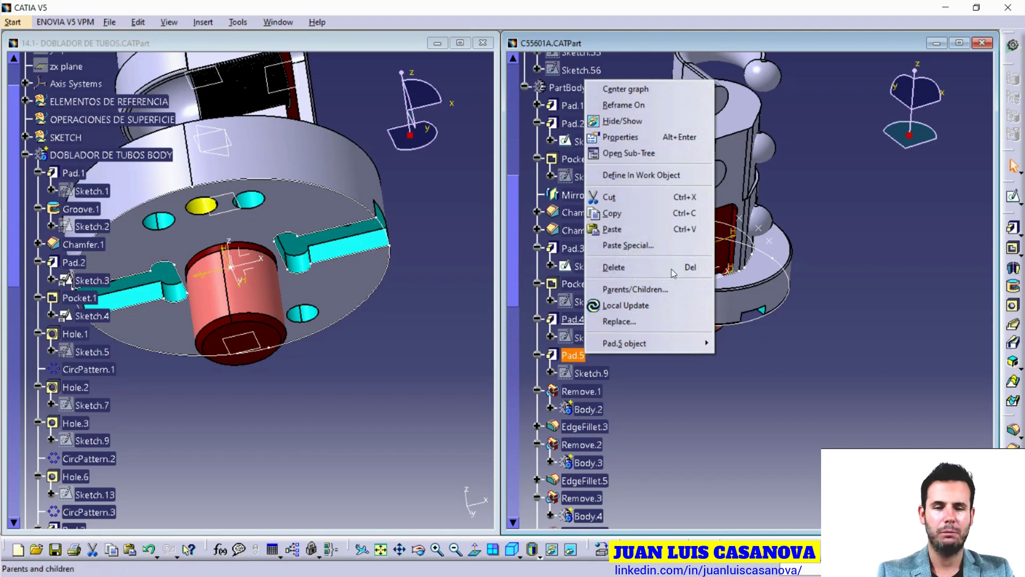
{"action": "left_click", "coordinate": [662, 176]}
{"action": "scroll", "coordinate": [574, 363], "scroll_direction": "down", "scroll_amount": 4}
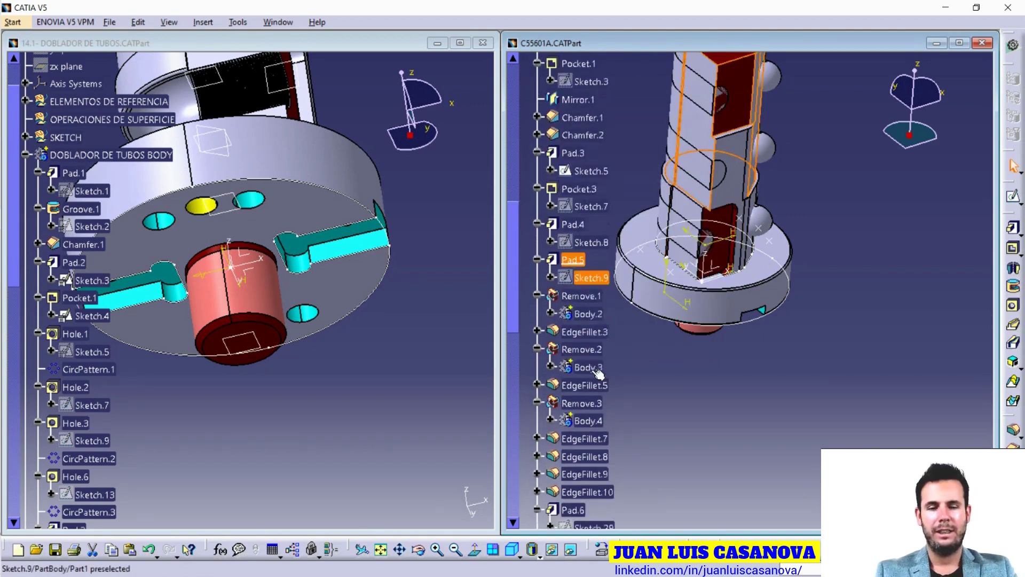
{"action": "scroll", "coordinate": [588, 321], "scroll_direction": "down", "scroll_amount": 4}
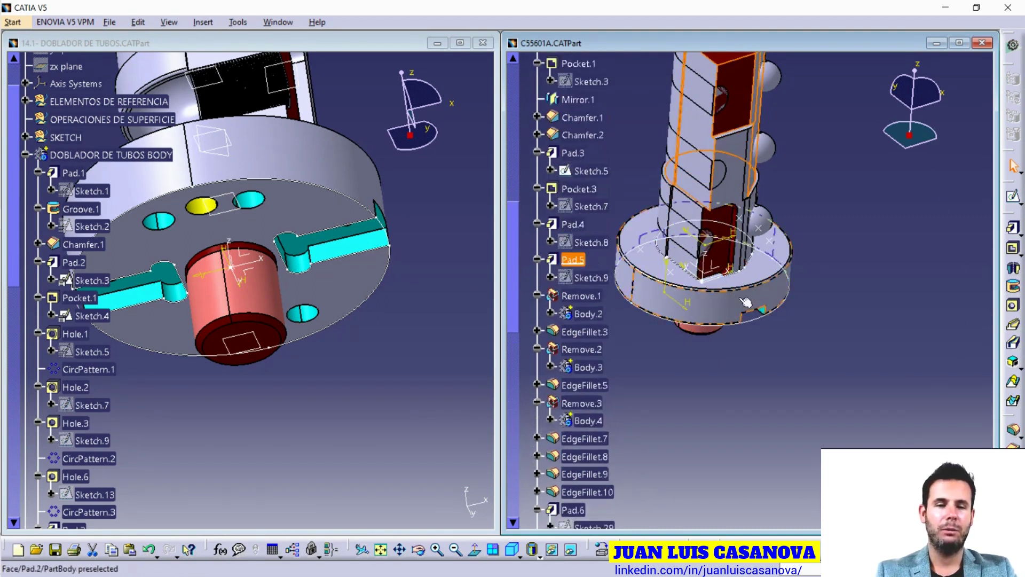
{"action": "scroll", "coordinate": [595, 254], "scroll_direction": "up", "scroll_amount": 3}
{"action": "mouse_move", "coordinate": [641, 299]}
{"action": "middle_mouse_down"}
{"action": "mouse_move", "coordinate": [663, 361]}
{"action": "mouse_move", "coordinate": [789, 414]}
{"action": "mouse_move", "coordinate": [742, 407]}
{"action": "mouse_move", "coordinate": [699, 212]}
{"action": "mouse_move", "coordinate": [710, 372]}
{"action": "mouse_move", "coordinate": [776, 333]}
{"action": "mouse_move", "coordinate": [743, 369]}
{"action": "middle_mouse_up"}
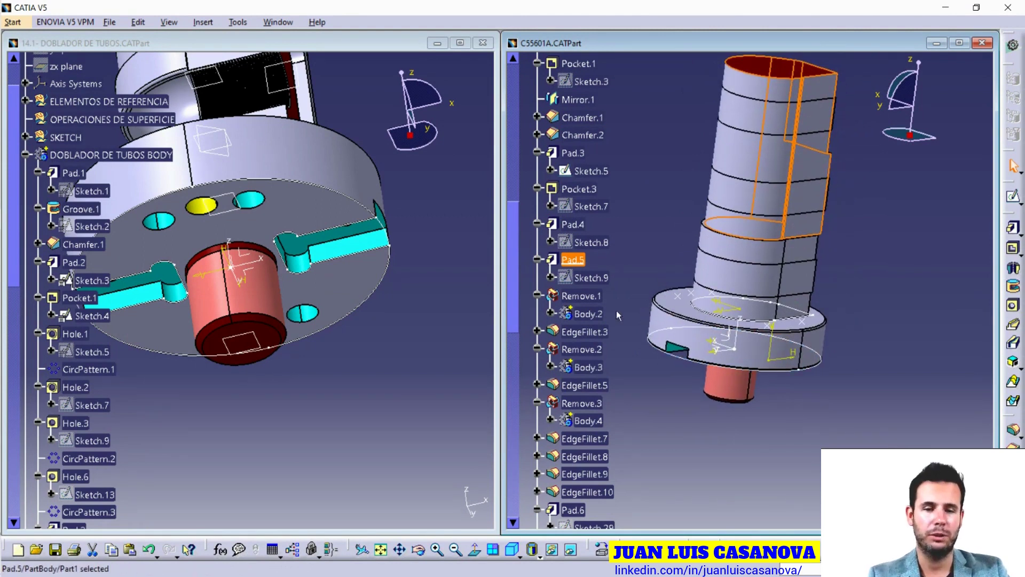
Make Remove.1 the in-work object, inspect the groove, and select Body.2.
{"action": "right_click", "coordinate": [583, 295]}
{"action": "left_click", "coordinate": [641, 390]}
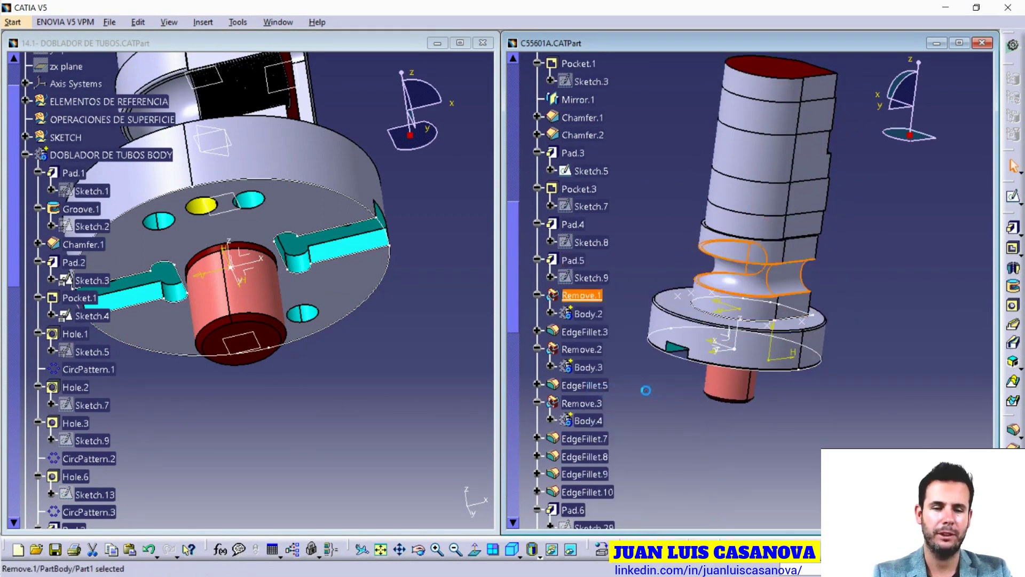
{"action": "middle_click_drag", "start_coordinate": [807, 325], "coordinate": [667, 311]}
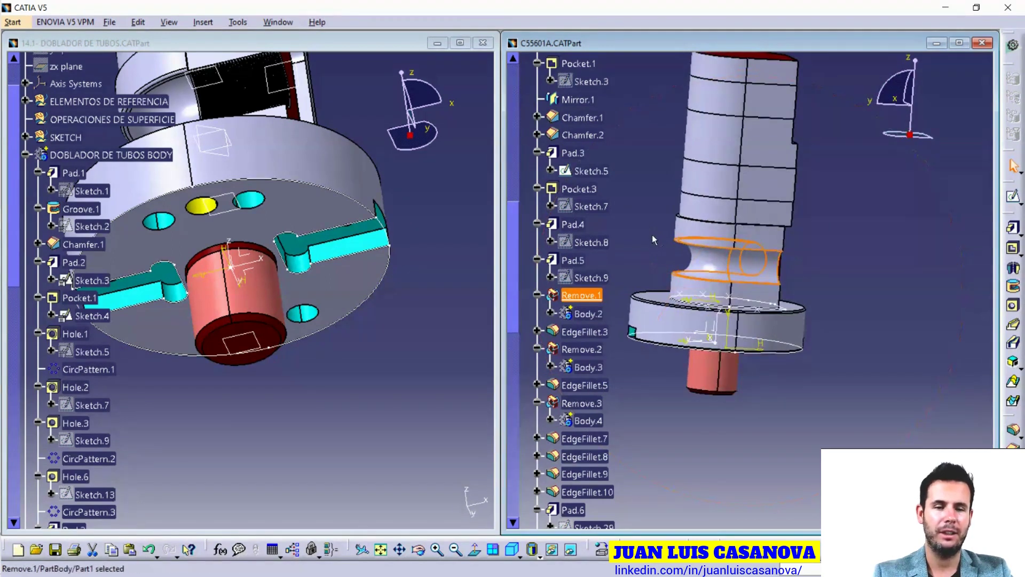
{"action": "left_click", "coordinate": [584, 313]}
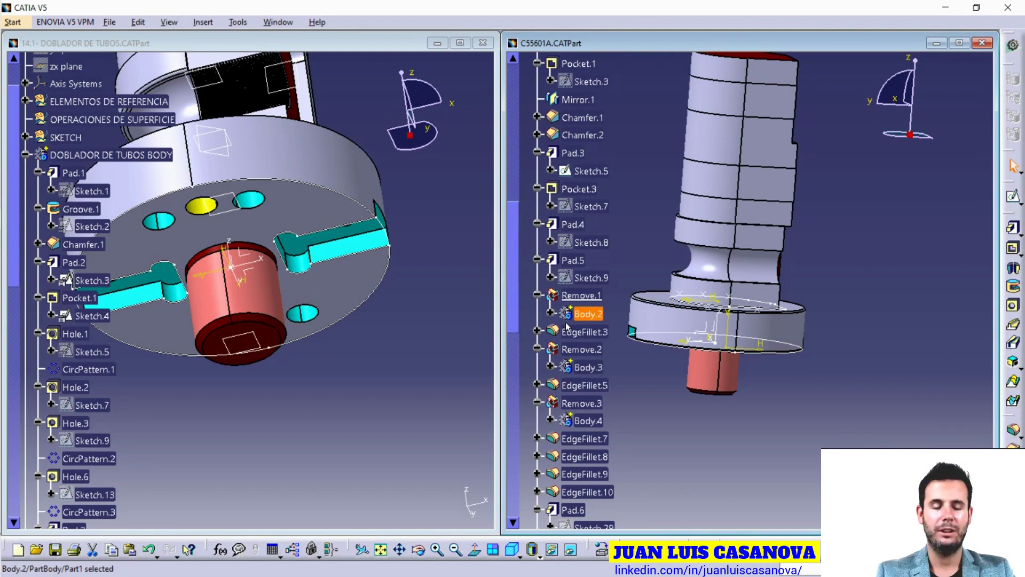
Expand Body.2 and step the in-work object to Rib.1, then Shaft.1.
{"action": "left_click", "coordinate": [551, 313]}
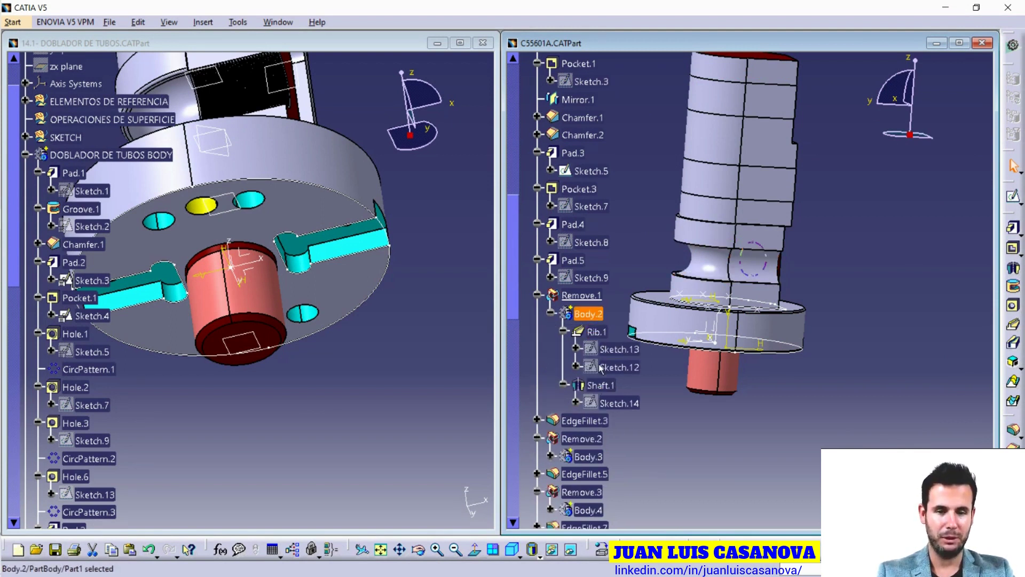
{"action": "right_click", "coordinate": [606, 334]}
{"action": "left_click", "coordinate": [668, 151]}
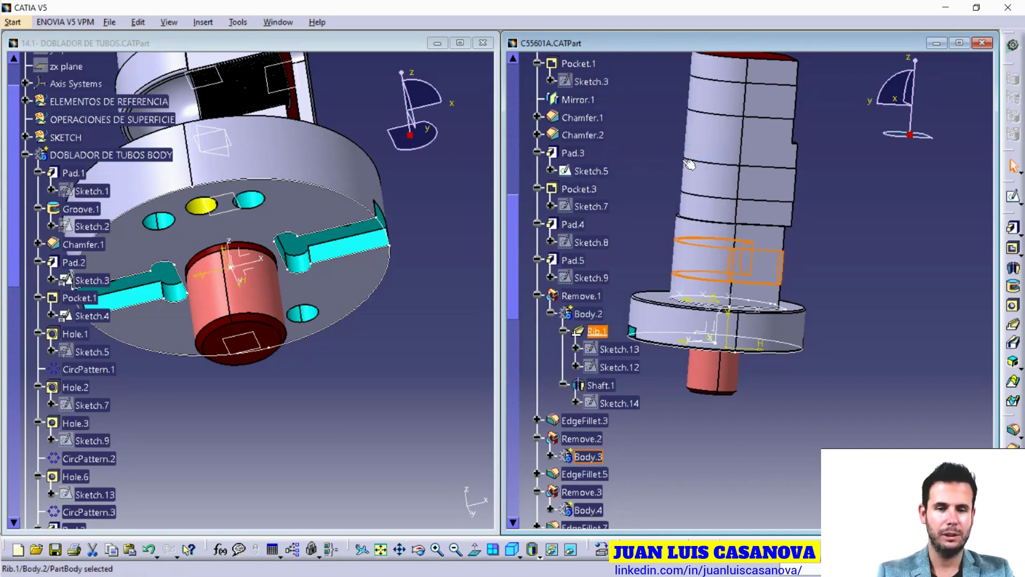
{"action": "right_click", "coordinate": [613, 388]}
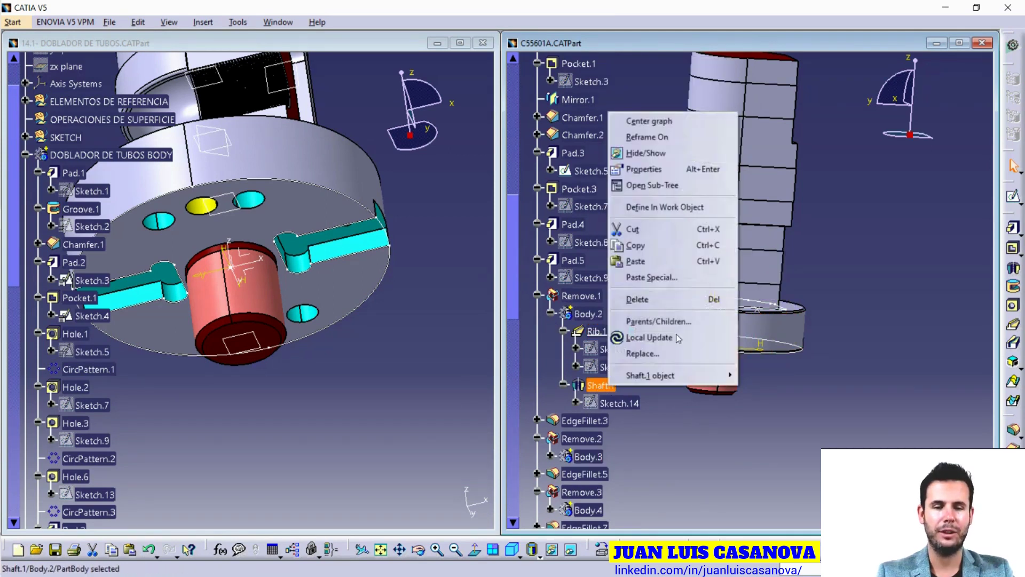
{"action": "left_click", "coordinate": [678, 207]}
Set Remove.1 as the original part's in-work object.
{"action": "mouse_move", "coordinate": [574, 155]}
{"action": "middle_mouse_down"}
{"action": "mouse_move", "coordinate": [520, 339]}
{"action": "mouse_move", "coordinate": [737, 259]}
{"action": "middle_mouse_up"}
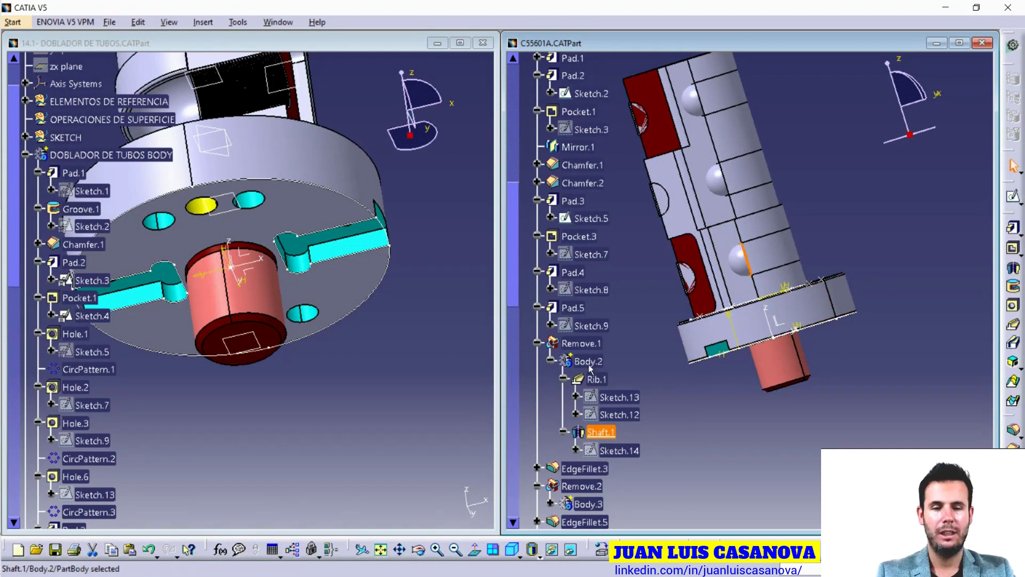
{"action": "left_click", "coordinate": [590, 363]}
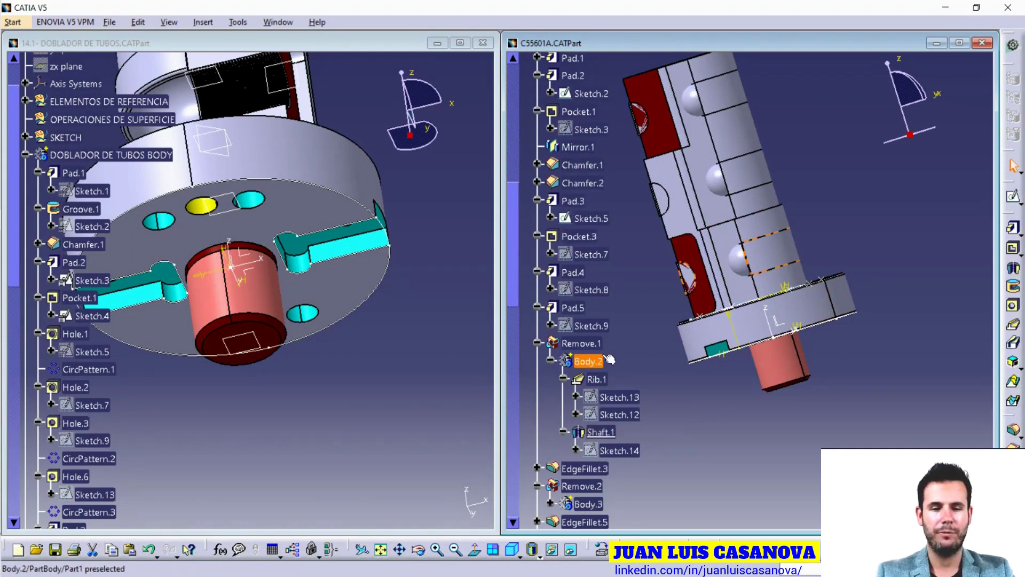
{"action": "left_click", "coordinate": [582, 343]}
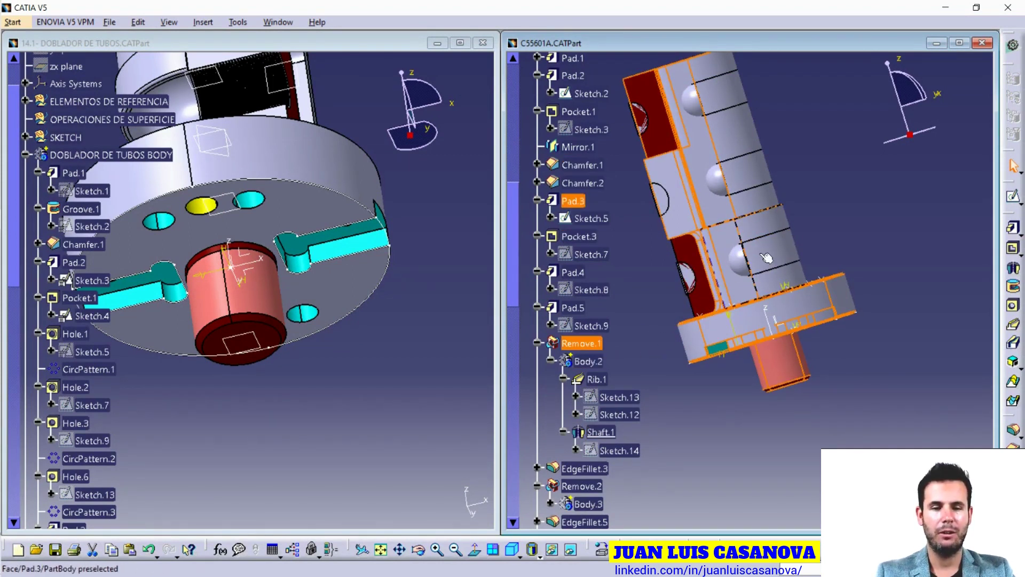
{"action": "mouse_move", "coordinate": [766, 258]}
{"action": "middle_mouse_down"}
{"action": "mouse_move", "coordinate": [753, 301]}
{"action": "mouse_move", "coordinate": [799, 214]}
{"action": "mouse_move", "coordinate": [758, 251]}
{"action": "middle_mouse_up"}
{"action": "right_click", "coordinate": [594, 409]}
{"action": "left_click", "coordinate": [679, 215]}
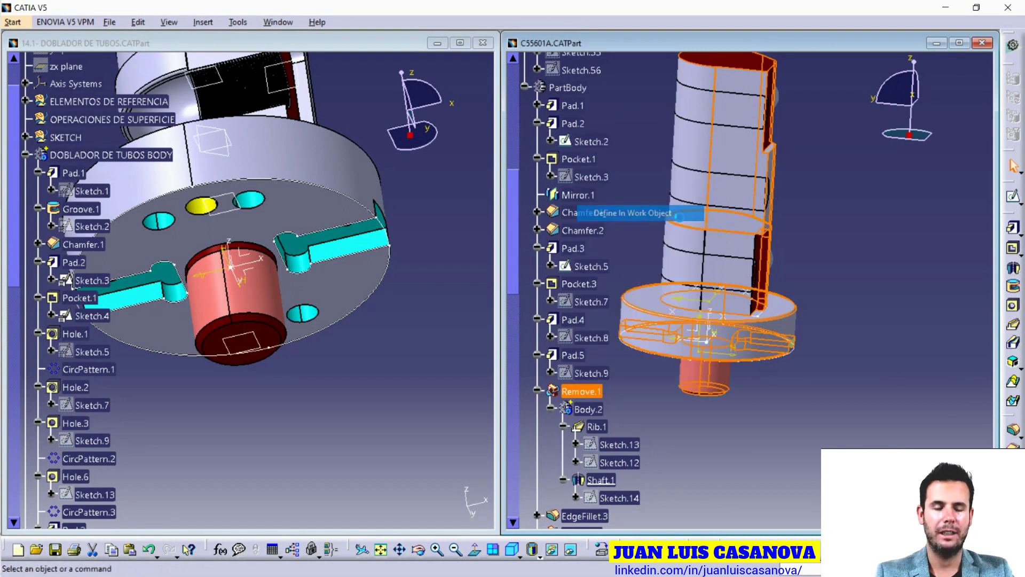
{"action": "scroll", "coordinate": [588, 374], "scroll_direction": "down", "scroll_amount": 3}
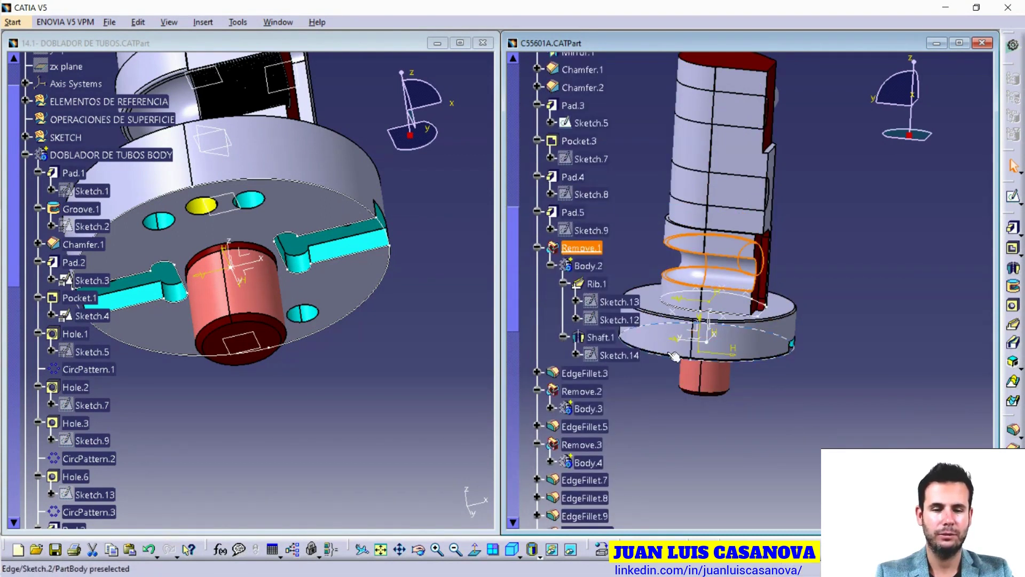
Review Rib.1's definition, then show its Sketch.13 and Sketch.12 on the model.
{"action": "double_click", "coordinate": [597, 283]}
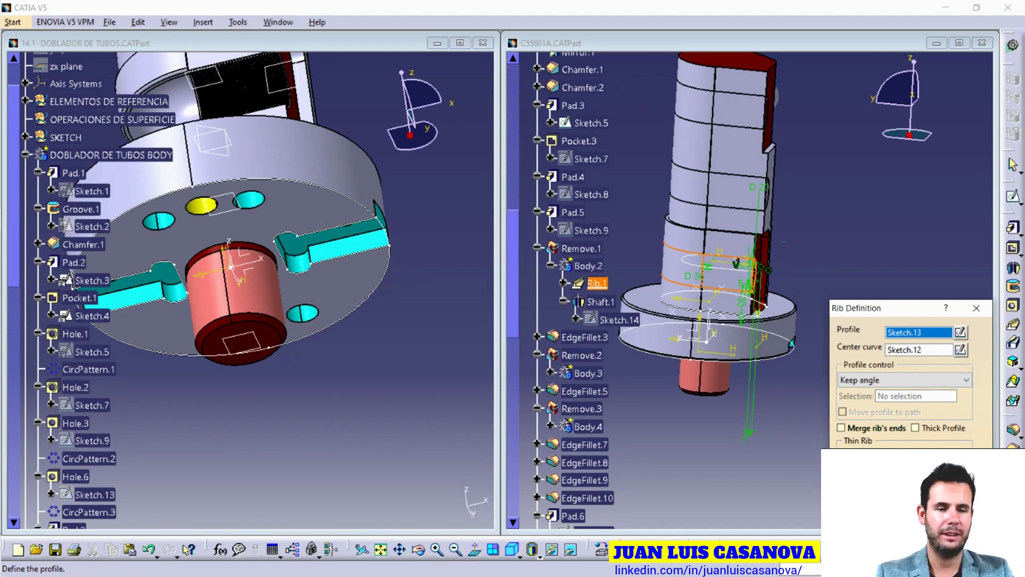
{"action": "key", "text": "Escape"}
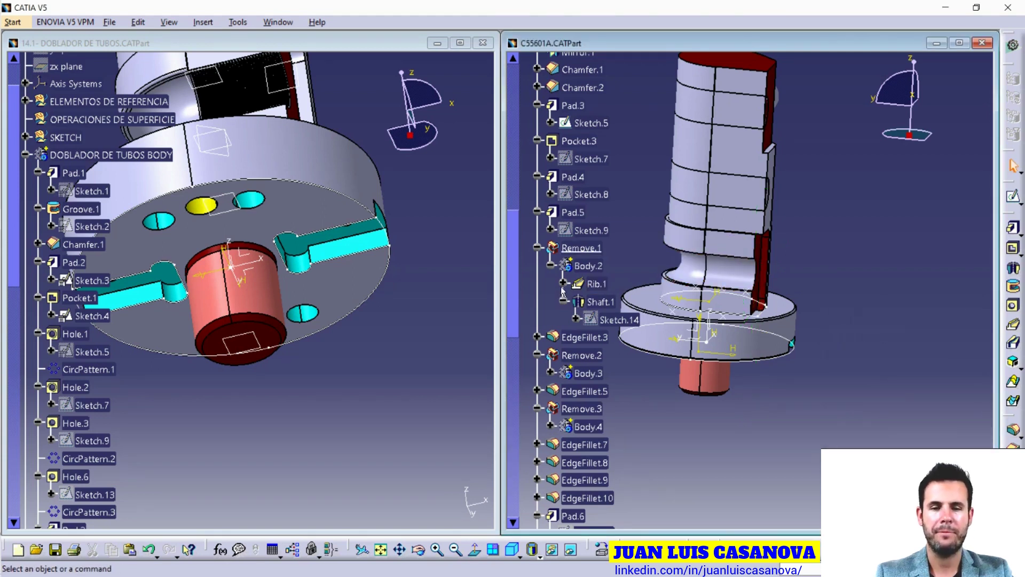
{"action": "left_click", "coordinate": [564, 283]}
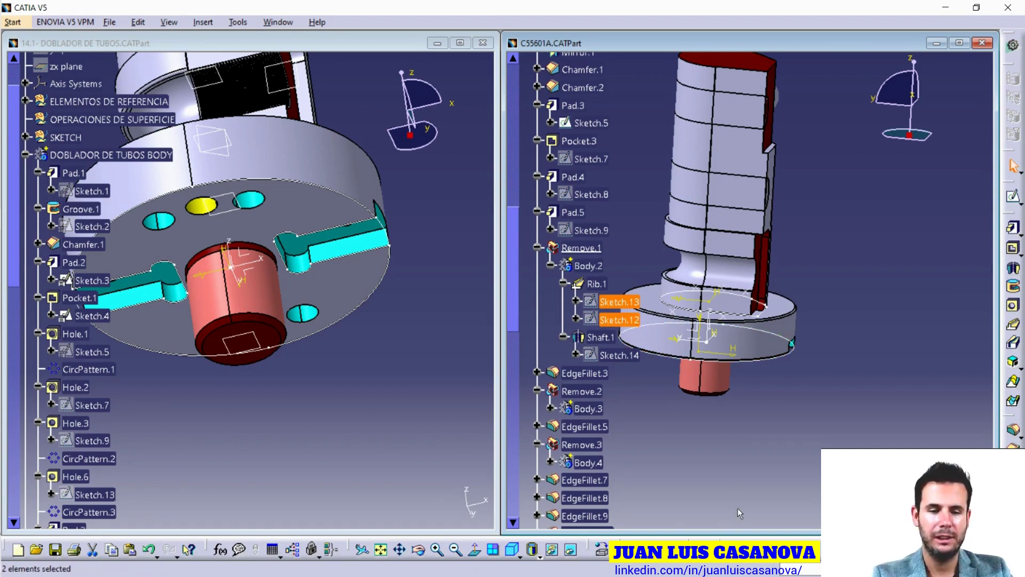
{"action": "left_click", "coordinate": [553, 550]}
{"action": "mouse_move", "coordinate": [802, 321]}
{"action": "middle_mouse_down"}
{"action": "mouse_move", "coordinate": [843, 285]}
{"action": "mouse_move", "coordinate": [775, 363]}
{"action": "mouse_move", "coordinate": [775, 347]}
{"action": "middle_mouse_up"}
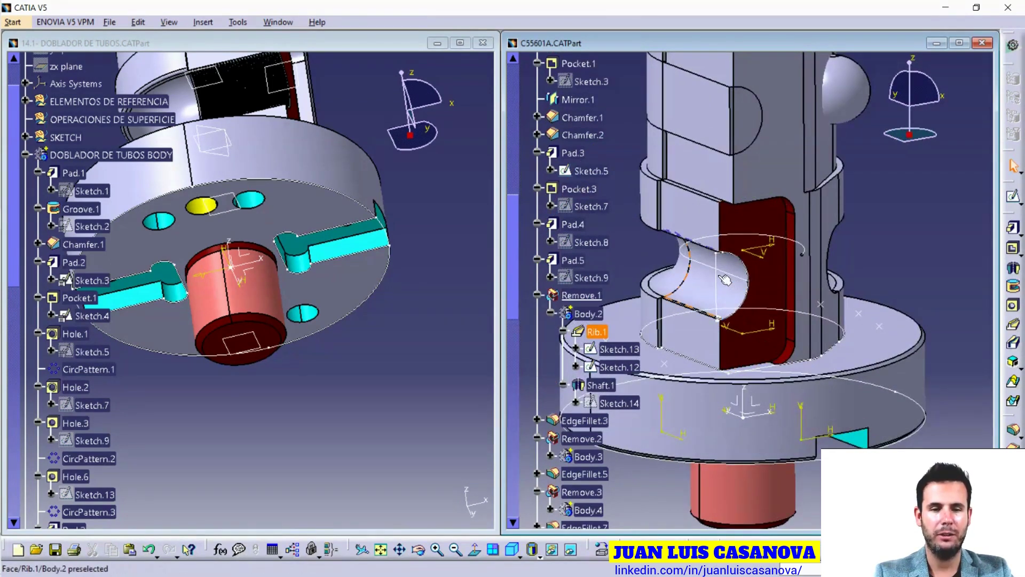
{"action": "left_click", "coordinate": [634, 368]}
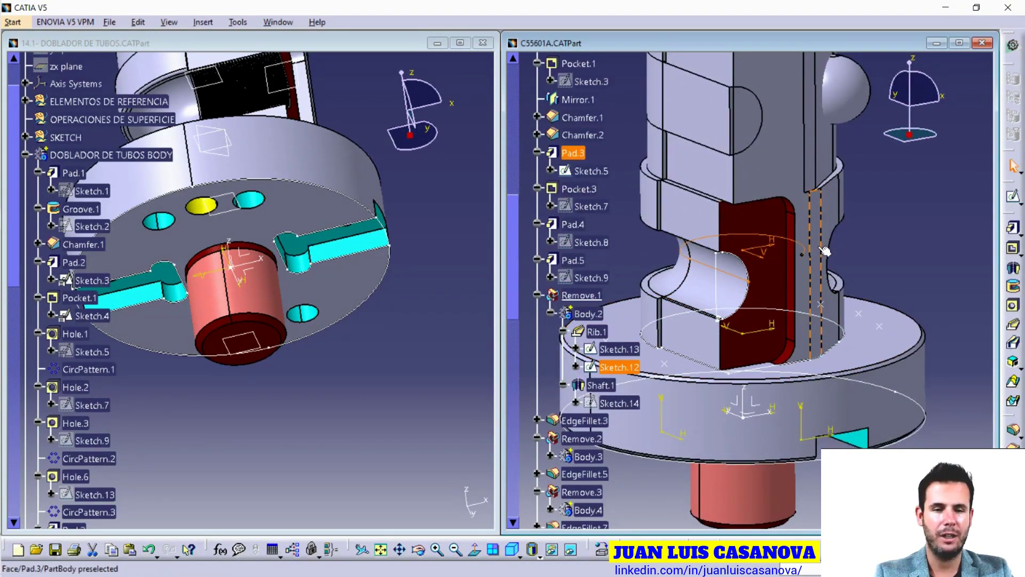
{"action": "left_click", "coordinate": [609, 350]}
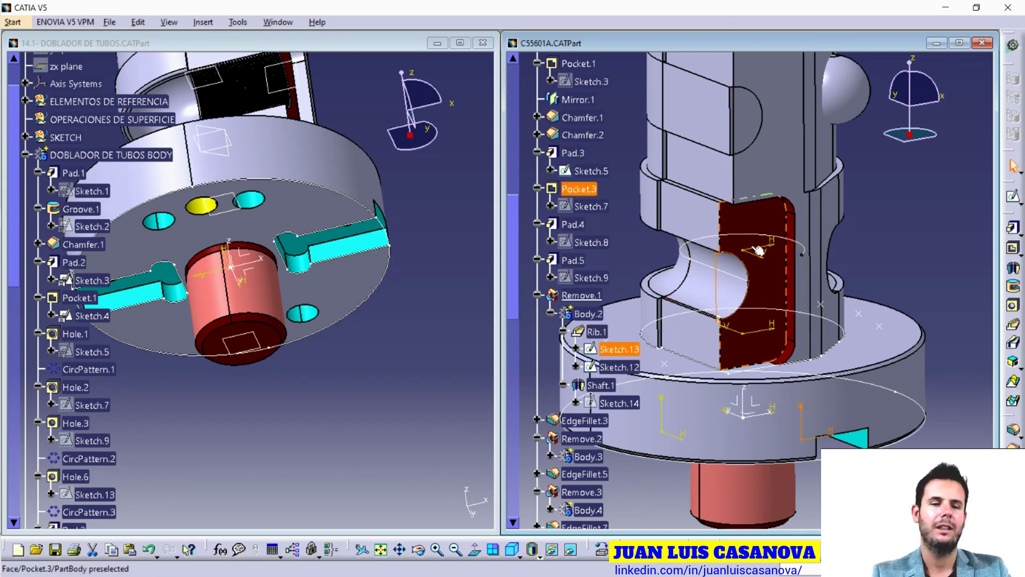
{"action": "double_click", "coordinate": [623, 349]}
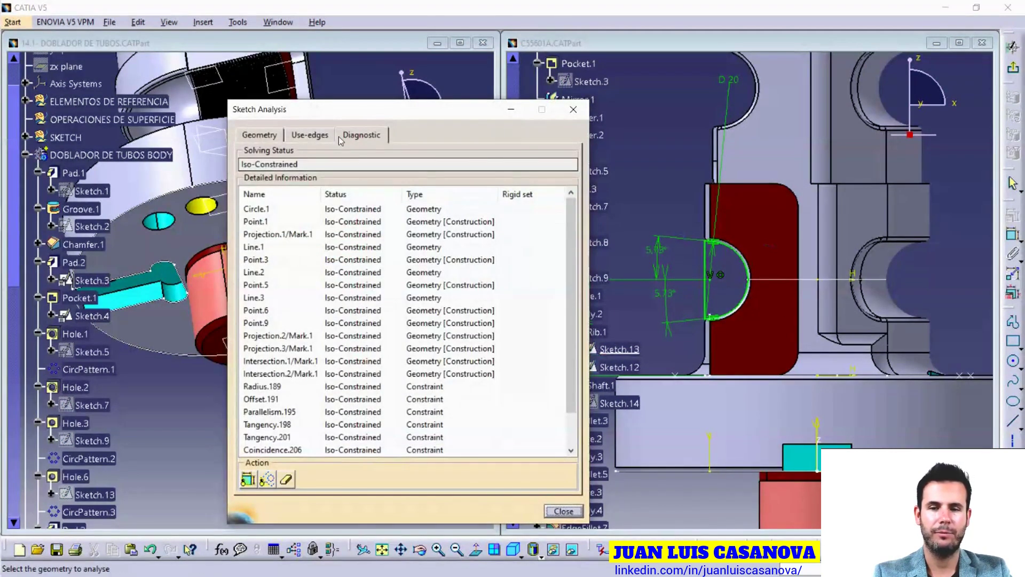
{"action": "left_click", "coordinate": [316, 135]}
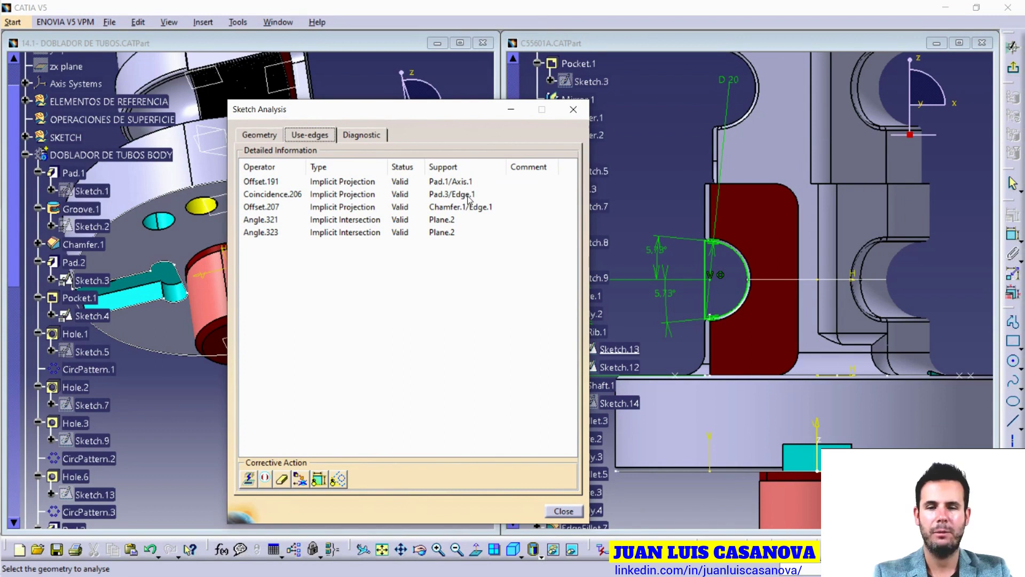
{"action": "left_click", "coordinate": [439, 224]}
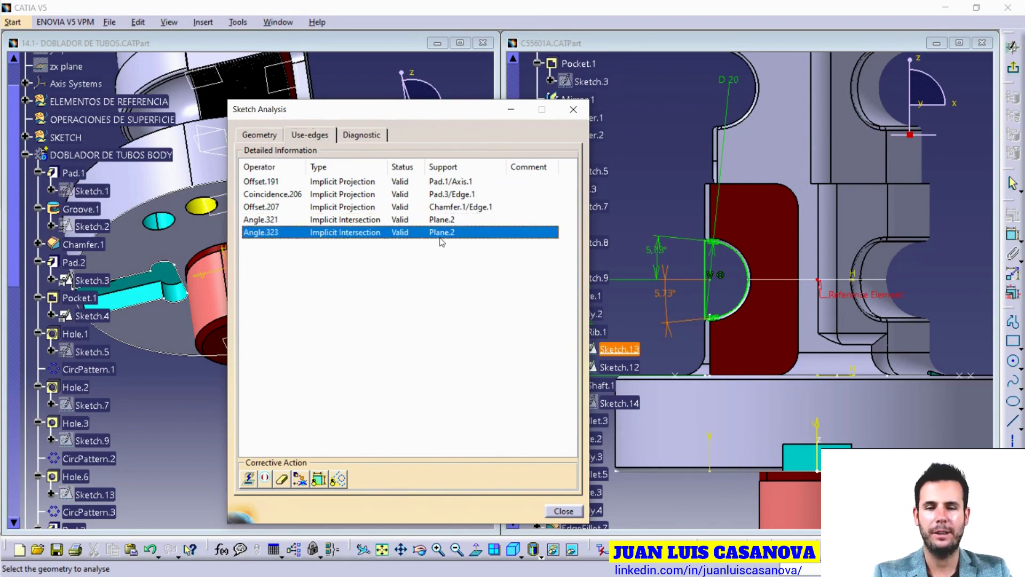
{"action": "left_click", "coordinate": [476, 207]}
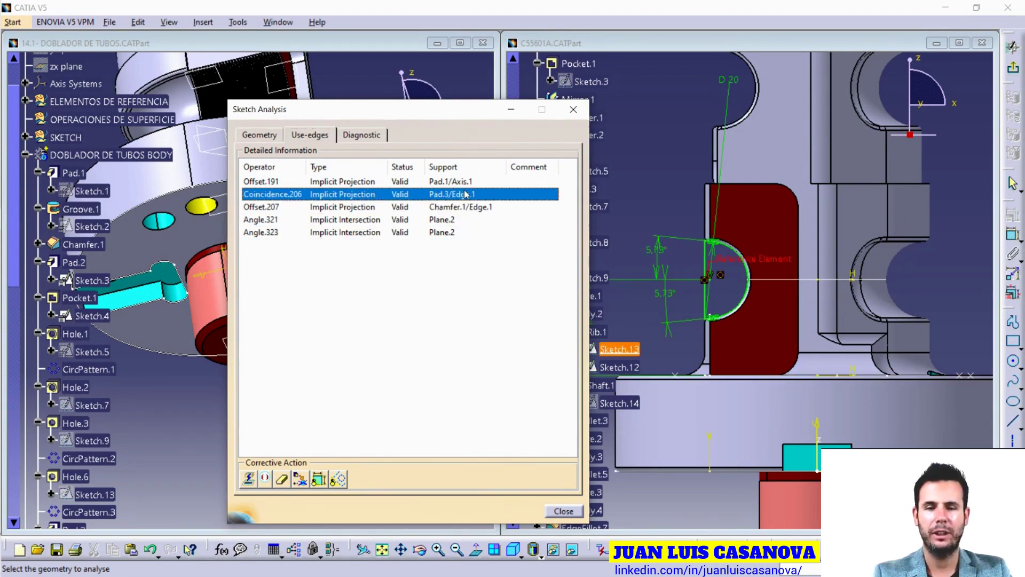
{"action": "left_click", "coordinate": [465, 182]}
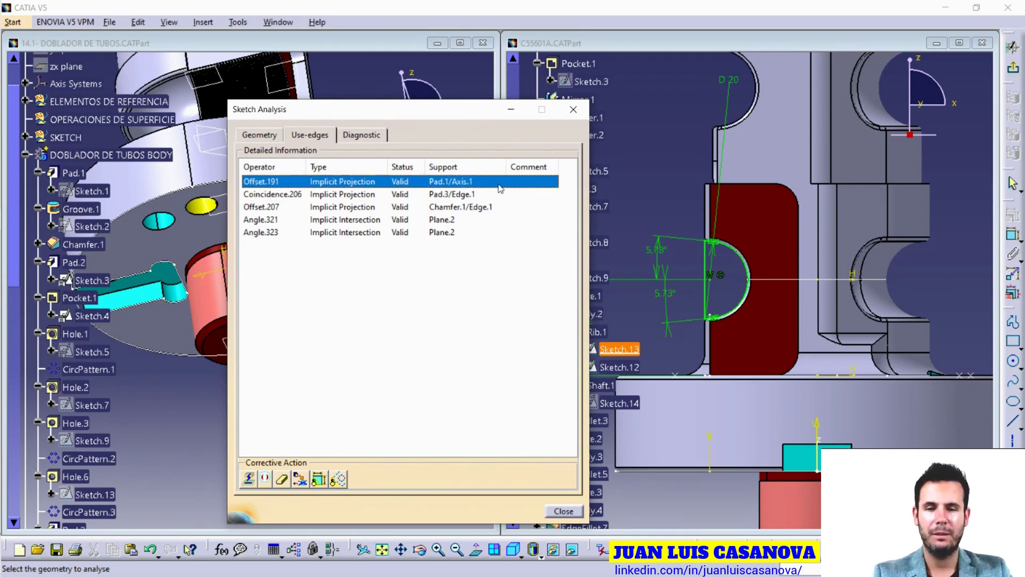
{"action": "left_click", "coordinate": [564, 511]}
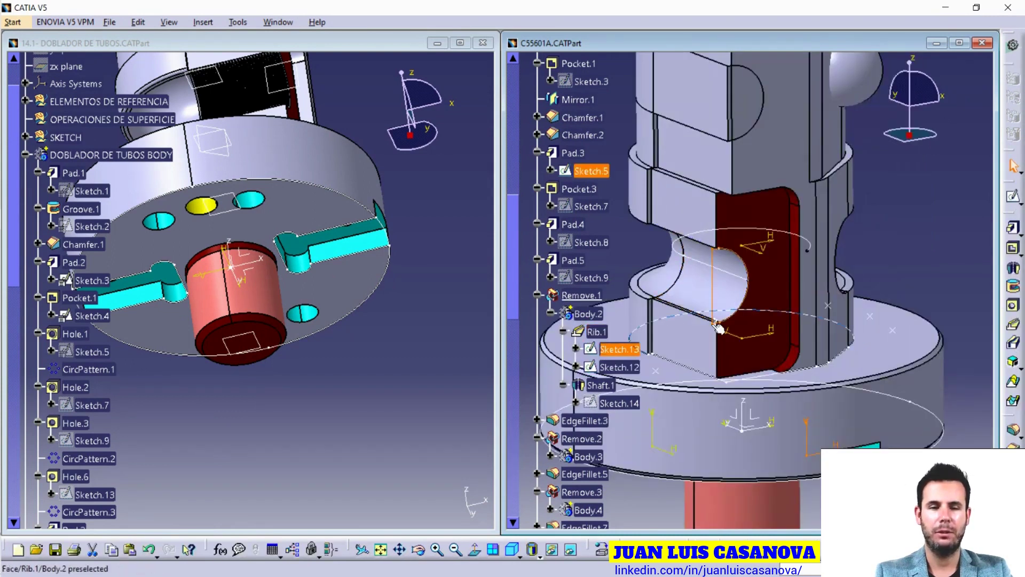
Switch to the student's part and roll it back to Hole.3.
{"action": "left_click", "coordinate": [414, 384]}
{"action": "mouse_move", "coordinate": [414, 383]}
{"action": "middle_mouse_down"}
{"action": "mouse_move", "coordinate": [331, 208]}
{"action": "mouse_move", "coordinate": [352, 316]}
{"action": "mouse_move", "coordinate": [262, 342]}
{"action": "middle_mouse_up"}
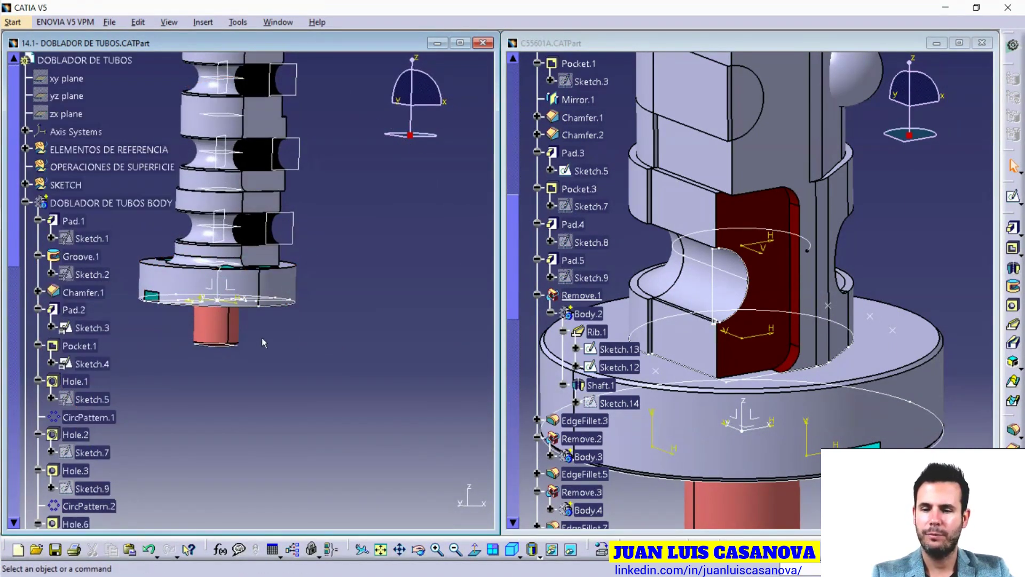
{"action": "scroll", "coordinate": [88, 380], "scroll_direction": "down", "scroll_amount": 2}
{"action": "right_click", "coordinate": [80, 376]}
{"action": "left_click", "coordinate": [148, 194]}
{"action": "middle_click_drag", "start_coordinate": [119, 408], "coordinate": [214, 406]}
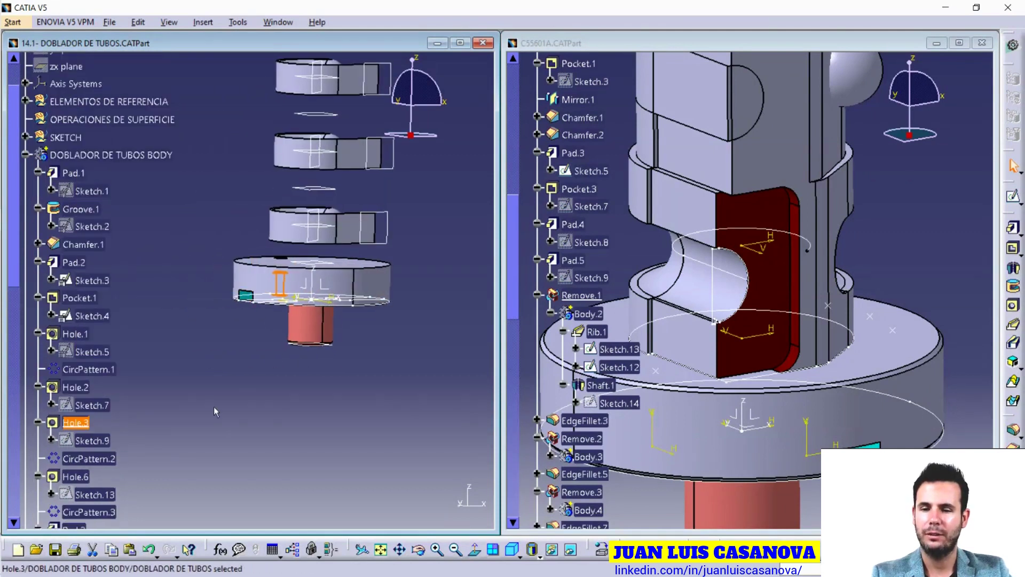
Roll the student's part to Pad.3, then to Remove.1.
{"action": "right_click", "coordinate": [75, 334]}
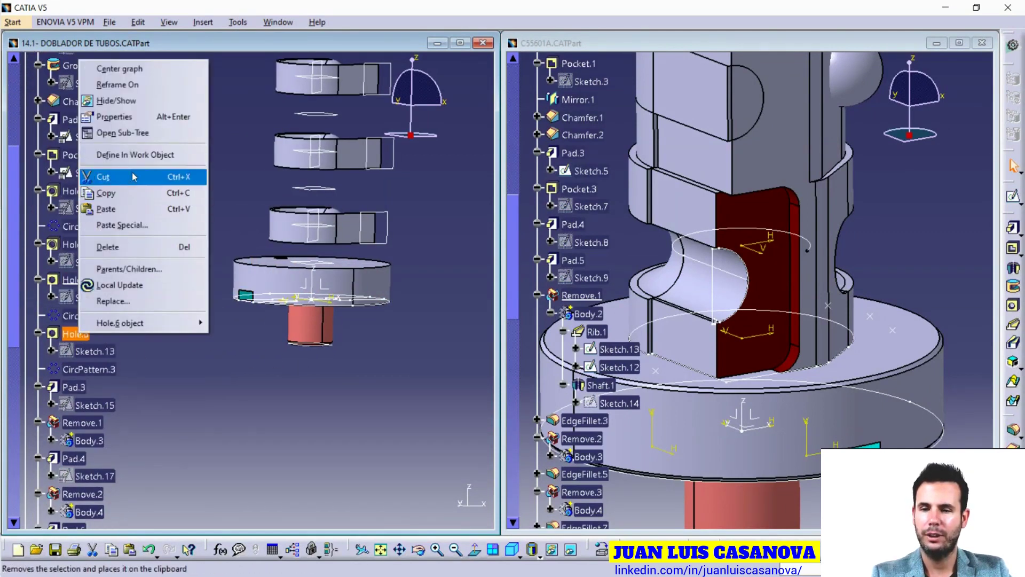
{"action": "left_click", "coordinate": [75, 387]}
{"action": "right_click", "coordinate": [75, 386]}
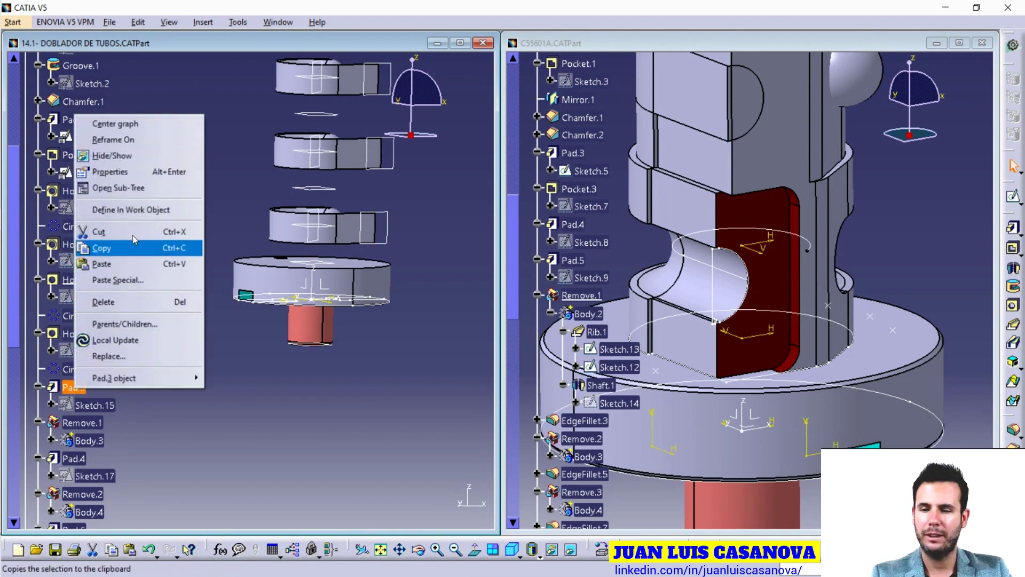
{"action": "left_click", "coordinate": [139, 214]}
{"action": "scroll", "coordinate": [209, 418], "scroll_direction": "down", "scroll_amount": 2}
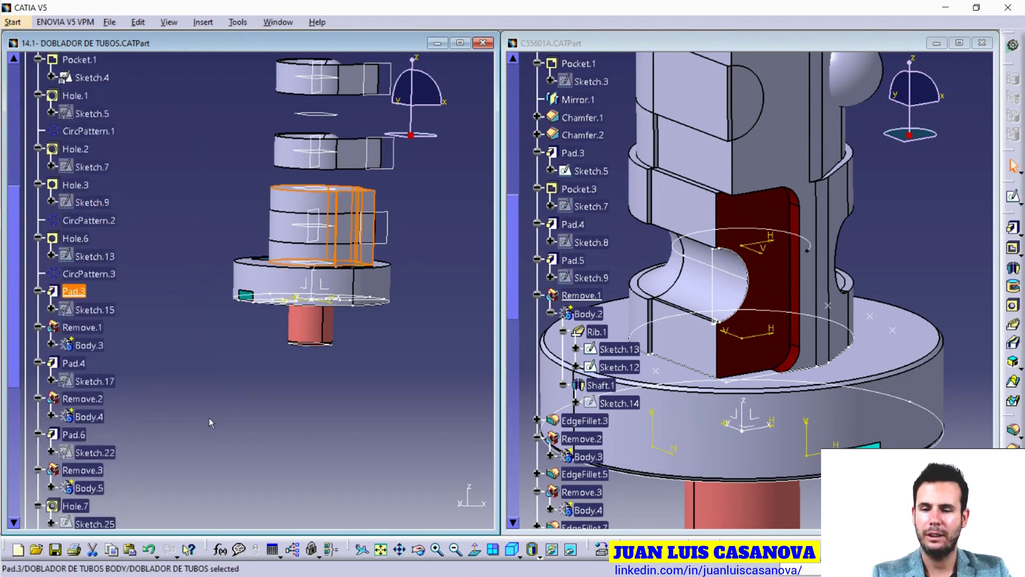
{"action": "right_click", "coordinate": [91, 327]}
{"action": "left_click", "coordinate": [150, 151]}
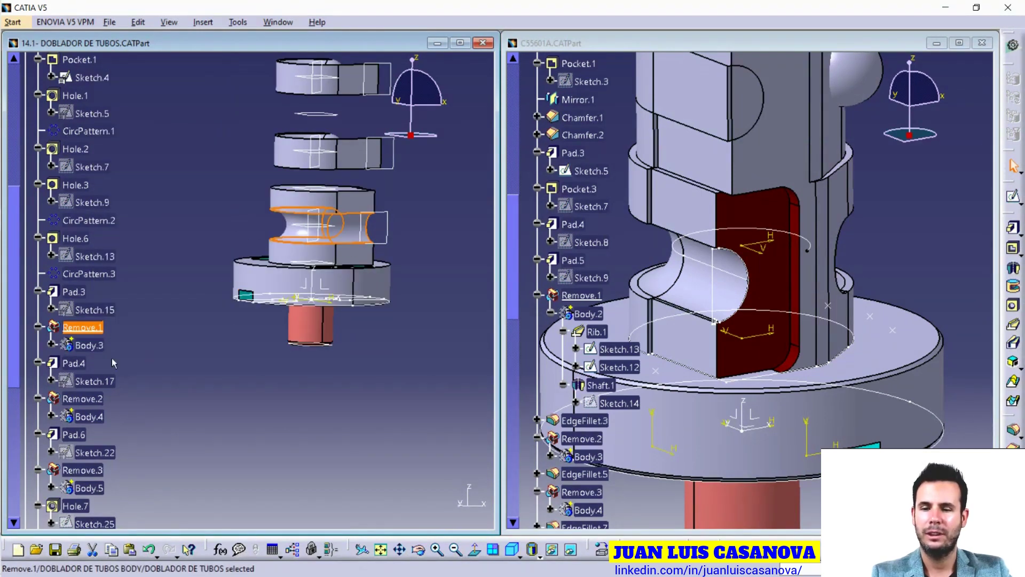
Expand Body.3 and Rib.1, show Sketch.18 and Sketch.16, and select Sketch.18.
{"action": "left_click", "coordinate": [52, 346]}
{"action": "scroll", "coordinate": [107, 359], "scroll_direction": "down", "scroll_amount": 1}
{"action": "left_click", "coordinate": [97, 316]}
{"action": "left_click", "coordinate": [127, 335]}
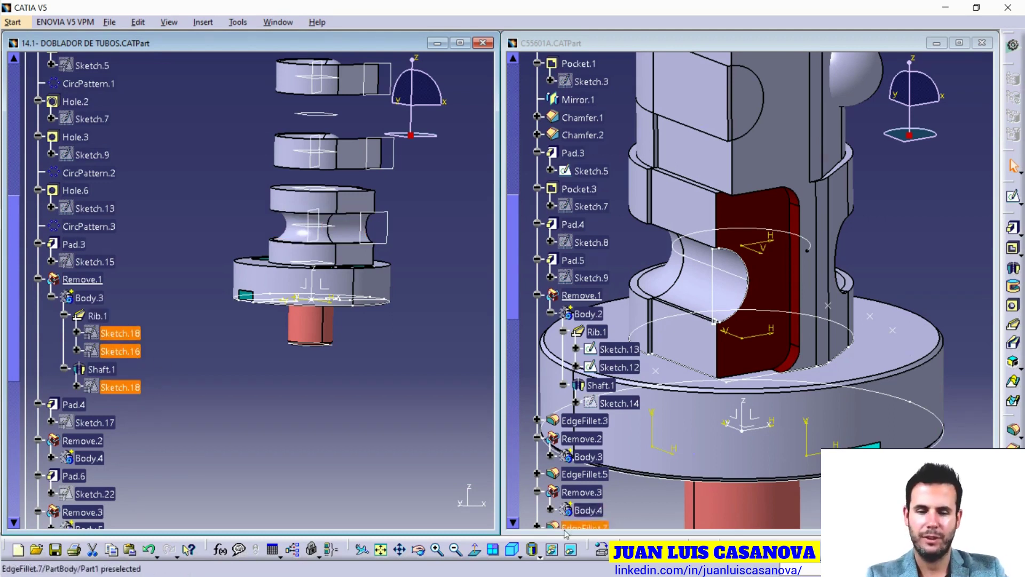
{"action": "left_click", "coordinate": [552, 550]}
{"action": "middle_click_drag", "start_coordinate": [286, 422], "coordinate": [169, 317]}
{"action": "left_click", "coordinate": [119, 332]}
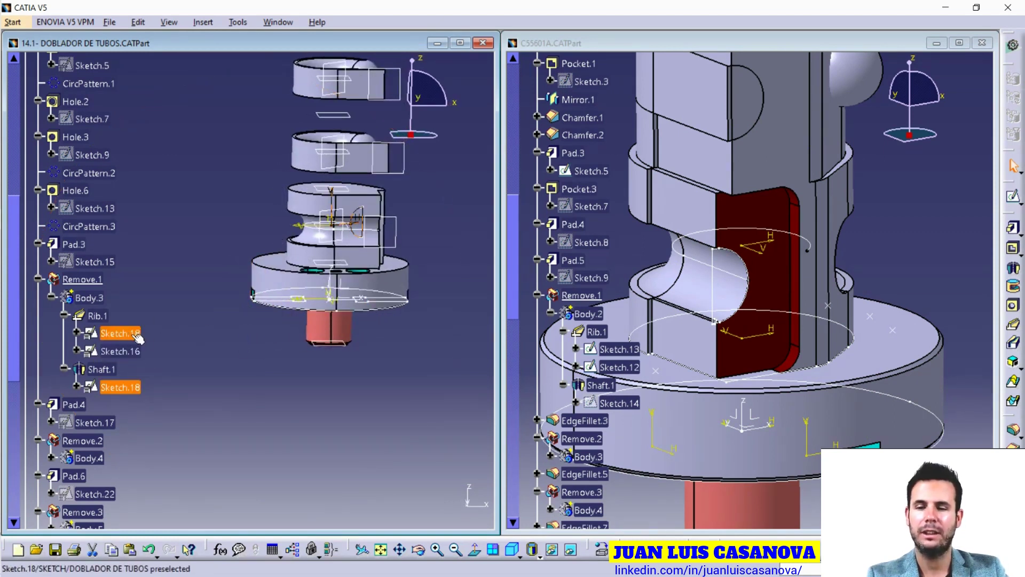
{"action": "double_click", "coordinate": [131, 333]}
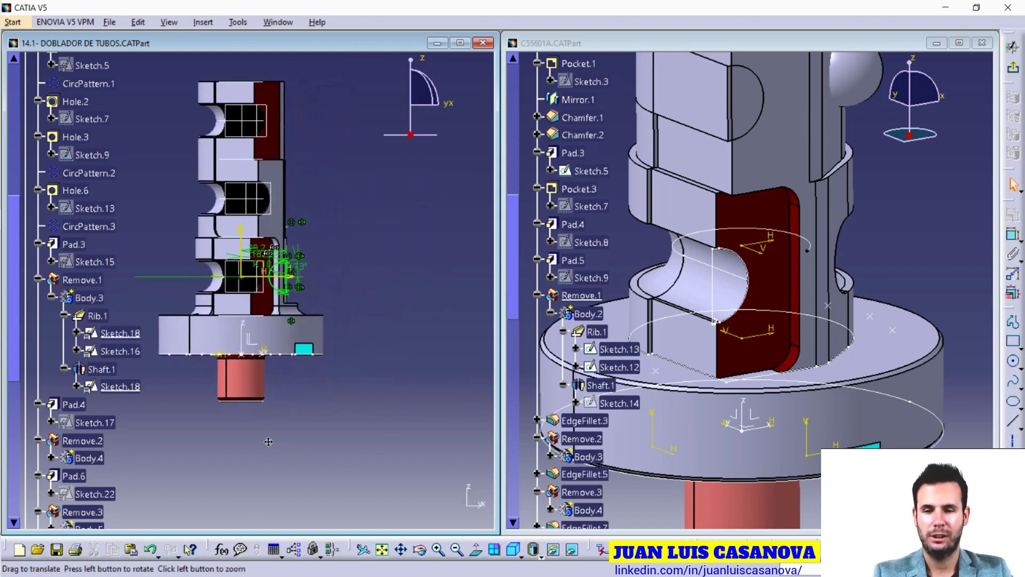
{"action": "middle_click_drag", "start_coordinate": [268, 441], "coordinate": [309, 132]}
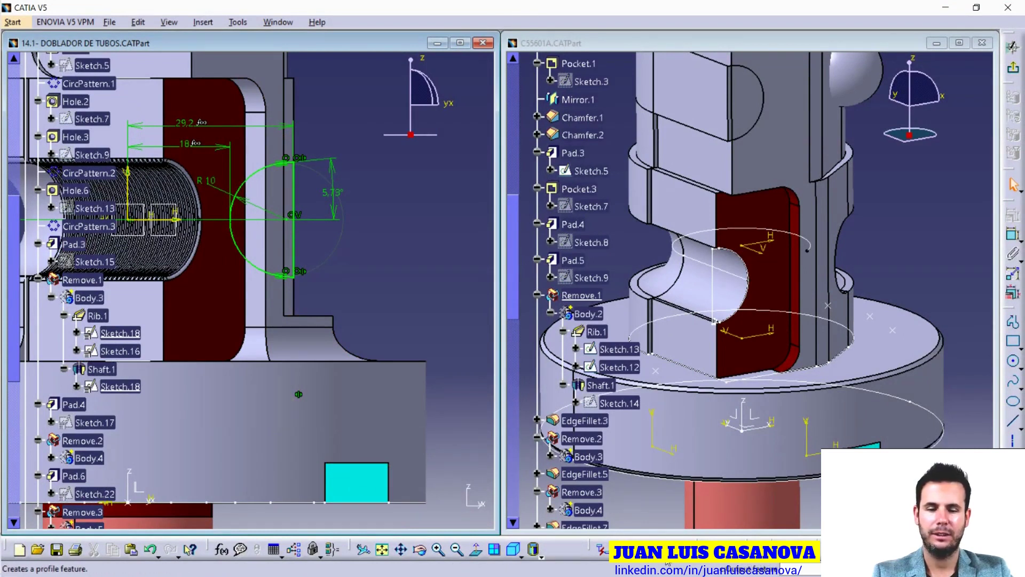
{"action": "left_click", "coordinate": [601, 549]}
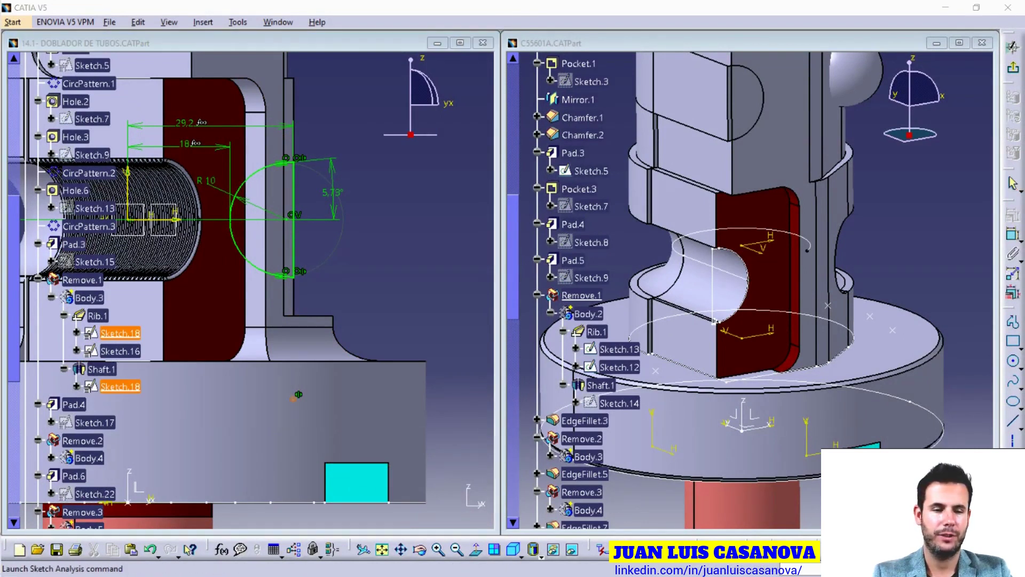
{"action": "left_click", "coordinate": [619, 549]}
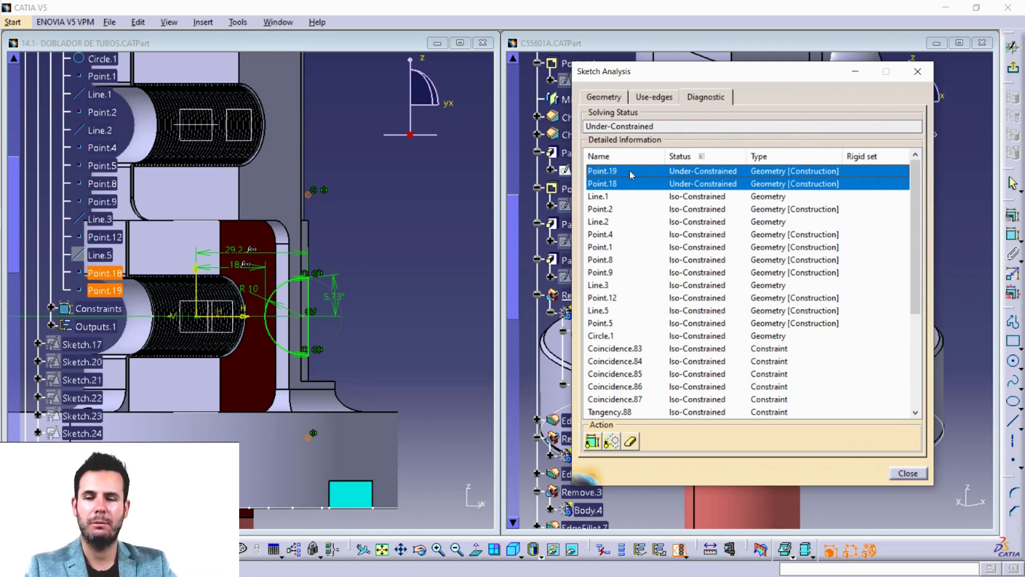
{"action": "left_click", "coordinate": [907, 474]}
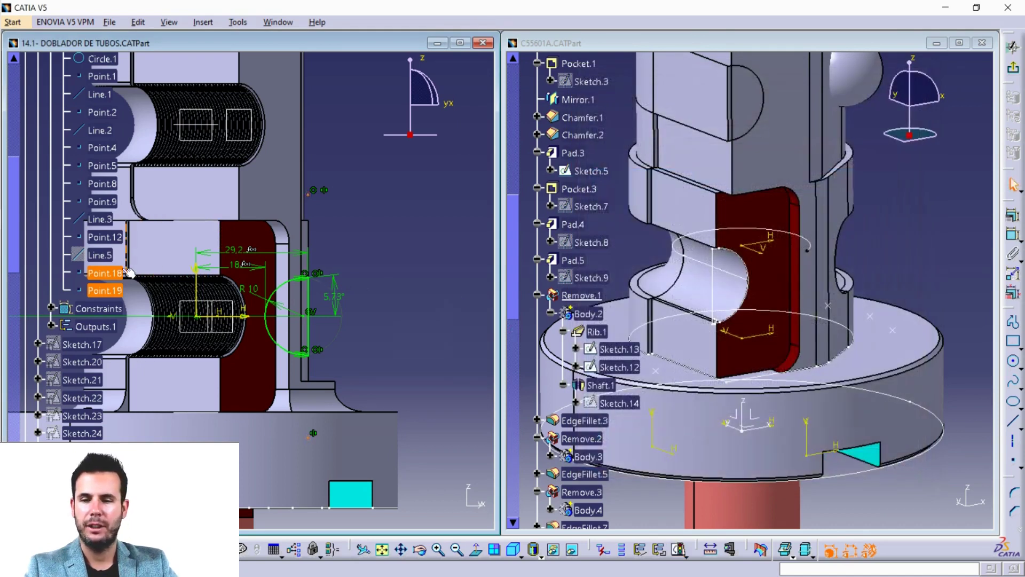
{"action": "right_click", "coordinate": [104, 274]}
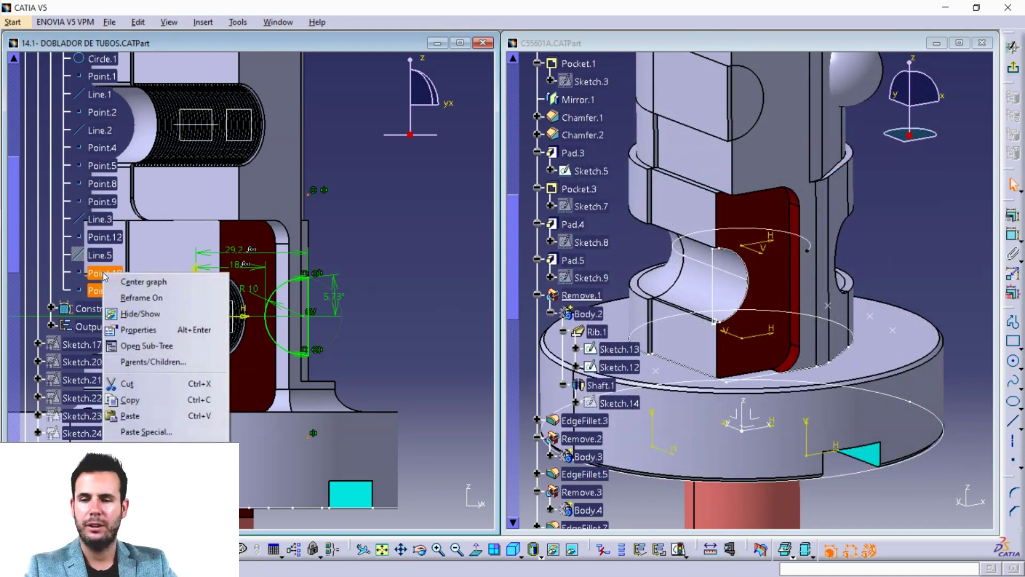
{"action": "left_click", "coordinate": [174, 364]}
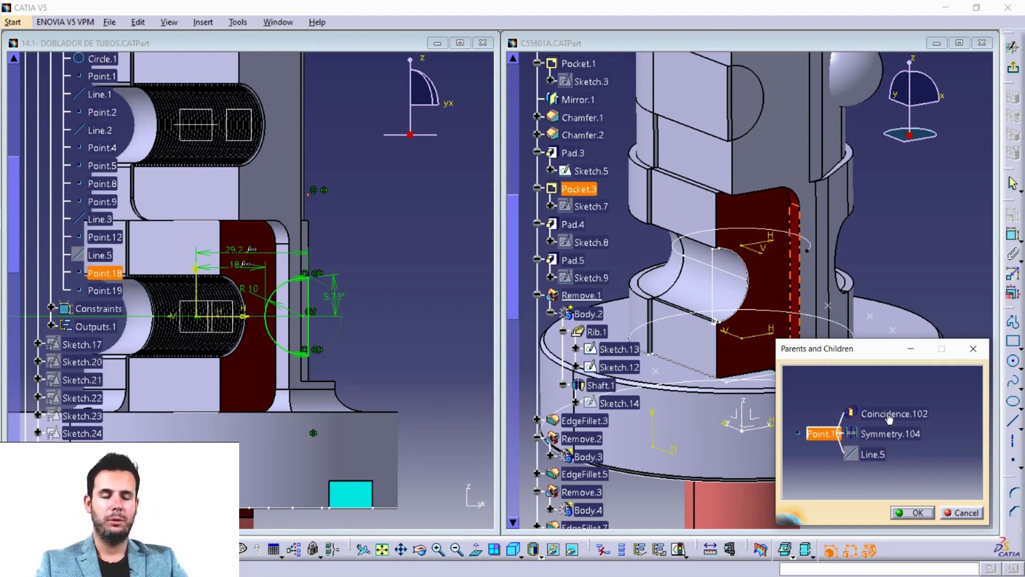
{"action": "left_click", "coordinate": [876, 455]}
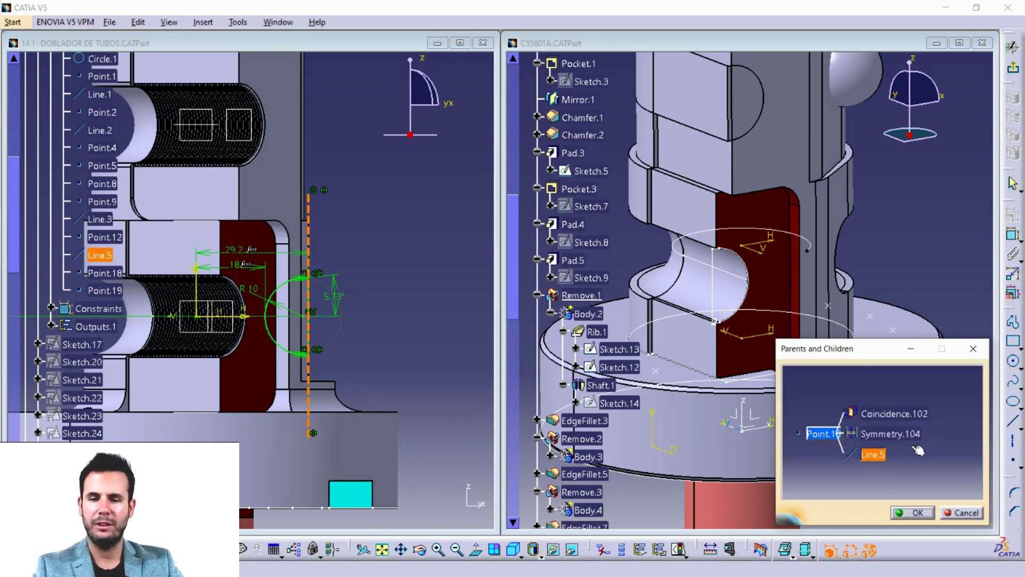
{"action": "left_click", "coordinate": [916, 513]}
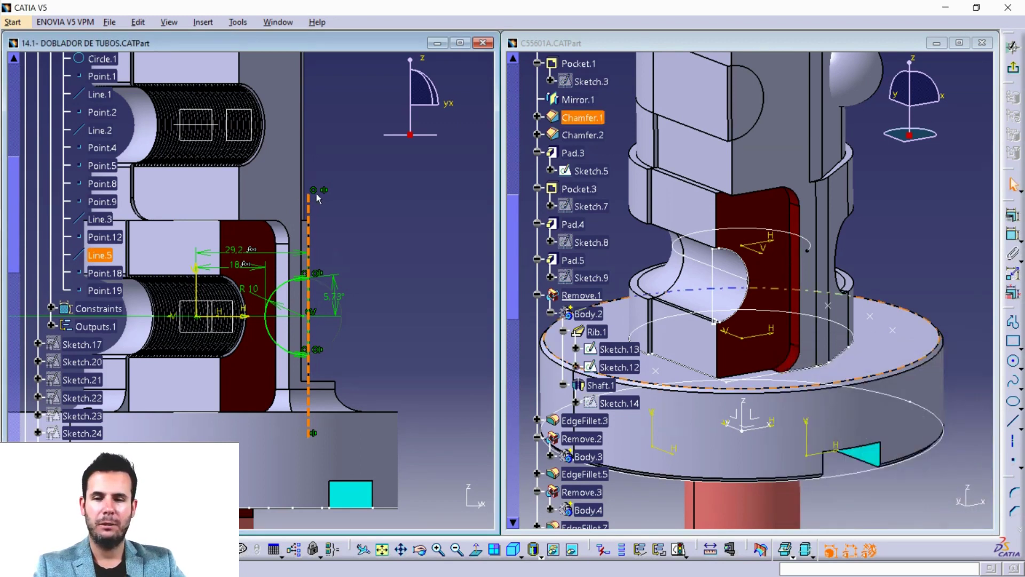
{"action": "left_click", "coordinate": [317, 458]}
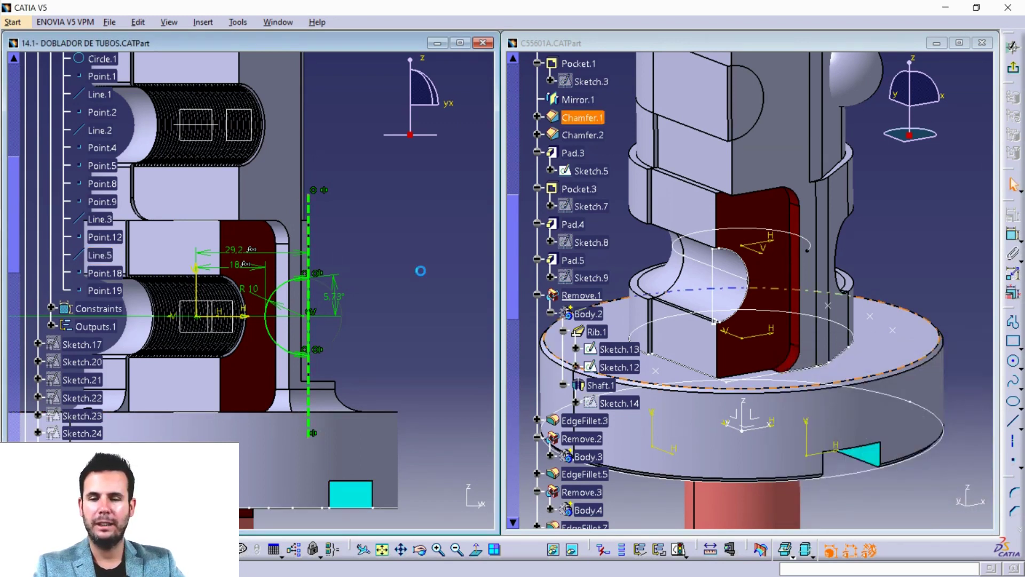
{"action": "right_click", "coordinate": [308, 203]}
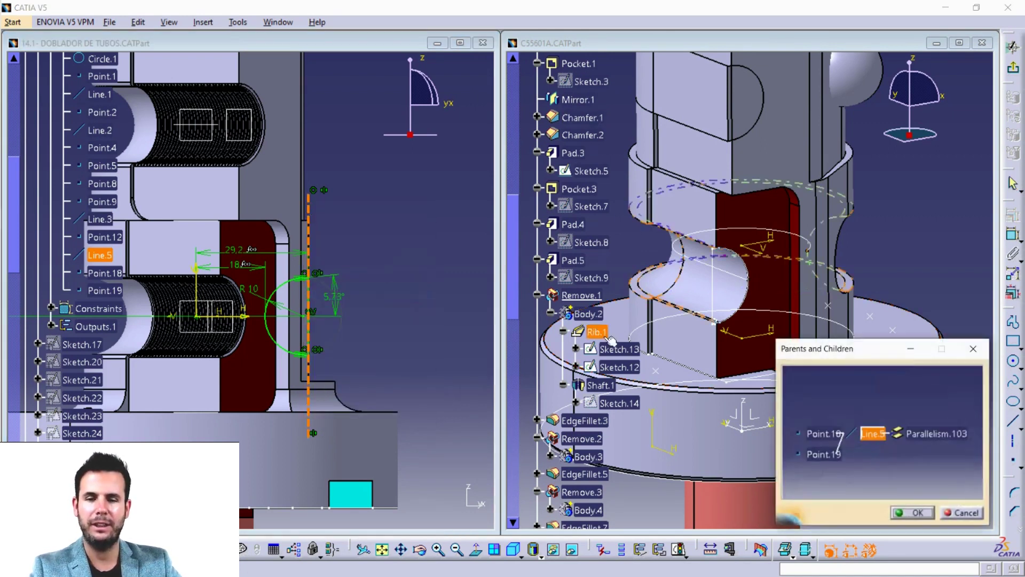
{"action": "right_click", "coordinate": [869, 435]}
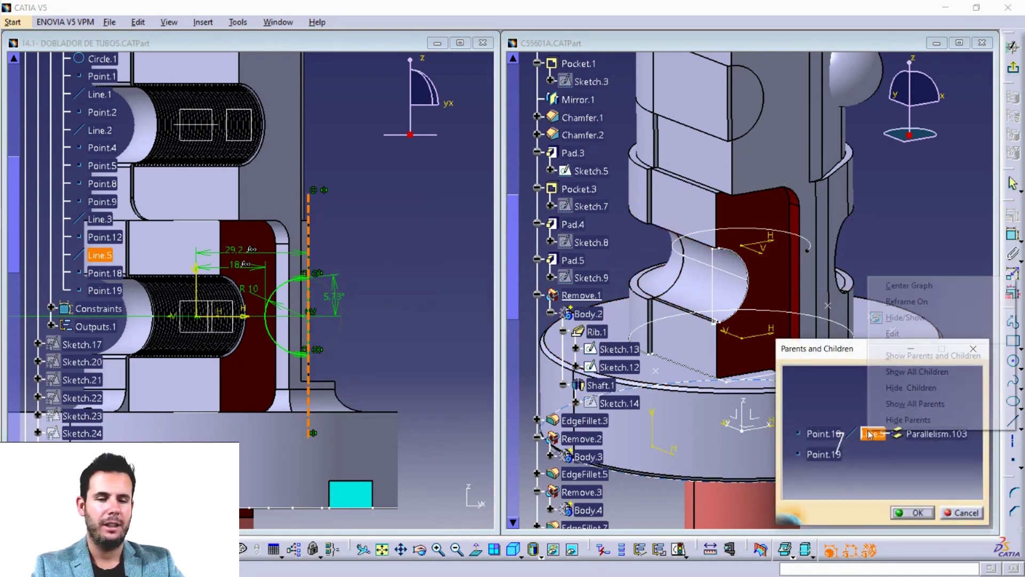
{"action": "left_click", "coordinate": [910, 372]}
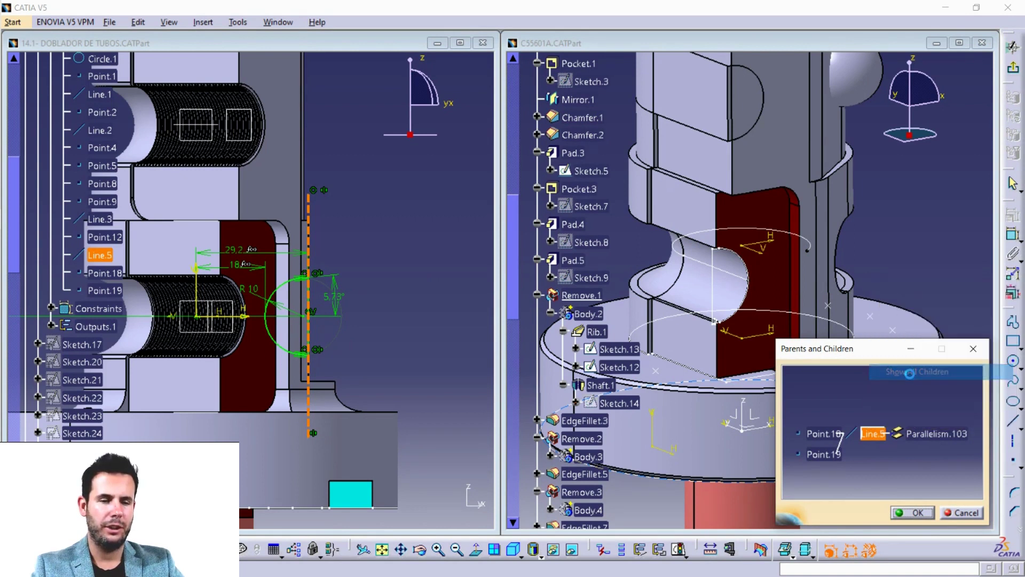
{"action": "left_click", "coordinate": [895, 431]}
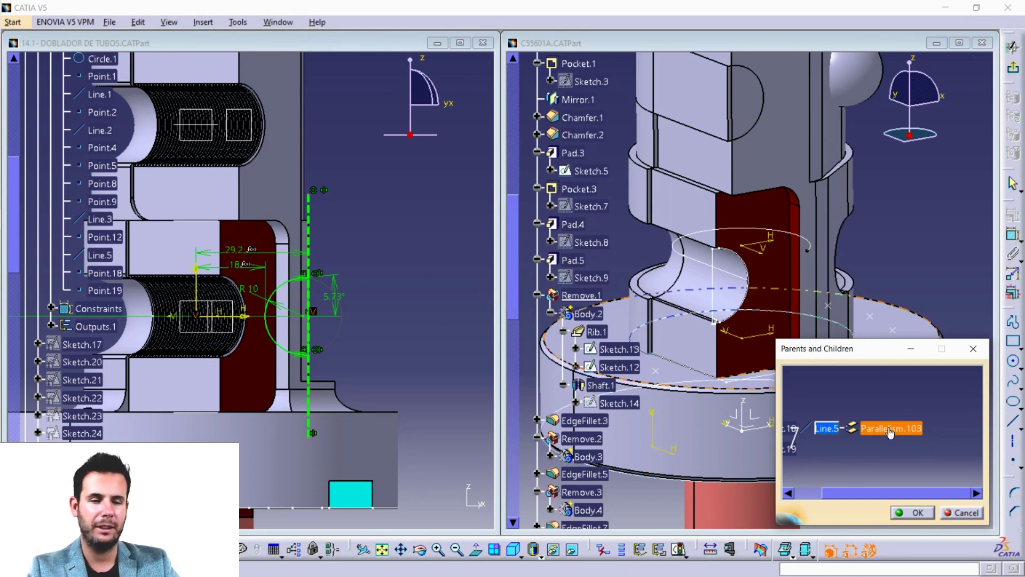
{"action": "right_click", "coordinate": [890, 430]}
{"action": "left_click", "coordinate": [866, 427]}
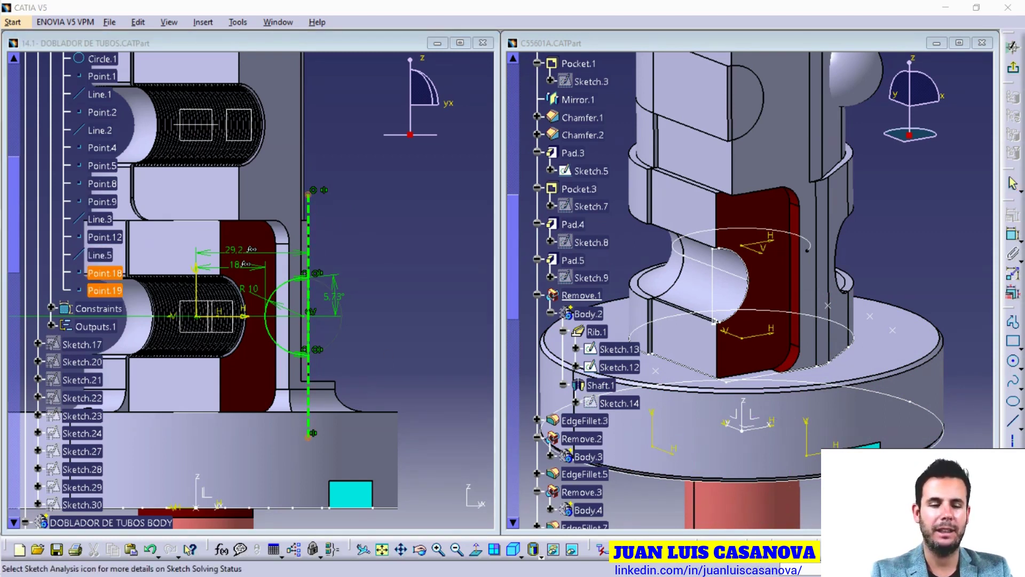
{"action": "left_click", "coordinate": [1013, 215]}
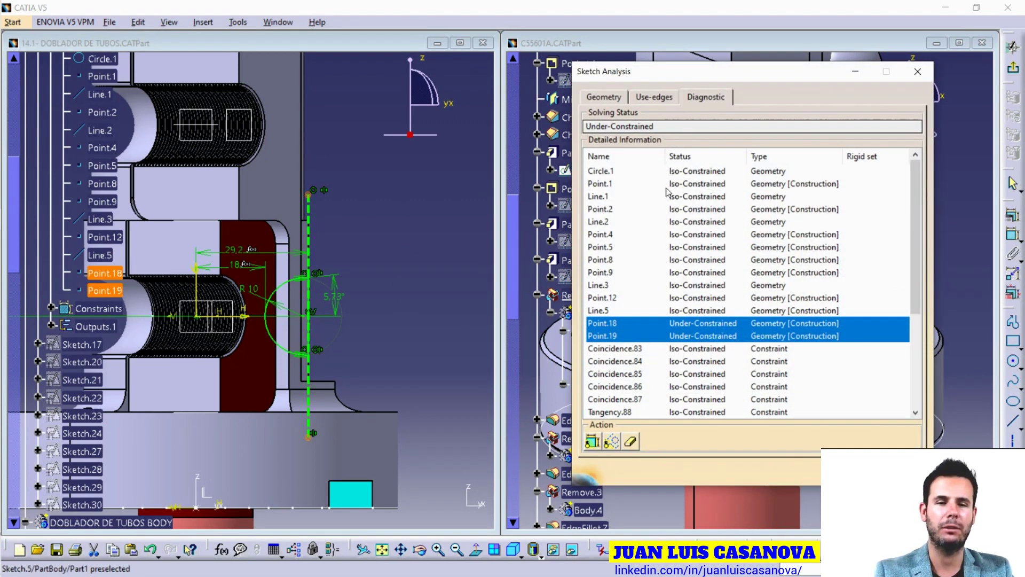
{"action": "left_click", "coordinate": [662, 99]}
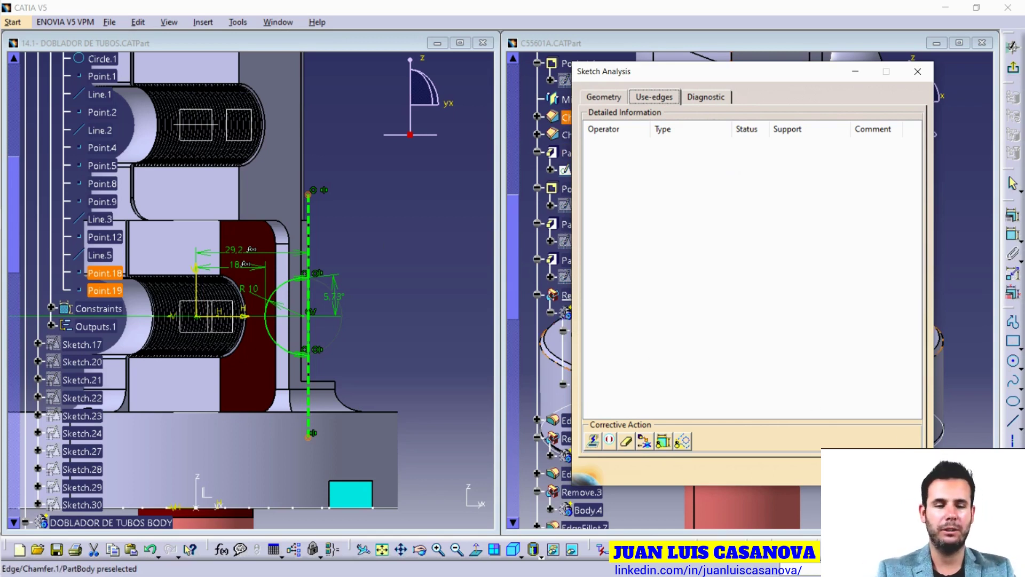
{"action": "left_click", "coordinate": [908, 476]}
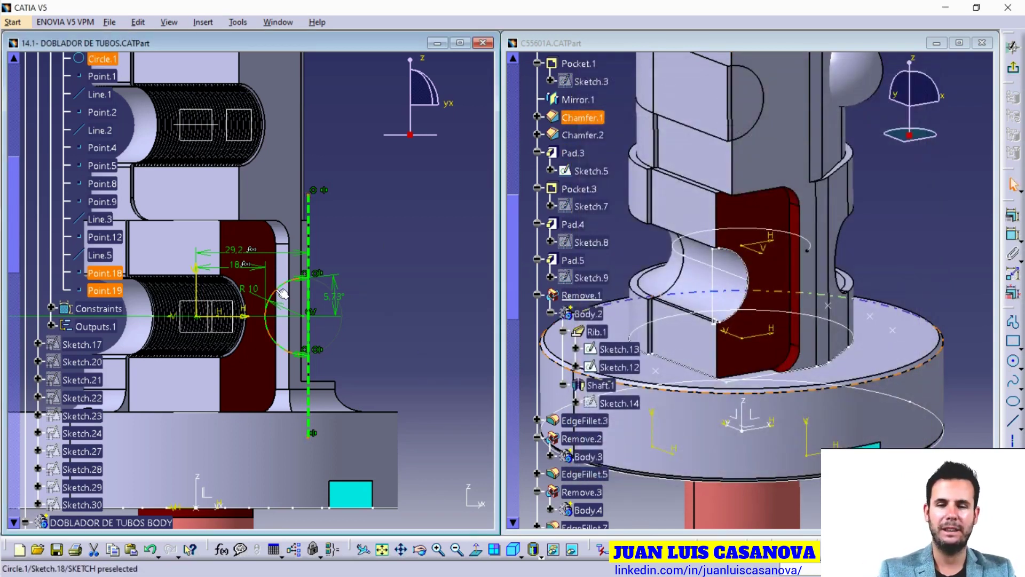
{"action": "left_click", "coordinate": [711, 273]}
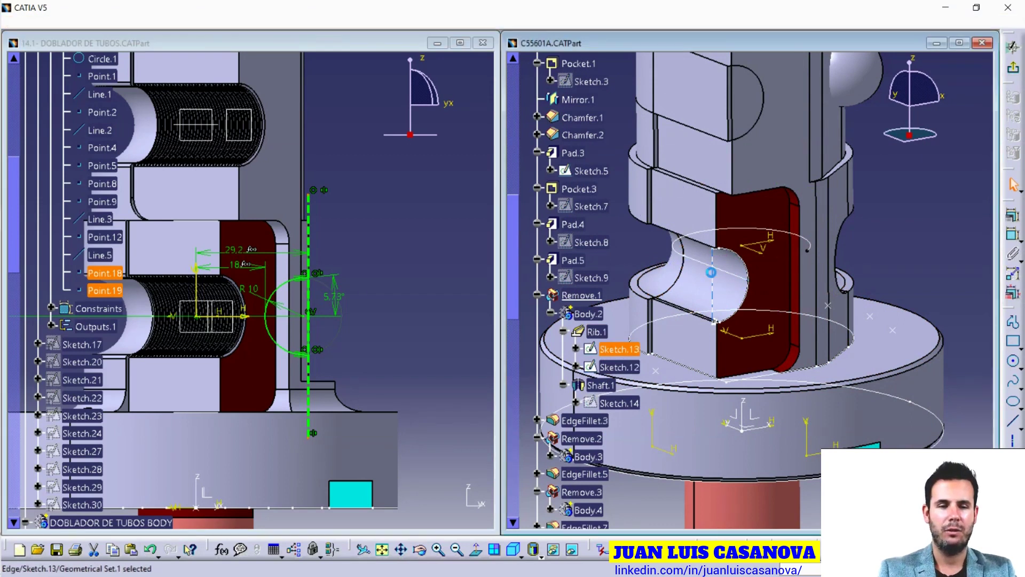
Run Sketch Analysis on Sketch.13 and check the Offset.207 and Offset.191 references.
{"action": "double_click", "coordinate": [711, 272]}
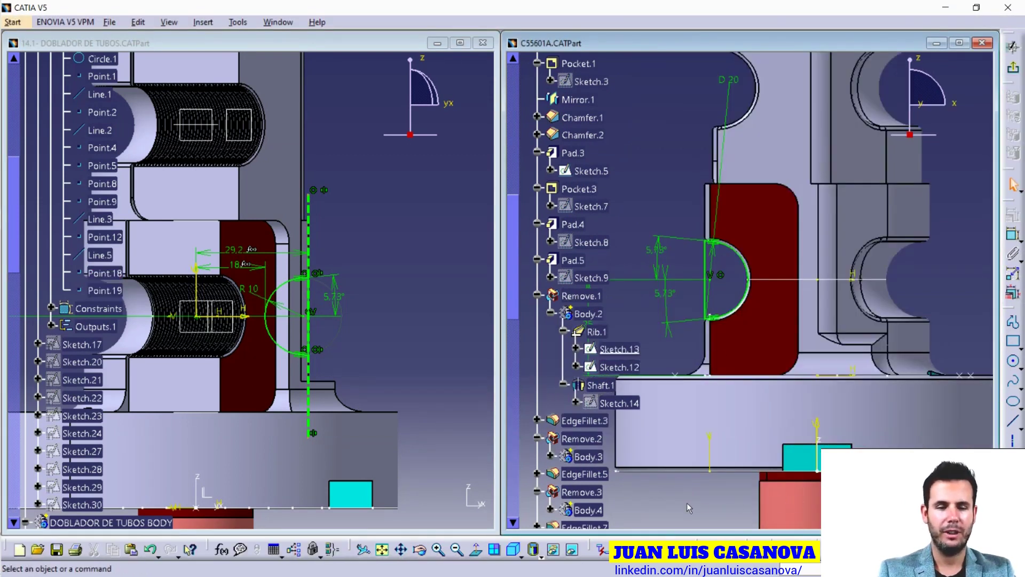
{"action": "left_click", "coordinate": [602, 549]}
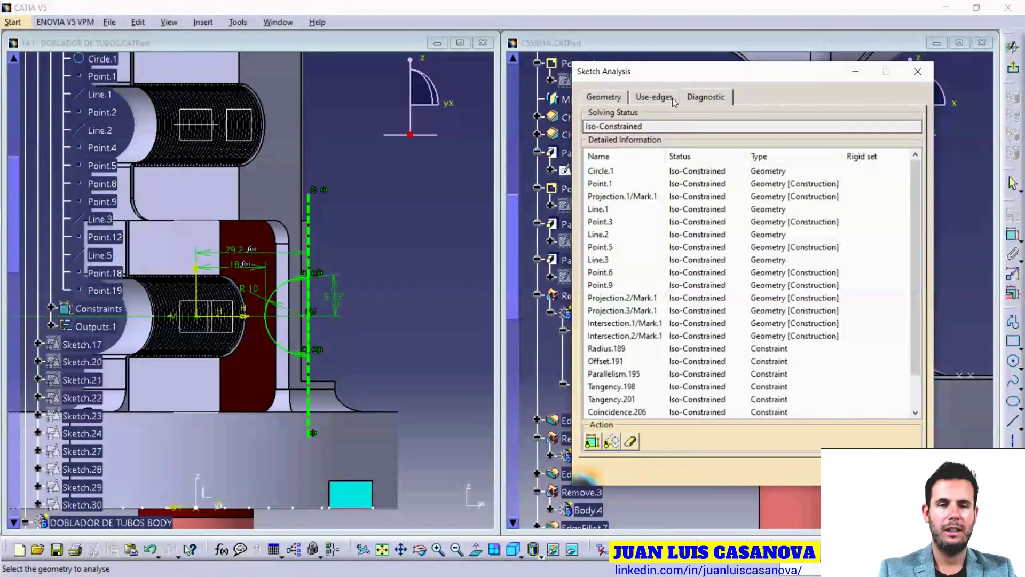
{"action": "left_click", "coordinate": [654, 97]}
{"action": "left_click", "coordinate": [827, 157]}
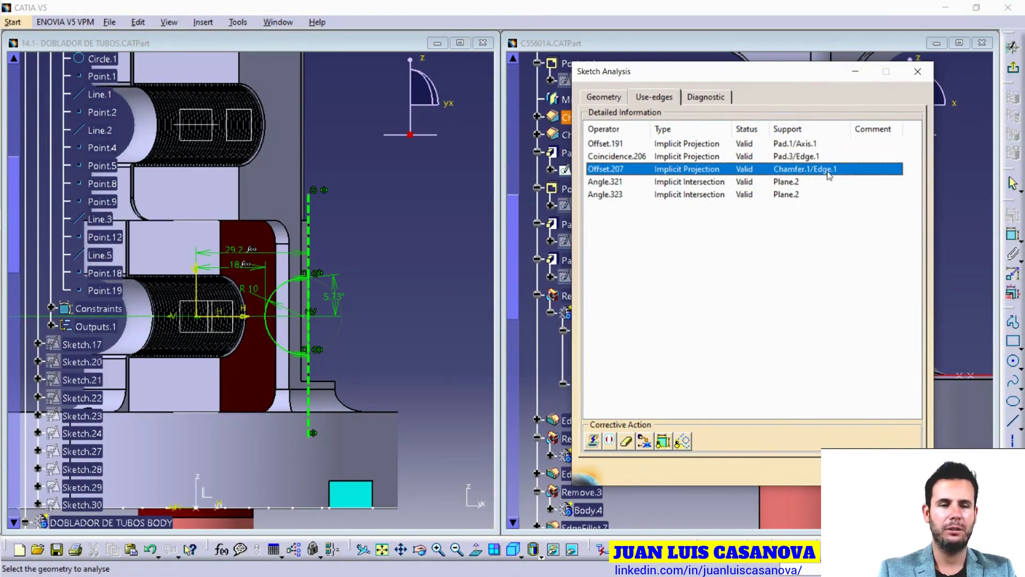
{"action": "left_click", "coordinate": [832, 143]}
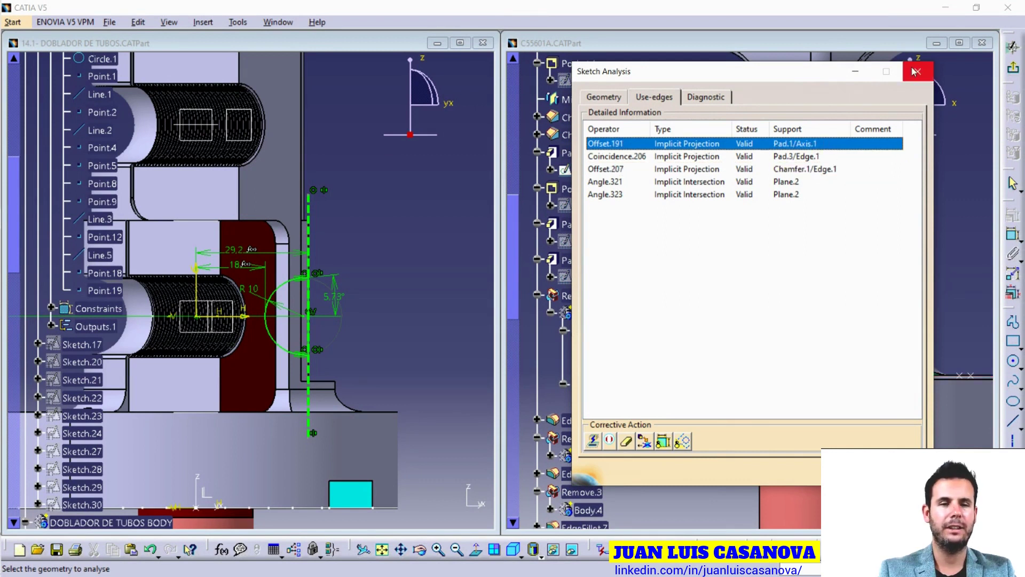
{"action": "left_click", "coordinate": [916, 71]}
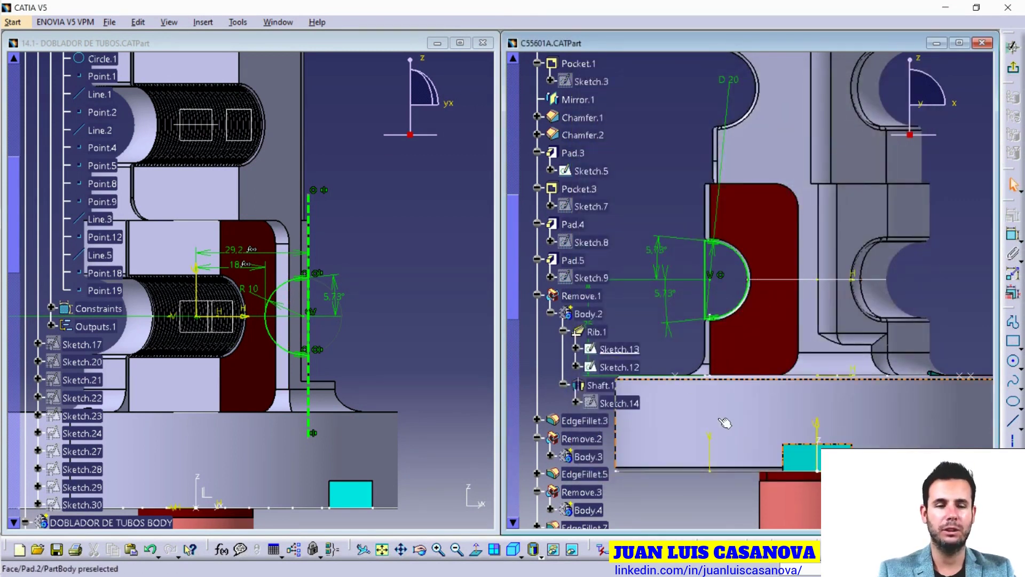
Exit Sketch.13 and step the in-work object to Remove.2, then Remove.3.
{"action": "left_click", "coordinate": [1005, 72]}
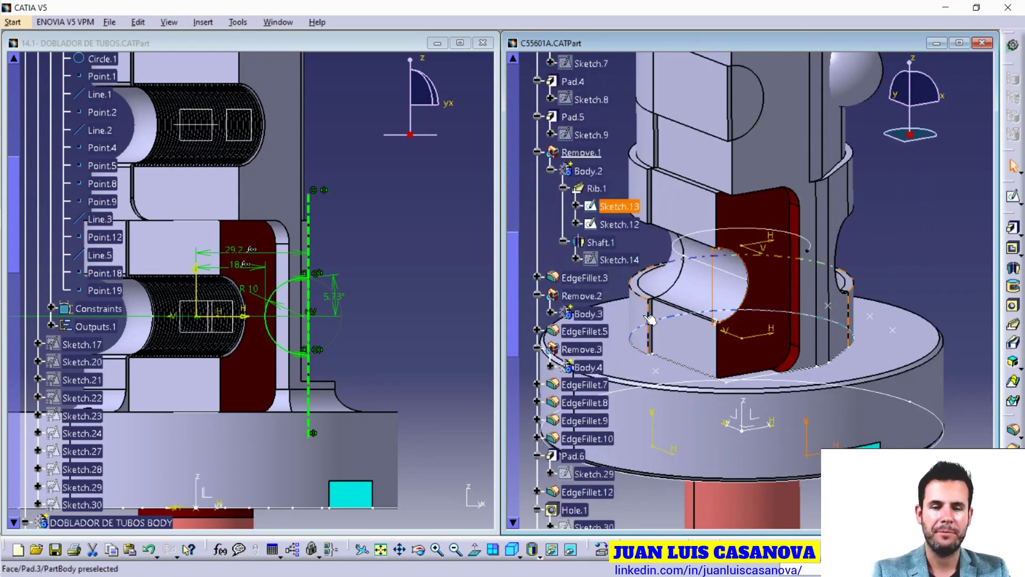
{"action": "left_click", "coordinate": [589, 297]}
{"action": "right_click", "coordinate": [590, 298]}
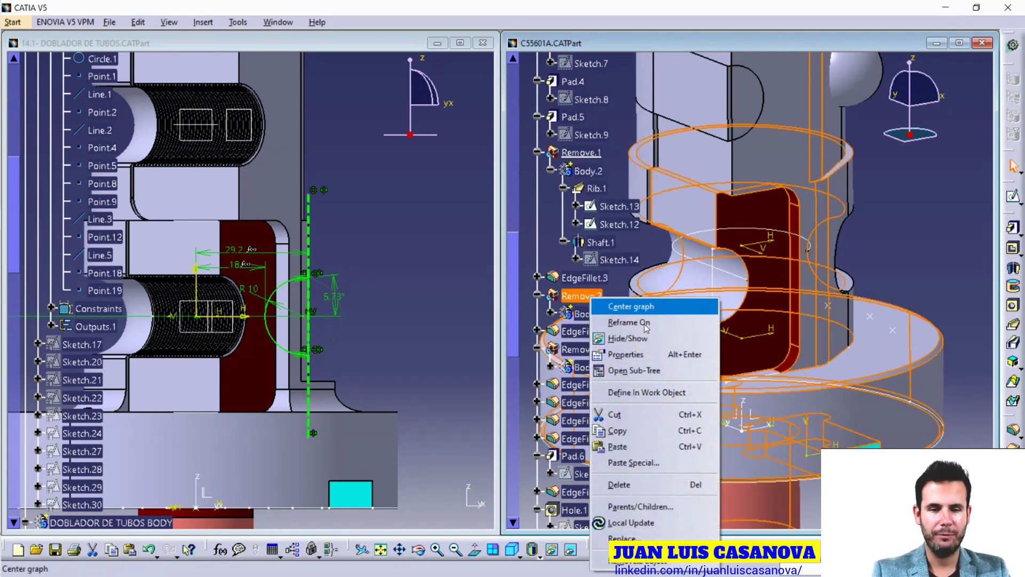
{"action": "left_click", "coordinate": [675, 393]}
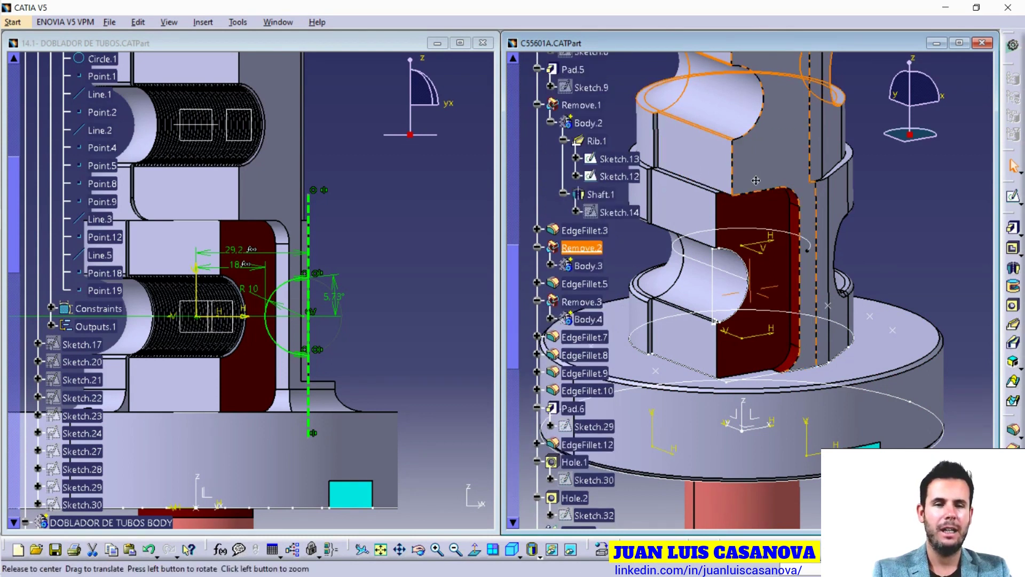
{"action": "middle_click_drag", "start_coordinate": [731, 171], "coordinate": [719, 190], "text": "ctrl"}
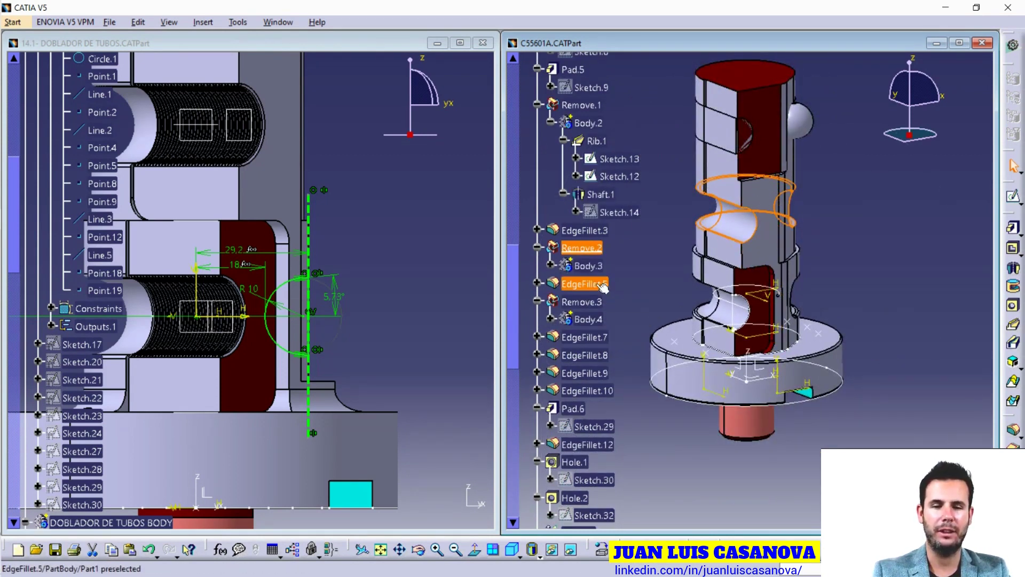
{"action": "right_click", "coordinate": [590, 302]}
{"action": "left_click", "coordinate": [663, 126]}
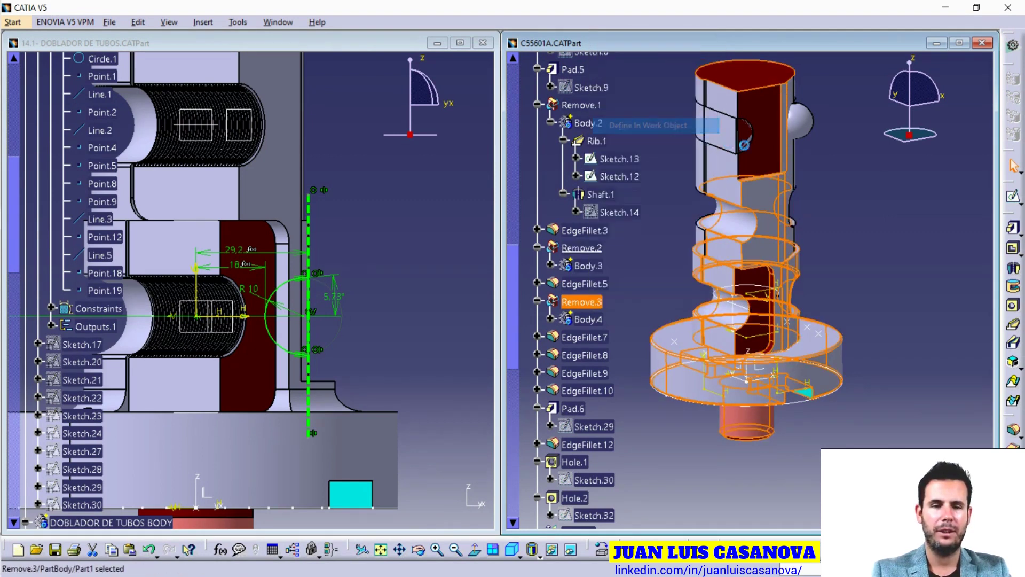
Step the in-work object through Pad.6, Hole.2 and Mirror.2.
{"action": "scroll", "coordinate": [626, 261], "scroll_direction": "down", "scroll_amount": 1}
{"action": "scroll", "coordinate": [626, 262], "scroll_direction": "down", "scroll_amount": 1}
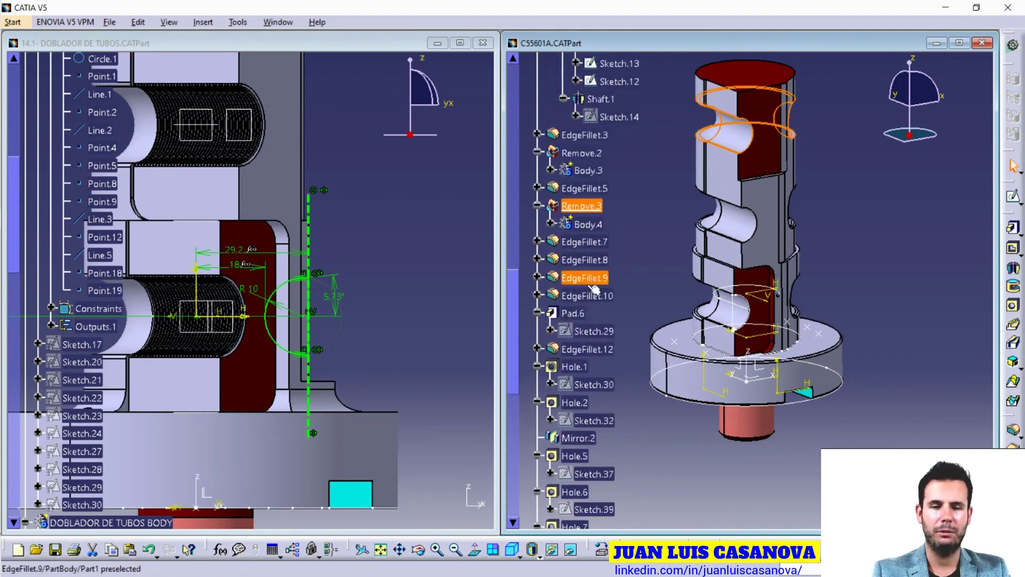
{"action": "scroll", "coordinate": [616, 270], "scroll_direction": "down", "scroll_amount": 1}
{"action": "right_click", "coordinate": [572, 217]}
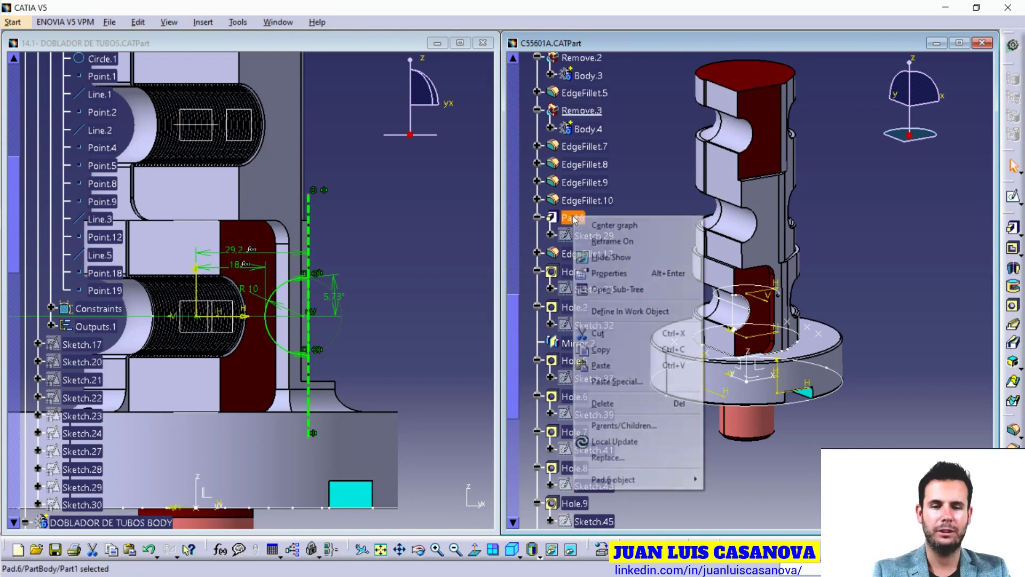
{"action": "left_click", "coordinate": [630, 310]}
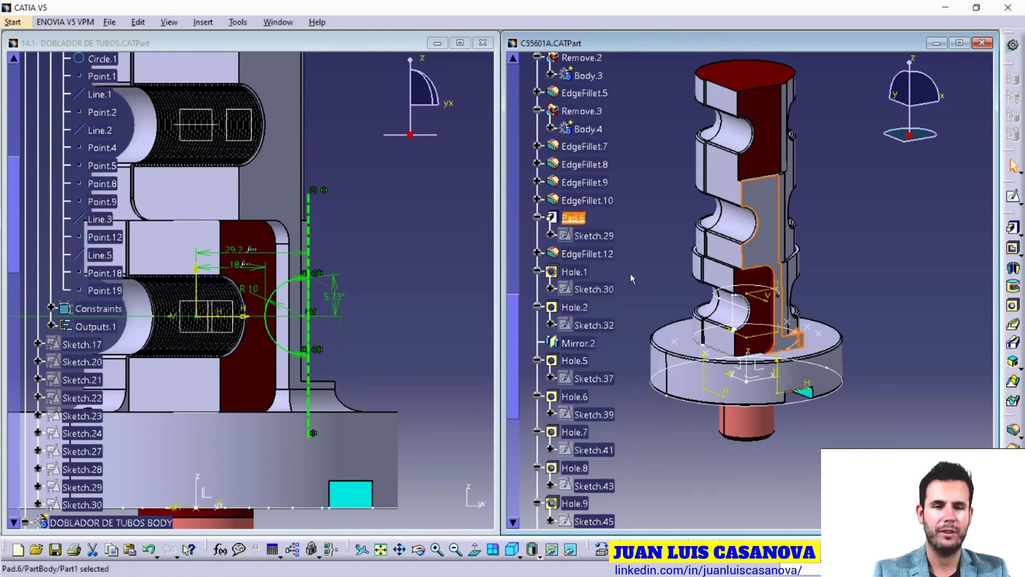
{"action": "scroll", "coordinate": [637, 232], "scroll_direction": "down", "scroll_amount": 1}
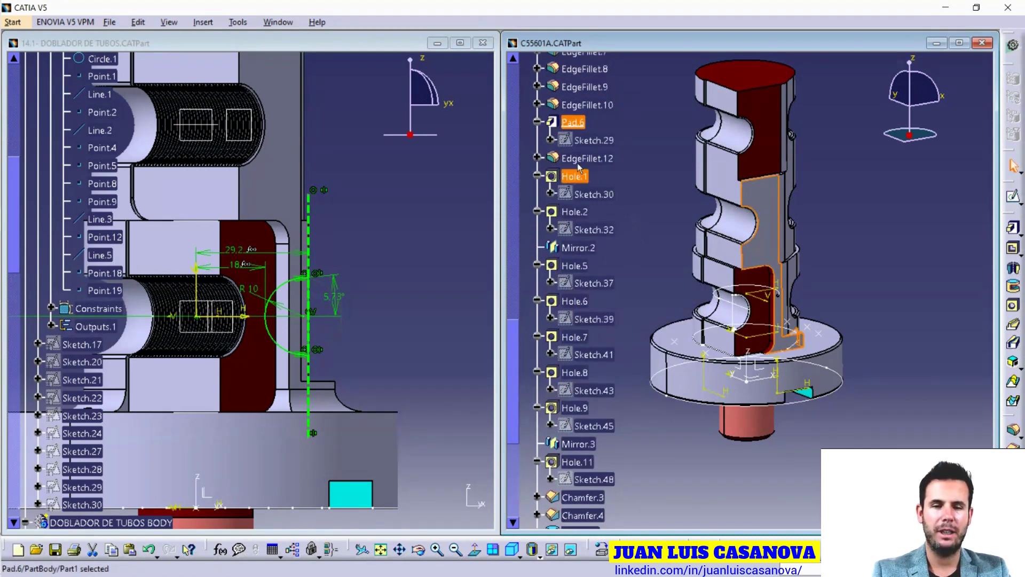
{"action": "right_click", "coordinate": [574, 214]}
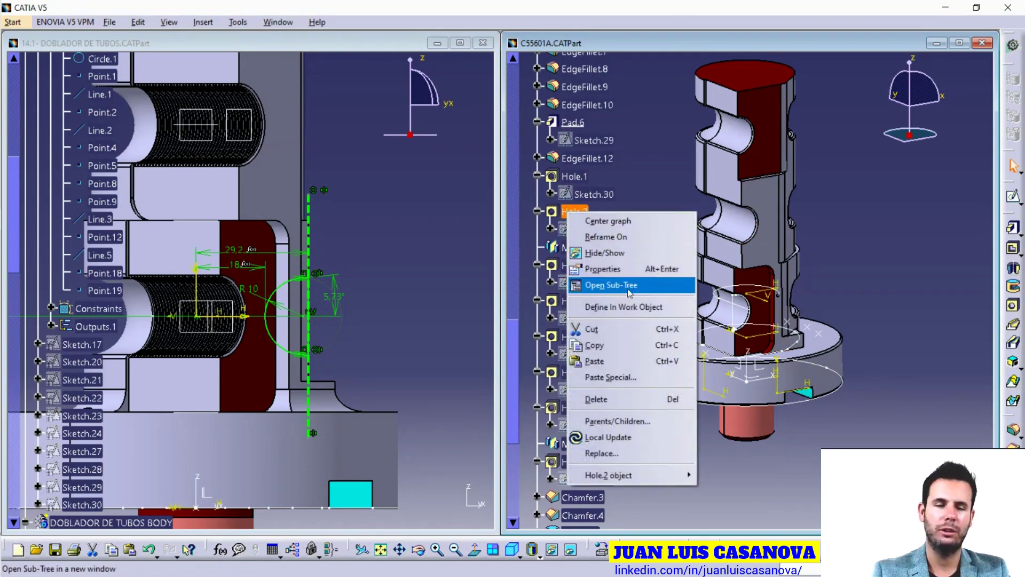
{"action": "left_click", "coordinate": [634, 308]}
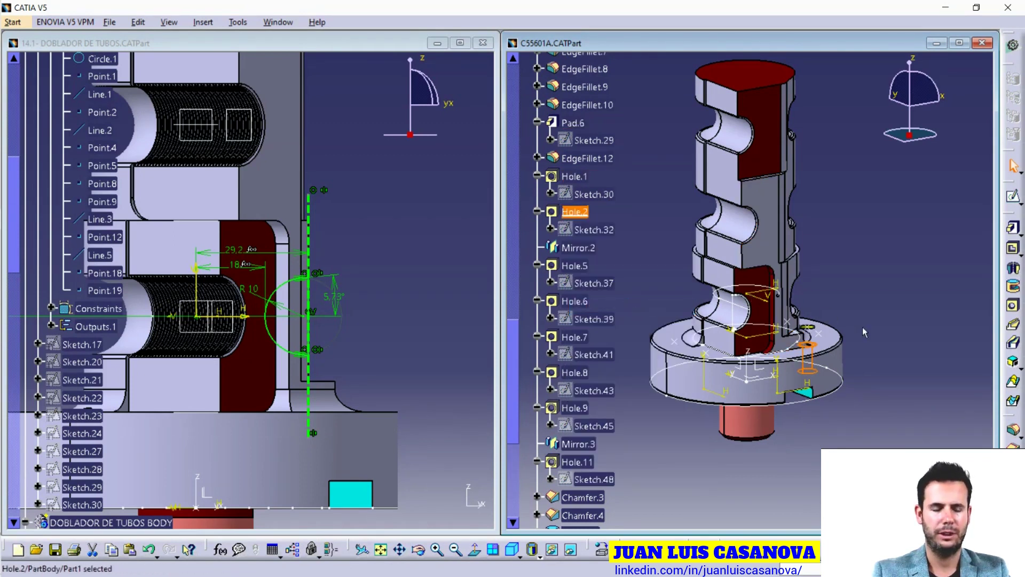
{"action": "right_click", "coordinate": [567, 247]}
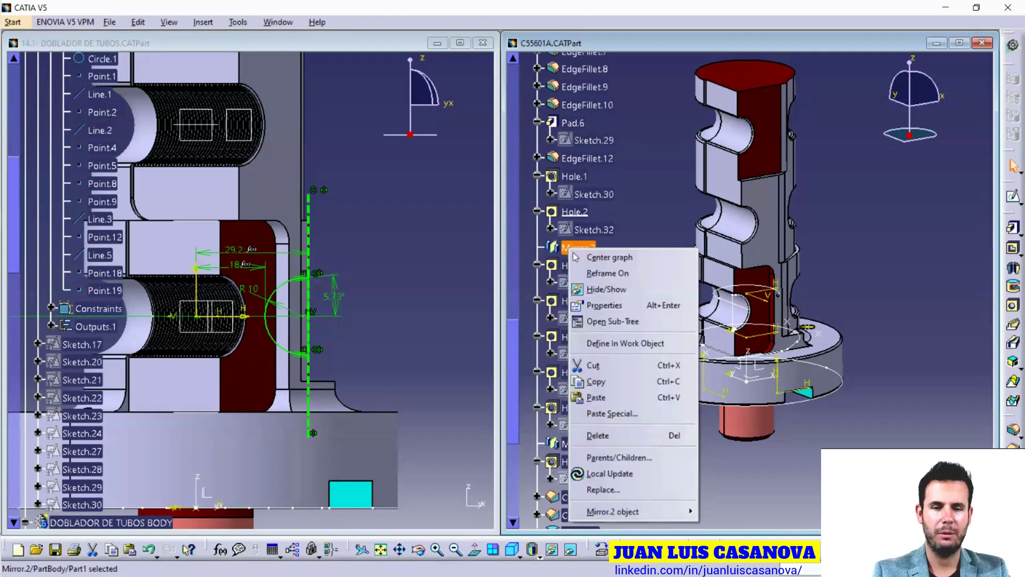
{"action": "left_click", "coordinate": [634, 344]}
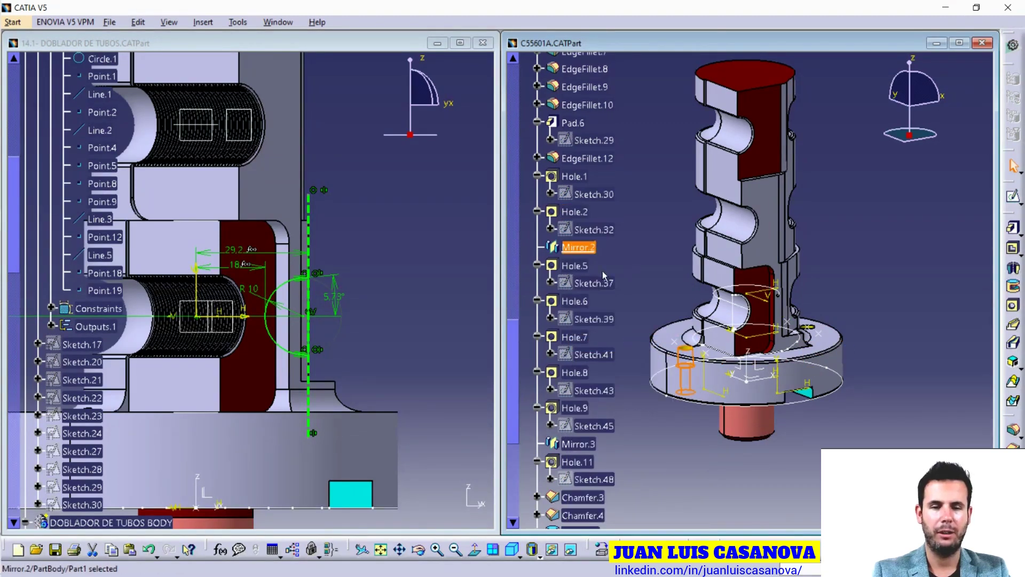
Make Hole.9 the in-work object, review its M6 hole definition, and expand it.
{"action": "right_click", "coordinate": [579, 408]}
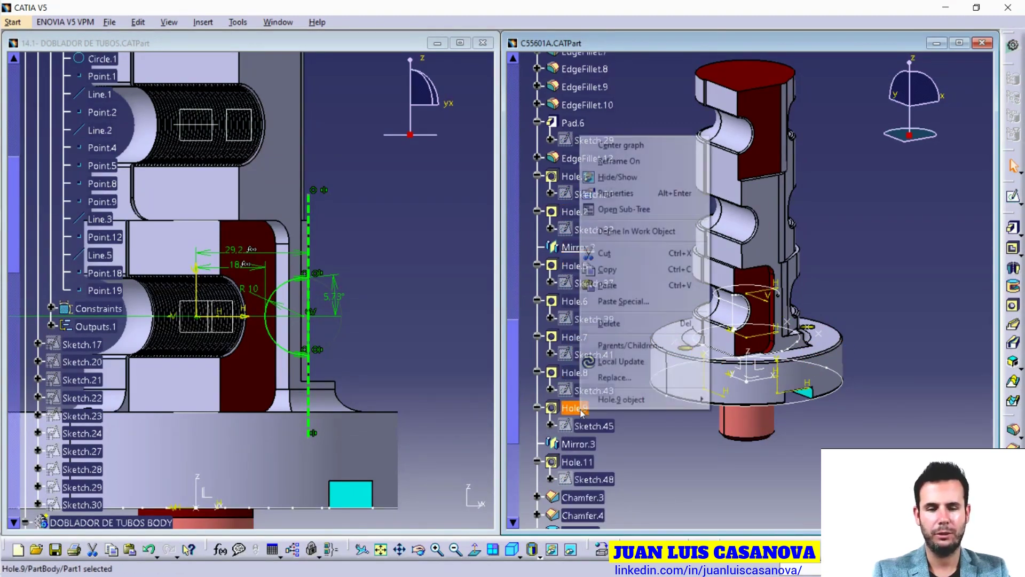
{"action": "left_click", "coordinate": [664, 230]}
{"action": "mouse_move", "coordinate": [811, 343]}
{"action": "middle_mouse_down"}
{"action": "mouse_move", "coordinate": [799, 394]}
{"action": "mouse_move", "coordinate": [635, 427]}
{"action": "middle_mouse_up"}
{"action": "double_click", "coordinate": [573, 409]}
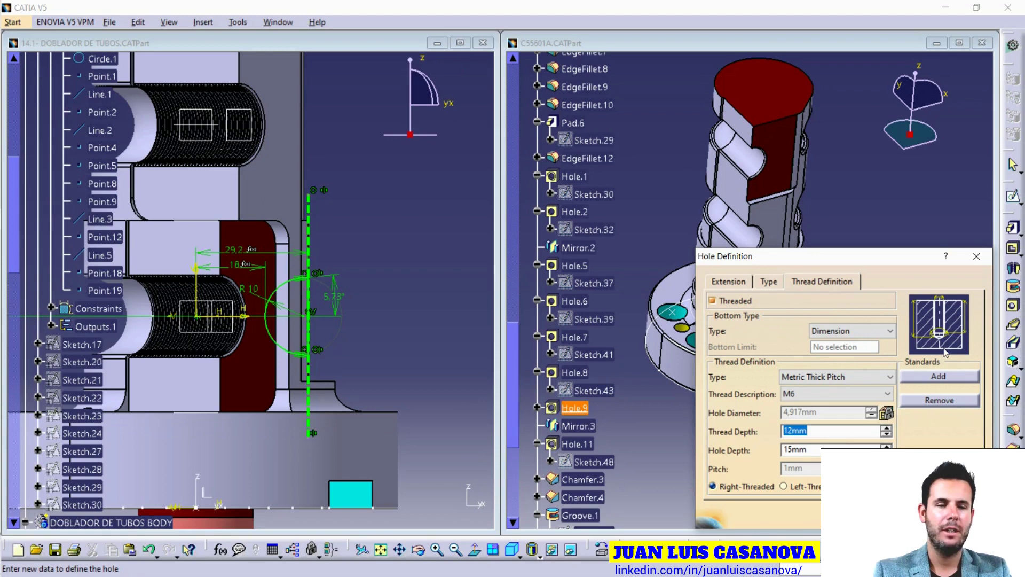
{"action": "left_click", "coordinate": [738, 283]}
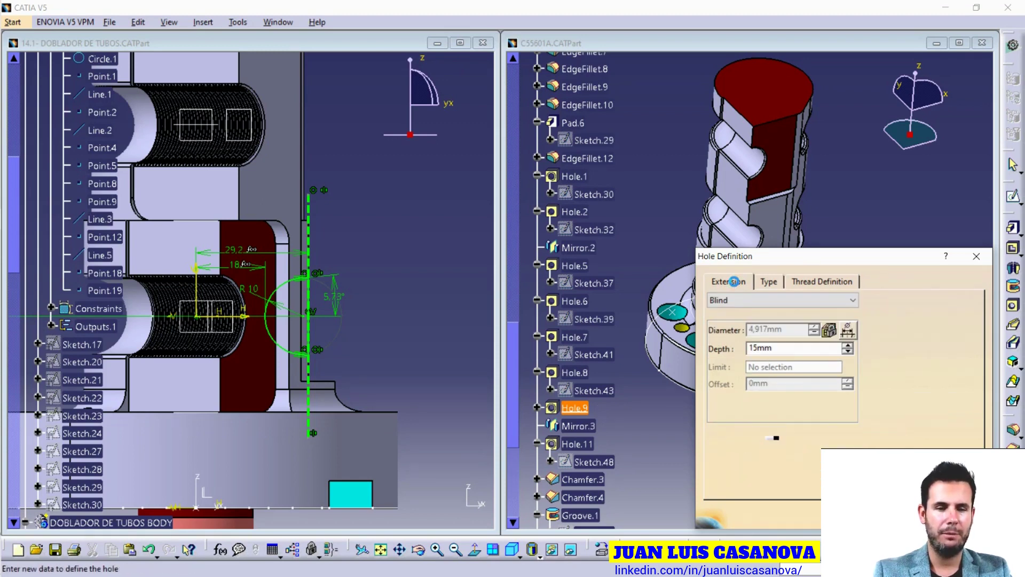
{"action": "left_click", "coordinate": [976, 256]}
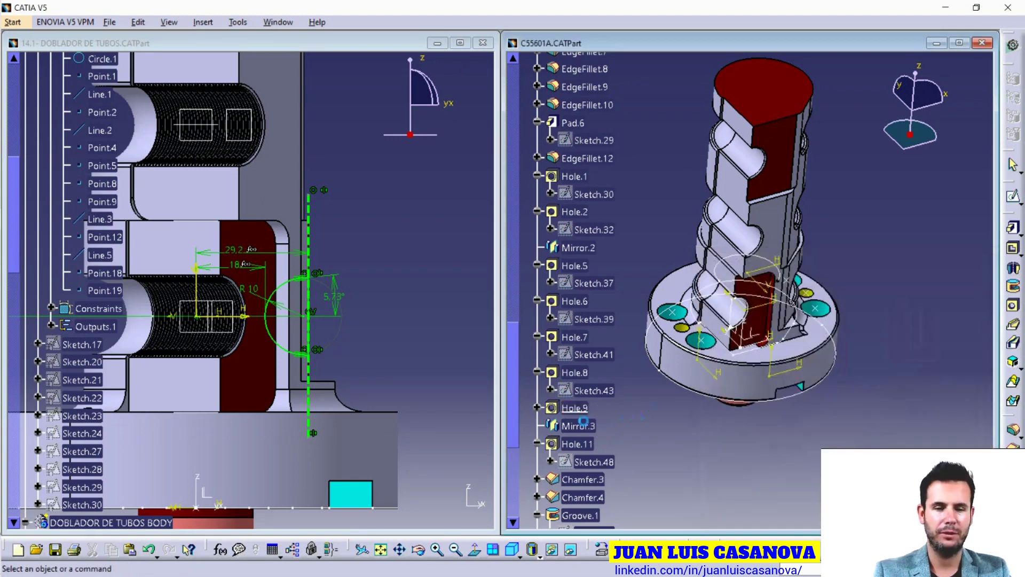
{"action": "left_click", "coordinate": [538, 408]}
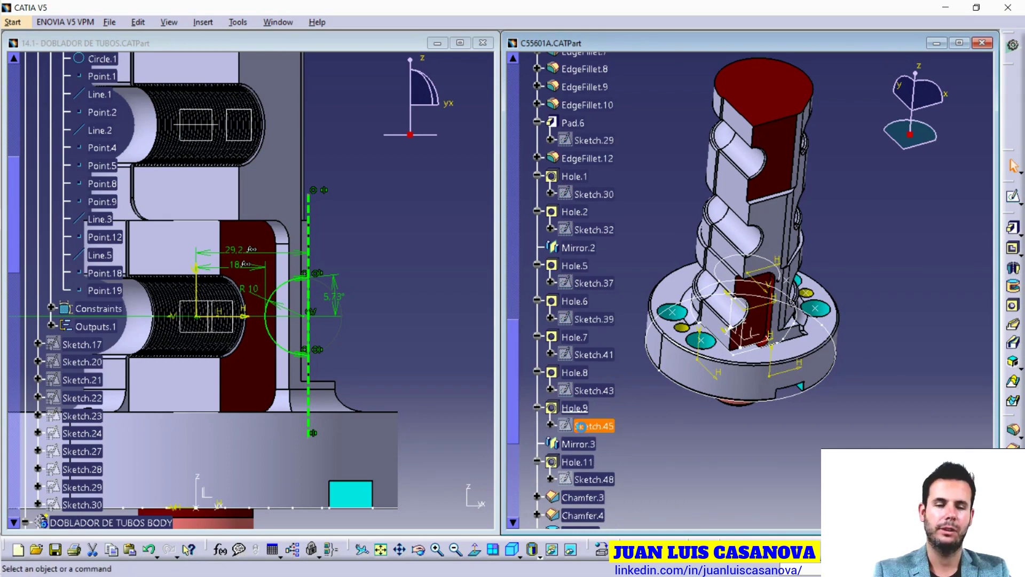
Run Sketch Analysis on Sketch.45, confirm iso-constrained on the Use-edges tab, and exit the sketcher.
{"action": "double_click", "coordinate": [581, 426]}
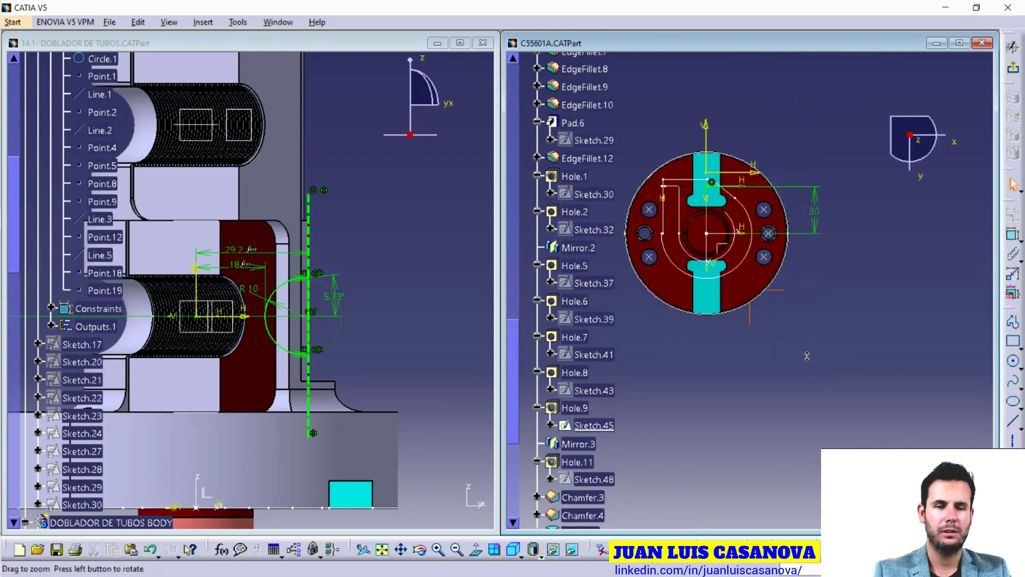
{"action": "middle_click_drag", "start_coordinate": [812, 360], "coordinate": [738, 283]}
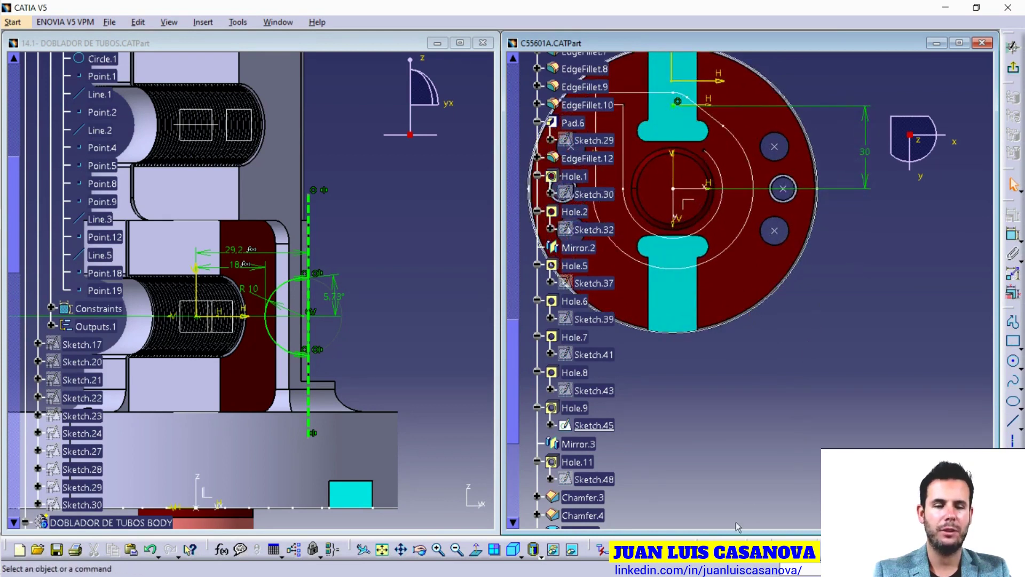
{"action": "left_click", "coordinate": [602, 549]}
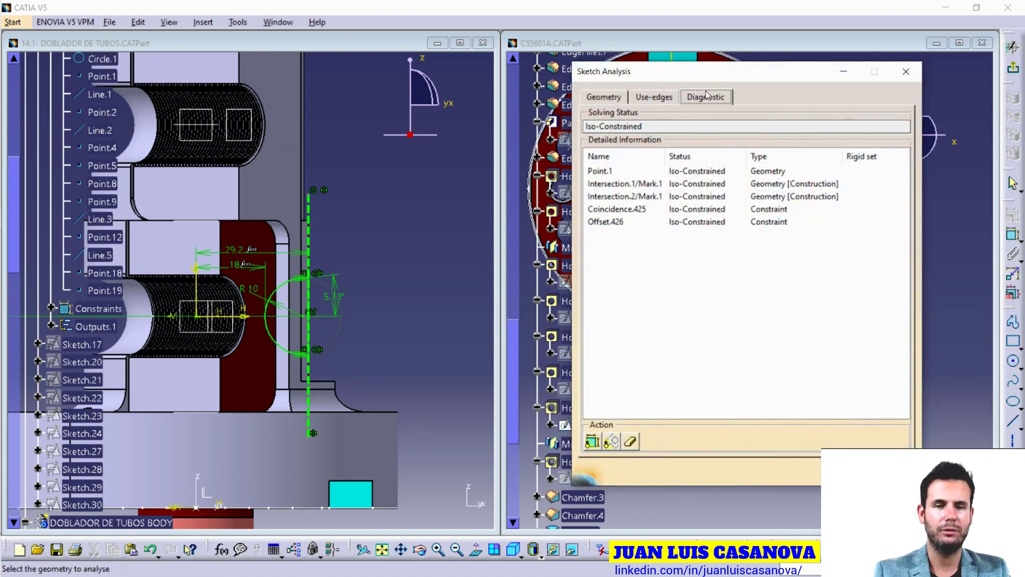
{"action": "left_click", "coordinate": [660, 98]}
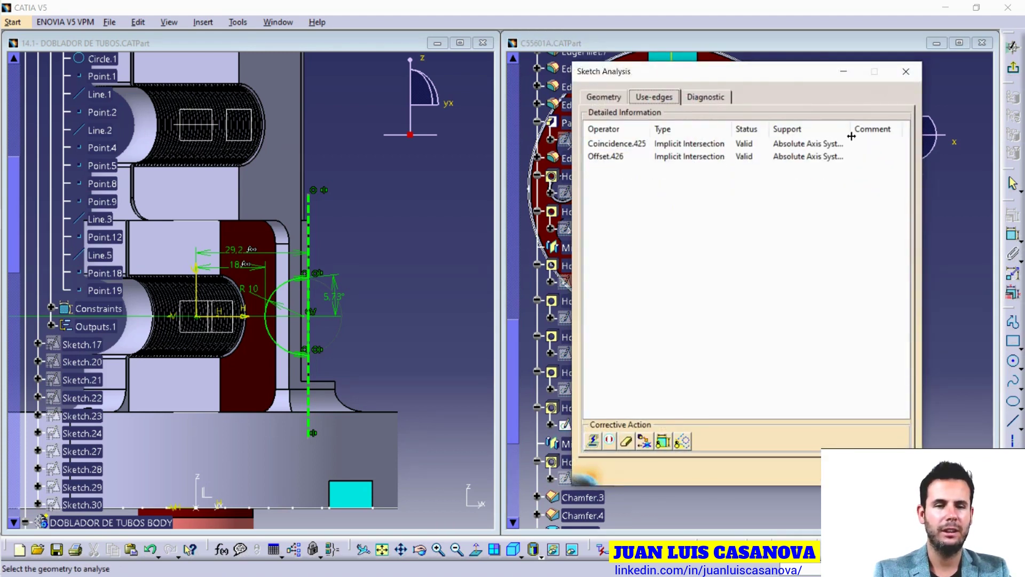
{"action": "left_click_drag", "start_coordinate": [854, 130], "coordinate": [919, 134]}
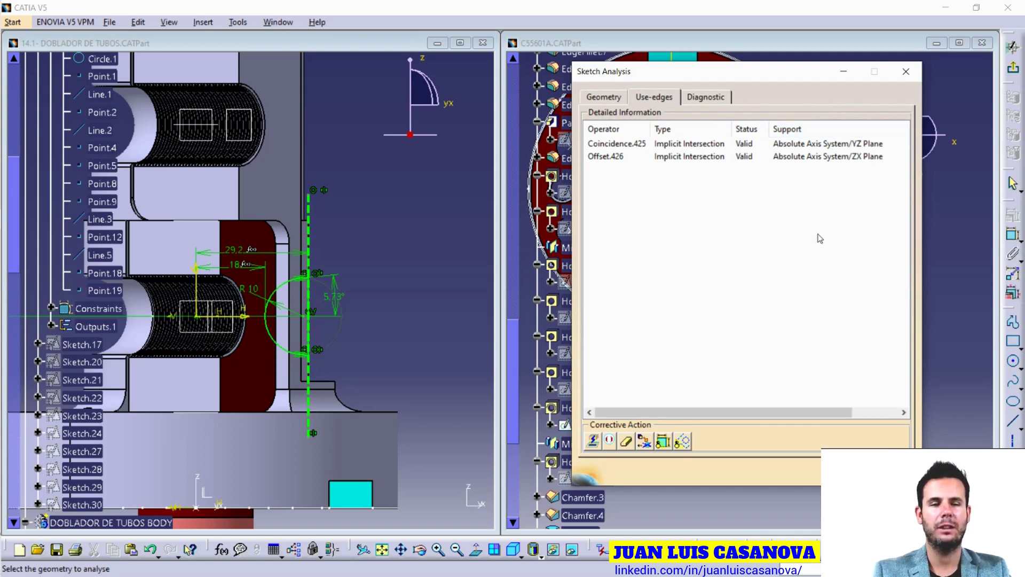
{"action": "left_click", "coordinate": [906, 73]}
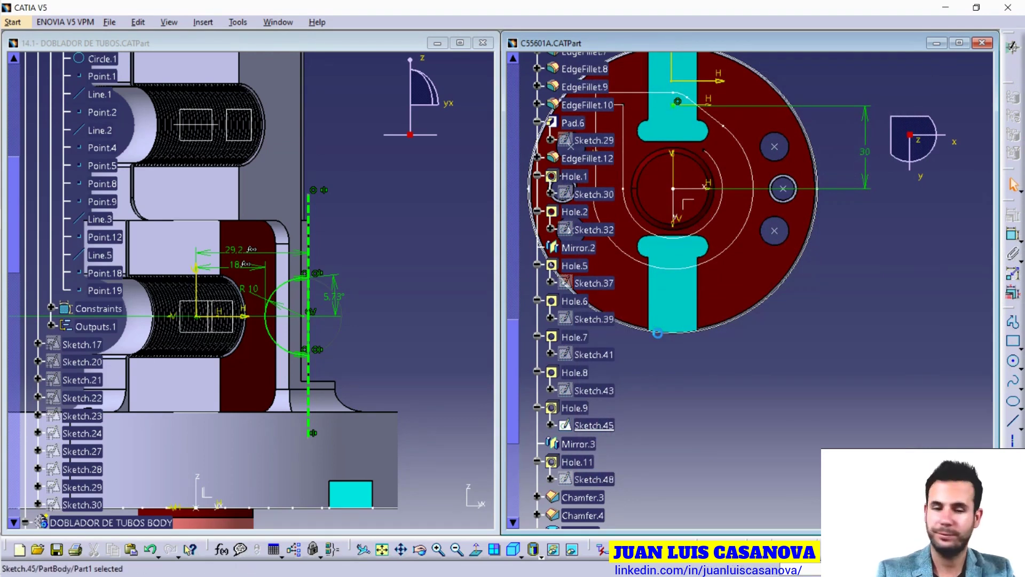
{"action": "left_click", "coordinate": [1013, 47]}
Define Hole.11, then Groove.1, as the in-work object.
{"action": "scroll", "coordinate": [587, 241], "scroll_direction": "down", "scroll_amount": 4}
{"action": "scroll", "coordinate": [587, 214], "scroll_direction": "down", "scroll_amount": 4}
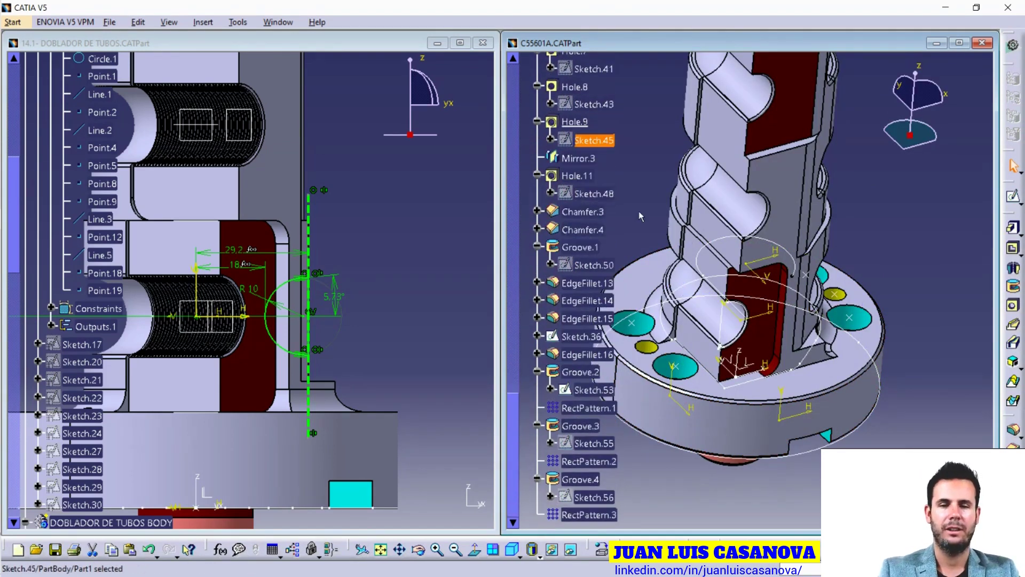
{"action": "left_click", "coordinate": [587, 174]}
{"action": "right_click", "coordinate": [588, 175]}
{"action": "left_click", "coordinate": [620, 264]}
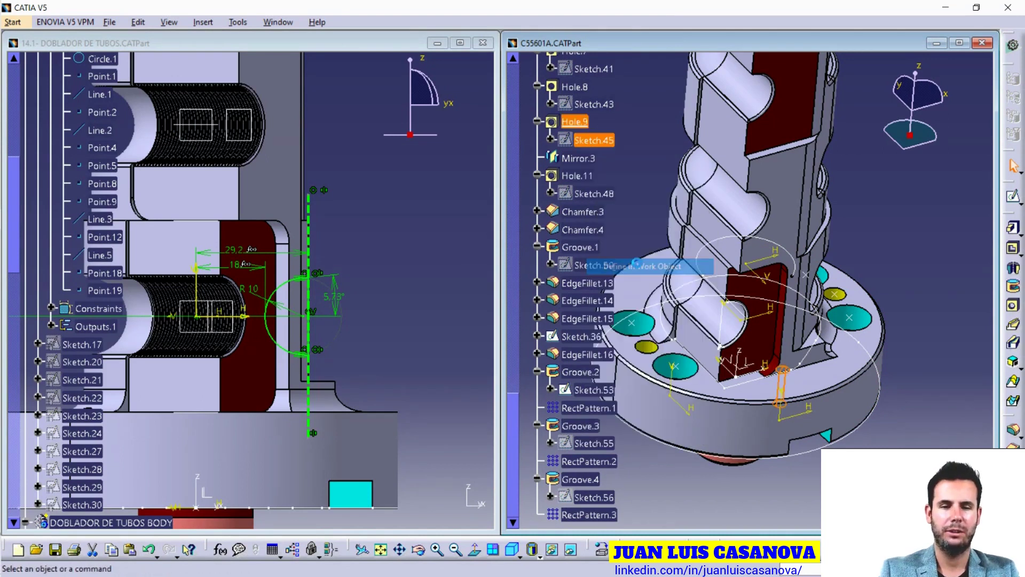
{"action": "right_click", "coordinate": [588, 247]}
{"action": "left_click", "coordinate": [645, 343]}
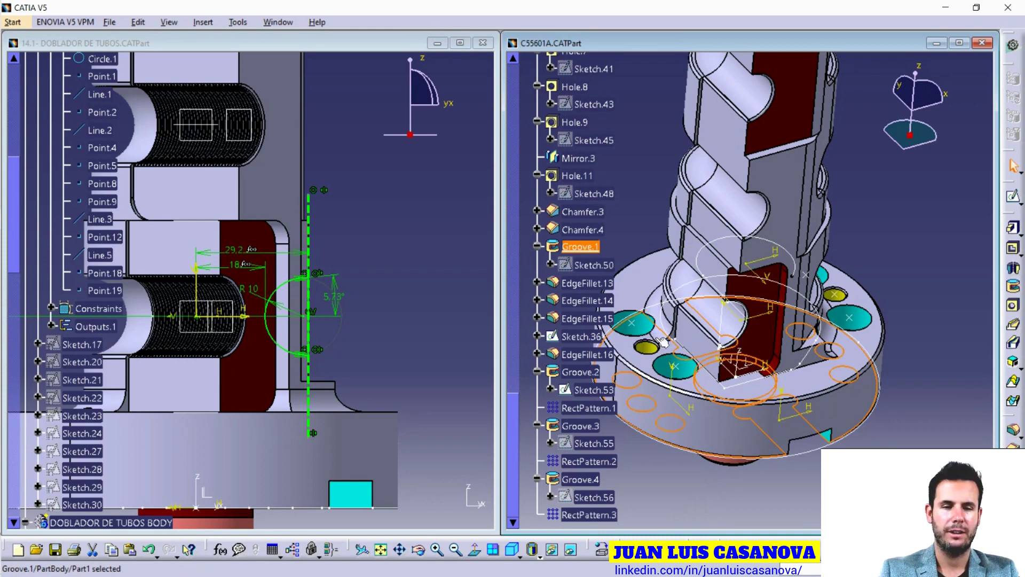
Move the in-work object on to Groove.2 and then the last feature, RectPattern.3.
{"action": "mouse_move", "coordinate": [814, 461]}
{"action": "middle_mouse_down"}
{"action": "mouse_move", "coordinate": [794, 324]}
{"action": "mouse_move", "coordinate": [790, 336]}
{"action": "middle_mouse_up"}
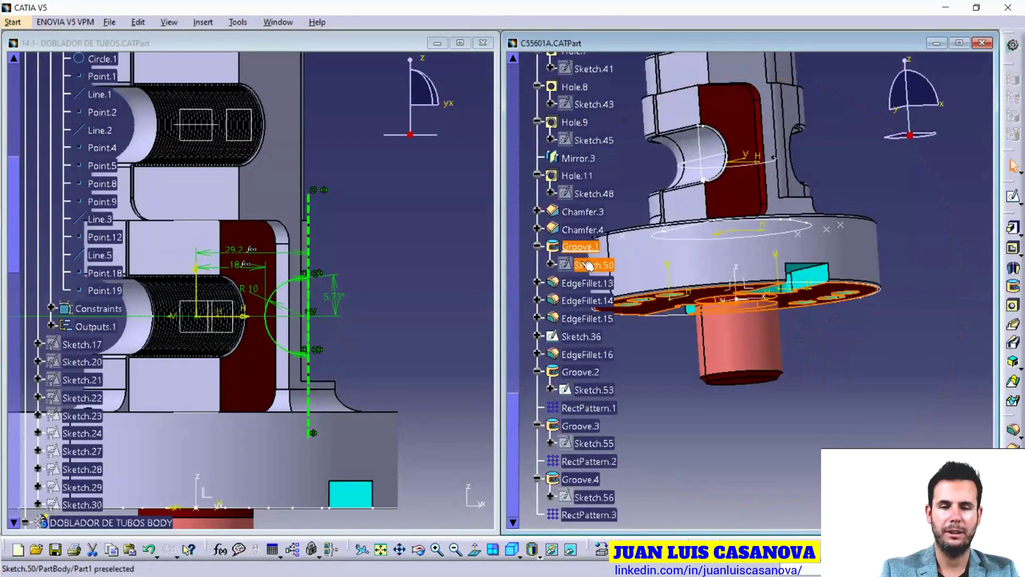
{"action": "scroll", "coordinate": [588, 265], "scroll_direction": "down", "scroll_amount": 3}
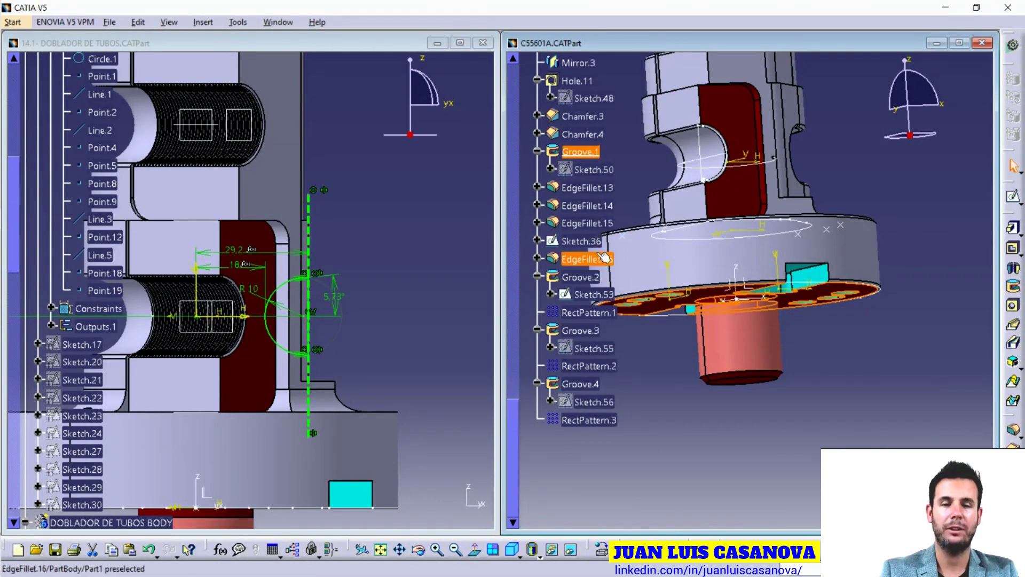
{"action": "right_click", "coordinate": [580, 279]}
{"action": "left_click", "coordinate": [650, 371]}
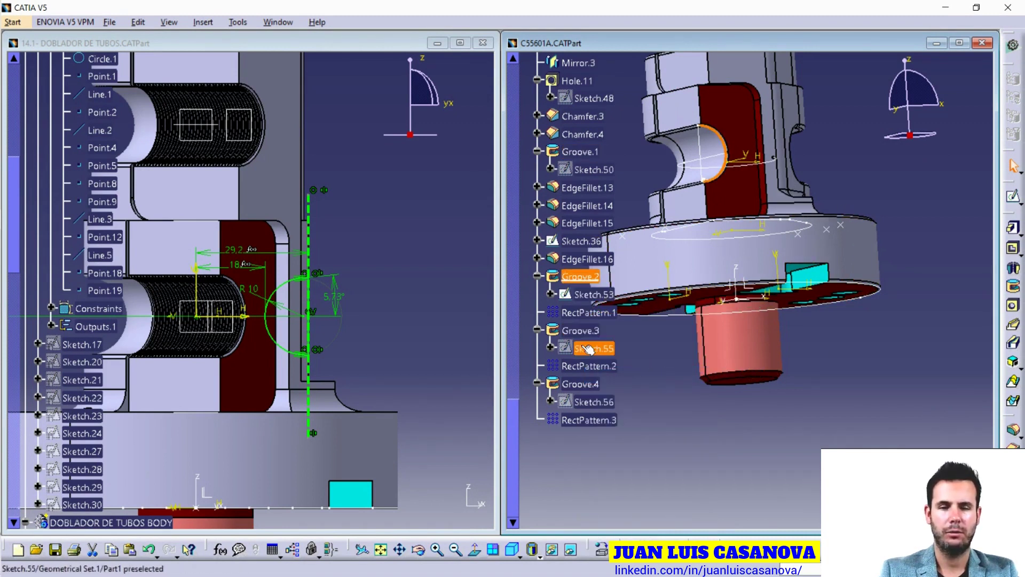
{"action": "right_click", "coordinate": [600, 420]}
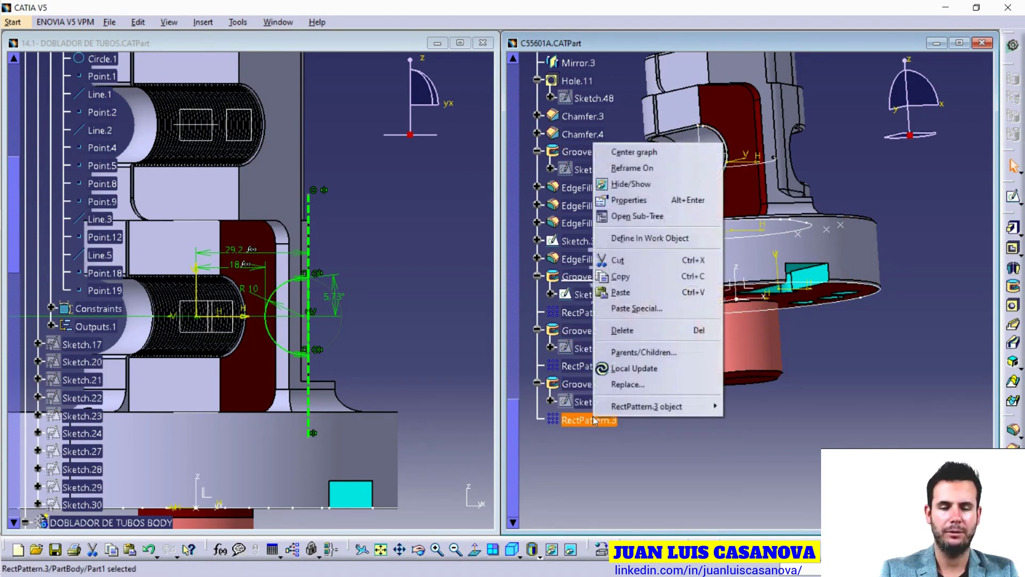
{"action": "left_click", "coordinate": [664, 236]}
{"action": "mouse_move", "coordinate": [705, 283]}
{"action": "middle_mouse_down"}
{"action": "mouse_move", "coordinate": [794, 312]}
{"action": "mouse_move", "coordinate": [798, 265]}
{"action": "middle_mouse_up"}
{"action": "left_click", "coordinate": [694, 165]}
{"action": "middle_click_drag", "start_coordinate": [742, 152], "coordinate": [728, 298]}
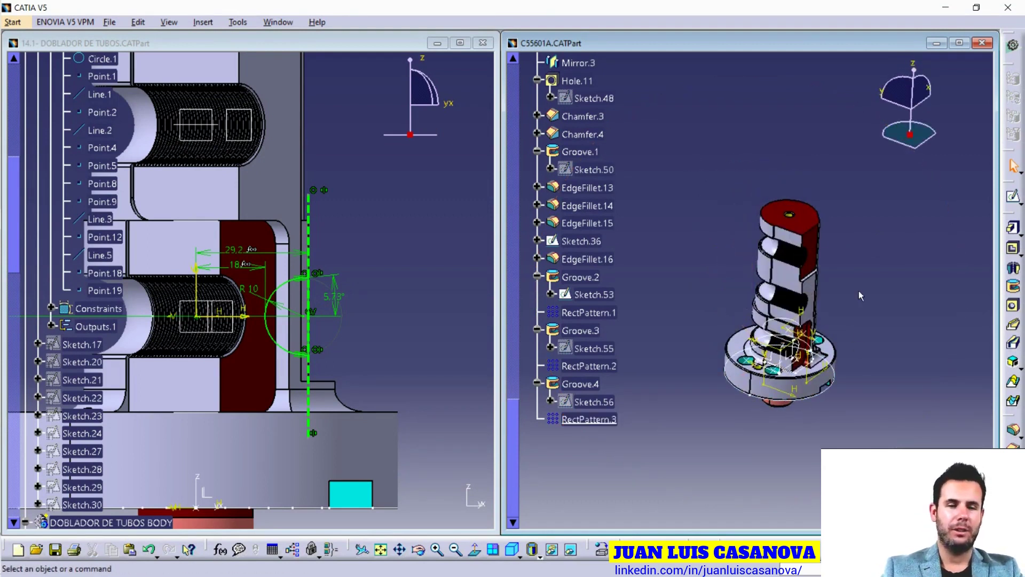
Collapse Geometrical Set.1 and PartBody so C55601A's tree shows only top-level nodes.
{"action": "scroll", "coordinate": [695, 213], "scroll_direction": "up", "scroll_amount": 5}
{"action": "scroll", "coordinate": [657, 206], "scroll_direction": "up", "scroll_amount": 5}
{"action": "scroll", "coordinate": [657, 207], "scroll_direction": "up", "scroll_amount": 5}
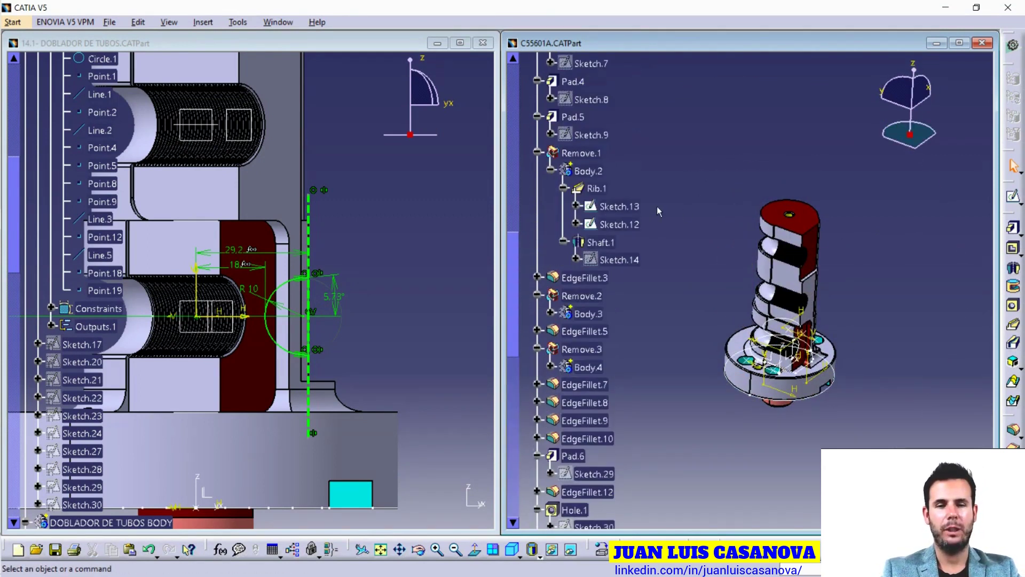
{"action": "scroll", "coordinate": [630, 208], "scroll_direction": "up", "scroll_amount": 5}
{"action": "scroll", "coordinate": [606, 209], "scroll_direction": "up", "scroll_amount": 5}
{"action": "scroll", "coordinate": [587, 224], "scroll_direction": "up", "scroll_amount": 5}
{"action": "scroll", "coordinate": [550, 251], "scroll_direction": "up", "scroll_amount": 5}
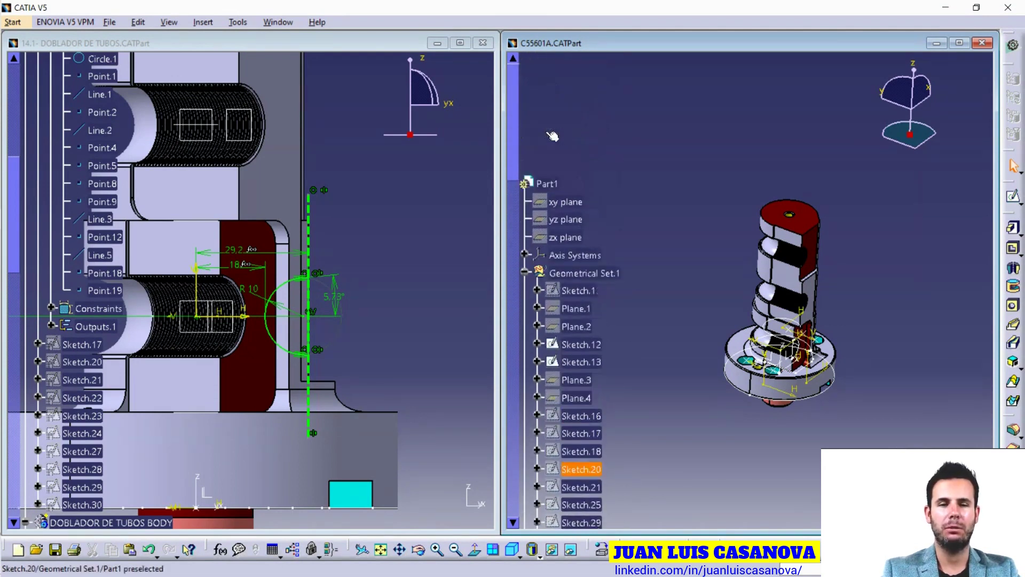
{"action": "left_click", "coordinate": [526, 276]}
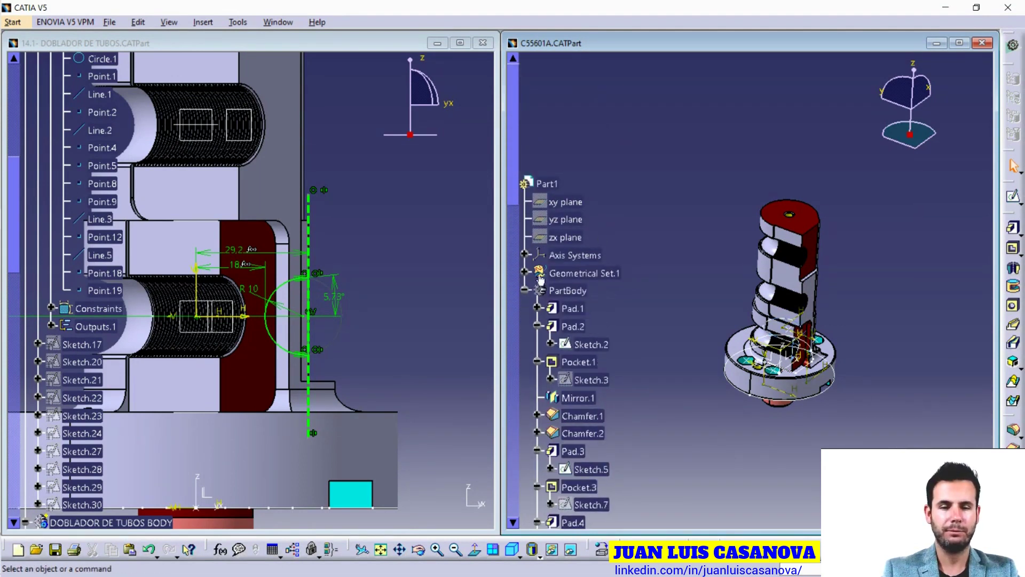
{"action": "left_click", "coordinate": [528, 291]}
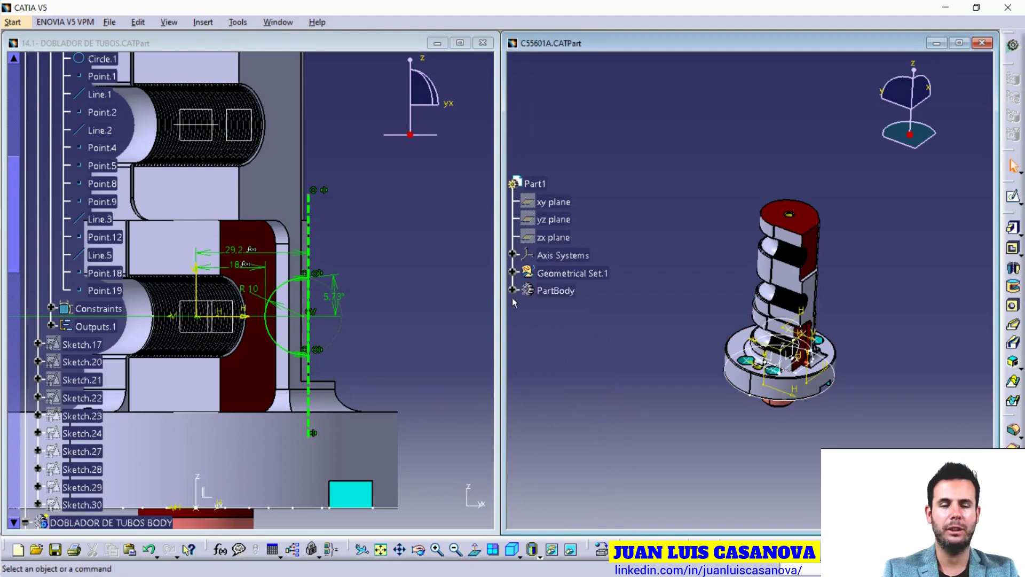
{"action": "left_click", "coordinate": [512, 291]}
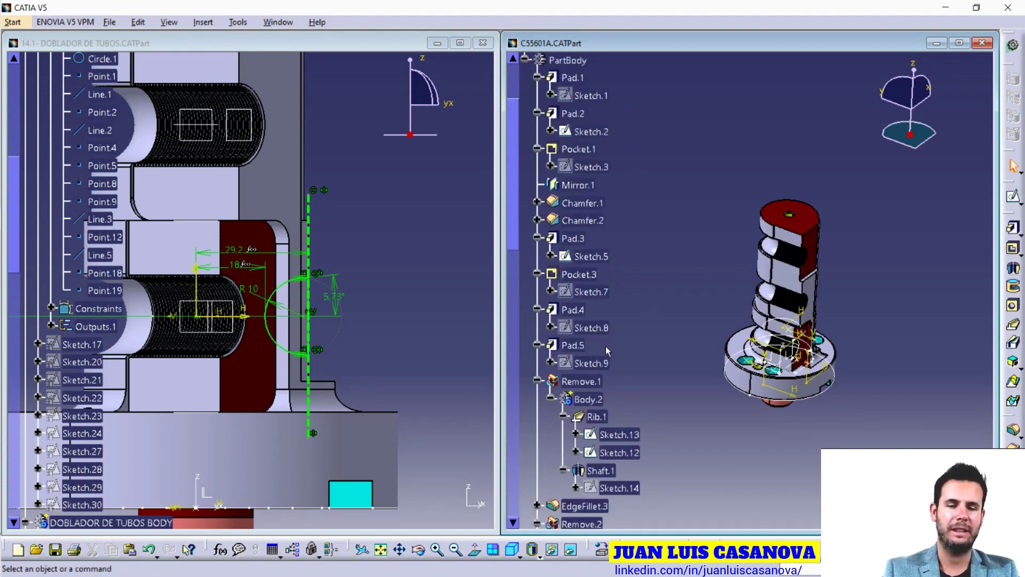
{"action": "scroll", "coordinate": [639, 390], "scroll_direction": "up", "scroll_amount": 3}
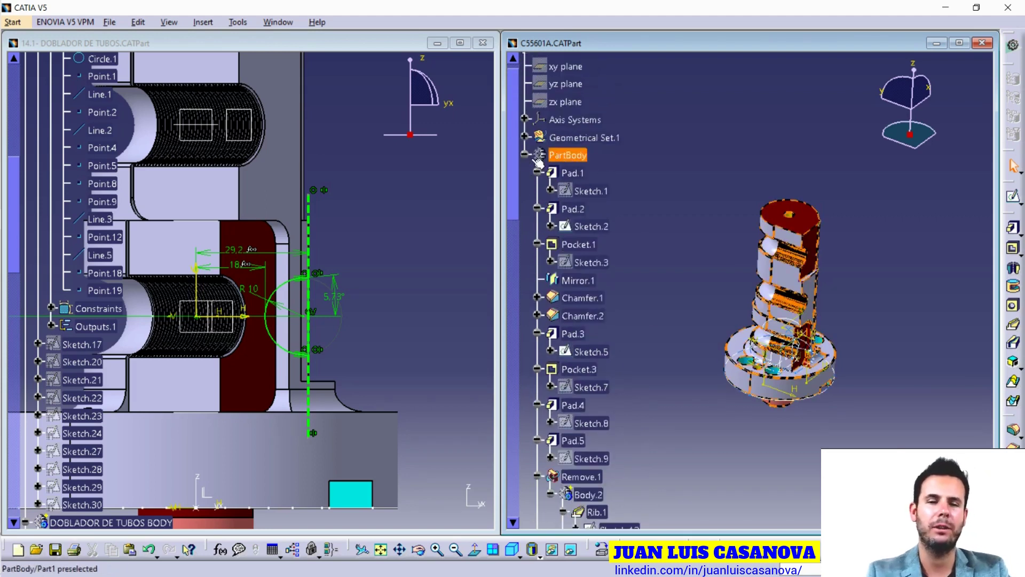
{"action": "left_click", "coordinate": [525, 155]}
{"action": "scroll", "coordinate": [603, 191], "scroll_direction": "up", "scroll_amount": 3}
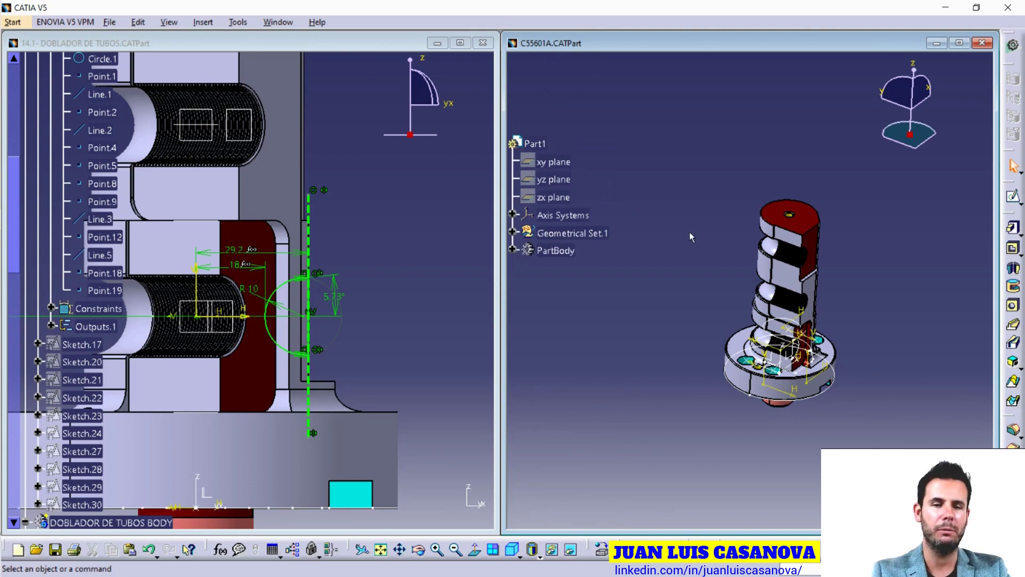
{"action": "scroll", "coordinate": [381, 203], "scroll_direction": "up", "scroll_amount": 2}
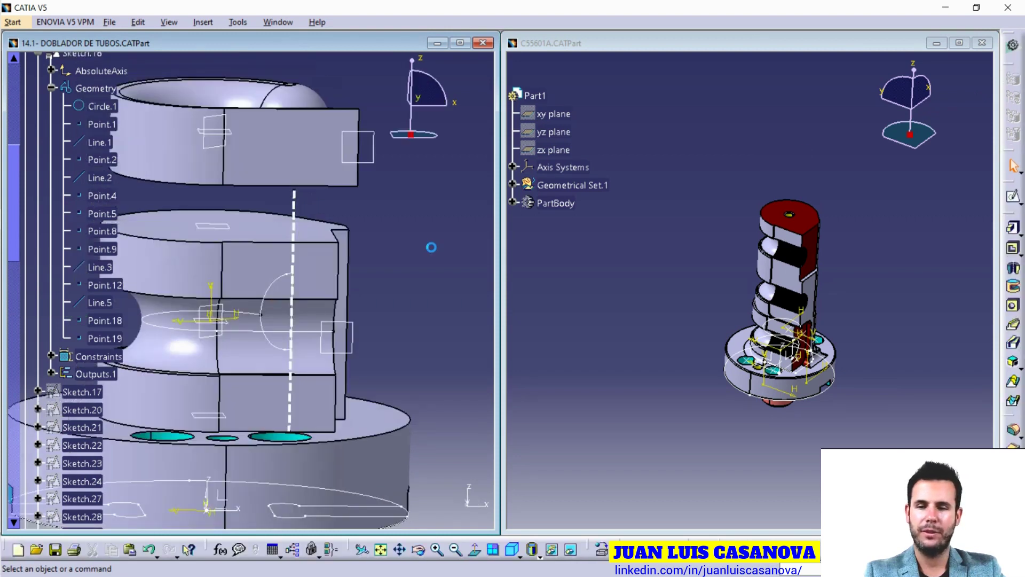
Make DOBLADOR DE TUBOS BODY the in-work object in the student's part and clear the selection.
{"action": "scroll", "coordinate": [122, 284], "scroll_direction": "down", "scroll_amount": 5}
{"action": "right_click", "coordinate": [122, 283]}
{"action": "left_click", "coordinate": [171, 376]}
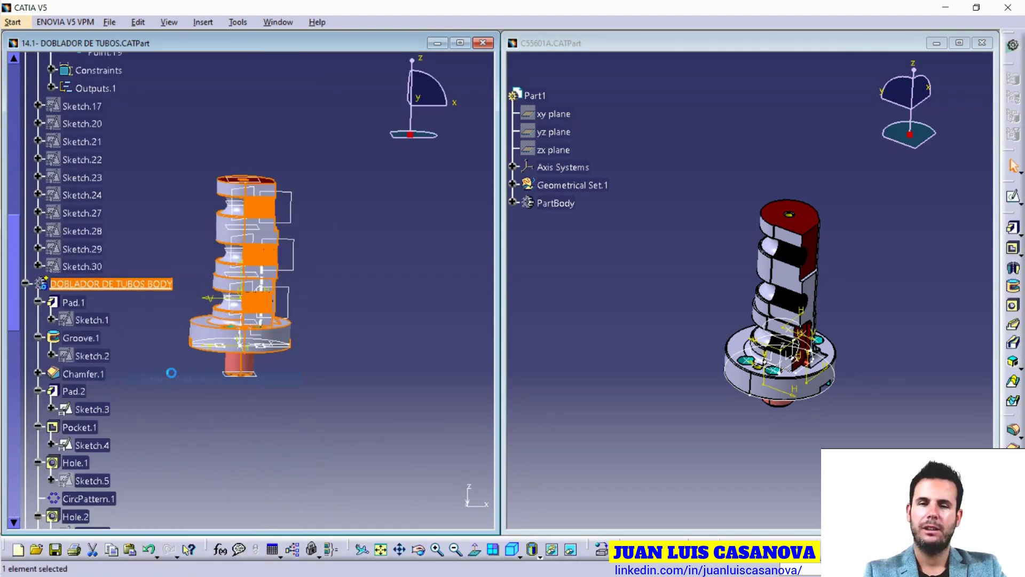
{"action": "scroll", "coordinate": [182, 379], "scroll_direction": "up", "scroll_amount": 1}
{"action": "left_click", "coordinate": [181, 424]}
Find Sketch.23 in the student's tree and open it in the sketcher.
{"action": "scroll", "coordinate": [174, 423], "scroll_direction": "down", "scroll_amount": 3}
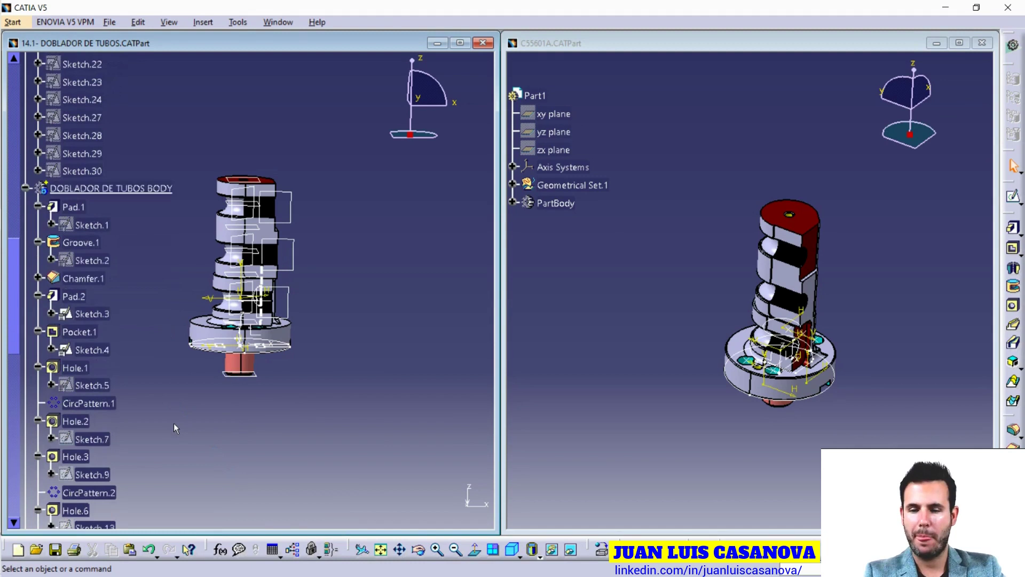
{"action": "scroll", "coordinate": [171, 406], "scroll_direction": "down", "scroll_amount": 3}
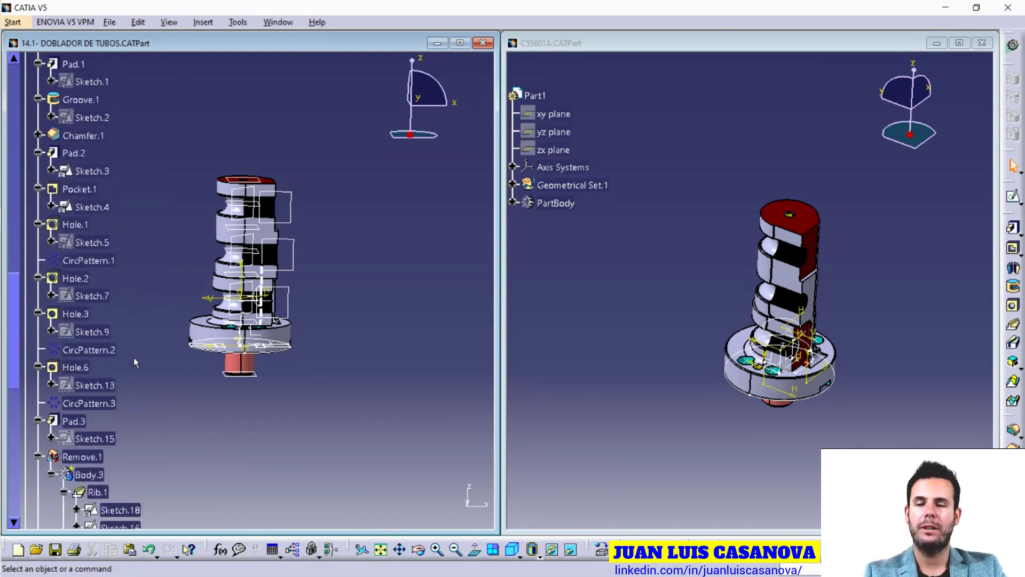
{"action": "scroll", "coordinate": [156, 312], "scroll_direction": "down", "scroll_amount": 1}
{"action": "scroll", "coordinate": [156, 312], "scroll_direction": "up", "scroll_amount": 3}
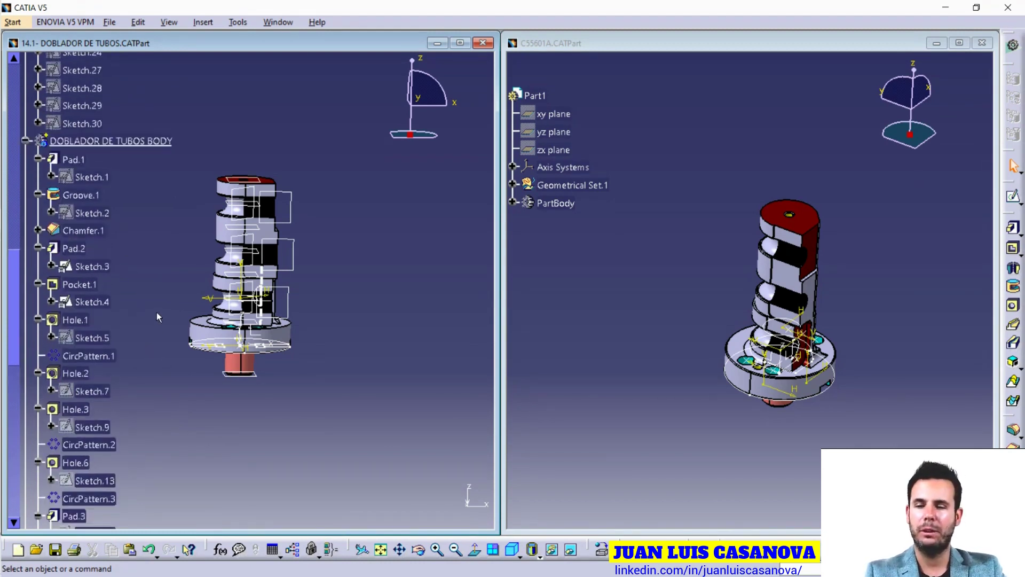
{"action": "scroll", "coordinate": [155, 312], "scroll_direction": "up", "scroll_amount": 3}
{"action": "scroll", "coordinate": [155, 312], "scroll_direction": "up", "scroll_amount": 1}
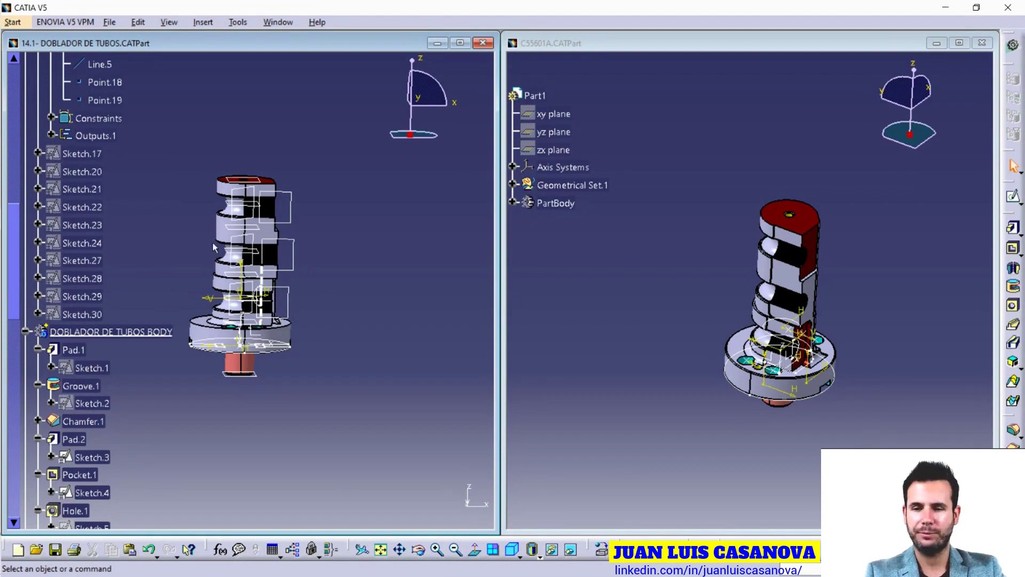
{"action": "left_click", "coordinate": [97, 224]}
{"action": "double_click", "coordinate": [98, 224]}
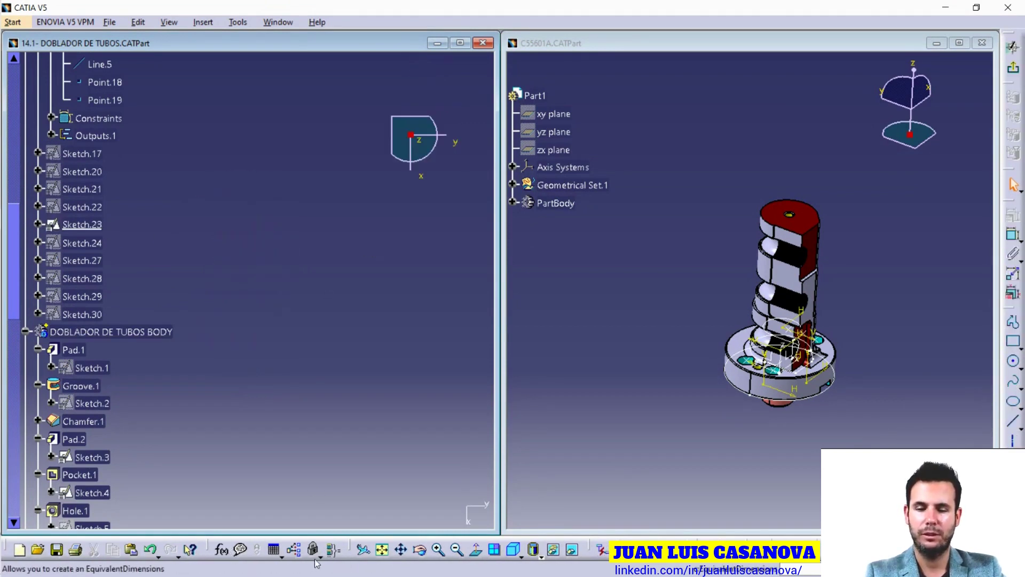
Fit and analyse Sketch.23, finding two valid ORIGEN projections on Use-edges, then zoom out.
{"action": "left_click", "coordinate": [383, 549]}
{"action": "mouse_move", "coordinate": [289, 481]}
{"action": "middle_mouse_down"}
{"action": "mouse_move", "coordinate": [348, 447]}
{"action": "mouse_move", "coordinate": [369, 332]}
{"action": "mouse_move", "coordinate": [255, 339]}
{"action": "middle_mouse_up"}
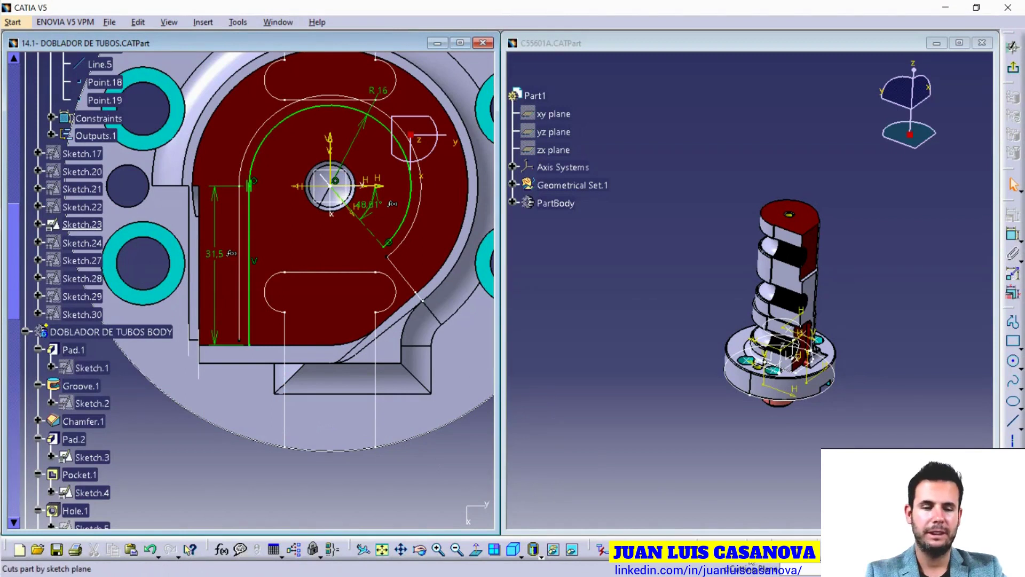
{"action": "left_click", "coordinate": [726, 550]}
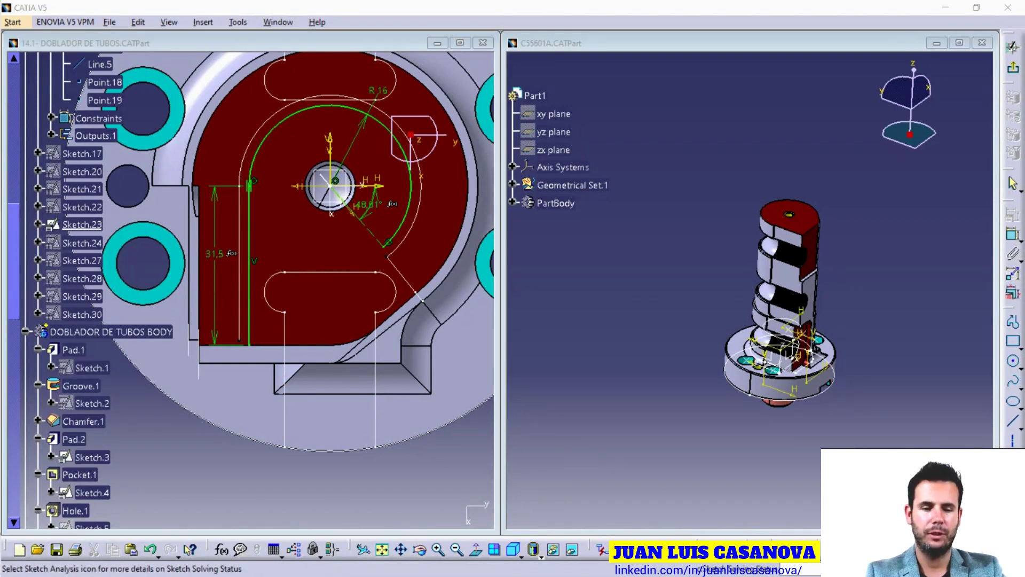
{"action": "left_click", "coordinate": [726, 550]}
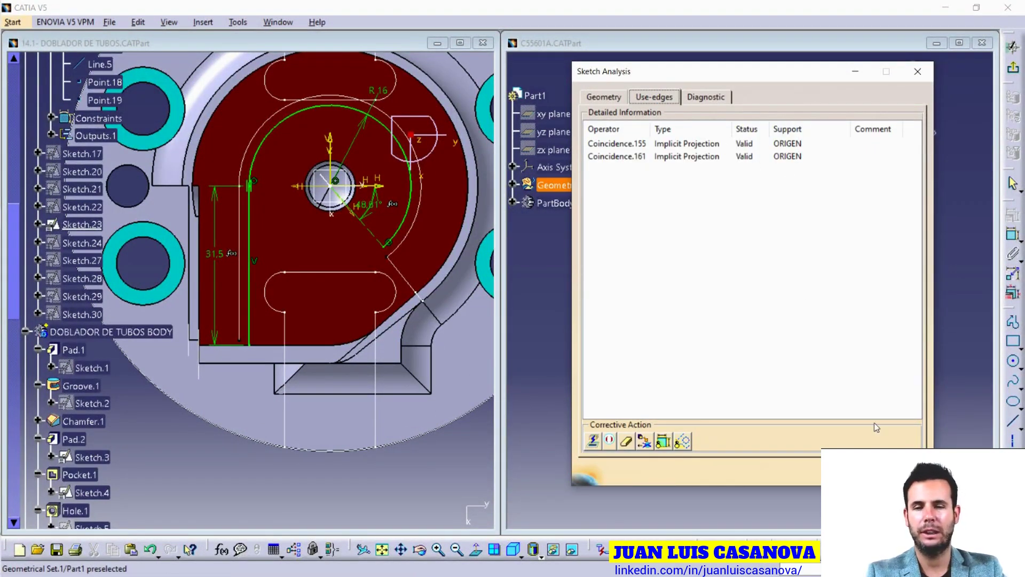
{"action": "left_click", "coordinate": [903, 472]}
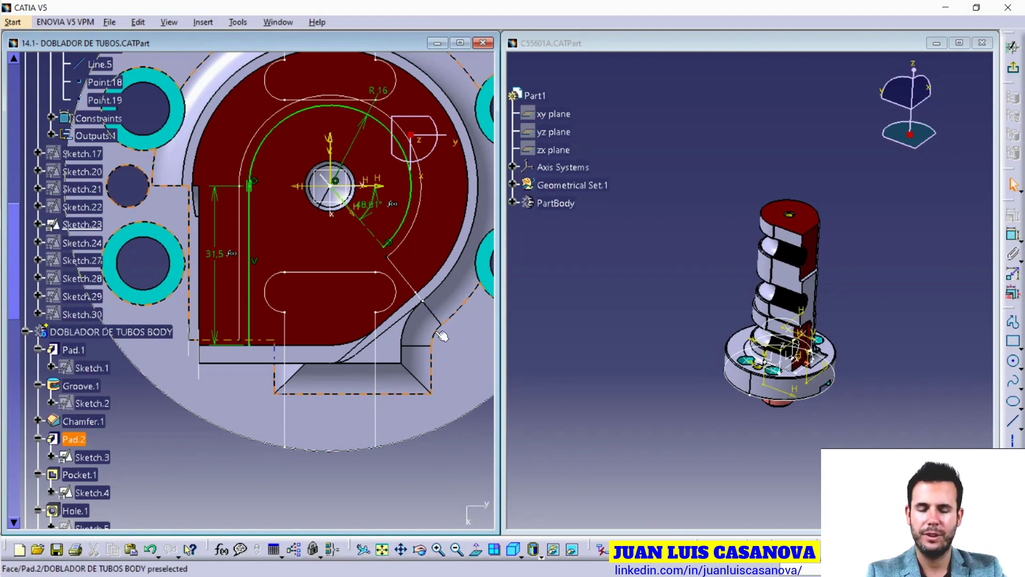
{"action": "mouse_move", "coordinate": [373, 273]}
{"action": "middle_mouse_down"}
{"action": "mouse_move", "coordinate": [280, 337]}
{"action": "mouse_move", "coordinate": [325, 117]}
{"action": "mouse_move", "coordinate": [266, 280]}
{"action": "mouse_move", "coordinate": [311, 283]}
{"action": "mouse_move", "coordinate": [203, 240]}
{"action": "middle_mouse_up"}
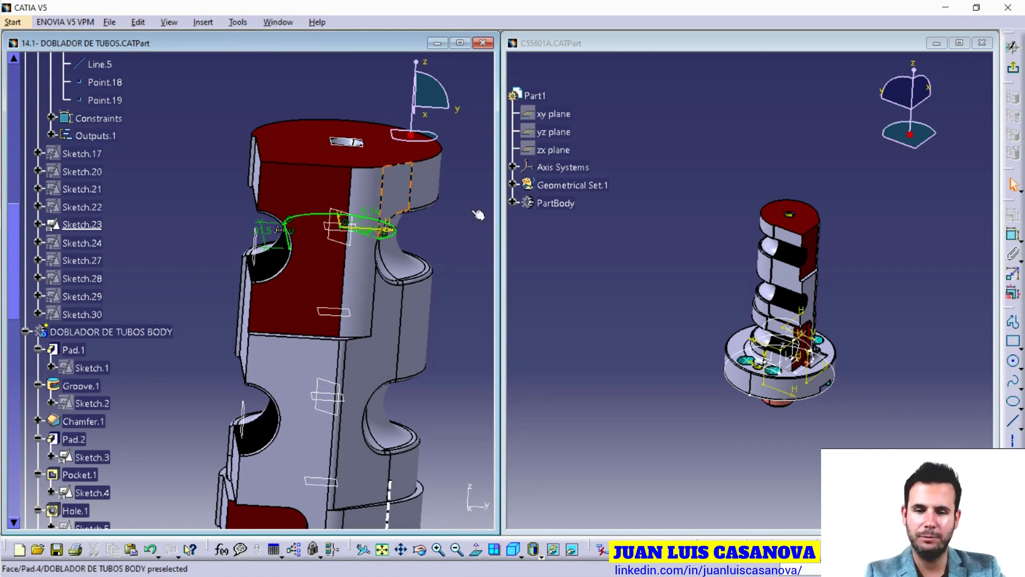
In the original part's window, expand the tree and select Remove.3 to see which band it cuts.
{"action": "middle_click", "coordinate": [801, 303]}
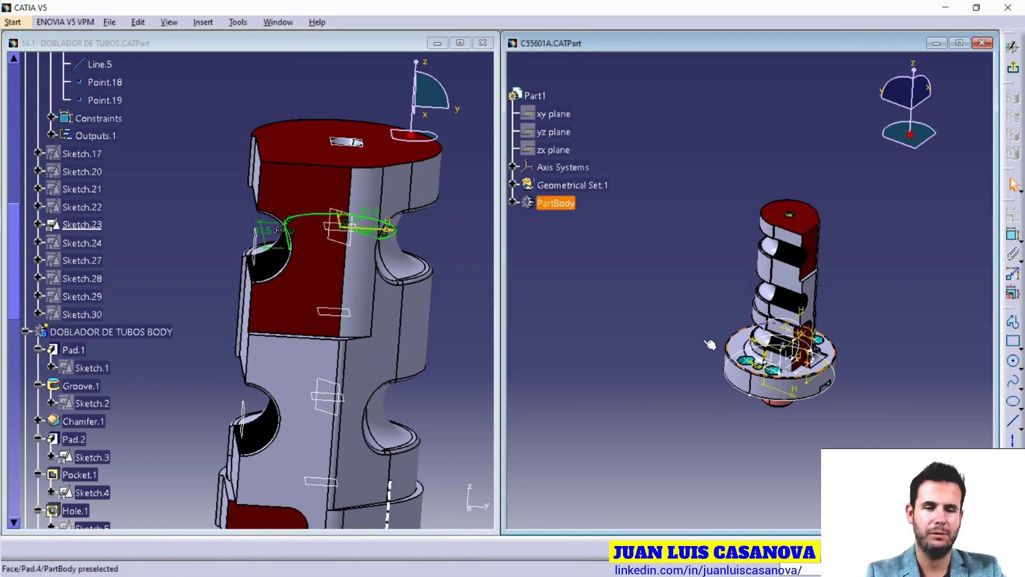
{"action": "middle_click_drag", "start_coordinate": [728, 367], "coordinate": [658, 409]}
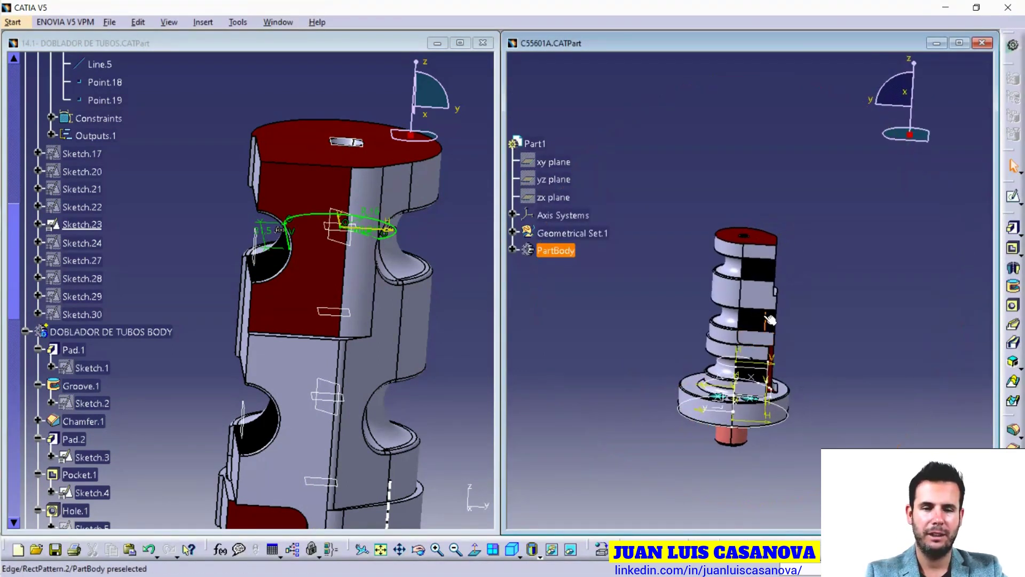
{"action": "left_click", "coordinate": [512, 250]}
{"action": "scroll", "coordinate": [655, 259], "scroll_direction": "down", "scroll_amount": 3}
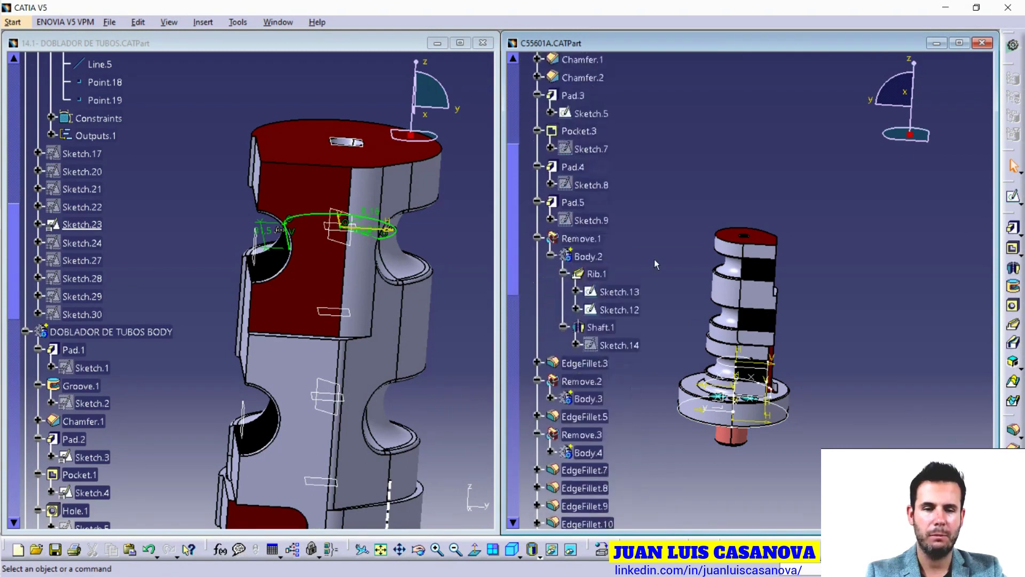
{"action": "scroll", "coordinate": [654, 265], "scroll_direction": "down", "scroll_amount": 3}
{"action": "scroll", "coordinate": [655, 269], "scroll_direction": "down", "scroll_amount": 3}
{"action": "scroll", "coordinate": [655, 269], "scroll_direction": "down", "scroll_amount": 3}
{"action": "scroll", "coordinate": [654, 270], "scroll_direction": "down", "scroll_amount": 3}
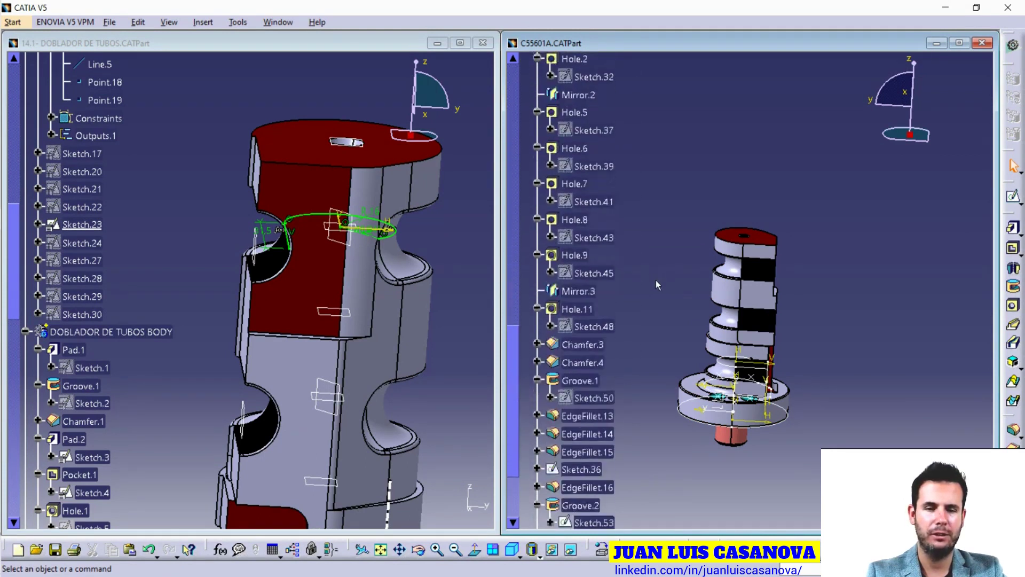
{"action": "scroll", "coordinate": [656, 280], "scroll_direction": "down", "scroll_amount": 2}
{"action": "scroll", "coordinate": [651, 304], "scroll_direction": "down", "scroll_amount": 2}
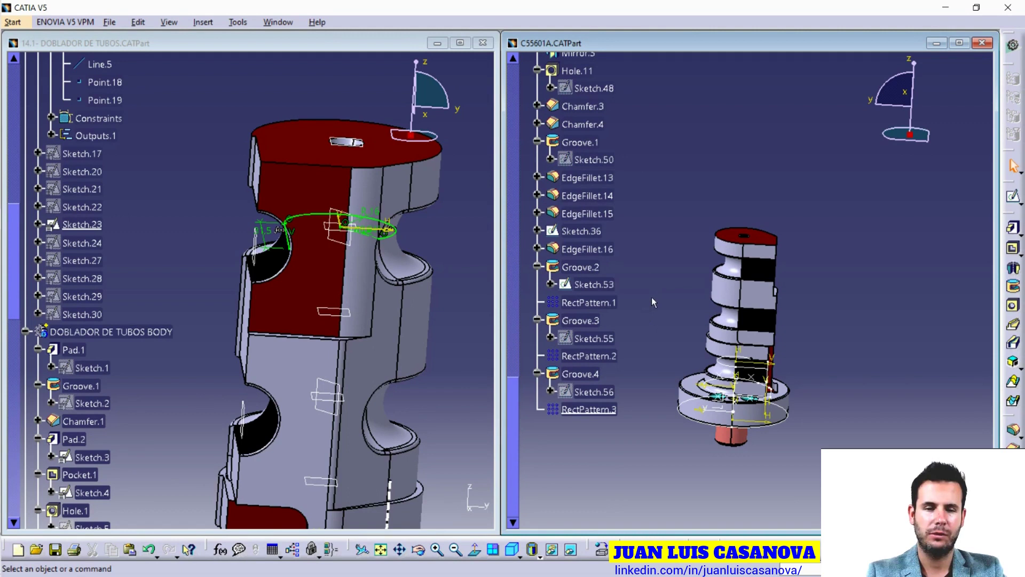
{"action": "left_click", "coordinate": [759, 267]}
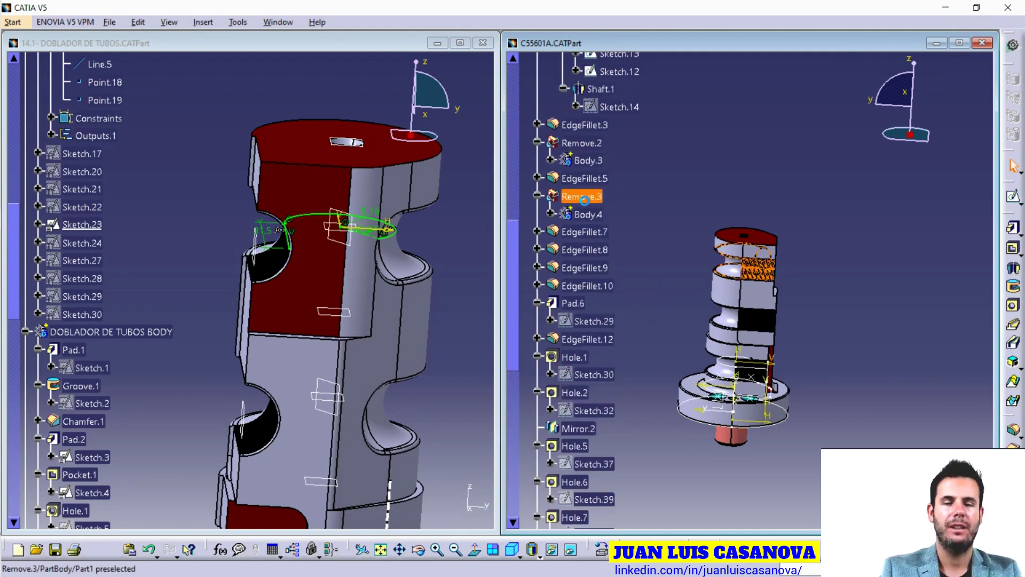
Show Sketch.20 and Sketch.21 under Rib.3 in Body.4.
{"action": "left_click", "coordinate": [552, 214]}
{"action": "left_click", "coordinate": [619, 250]}
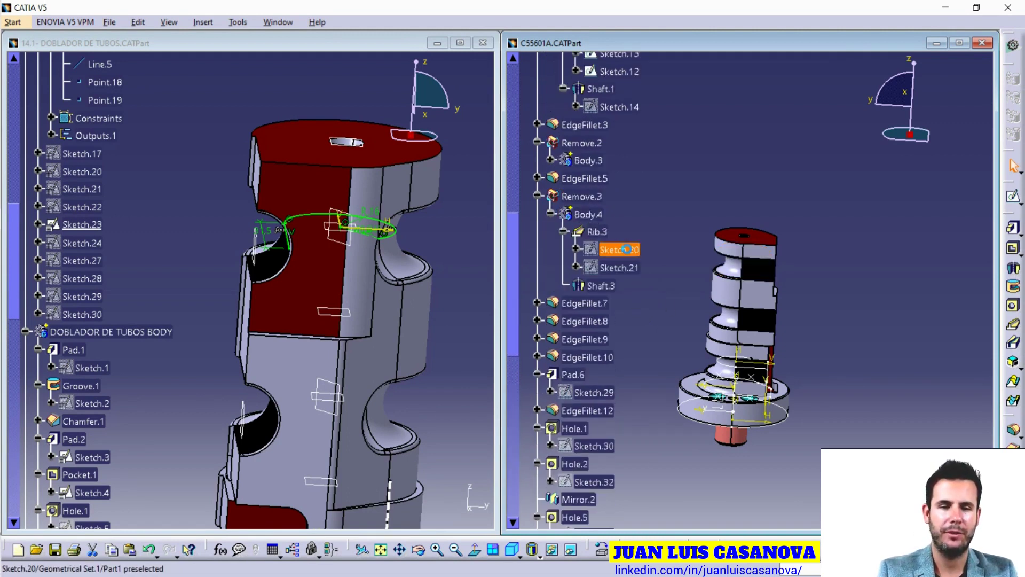
{"action": "left_click", "coordinate": [619, 268], "text": "ctrl"}
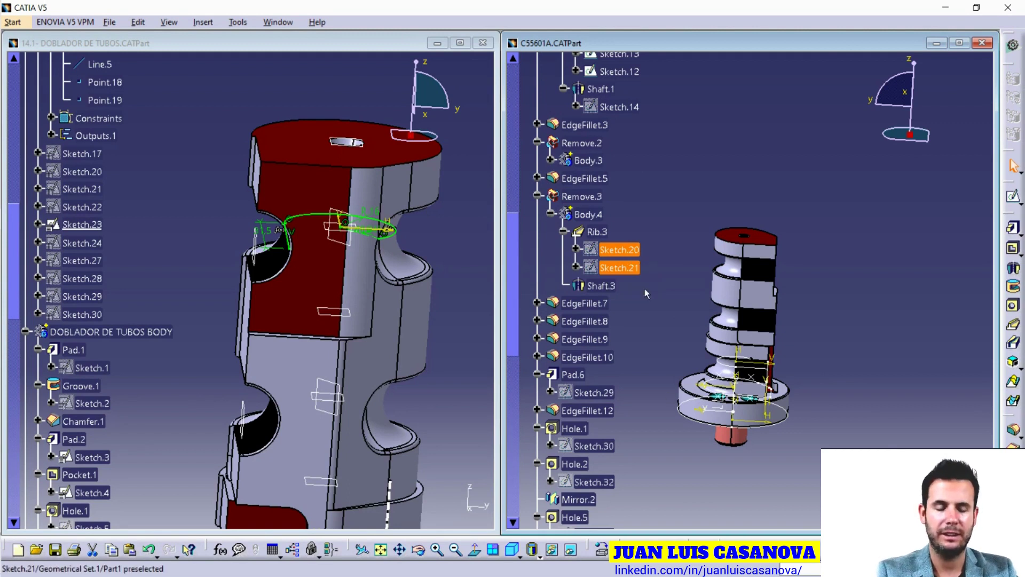
{"action": "left_click", "coordinate": [554, 551]}
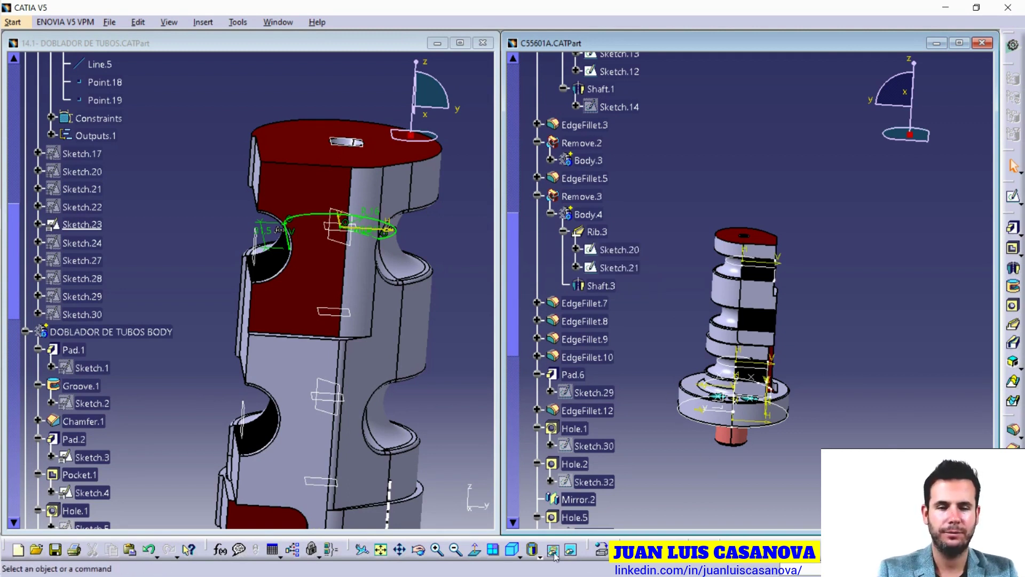
Highlight Rib.3's Sketch.21 profile and open Sketch.21 in the sketcher.
{"action": "middle_click_drag", "start_coordinate": [791, 370], "coordinate": [791, 321], "text": "ctrl"}
{"action": "left_click", "coordinate": [597, 231]}
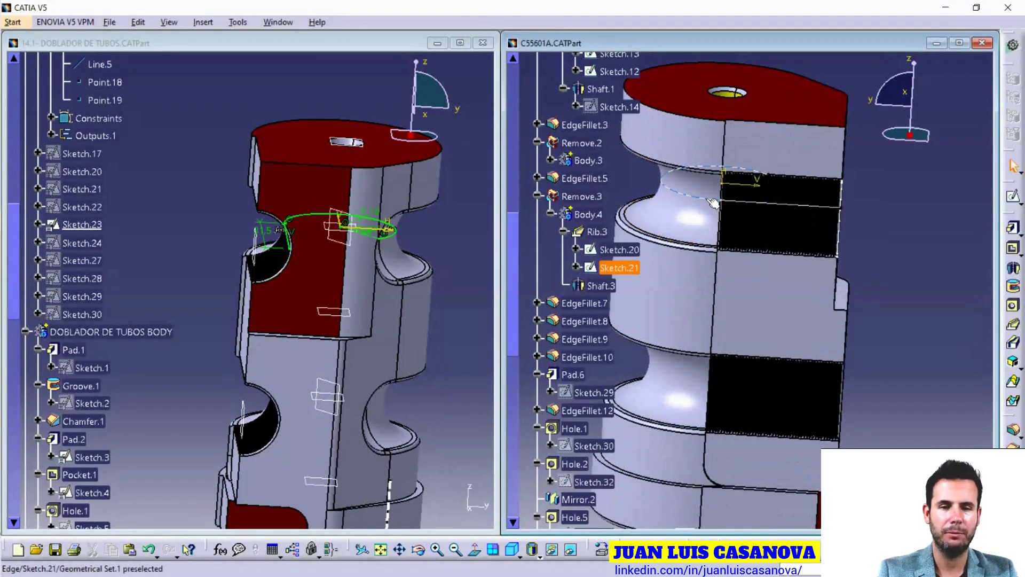
{"action": "left_click", "coordinate": [623, 267]}
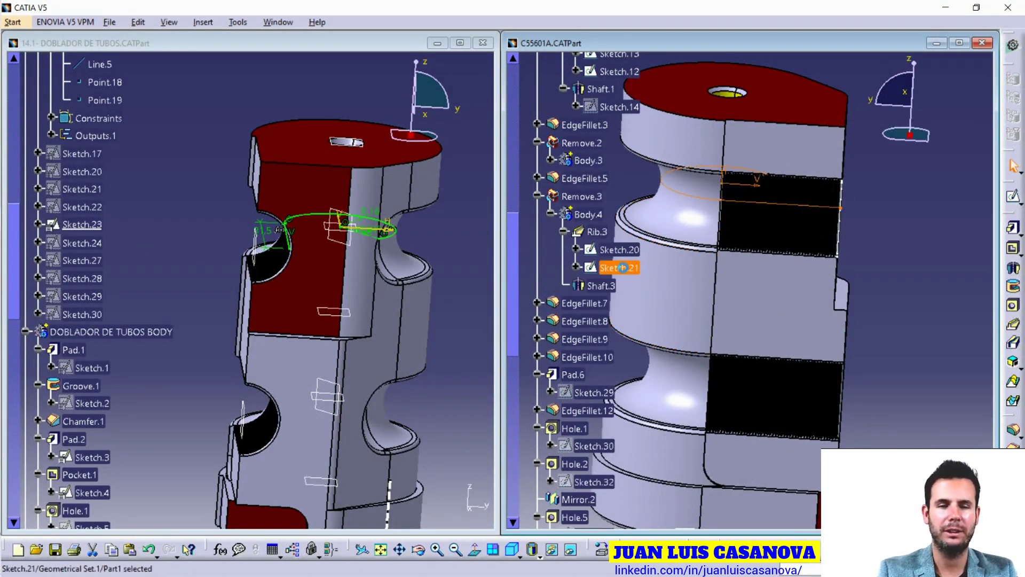
{"action": "double_click", "coordinate": [622, 267]}
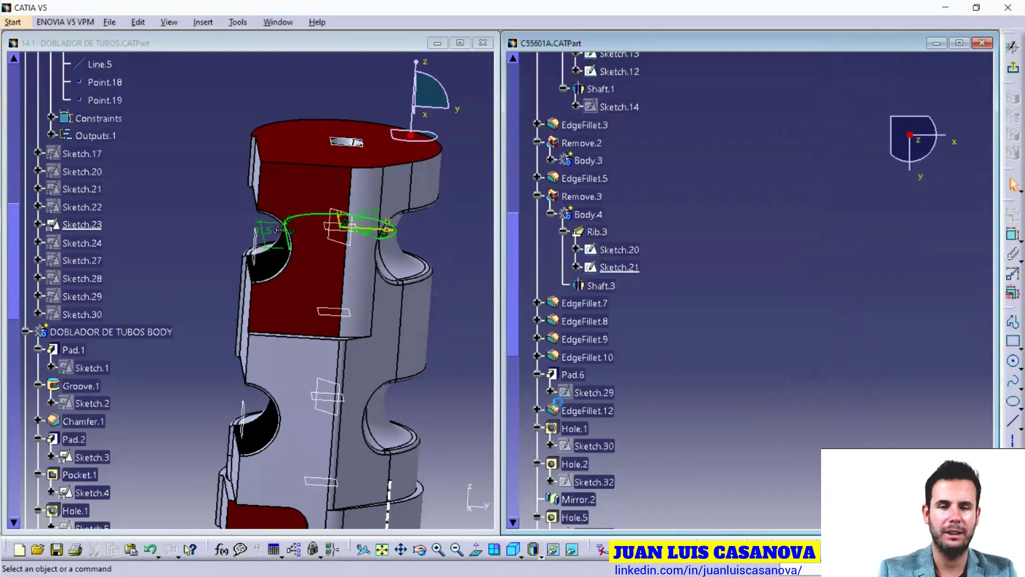
Analyse Sketch.21 with Diagnostic sorted by Status, then select the under-constrained Point.7.
{"action": "left_click", "coordinate": [382, 549]}
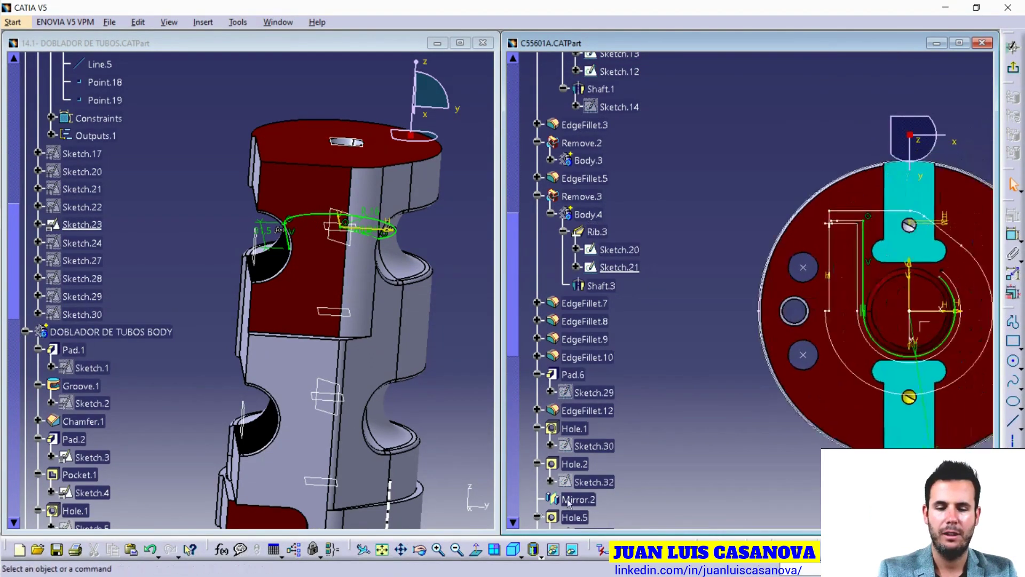
{"action": "middle_click_drag", "start_coordinate": [744, 394], "coordinate": [744, 342]}
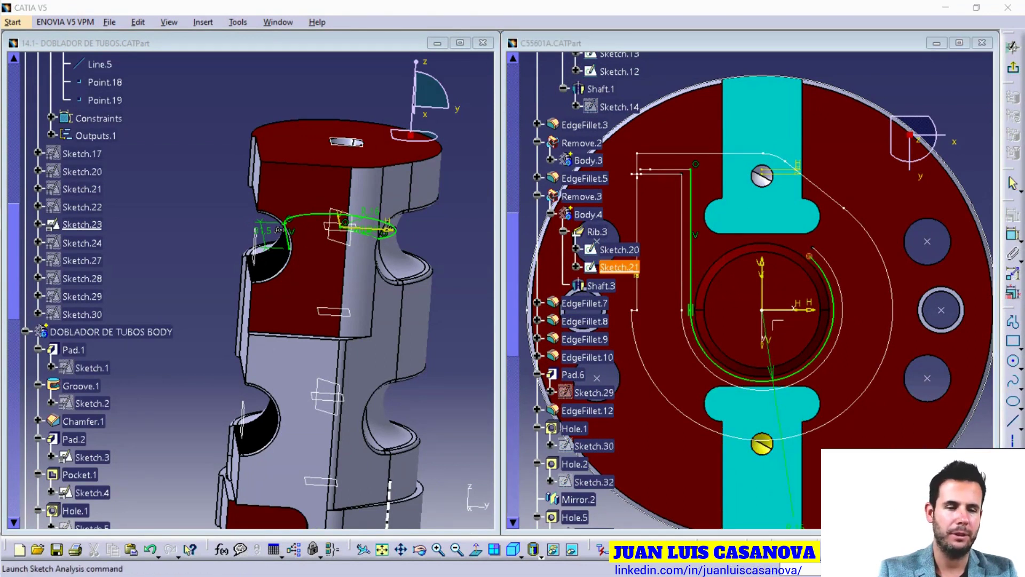
{"action": "left_click", "coordinate": [1013, 215]}
{"action": "mouse_move", "coordinate": [729, 72]}
{"action": "left_mouse_down"}
{"action": "mouse_move", "coordinate": [443, 107]}
{"action": "mouse_move", "coordinate": [339, 106]}
{"action": "left_mouse_up"}
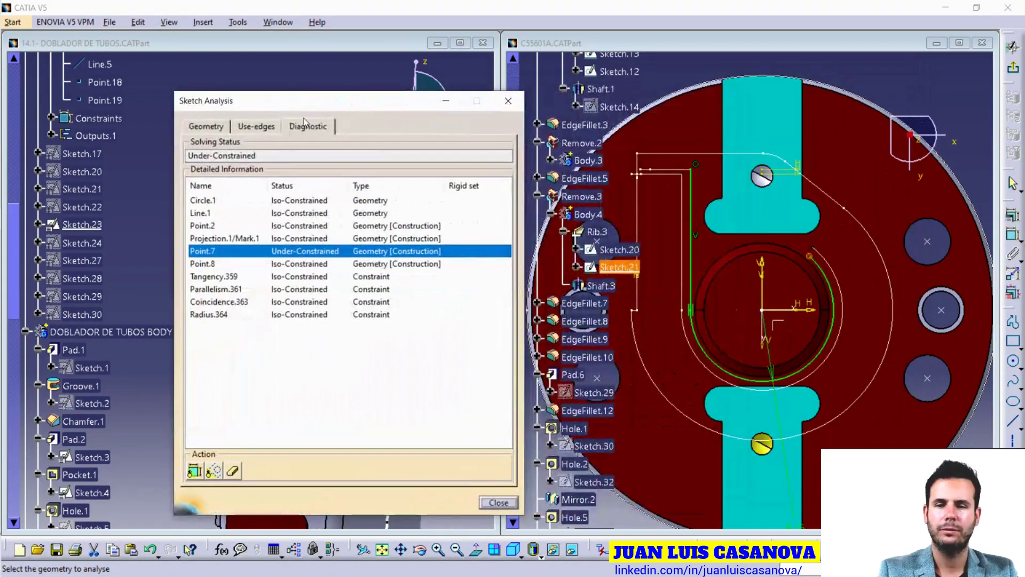
{"action": "left_click", "coordinate": [302, 186]}
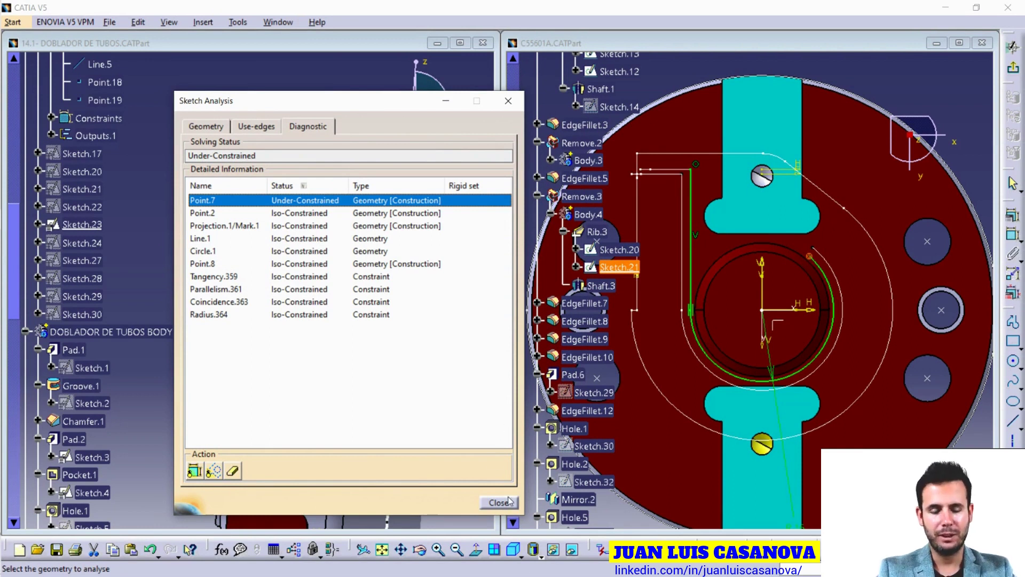
{"action": "key", "text": "Escape"}
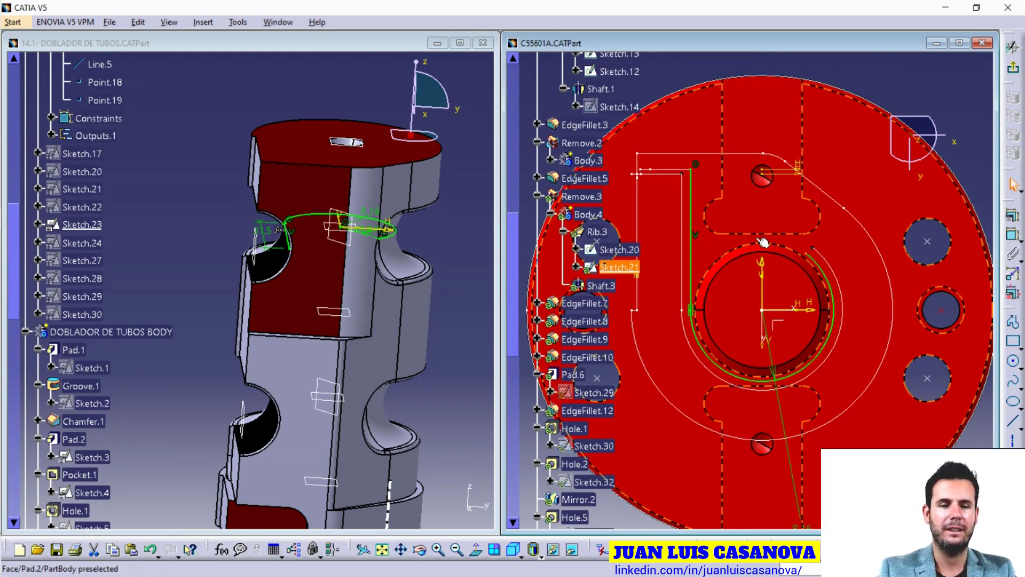
{"action": "left_click", "coordinate": [790, 161]}
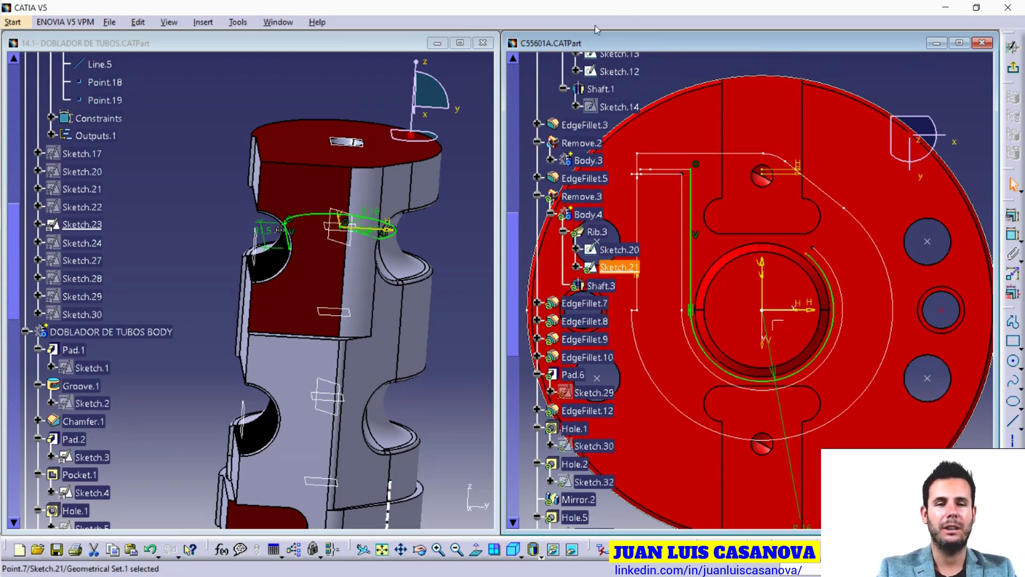
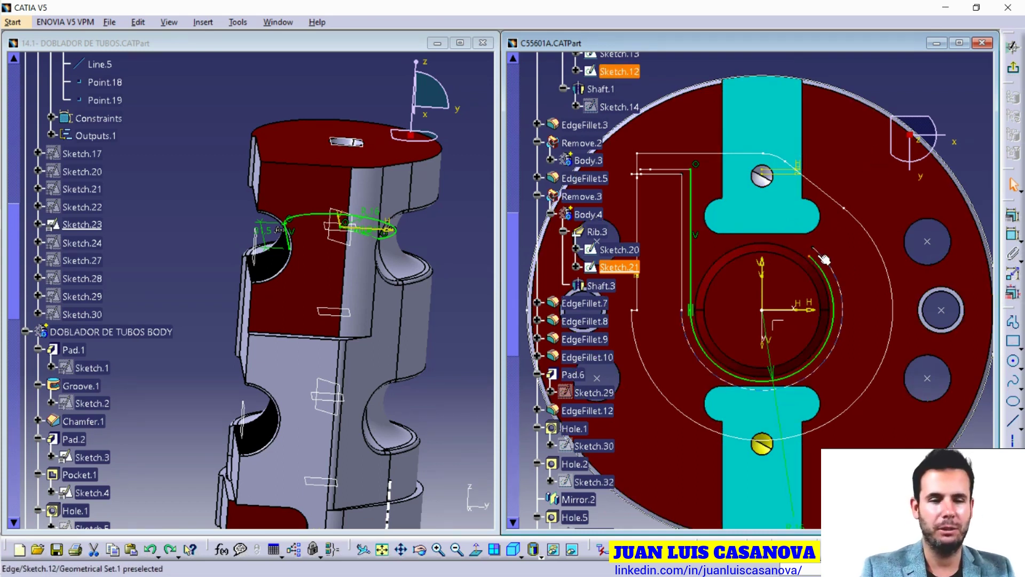
Orbit the red disc, set Normal View on Sketch.21's plane, and launch Sketch Analysis.
{"action": "mouse_move", "coordinate": [812, 261]}
{"action": "middle_mouse_down"}
{"action": "mouse_move", "coordinate": [804, 323]}
{"action": "mouse_move", "coordinate": [717, 426]}
{"action": "mouse_move", "coordinate": [779, 256]}
{"action": "mouse_move", "coordinate": [832, 234]}
{"action": "middle_mouse_up"}
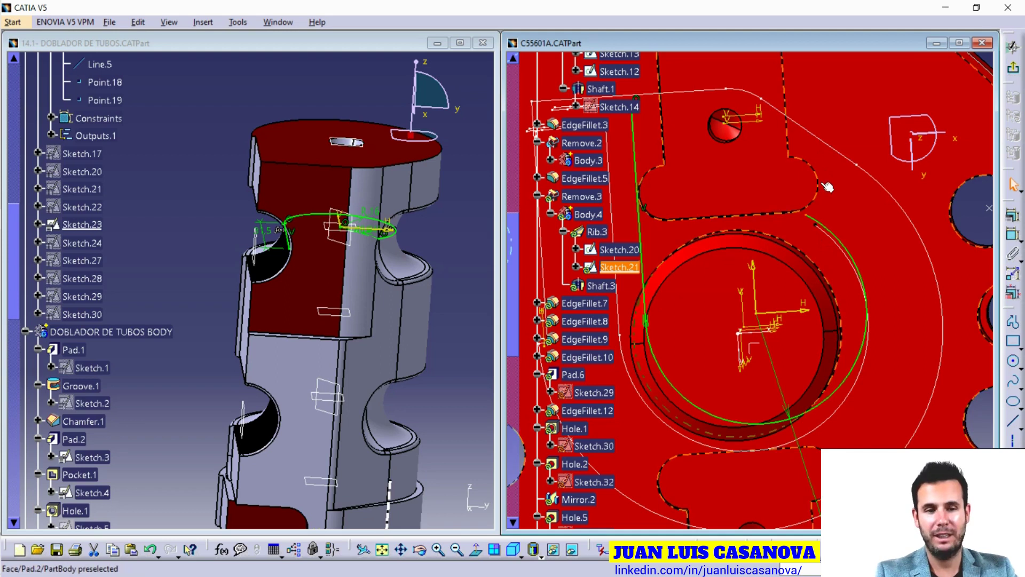
{"action": "middle_click_drag", "start_coordinate": [761, 331], "coordinate": [761, 372]}
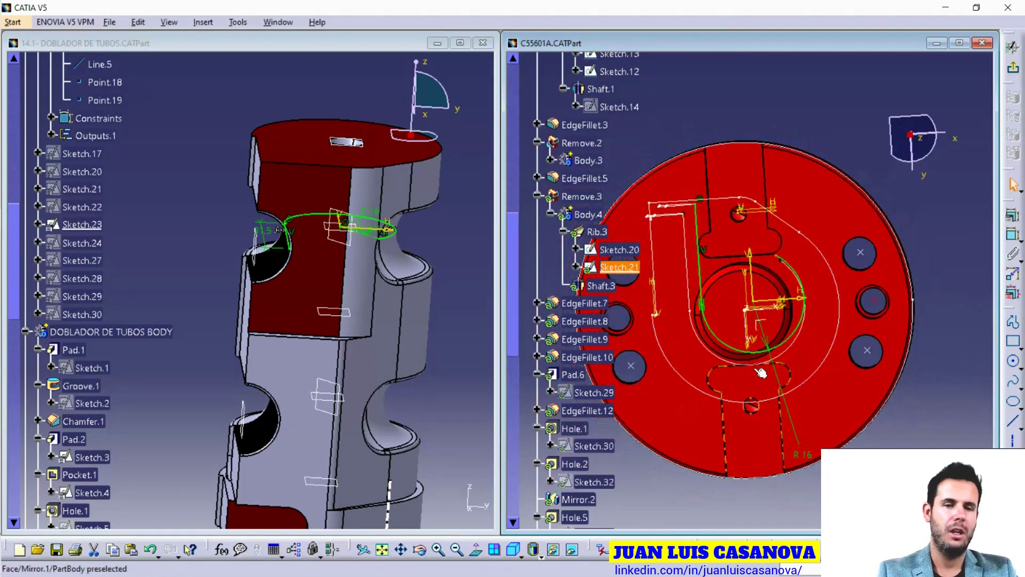
{"action": "middle_click_drag", "start_coordinate": [747, 312], "coordinate": [842, 67]}
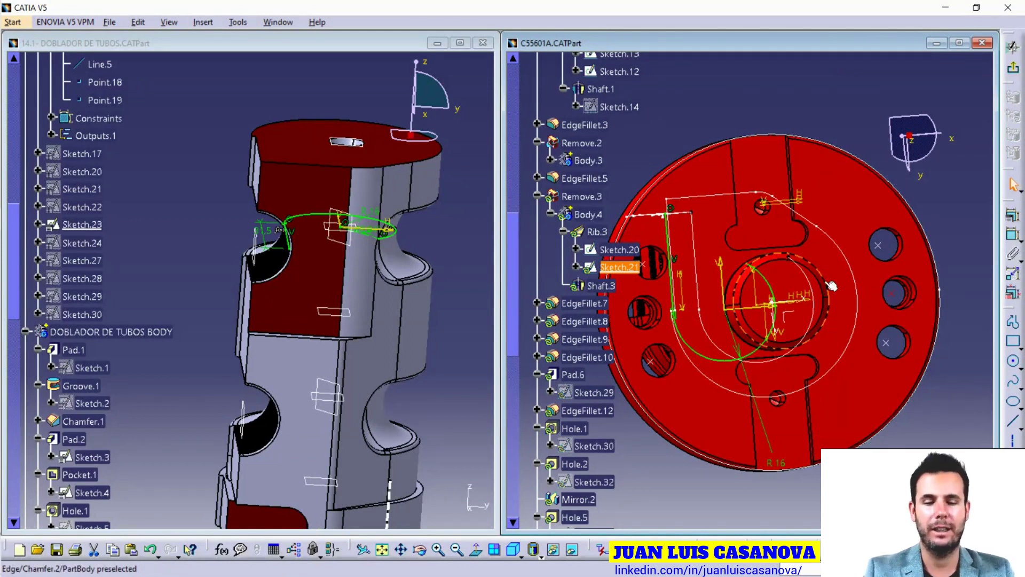
{"action": "mouse_move", "coordinate": [831, 285]}
{"action": "middle_mouse_down"}
{"action": "mouse_move", "coordinate": [814, 303]}
{"action": "mouse_move", "coordinate": [806, 233]}
{"action": "mouse_move", "coordinate": [836, 283]}
{"action": "middle_mouse_up"}
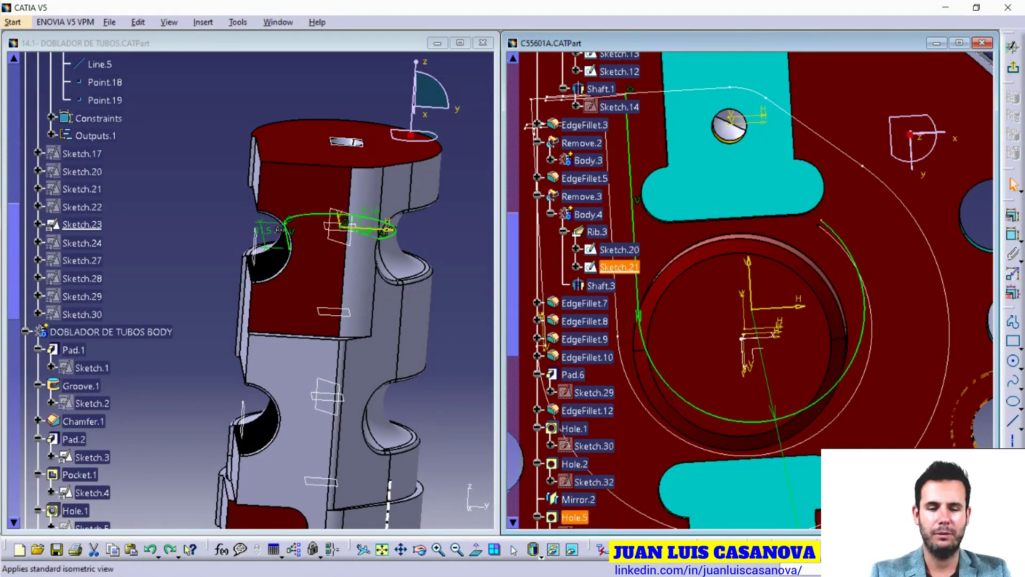
{"action": "left_click", "coordinate": [475, 549]}
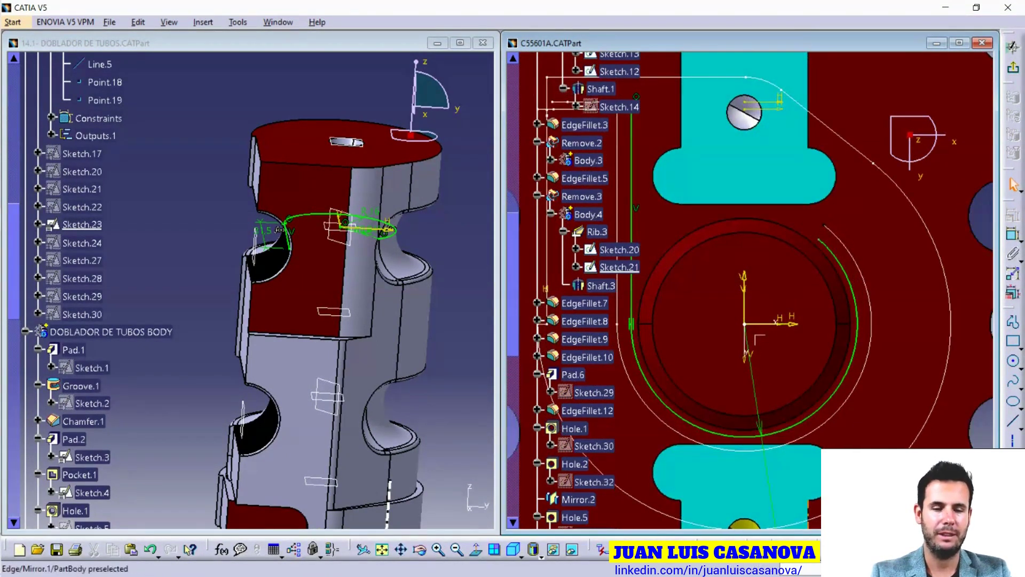
{"action": "left_click", "coordinate": [602, 549]}
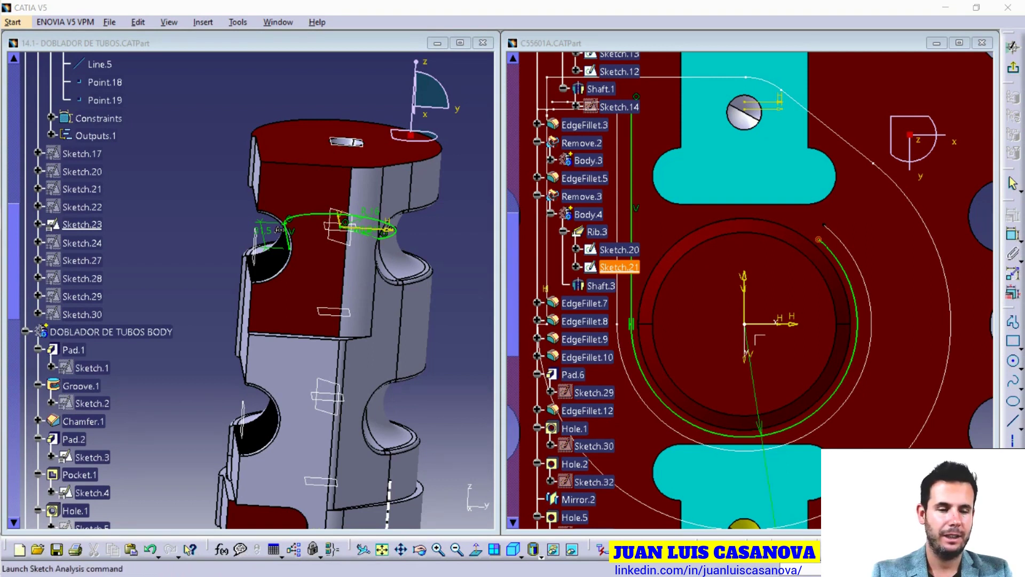
In Sketch Analysis Use-edges, confirm Coincidence.363 to Pad.5/Edge.1 is the only external reference.
{"action": "left_click", "coordinate": [262, 127]}
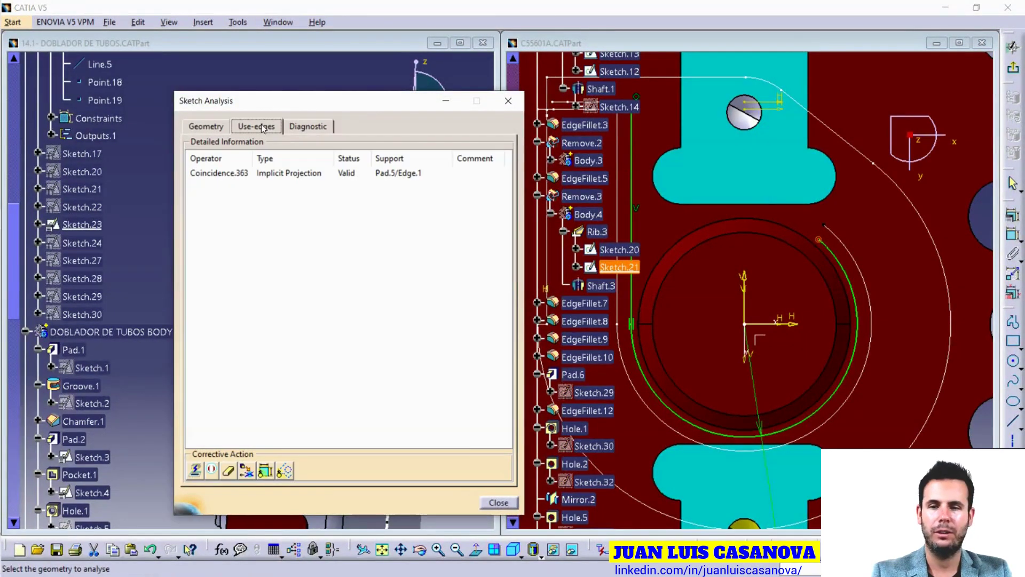
{"action": "left_click", "coordinate": [400, 173]}
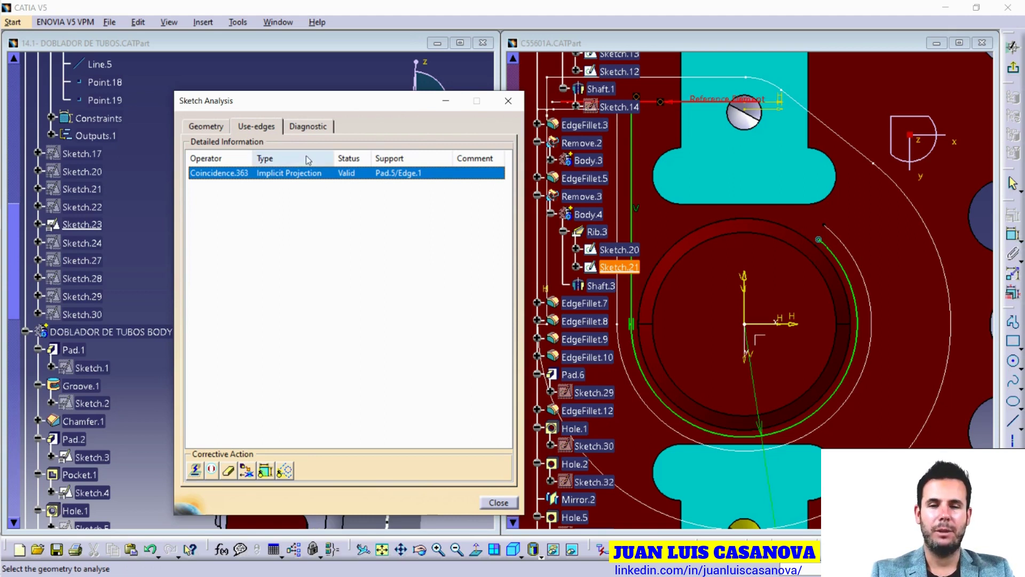
{"action": "left_click", "coordinate": [498, 502]}
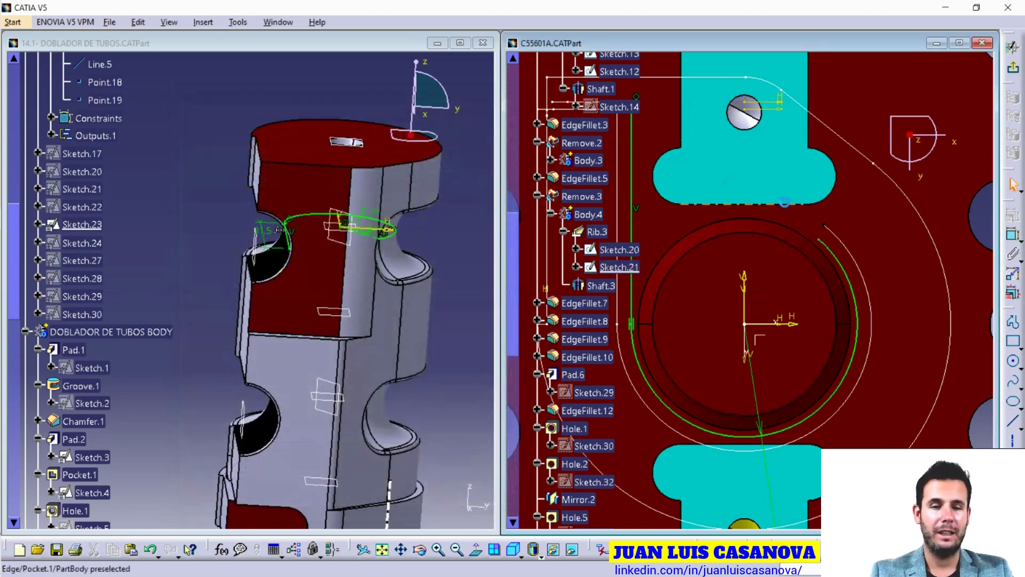
Zoom out over the disc and exit the Sketcher back to the 3D part.
{"action": "mouse_move", "coordinate": [790, 235]}
{"action": "middle_mouse_down", "text": "ctrl"}
{"action": "mouse_move", "coordinate": [802, 357]}
{"action": "mouse_move", "coordinate": [740, 427]}
{"action": "mouse_move", "coordinate": [806, 417]}
{"action": "mouse_move", "coordinate": [745, 405]}
{"action": "middle_mouse_up", "text": "ctrl"}
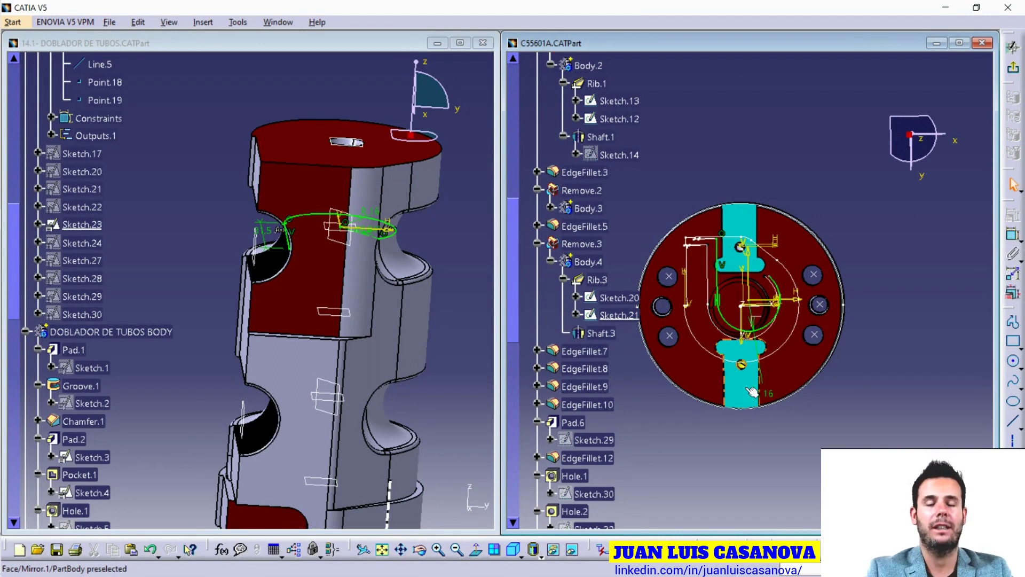
{"action": "mouse_move", "coordinate": [751, 391]}
{"action": "middle_mouse_down"}
{"action": "mouse_move", "coordinate": [765, 409]}
{"action": "mouse_move", "coordinate": [758, 393]}
{"action": "middle_mouse_up"}
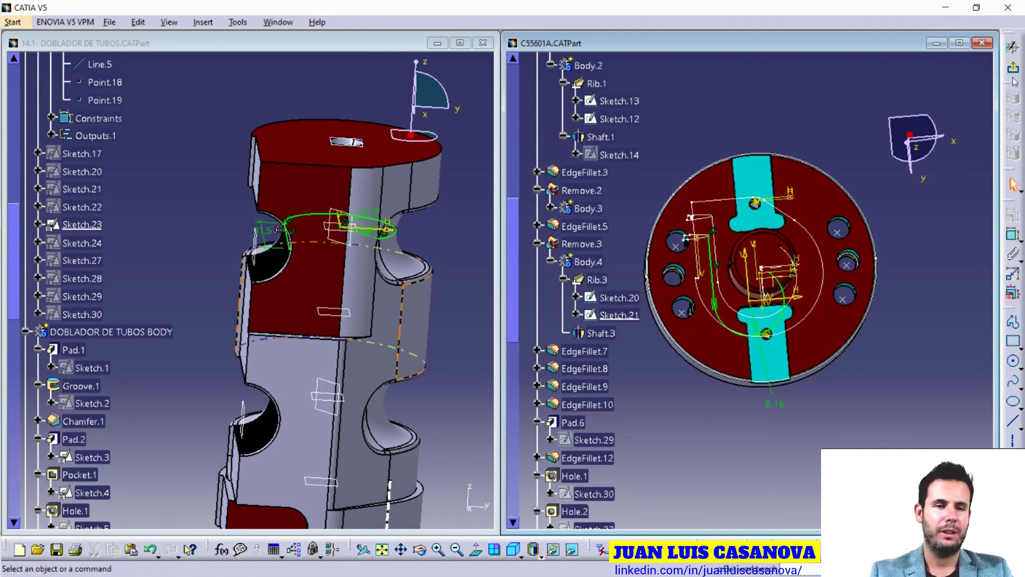
{"action": "left_click", "coordinate": [1014, 47]}
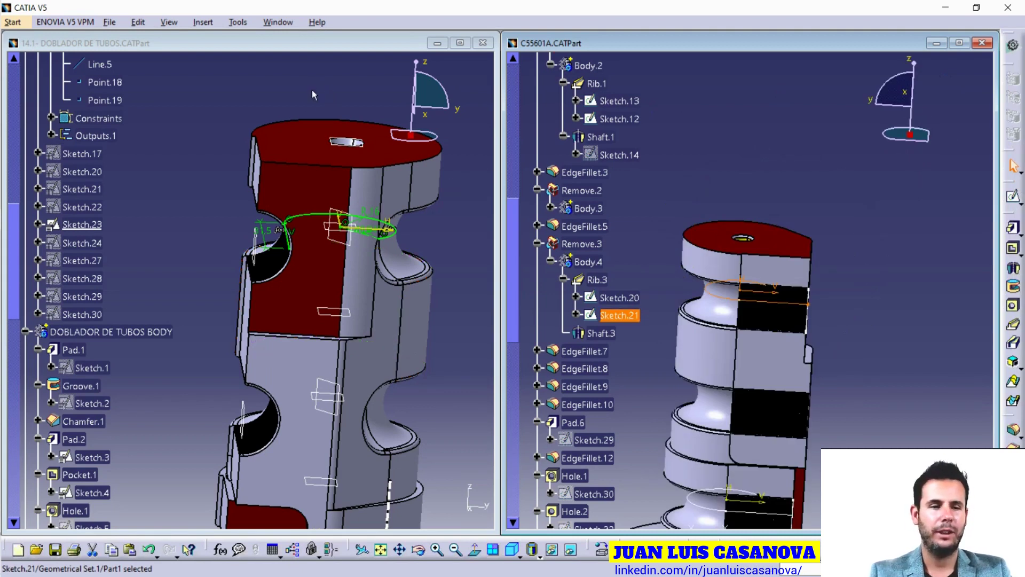
Orbit the part to its grooved side and select Sketch.20 under Rib.3 in the tree.
{"action": "mouse_move", "coordinate": [796, 320]}
{"action": "middle_mouse_down"}
{"action": "mouse_move", "coordinate": [807, 311]}
{"action": "mouse_move", "coordinate": [732, 367]}
{"action": "mouse_move", "coordinate": [756, 160]}
{"action": "mouse_move", "coordinate": [710, 278]}
{"action": "middle_mouse_up"}
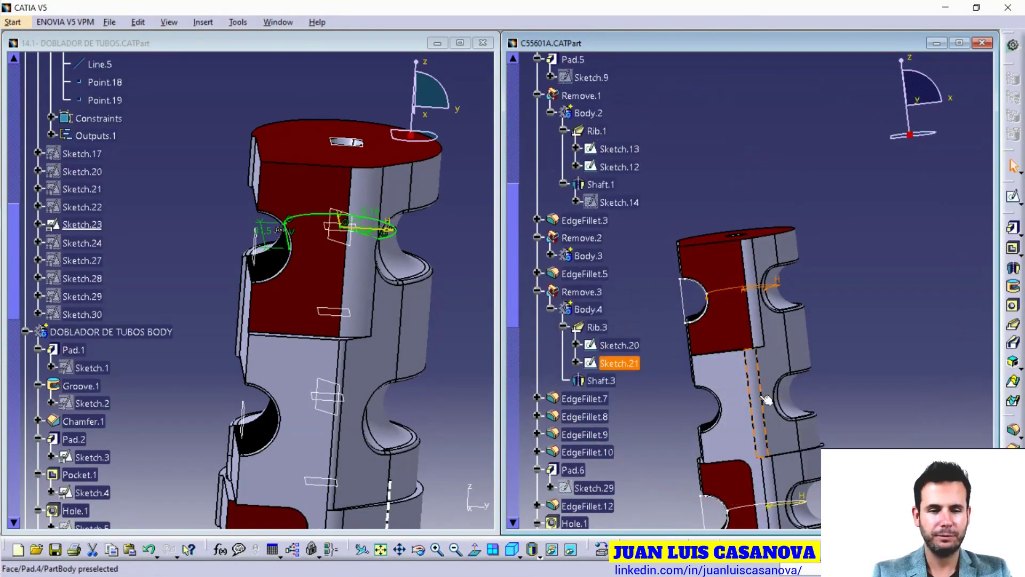
{"action": "left_click", "coordinate": [689, 312], "text": "ctrl"}
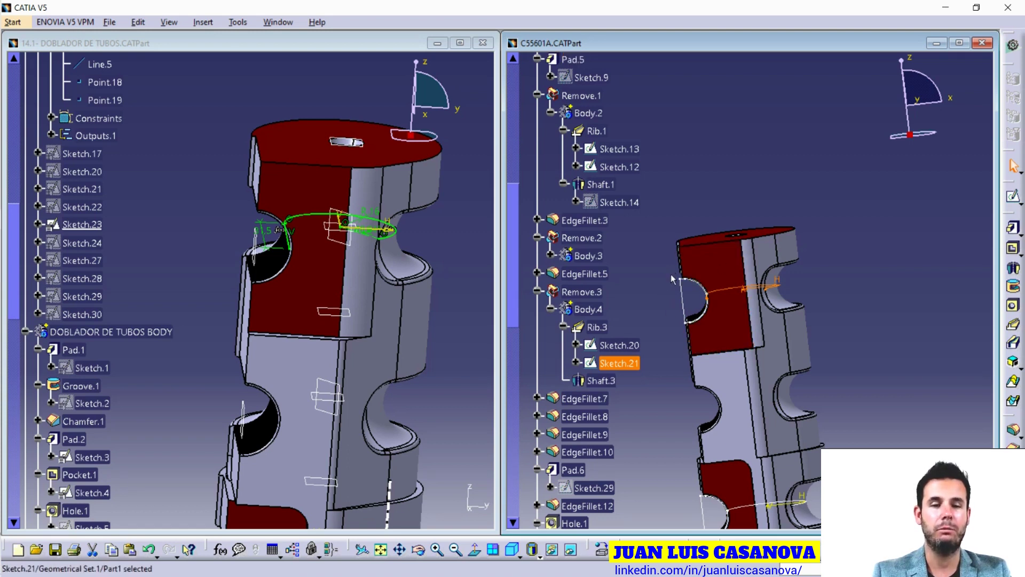
{"action": "scroll", "coordinate": [677, 364], "scroll_direction": "up", "scroll_amount": 3}
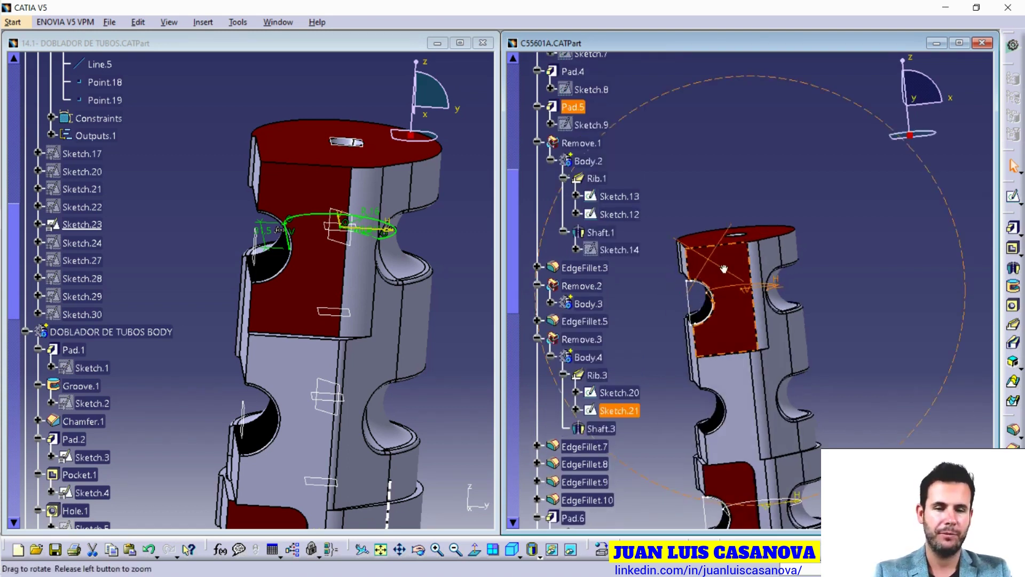
{"action": "middle_click_drag", "start_coordinate": [684, 299], "coordinate": [713, 165]}
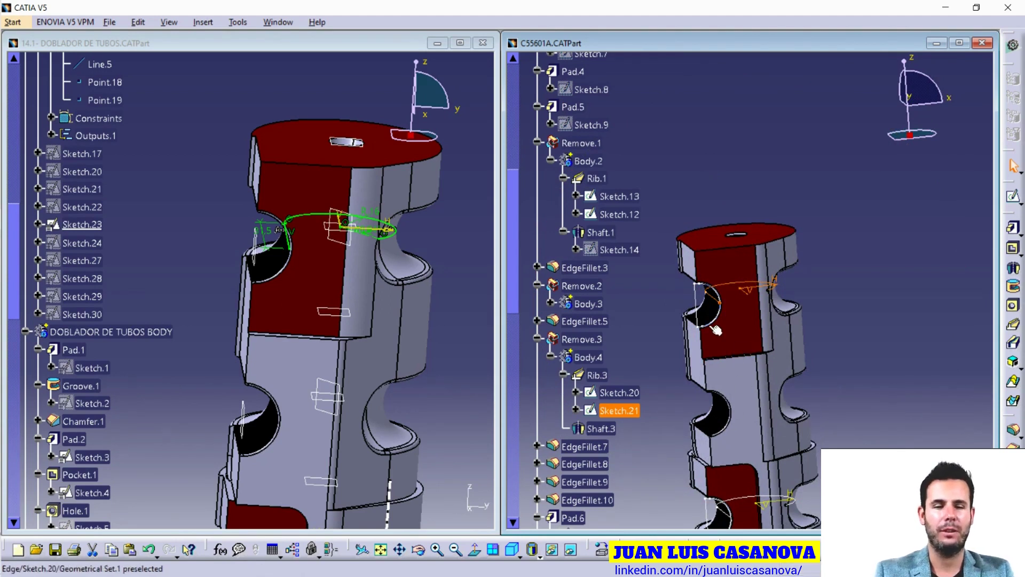
{"action": "left_click", "coordinate": [694, 290]}
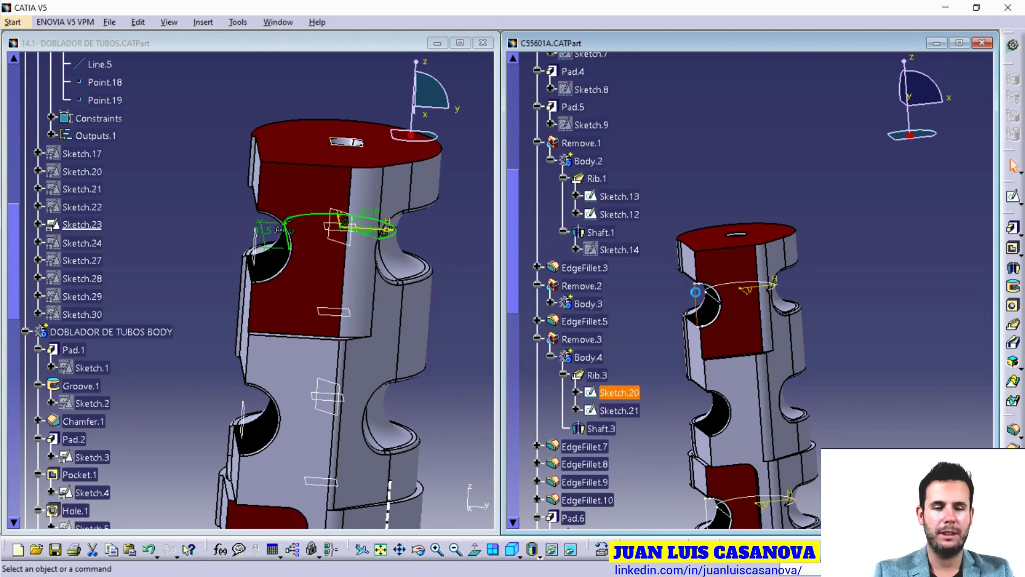
Edit Sketch.20 and view its R10 semicircular profile against the part's upper notch cutout.
{"action": "double_click", "coordinate": [695, 292]}
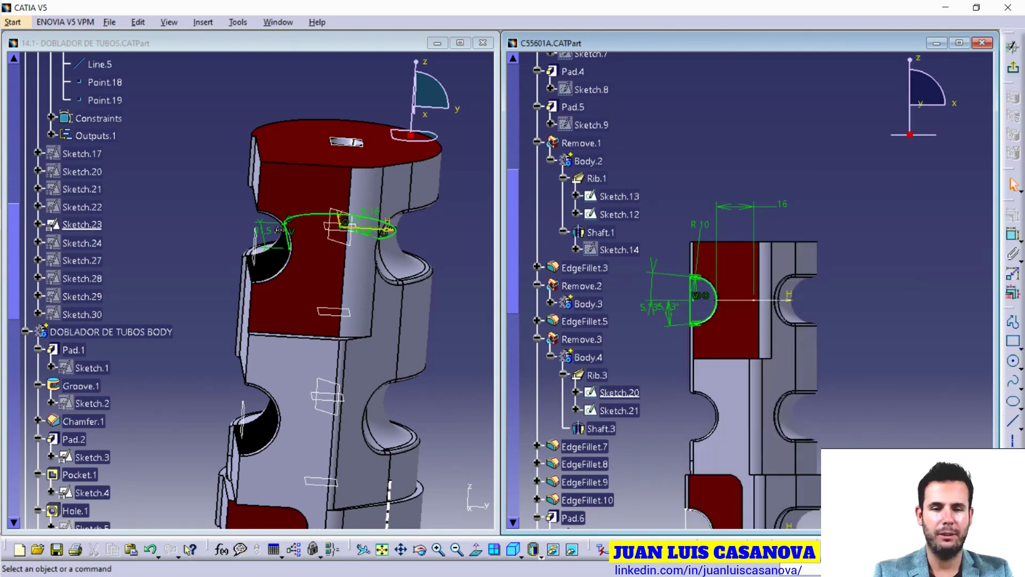
{"action": "middle_click_drag", "start_coordinate": [822, 385], "coordinate": [842, 415]}
{"action": "middle_click_drag", "start_coordinate": [794, 353], "coordinate": [774, 306]}
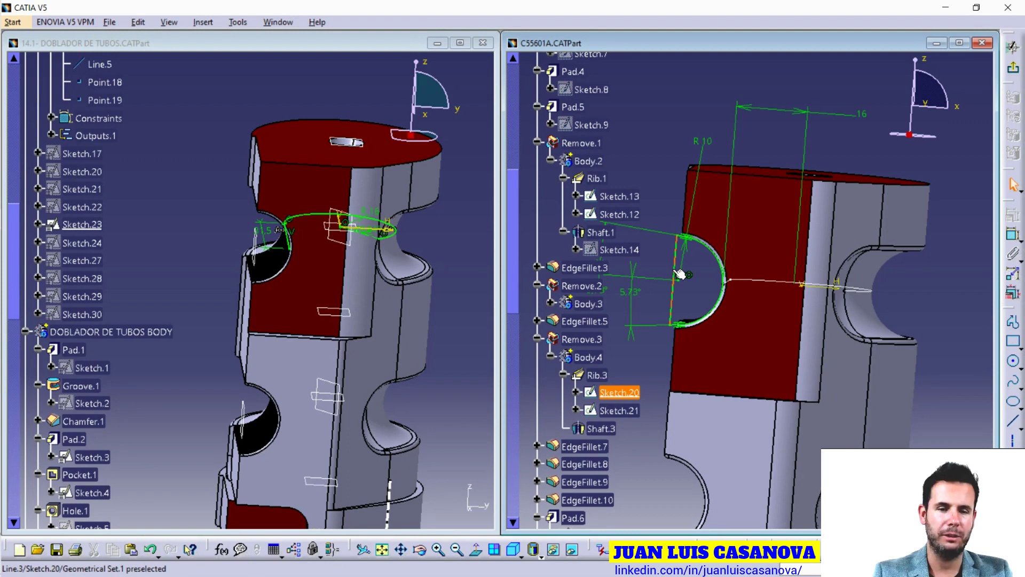
{"action": "mouse_move", "coordinate": [680, 274]}
{"action": "middle_mouse_down"}
{"action": "mouse_move", "coordinate": [672, 233]}
{"action": "mouse_move", "coordinate": [688, 321]}
{"action": "mouse_move", "coordinate": [813, 323]}
{"action": "middle_mouse_up"}
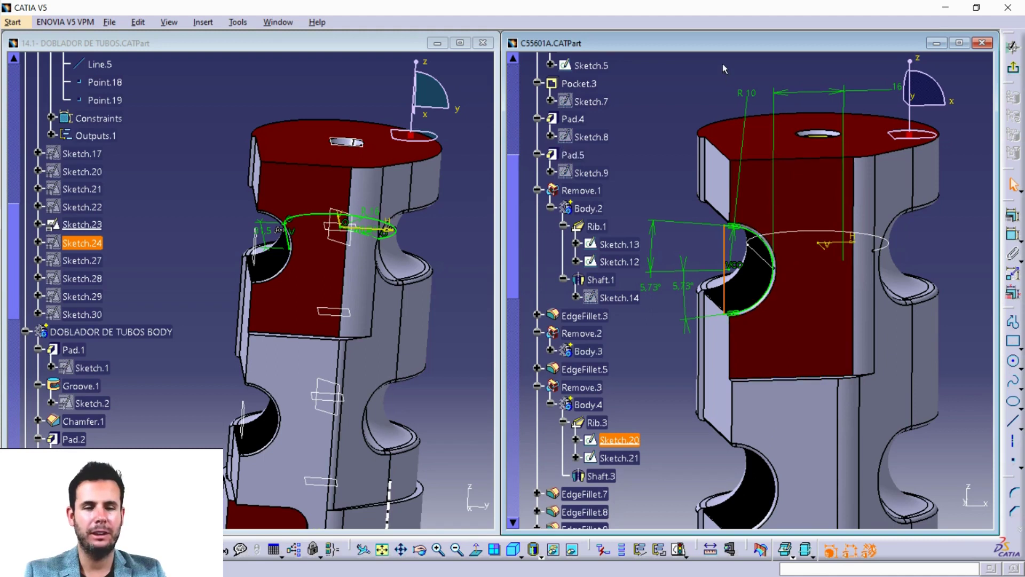
{"action": "scroll", "coordinate": [750, 289], "scroll_direction": "up", "scroll_amount": 5}
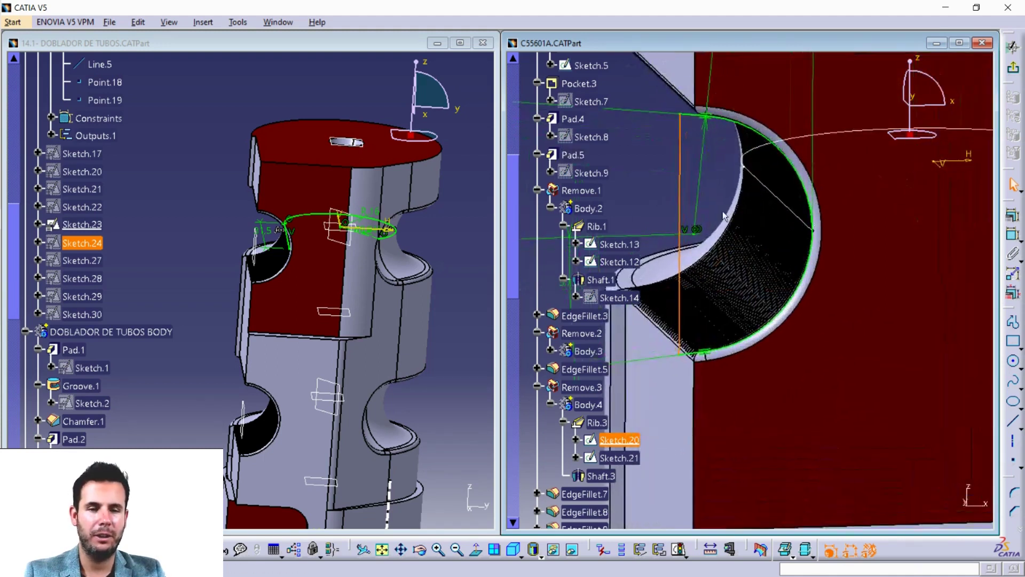
Show Line.3's parents and children and locate Coincidence.352 in the feature tree.
{"action": "right_click", "coordinate": [680, 171]}
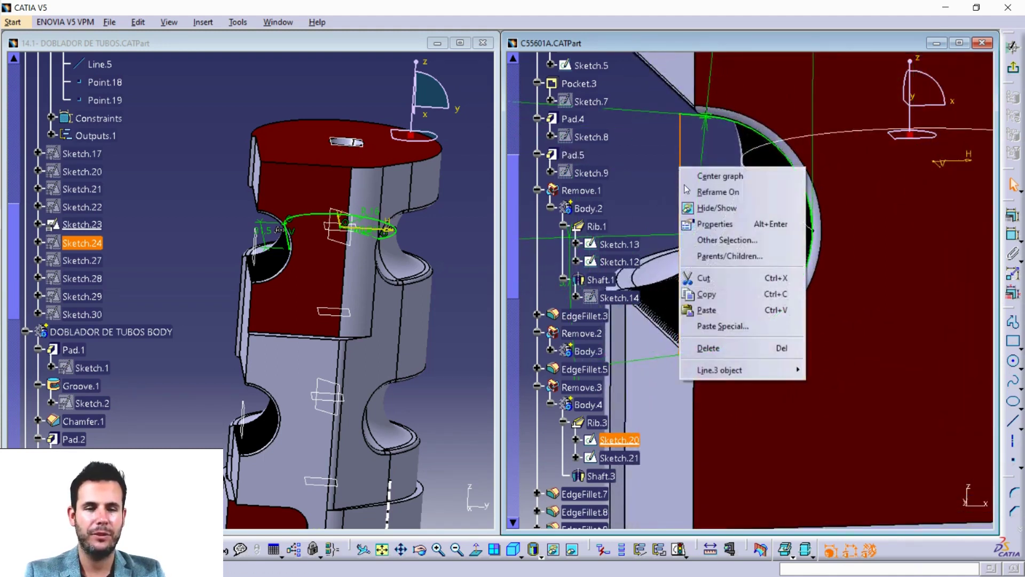
{"action": "left_click", "coordinate": [730, 257]}
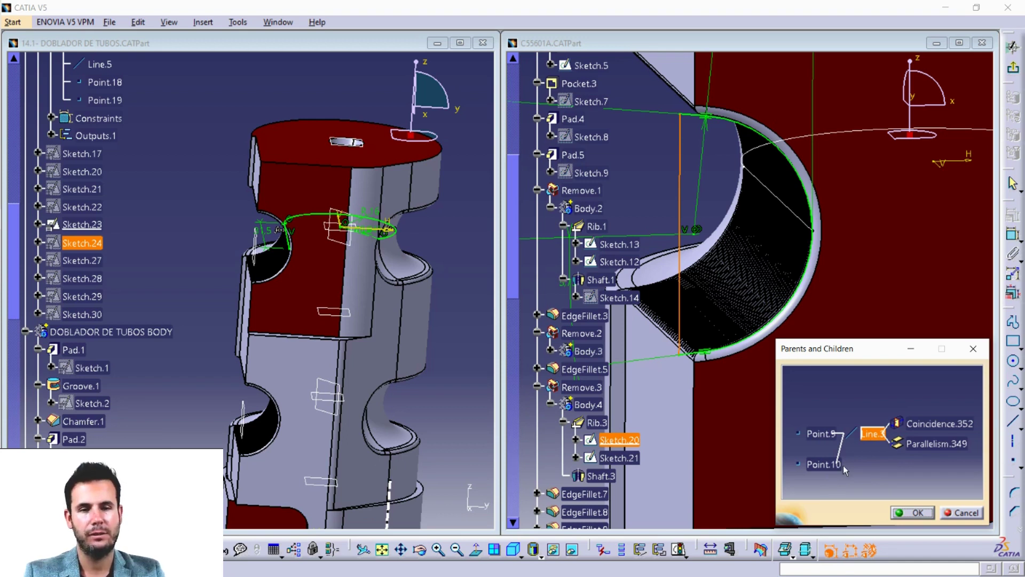
{"action": "left_click", "coordinate": [936, 426]}
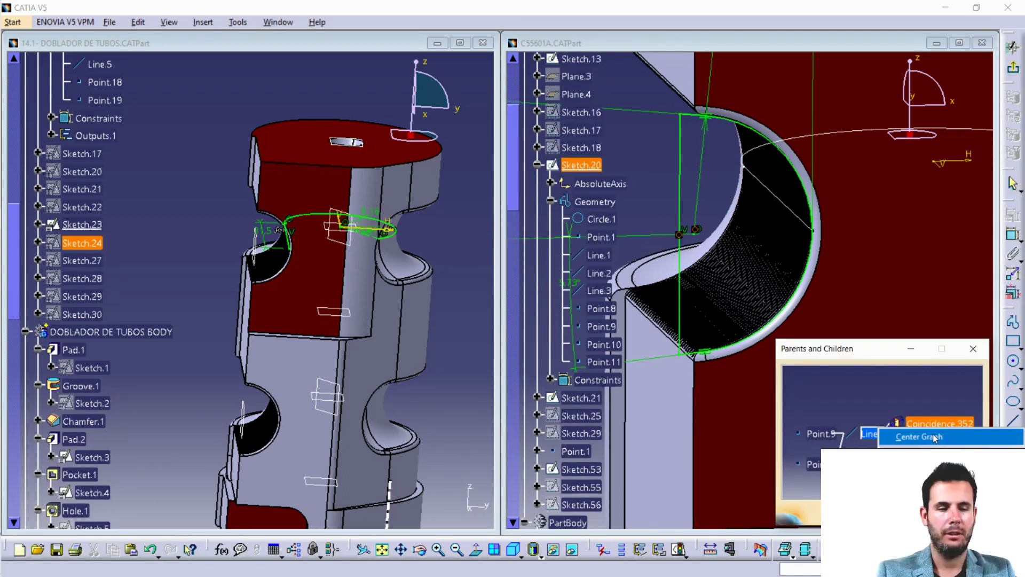
{"action": "left_click", "coordinate": [935, 437]}
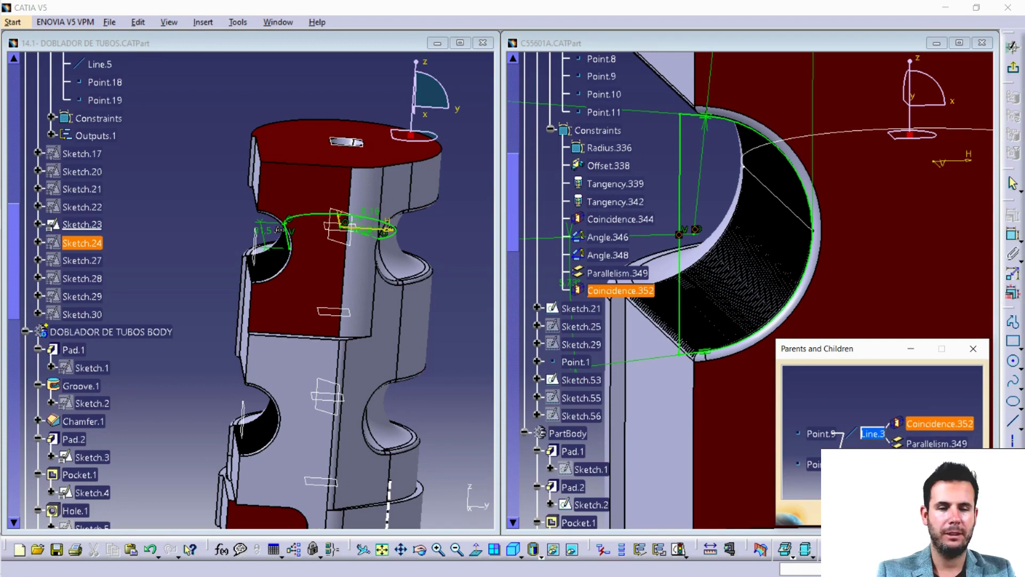
{"action": "left_click", "coordinate": [956, 512]}
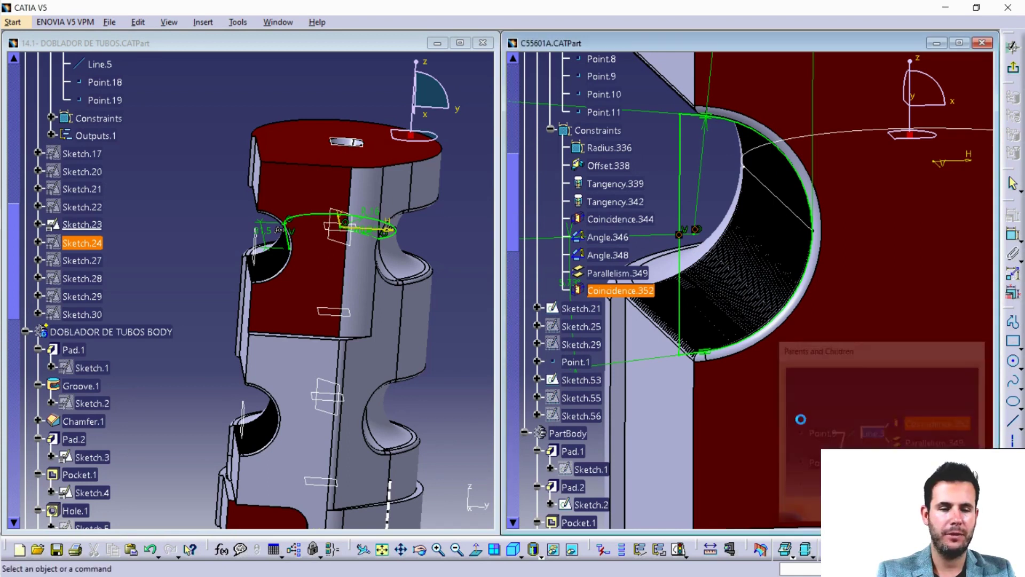
Inspect Coincidence.352's definition and its supporting imported 3D geometry.
{"action": "double_click", "coordinate": [621, 290]}
{"action": "left_click", "coordinate": [437, 436]}
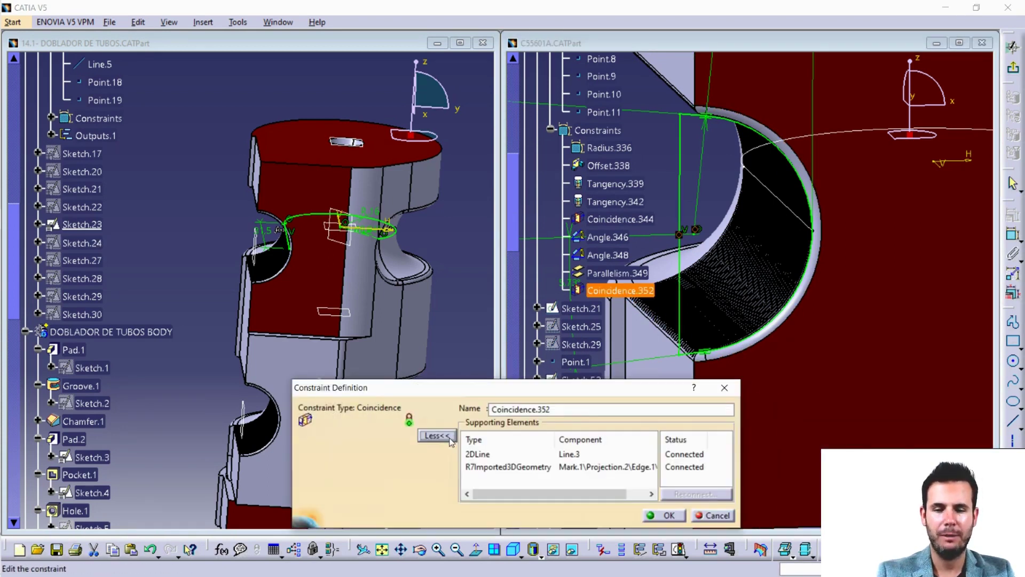
{"action": "left_click", "coordinate": [507, 467]}
{"action": "left_click_drag", "start_coordinate": [588, 494], "coordinate": [608, 497]}
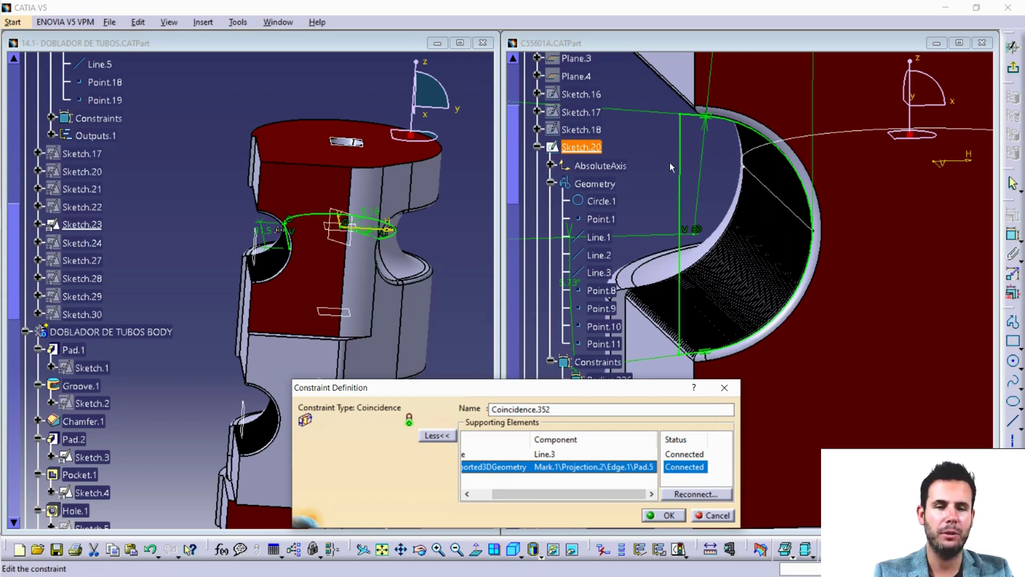
{"action": "left_click", "coordinate": [713, 516]}
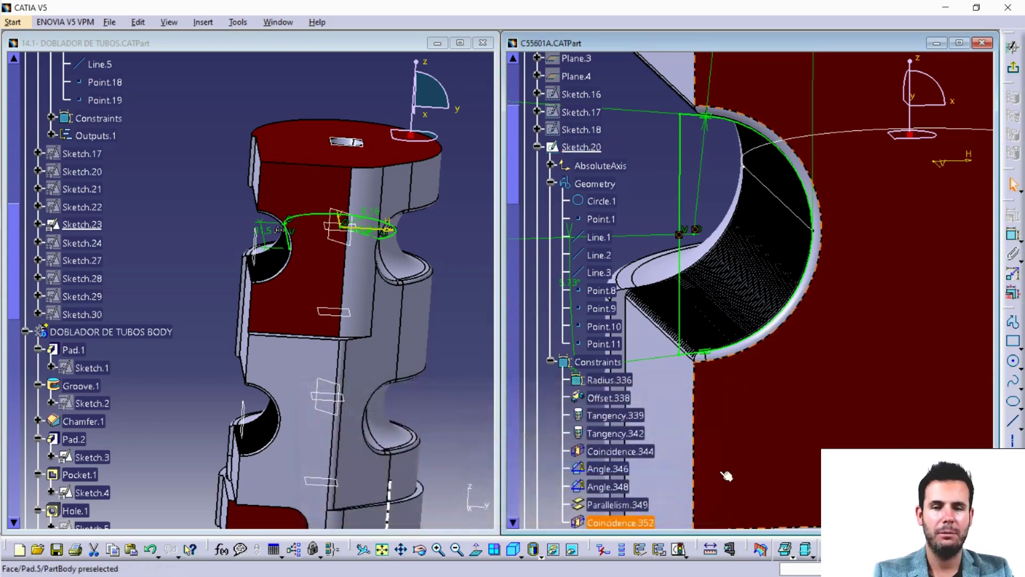
Scroll the tree to select Sketch.20 under Rib.3, then move toward Sketch.9 under Pad.5.
{"action": "scroll", "coordinate": [641, 342], "scroll_direction": "down", "scroll_amount": 3}
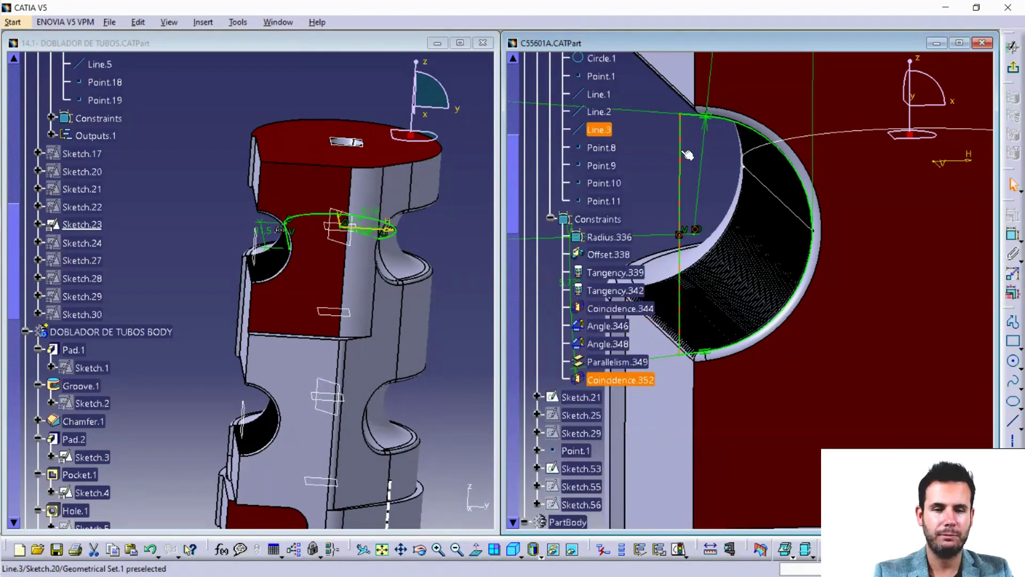
{"action": "scroll", "coordinate": [686, 203], "scroll_direction": "down", "scroll_amount": 4}
{"action": "scroll", "coordinate": [684, 251], "scroll_direction": "down", "scroll_amount": 4}
{"action": "scroll", "coordinate": [681, 299], "scroll_direction": "down", "scroll_amount": 4}
{"action": "scroll", "coordinate": [677, 350], "scroll_direction": "down", "scroll_amount": 4}
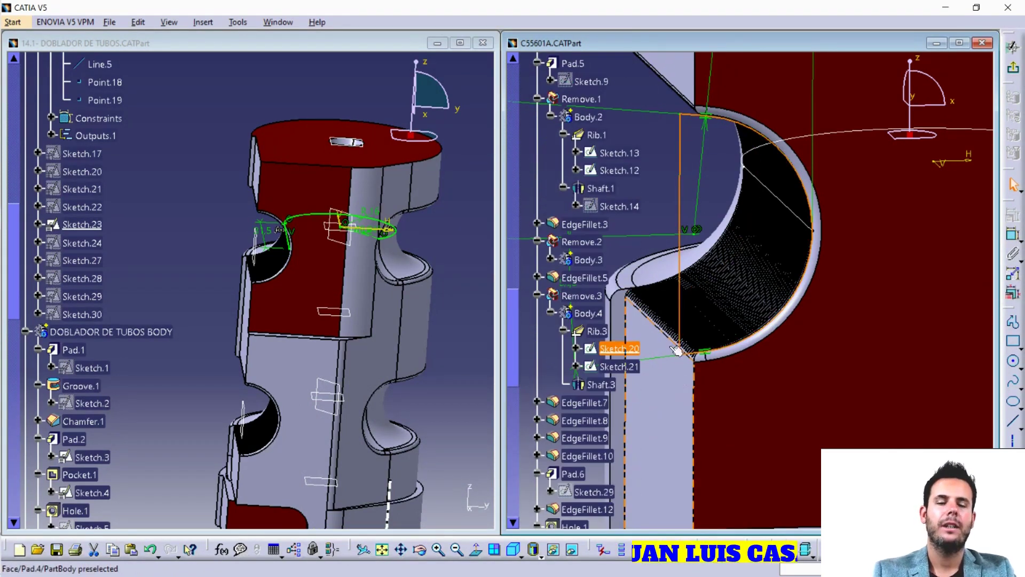
{"action": "left_click", "coordinate": [679, 347]}
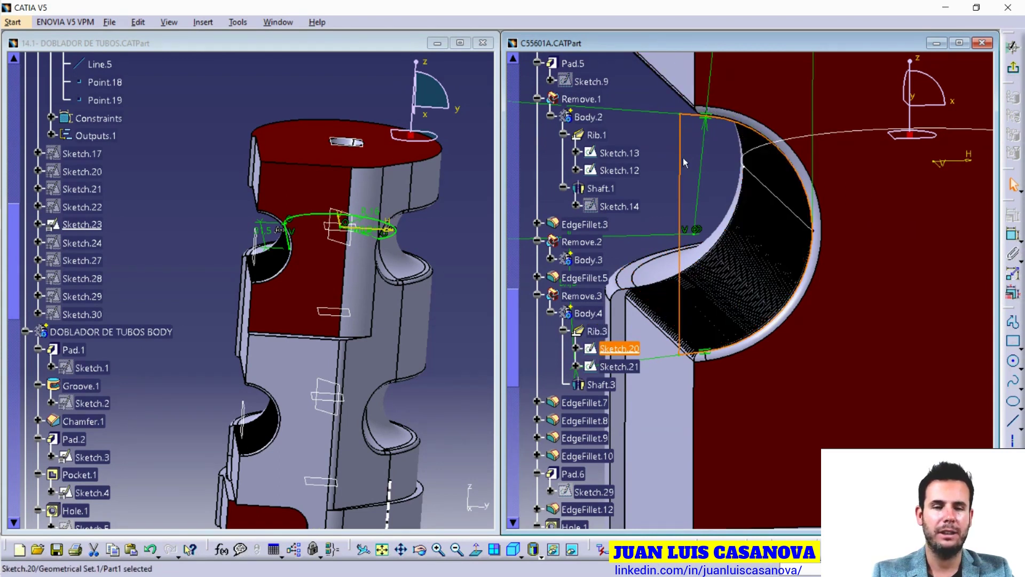
{"action": "scroll", "coordinate": [626, 241], "scroll_direction": "up", "scroll_amount": 6}
{"action": "scroll", "coordinate": [625, 236], "scroll_direction": "down", "scroll_amount": 2}
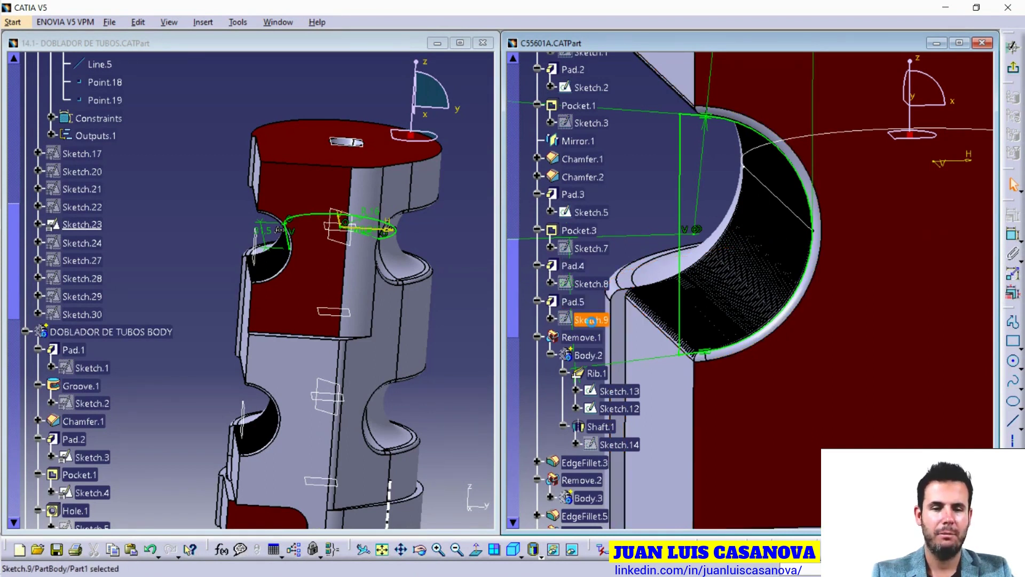
Edit Sketch.9 with Only Current Body on and orbit to view its profile on the part.
{"action": "double_click", "coordinate": [590, 321]}
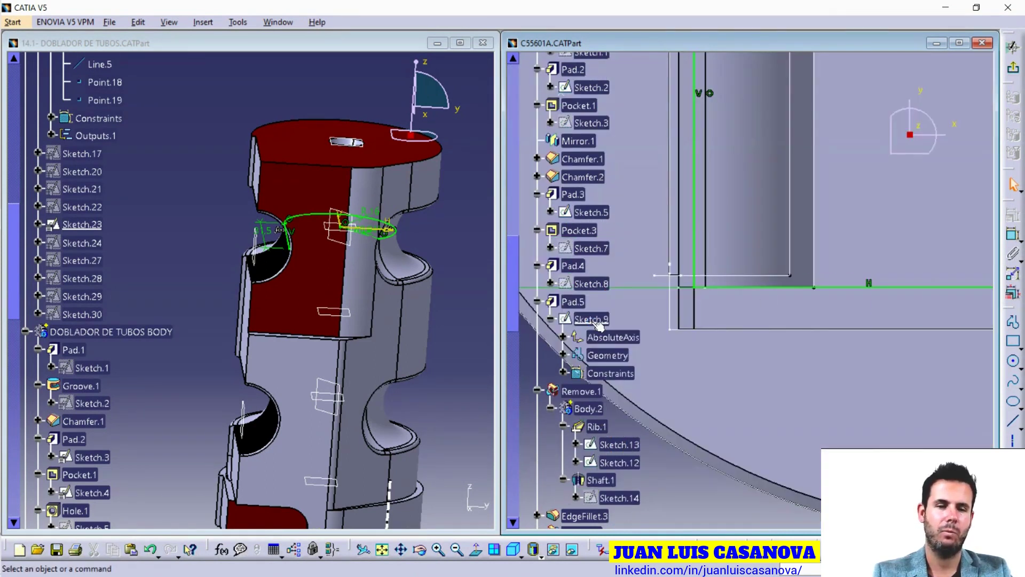
{"action": "mouse_move", "coordinate": [841, 352]}
{"action": "middle_mouse_down"}
{"action": "mouse_move", "coordinate": [841, 381]}
{"action": "mouse_move", "coordinate": [792, 268]}
{"action": "mouse_move", "coordinate": [683, 308]}
{"action": "middle_mouse_up"}
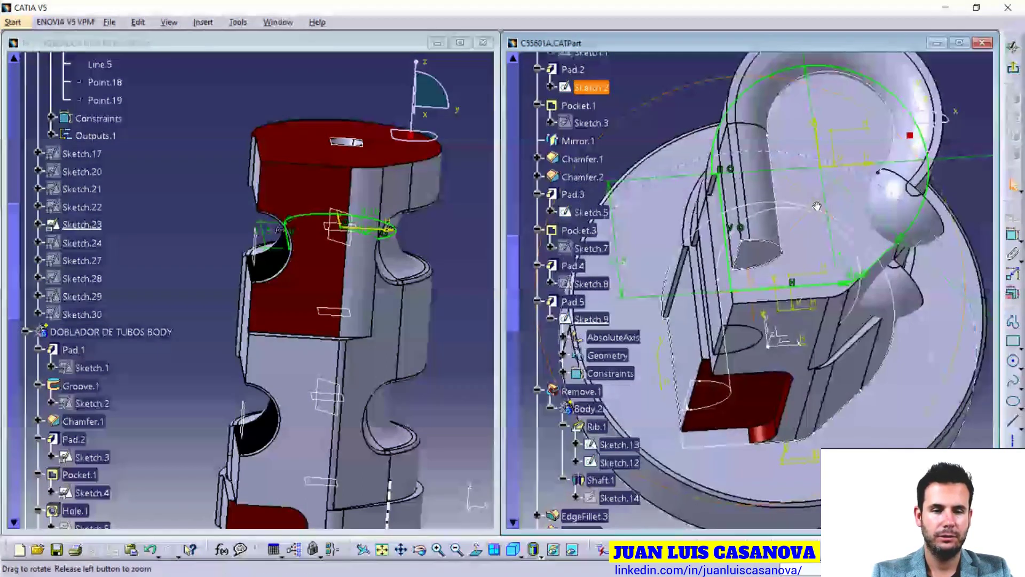
{"action": "left_click", "coordinate": [683, 309]}
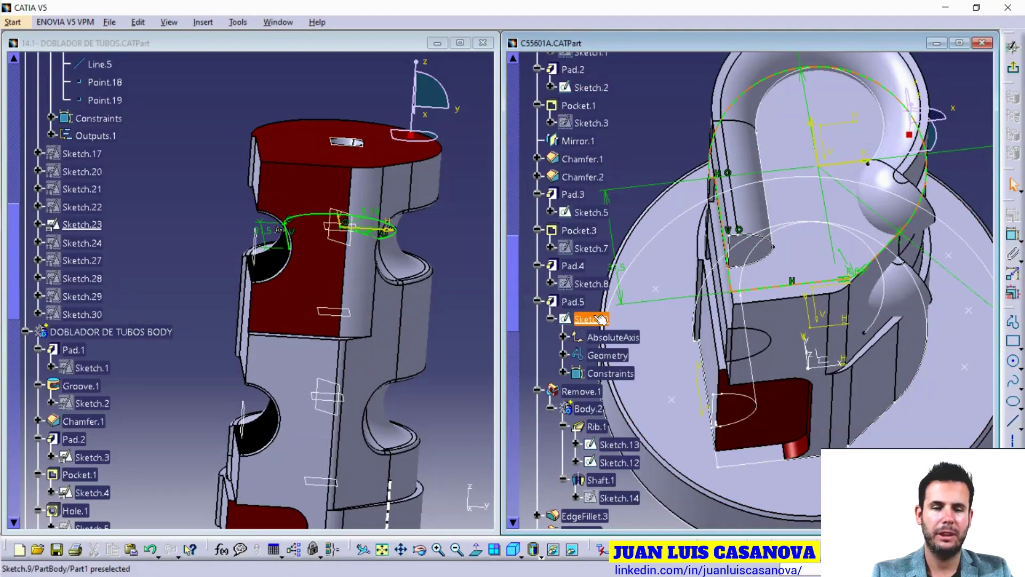
{"action": "mouse_move", "coordinate": [671, 341]}
{"action": "middle_mouse_down"}
{"action": "mouse_move", "coordinate": [768, 432]}
{"action": "mouse_move", "coordinate": [790, 505]}
{"action": "middle_mouse_up"}
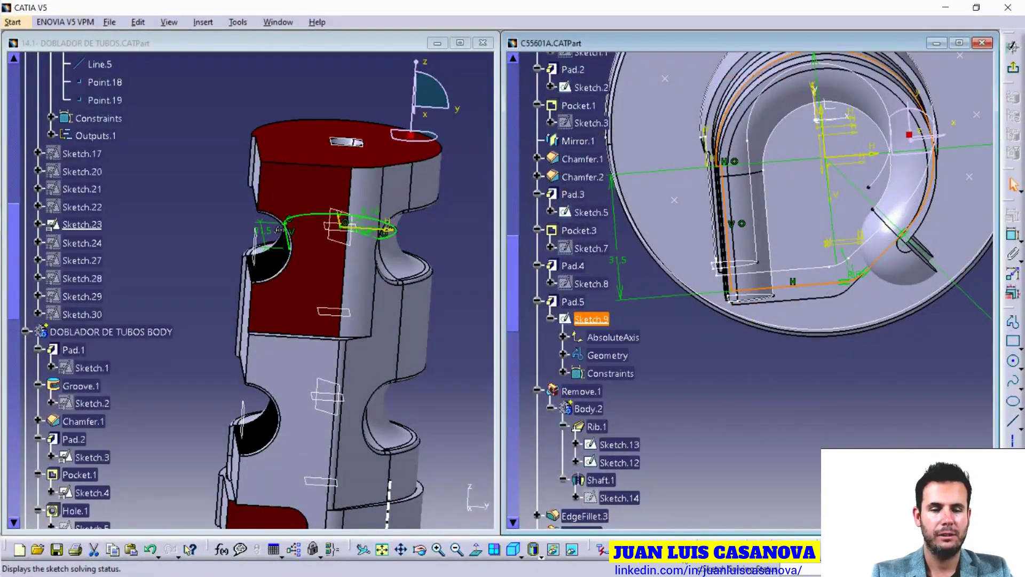
{"action": "left_click", "coordinate": [716, 551]}
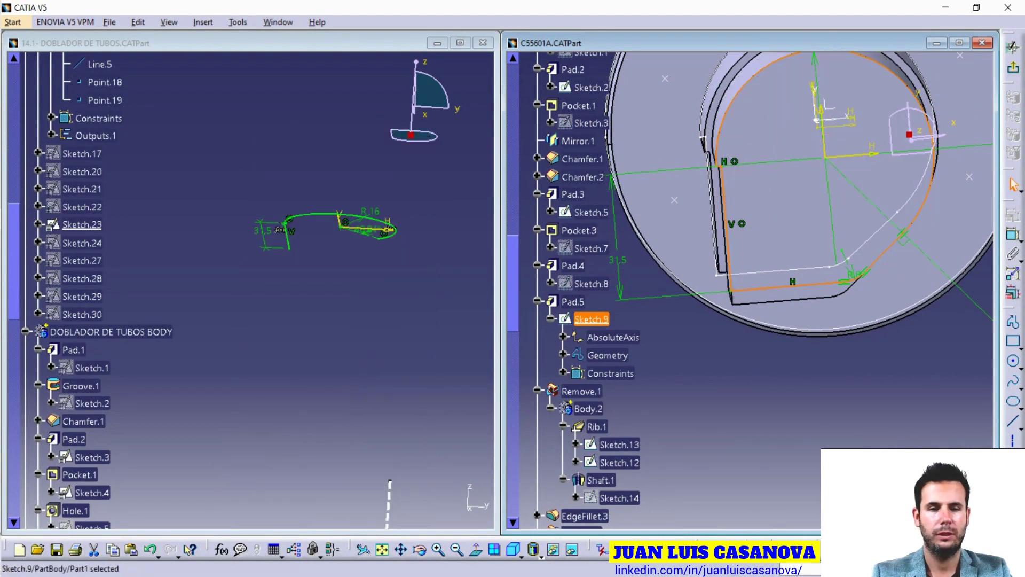
{"action": "mouse_move", "coordinate": [716, 395]}
{"action": "middle_mouse_down"}
{"action": "mouse_move", "coordinate": [827, 221]}
{"action": "mouse_move", "coordinate": [794, 208]}
{"action": "mouse_move", "coordinate": [733, 286]}
{"action": "middle_mouse_up"}
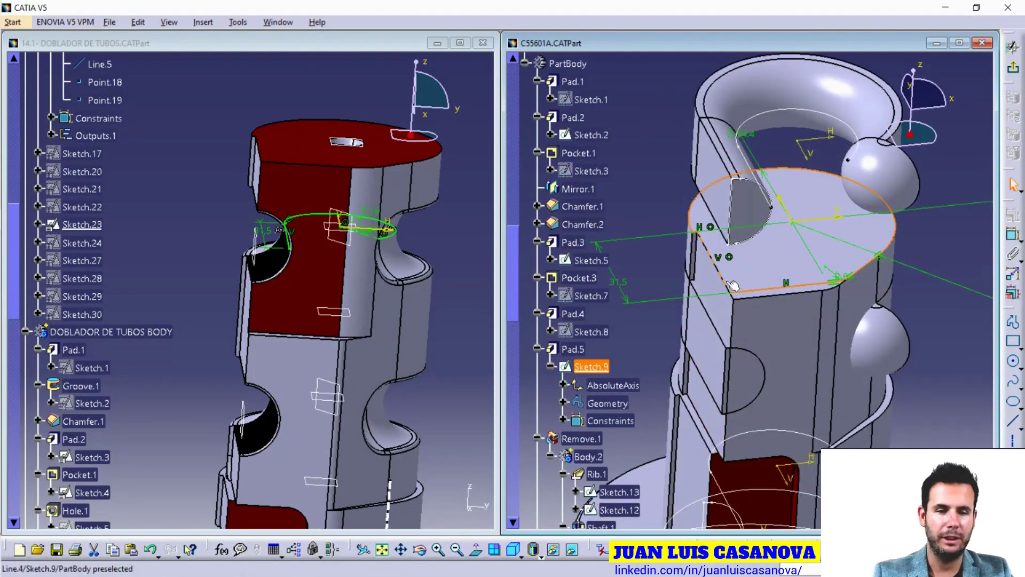
{"action": "mouse_move", "coordinate": [720, 275]}
{"action": "middle_mouse_down"}
{"action": "mouse_move", "coordinate": [745, 230]}
{"action": "mouse_move", "coordinate": [923, 240]}
{"action": "mouse_move", "coordinate": [852, 115]}
{"action": "mouse_move", "coordinate": [691, 254]}
{"action": "mouse_move", "coordinate": [724, 264]}
{"action": "middle_mouse_up"}
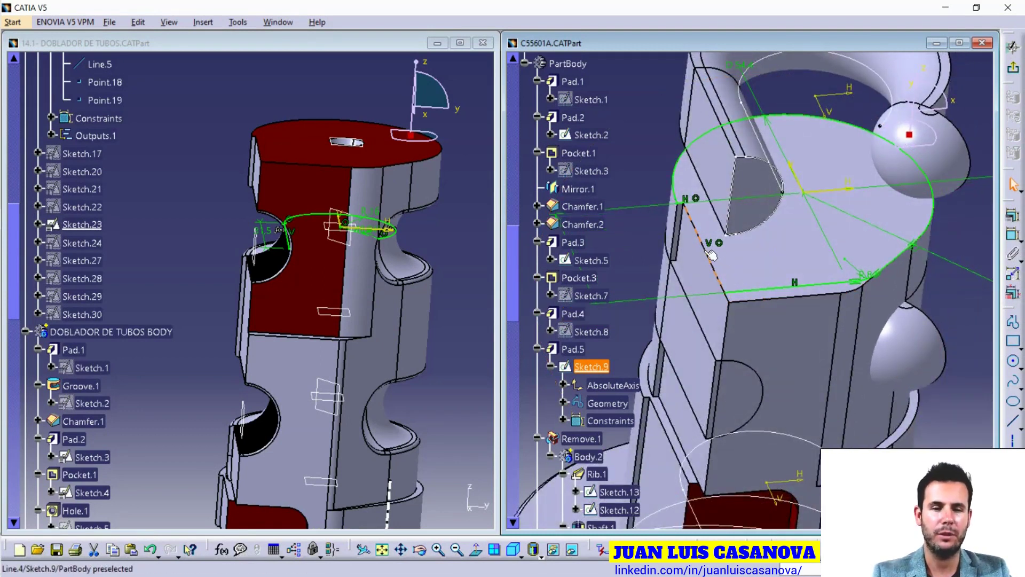
Check Line.4's definition: vertical 31.5 mm edge at H −25.95 mm.
{"action": "double_click", "coordinate": [712, 255]}
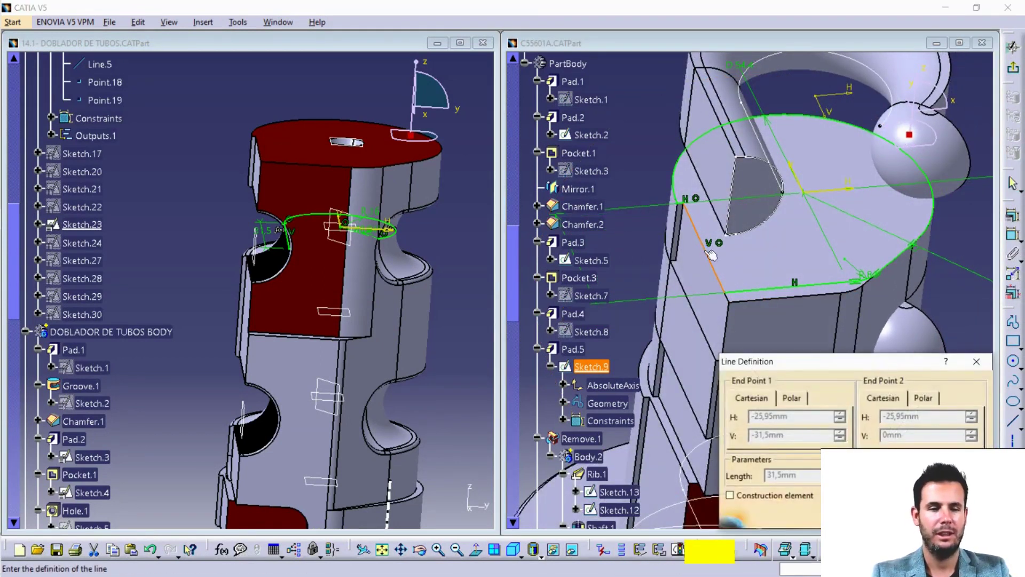
{"action": "left_click", "coordinate": [976, 362]}
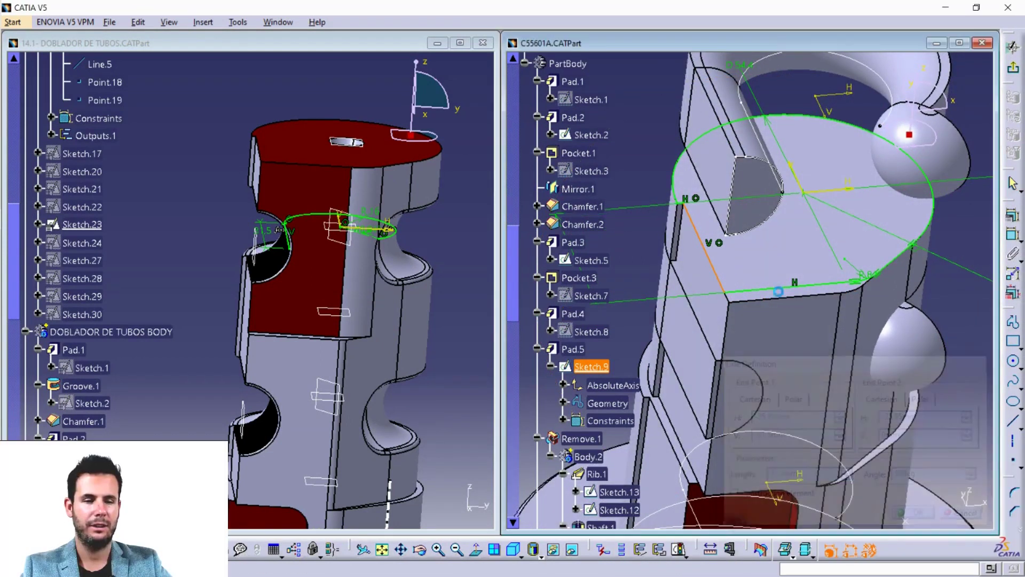
{"action": "right_click", "coordinate": [713, 268]}
Show Line.4's Parents/Children graph and locate its child Coincidence.166 in the tree.
{"action": "left_click", "coordinate": [790, 351]}
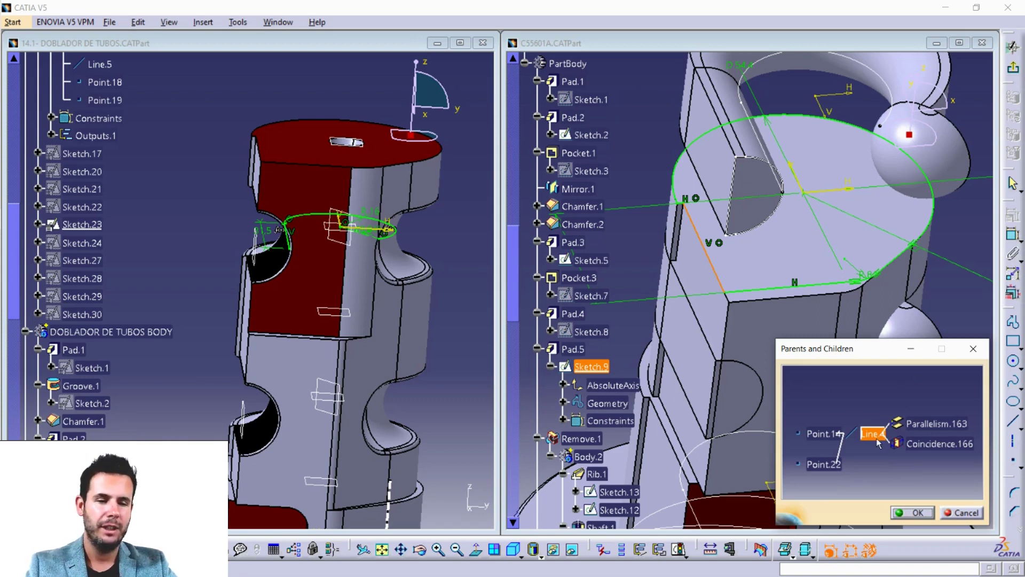
{"action": "left_click", "coordinate": [929, 451]}
{"action": "right_click", "coordinate": [930, 450]}
{"action": "left_click", "coordinate": [935, 455]}
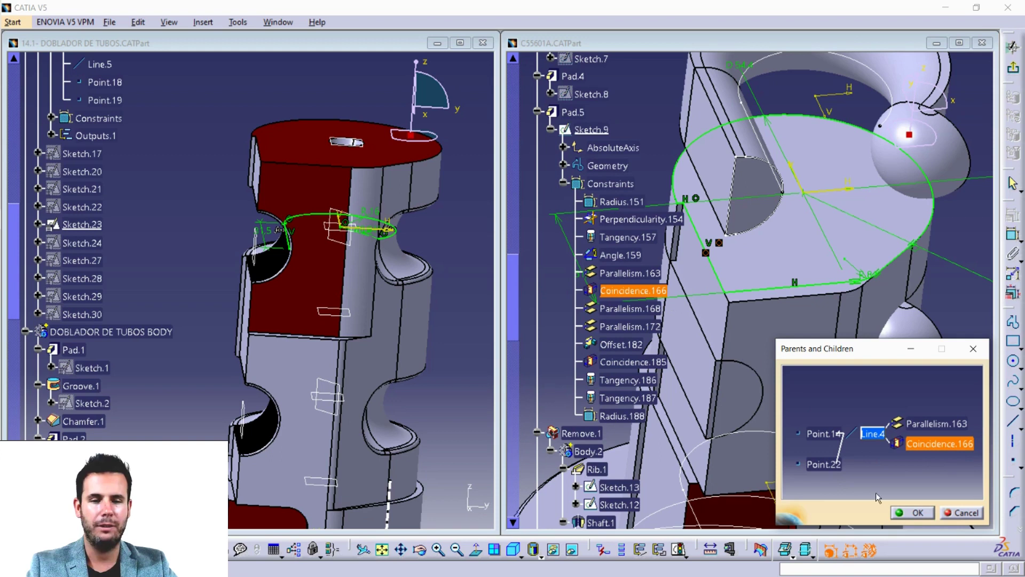
{"action": "left_click", "coordinate": [918, 513]}
{"action": "double_click", "coordinate": [627, 293]}
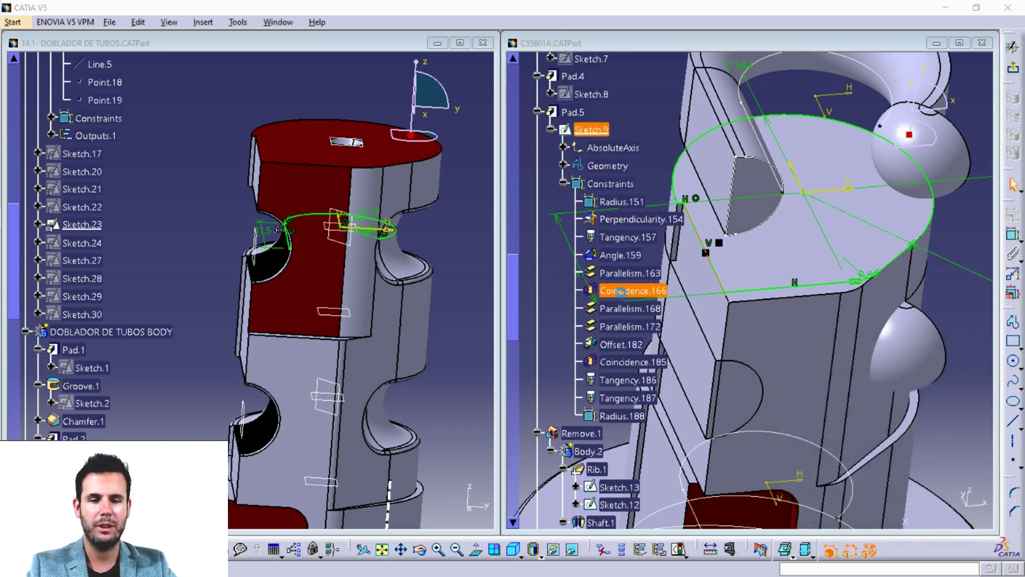
{"action": "left_click", "coordinate": [449, 437]}
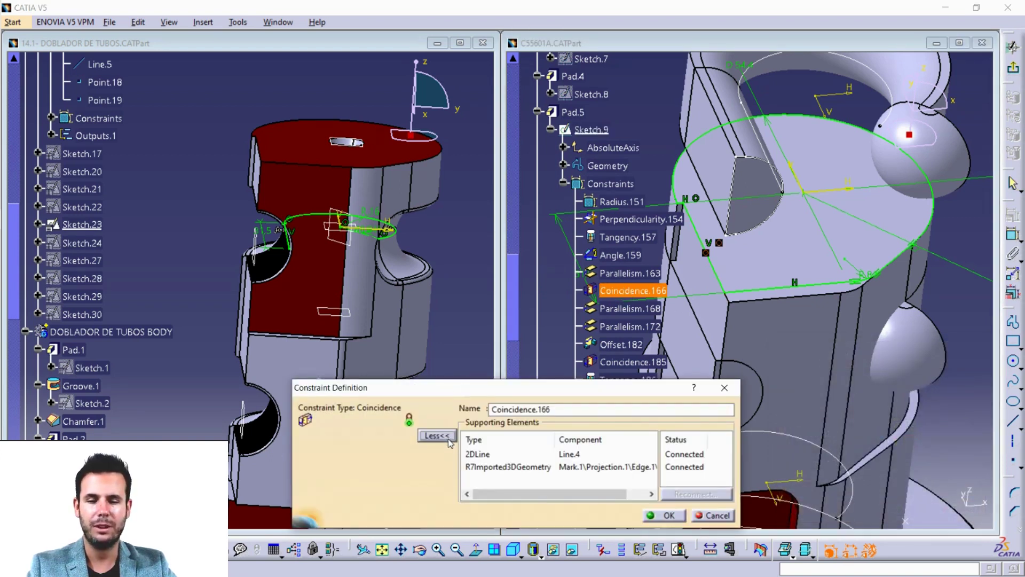
{"action": "left_click", "coordinate": [584, 471]}
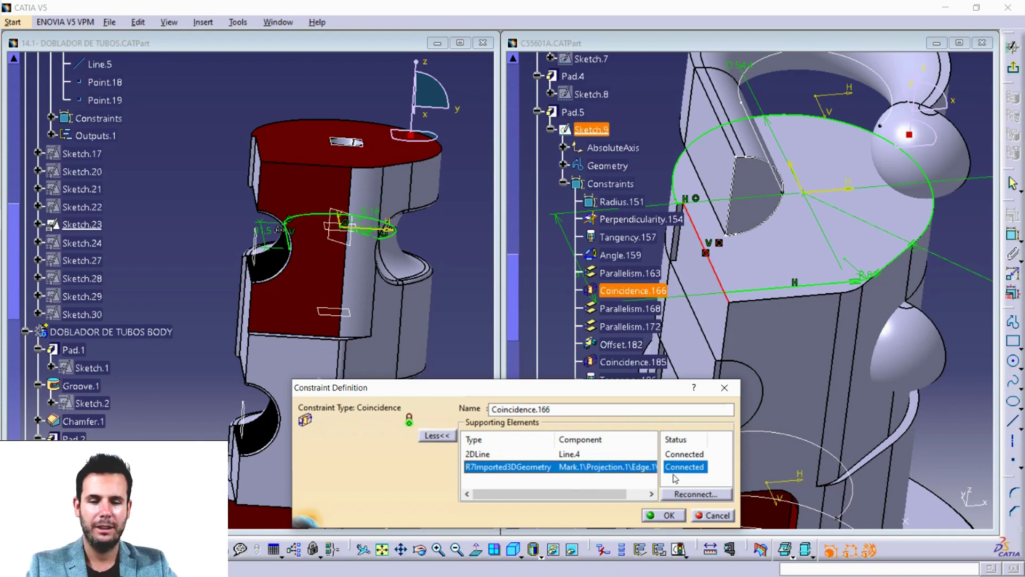
{"action": "left_click_drag", "start_coordinate": [620, 495], "coordinate": [640, 495]}
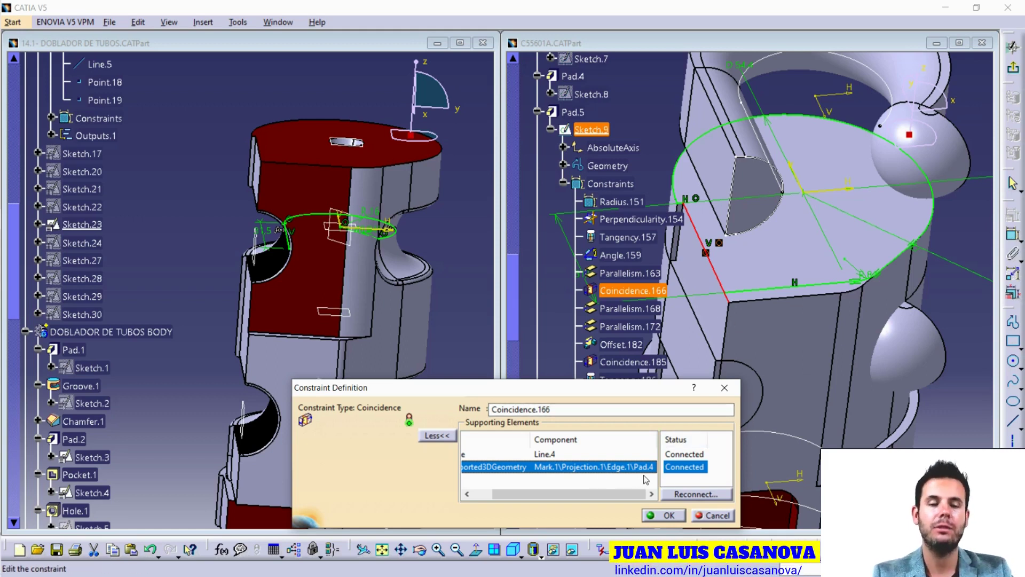
{"action": "left_click_drag", "start_coordinate": [593, 495], "coordinate": [552, 498]}
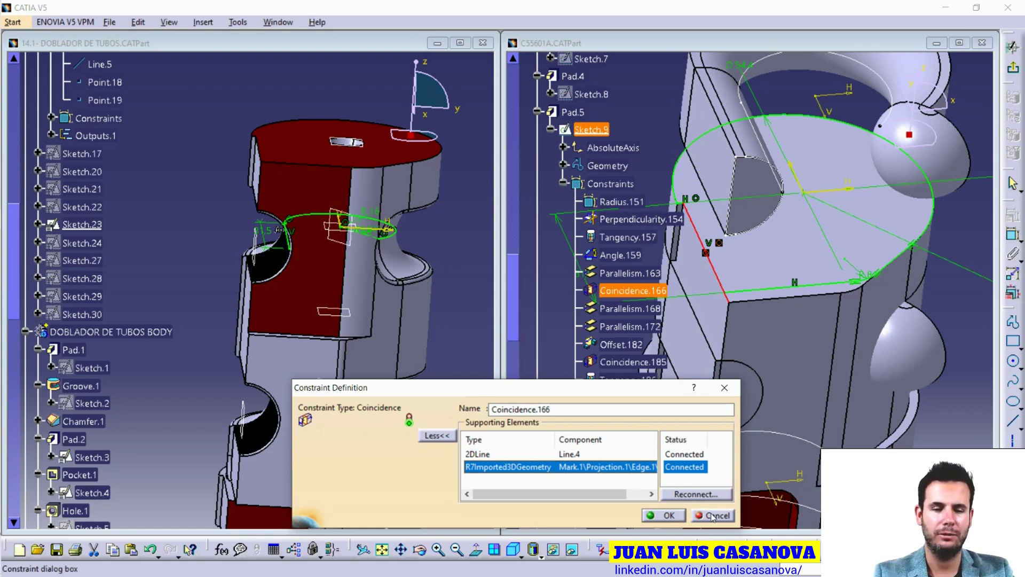
{"action": "left_click_drag", "start_coordinate": [615, 494], "coordinate": [629, 500]}
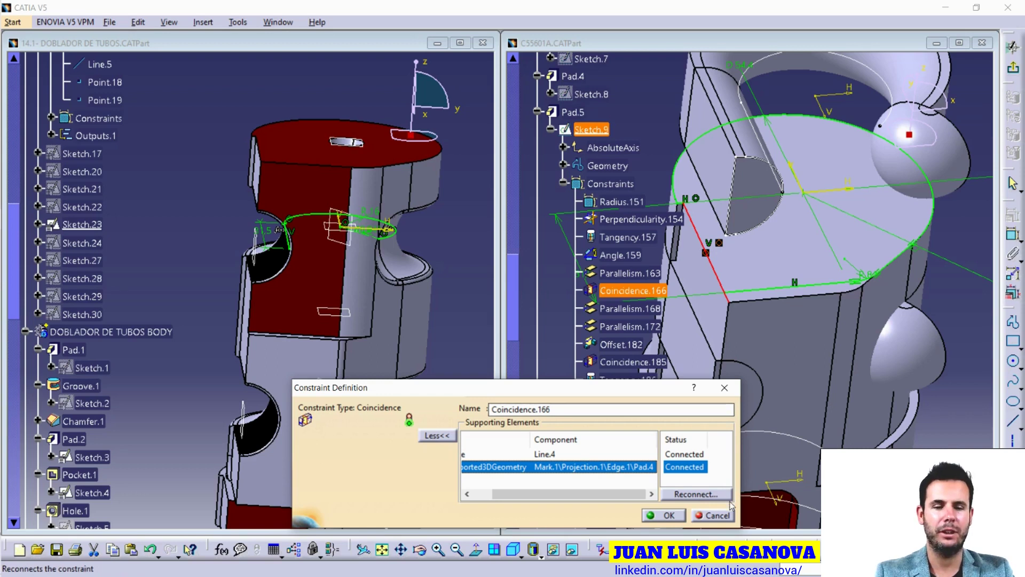
{"action": "left_click", "coordinate": [713, 515]}
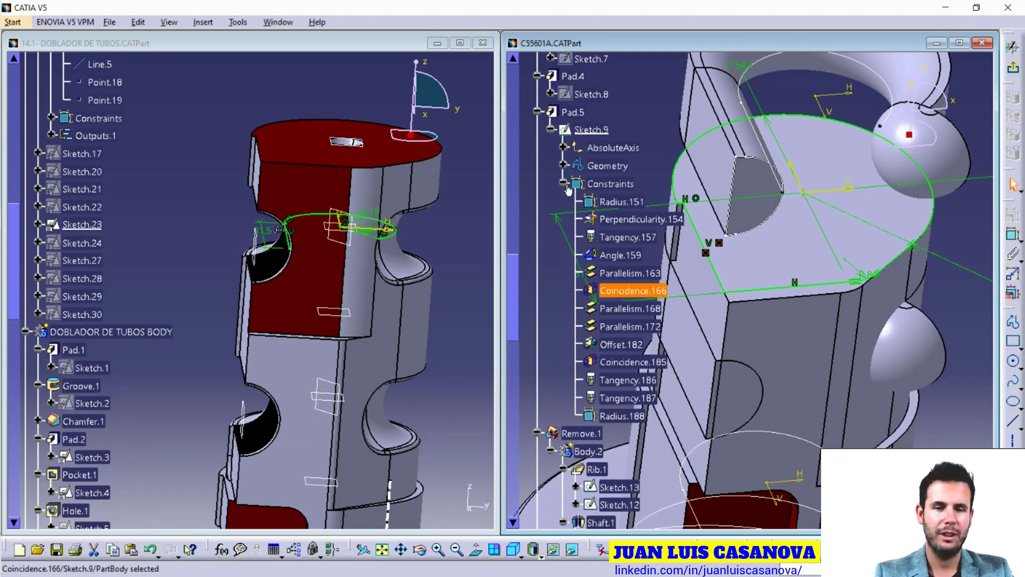
Edit Sketch.8 under Pad.4 and zoom in on its profile dimensioned 25.95 on the cylinder.
{"action": "left_click", "coordinate": [591, 94]}
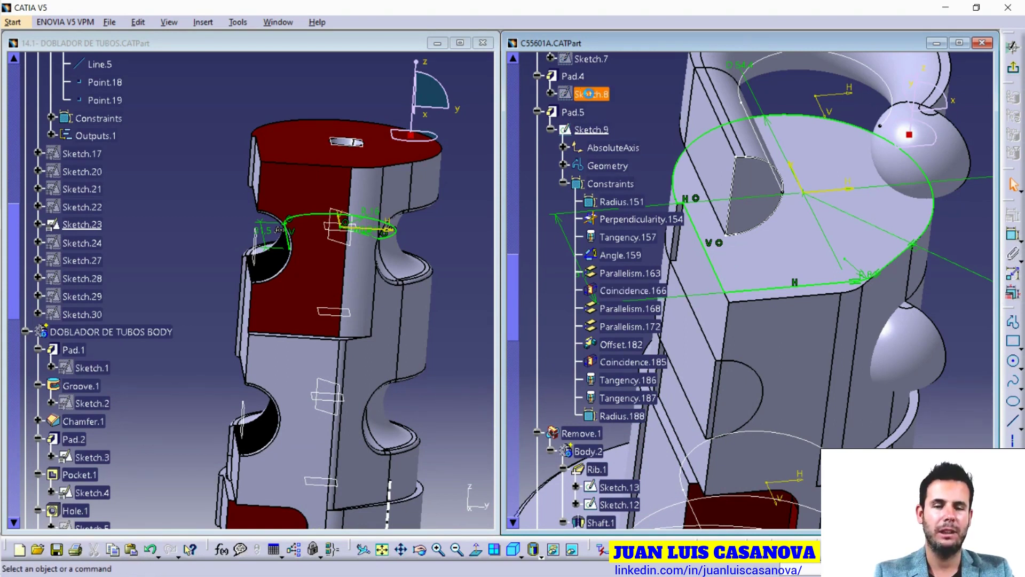
{"action": "double_click", "coordinate": [591, 94]}
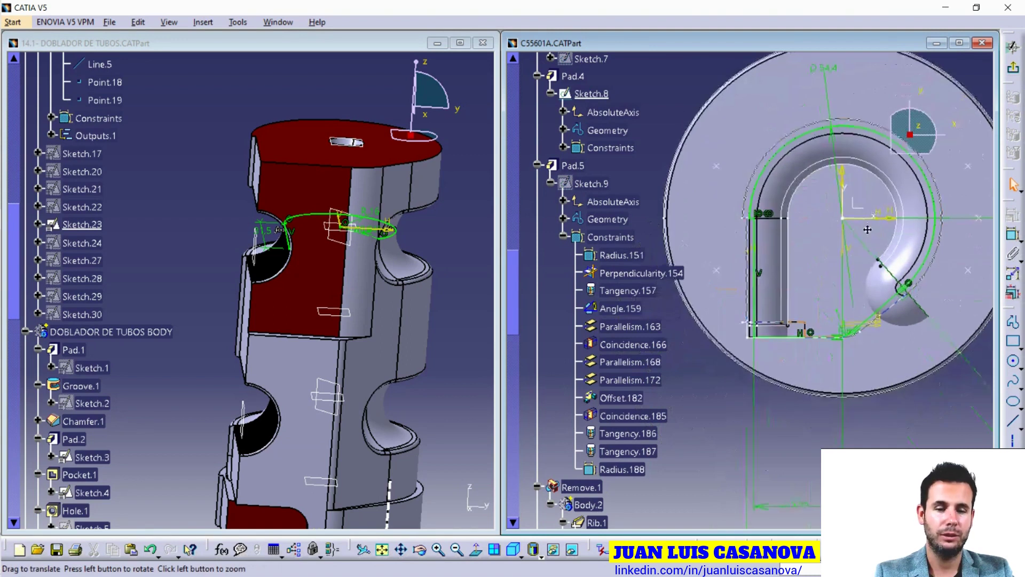
{"action": "mouse_move", "coordinate": [868, 229]}
{"action": "middle_mouse_down"}
{"action": "mouse_move", "coordinate": [801, 302]}
{"action": "mouse_move", "coordinate": [768, 257]}
{"action": "mouse_move", "coordinate": [733, 273]}
{"action": "middle_mouse_up"}
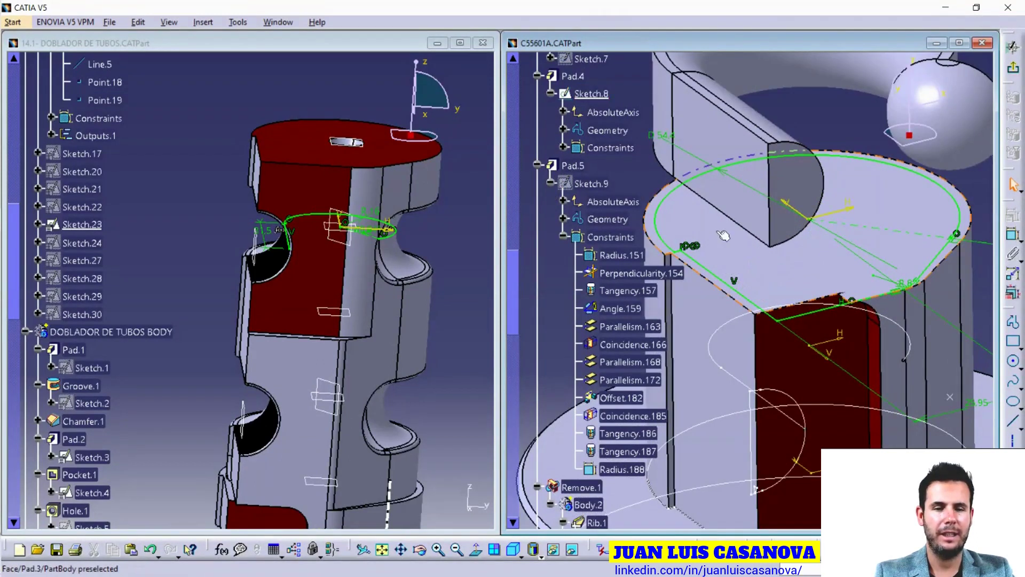
{"action": "middle_click_drag", "start_coordinate": [724, 236], "coordinate": [736, 154]}
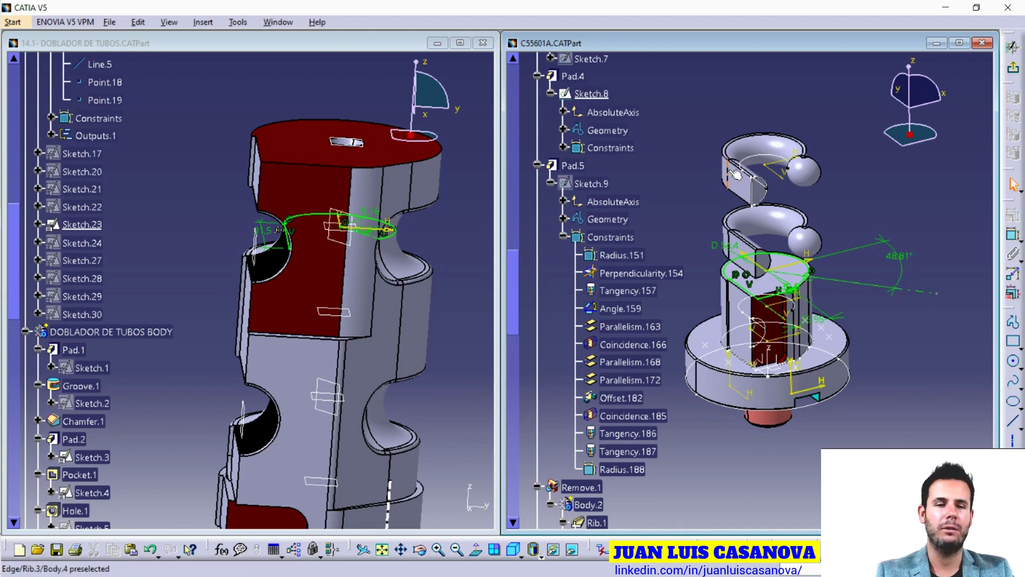
{"action": "middle_click_drag", "start_coordinate": [780, 310], "coordinate": [767, 259]}
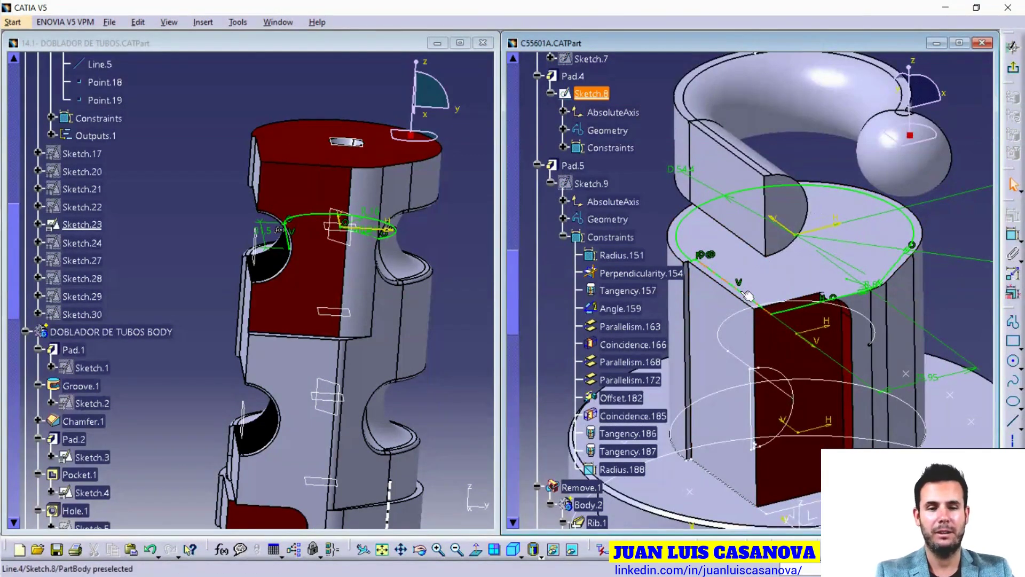
{"action": "middle_click_drag", "start_coordinate": [766, 259], "coordinate": [804, 392]}
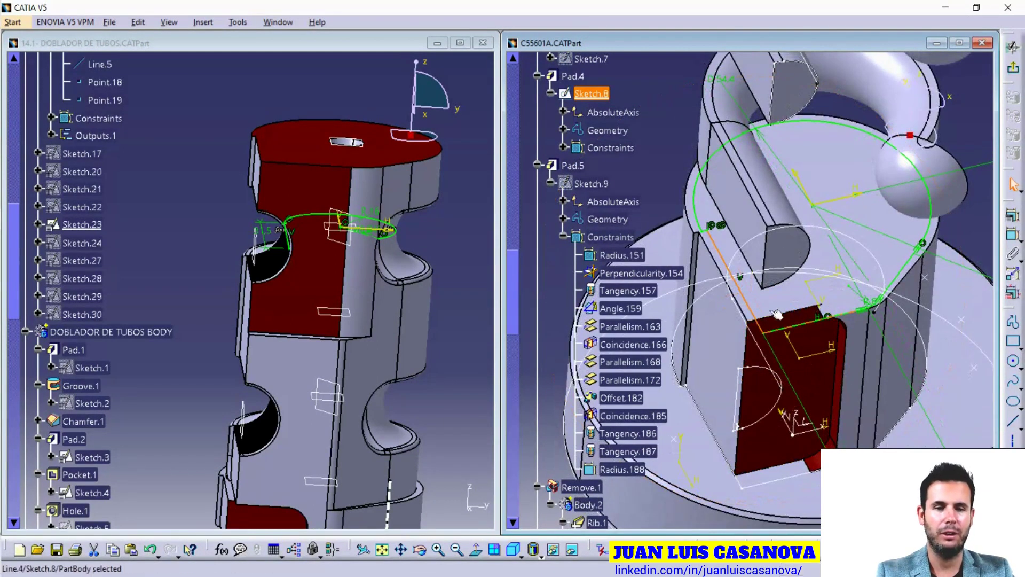
{"action": "right_click", "coordinate": [728, 260]}
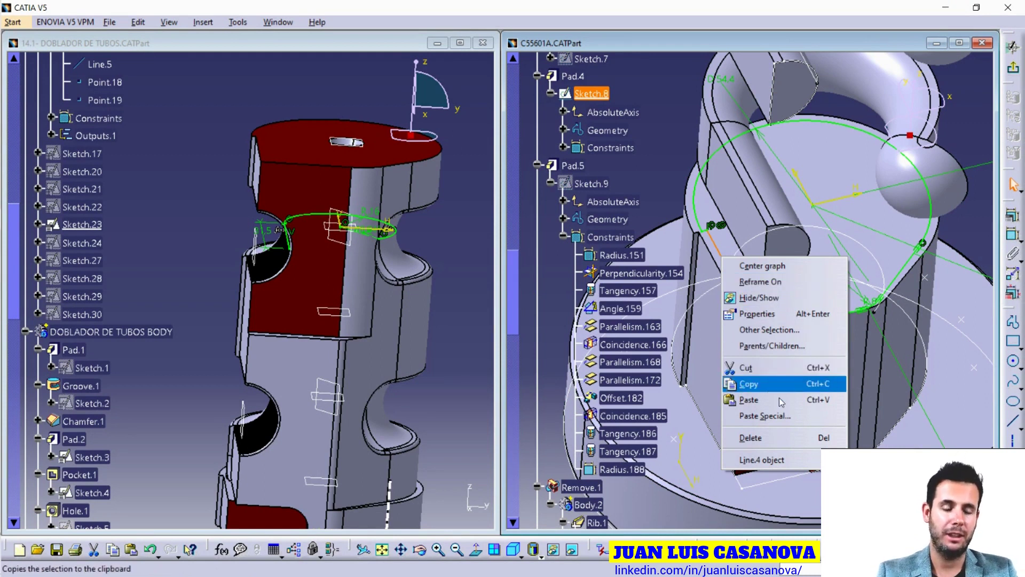
{"action": "mouse_move", "coordinate": [781, 401]}
{"action": "middle_mouse_down"}
{"action": "mouse_move", "coordinate": [768, 229]}
{"action": "mouse_move", "coordinate": [833, 340]}
{"action": "middle_mouse_up"}
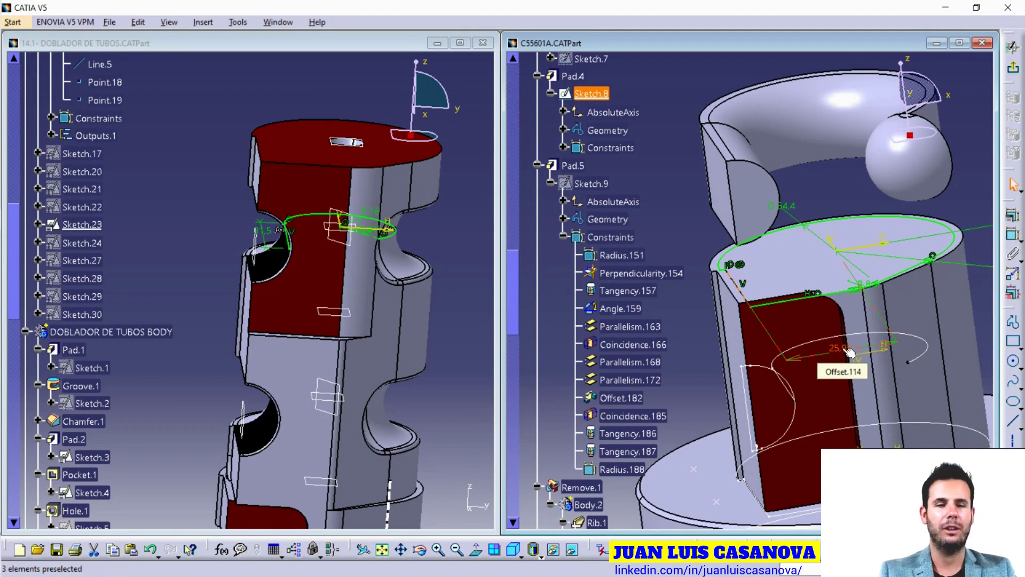
{"action": "middle_click_drag", "start_coordinate": [849, 352], "coordinate": [820, 311]}
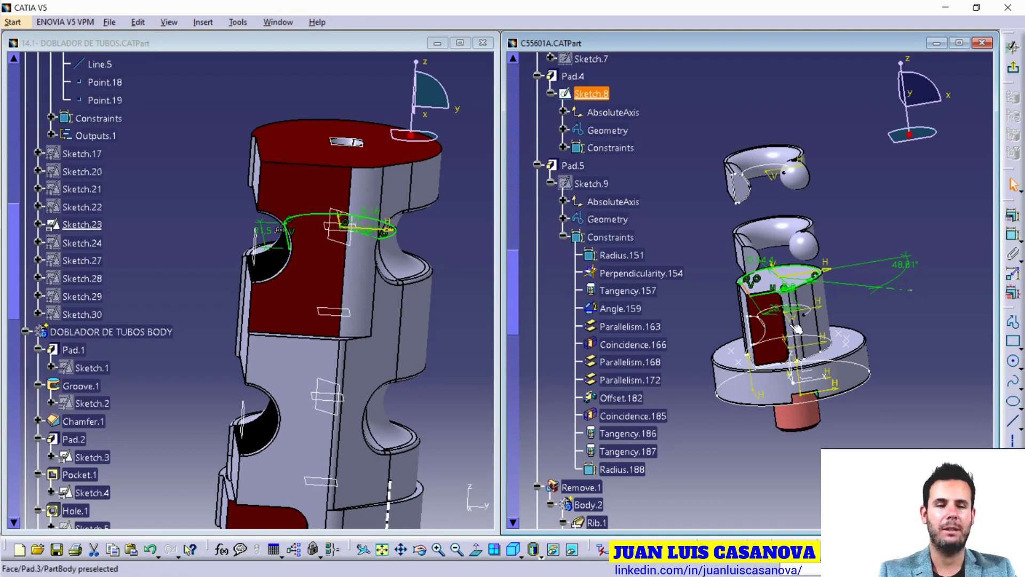
{"action": "middle_click_drag", "start_coordinate": [797, 329], "coordinate": [801, 274]}
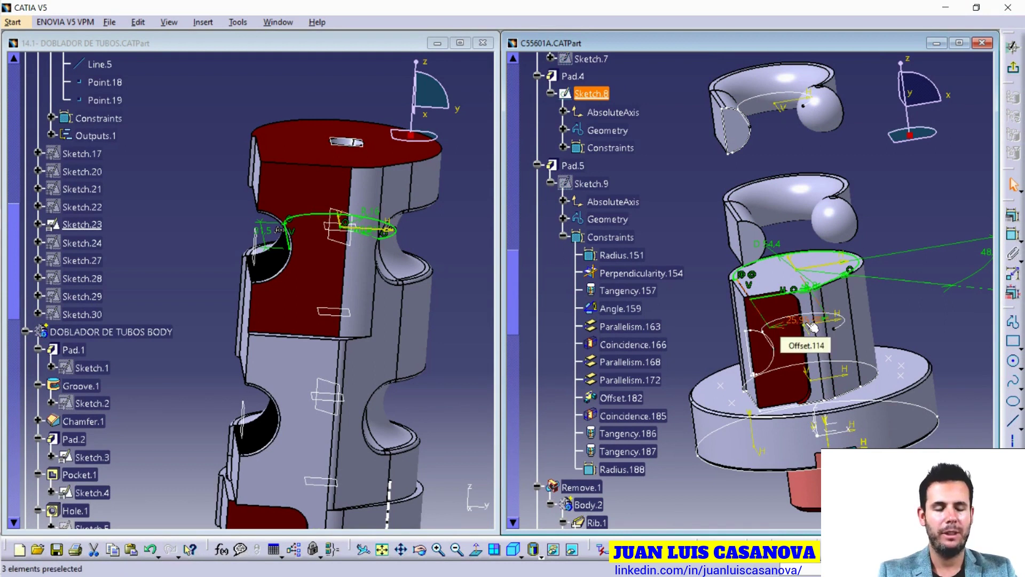
Change the offset dimension from 25.95 to 27 mm, exit the sketch, and move the error report aside.
{"action": "double_click", "coordinate": [811, 326]}
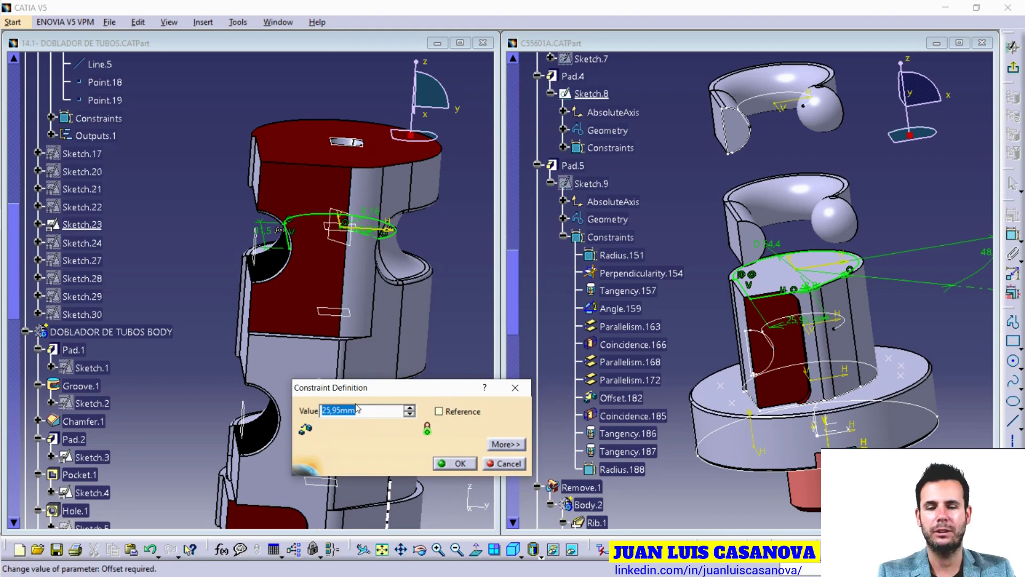
{"action": "type", "text": "27"}
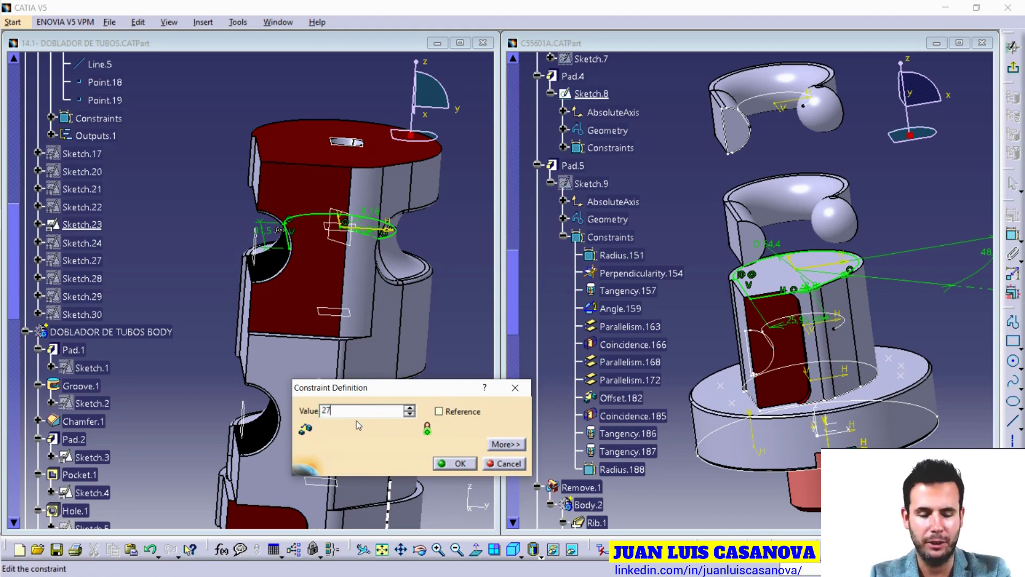
{"action": "key", "text": "Return"}
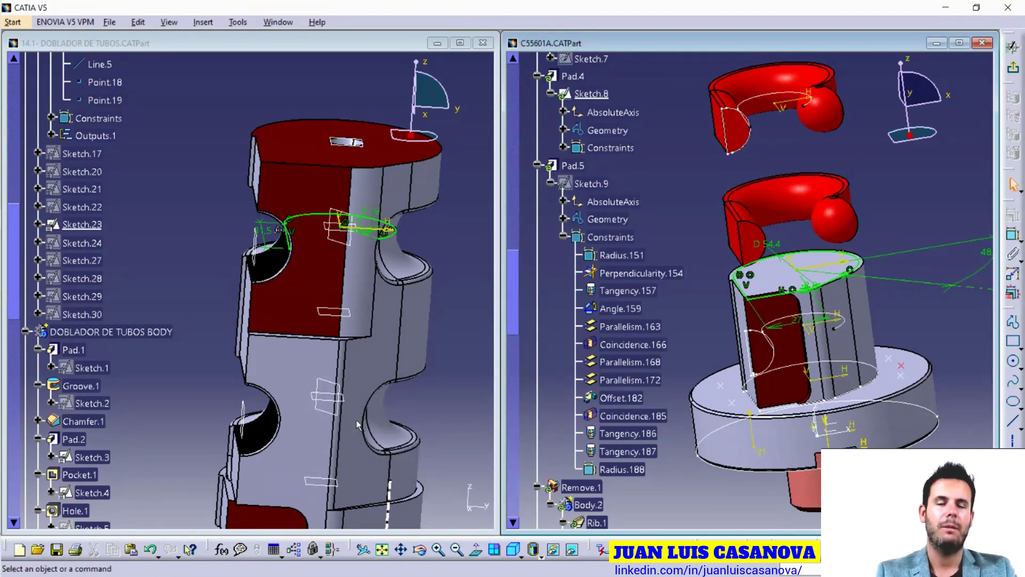
{"action": "left_click", "coordinate": [1013, 67]}
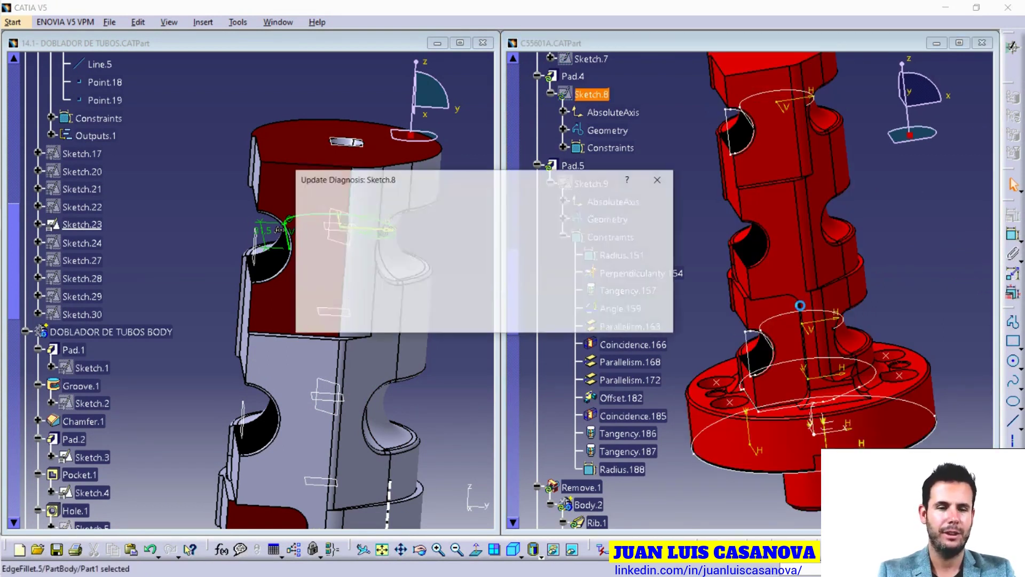
{"action": "left_click_drag", "start_coordinate": [422, 187], "coordinate": [221, 179]}
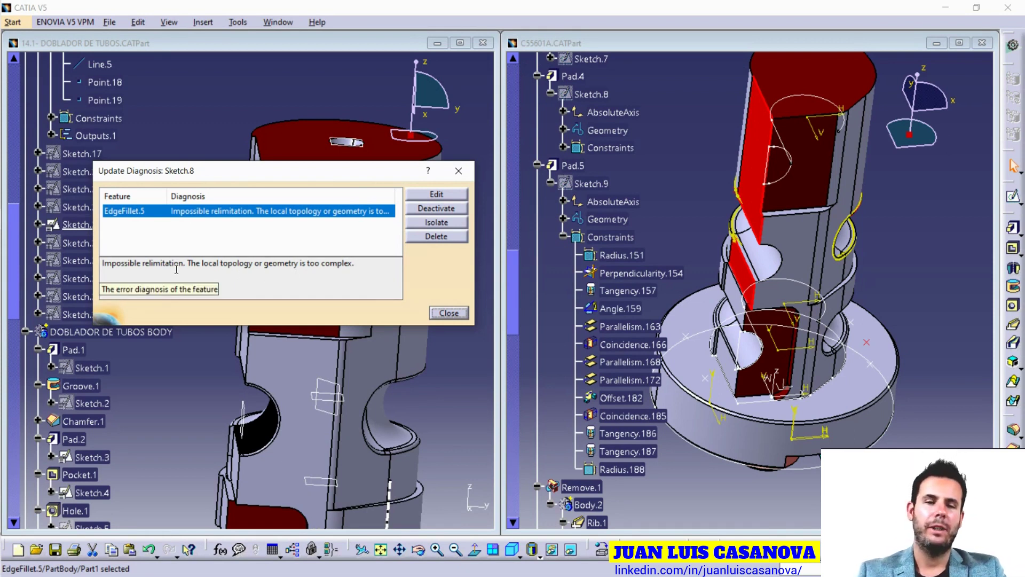
Center the tree on failing EdgeFillet.5 from Update Diagnosis and select it.
{"action": "right_click", "coordinate": [138, 213]}
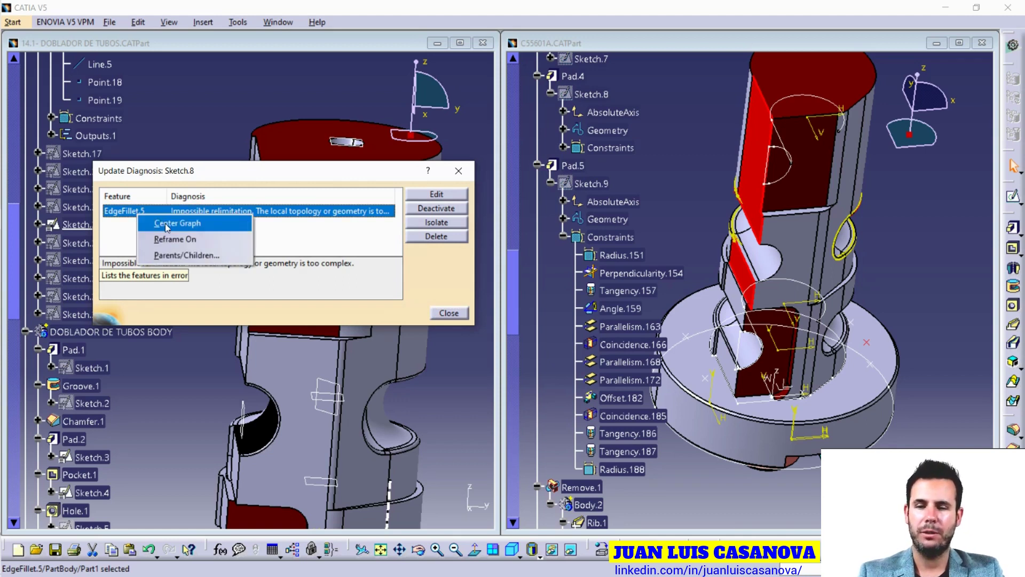
{"action": "left_click", "coordinate": [165, 223]}
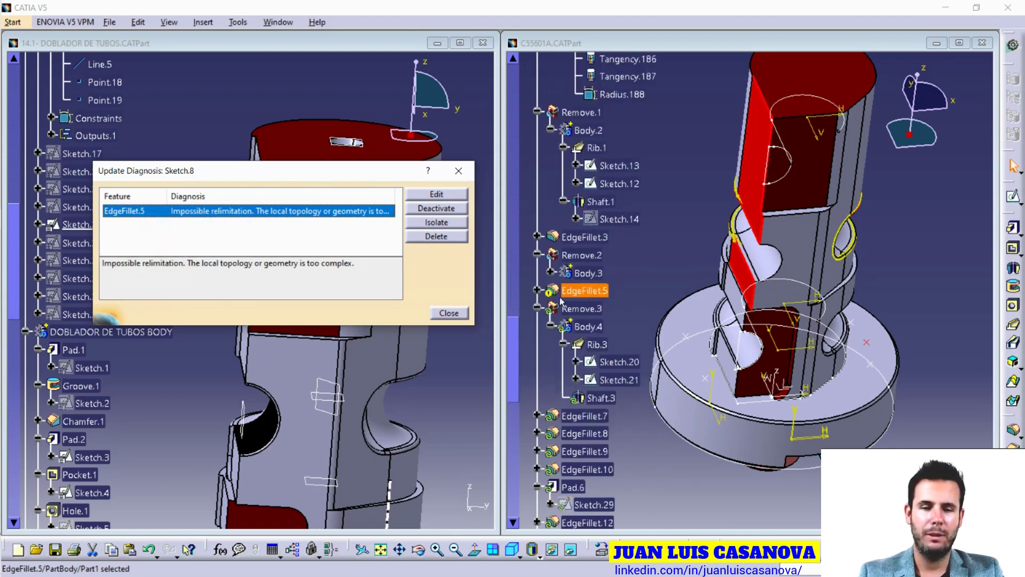
{"action": "middle_click_drag", "start_coordinate": [617, 296], "coordinate": [764, 309], "text": "ctrl"}
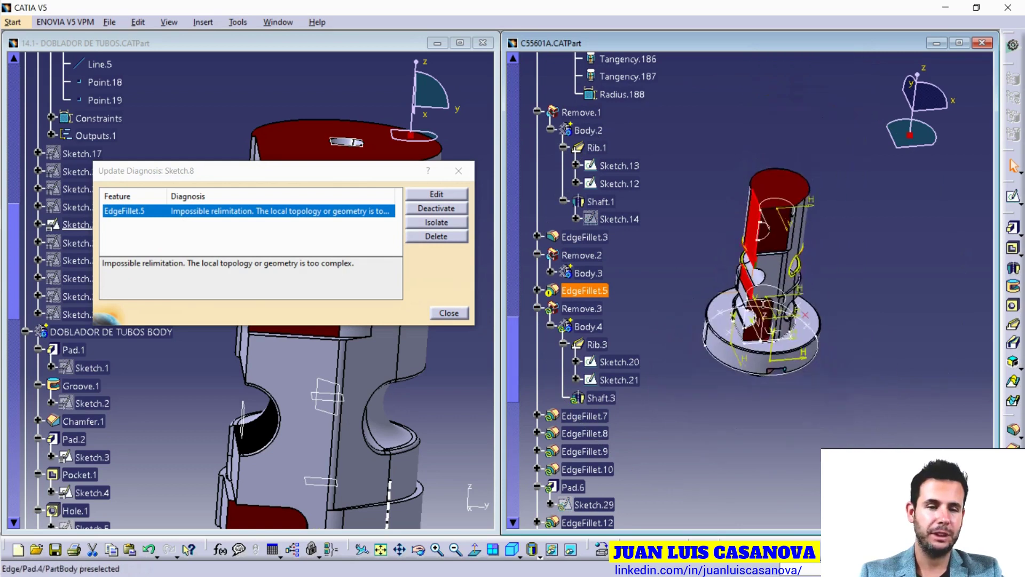
{"action": "scroll", "coordinate": [587, 292], "scroll_direction": "down", "scroll_amount": 2}
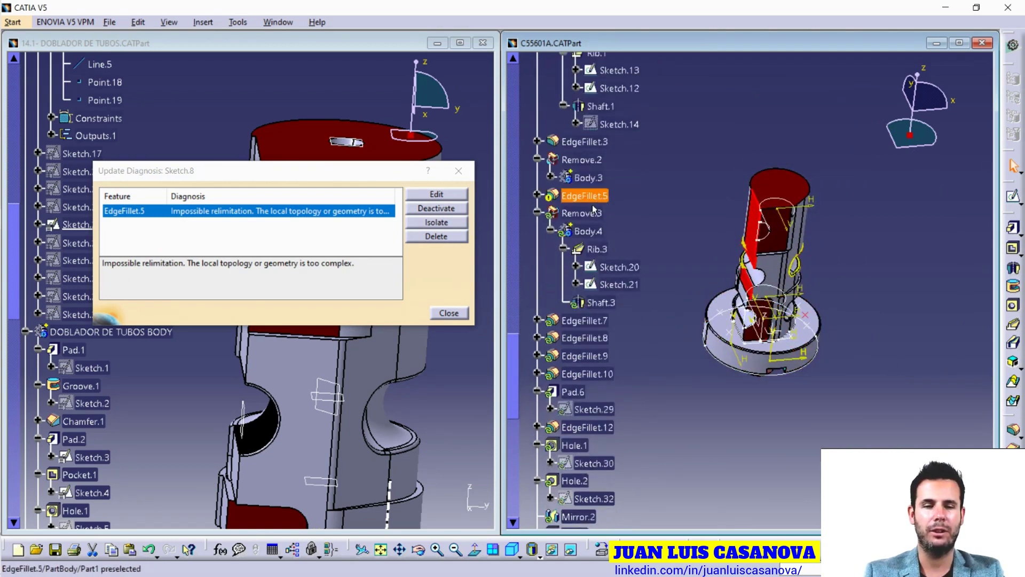
{"action": "scroll", "coordinate": [613, 322], "scroll_direction": "down", "scroll_amount": 4}
{"action": "scroll", "coordinate": [613, 322], "scroll_direction": "down", "scroll_amount": 4}
{"action": "scroll", "coordinate": [613, 322], "scroll_direction": "down", "scroll_amount": 4}
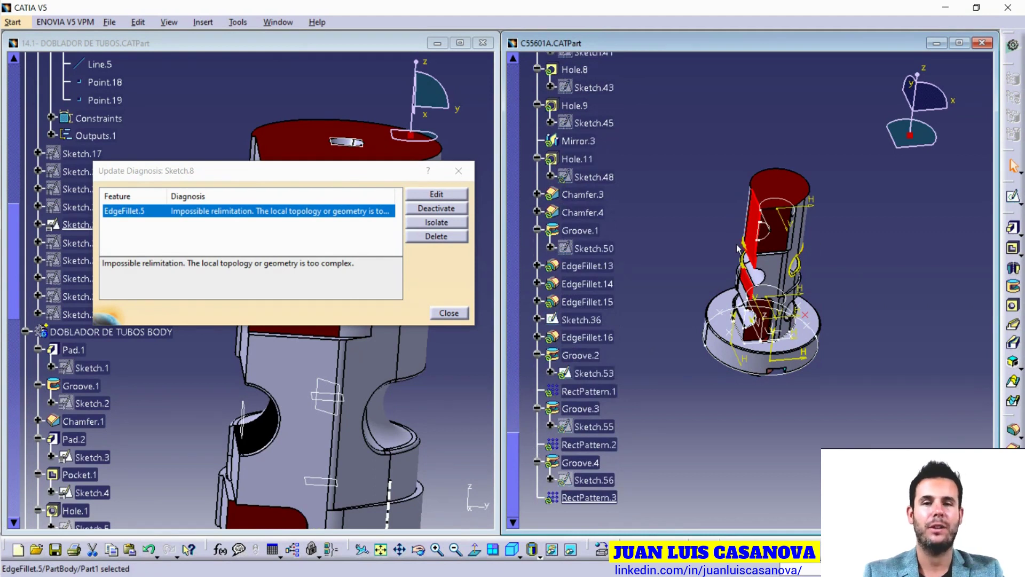
{"action": "scroll", "coordinate": [704, 213], "scroll_direction": "up", "scroll_amount": 3}
{"action": "scroll", "coordinate": [688, 196], "scroll_direction": "up", "scroll_amount": 3}
{"action": "scroll", "coordinate": [688, 195], "scroll_direction": "up", "scroll_amount": 3}
{"action": "left_click", "coordinate": [563, 196]}
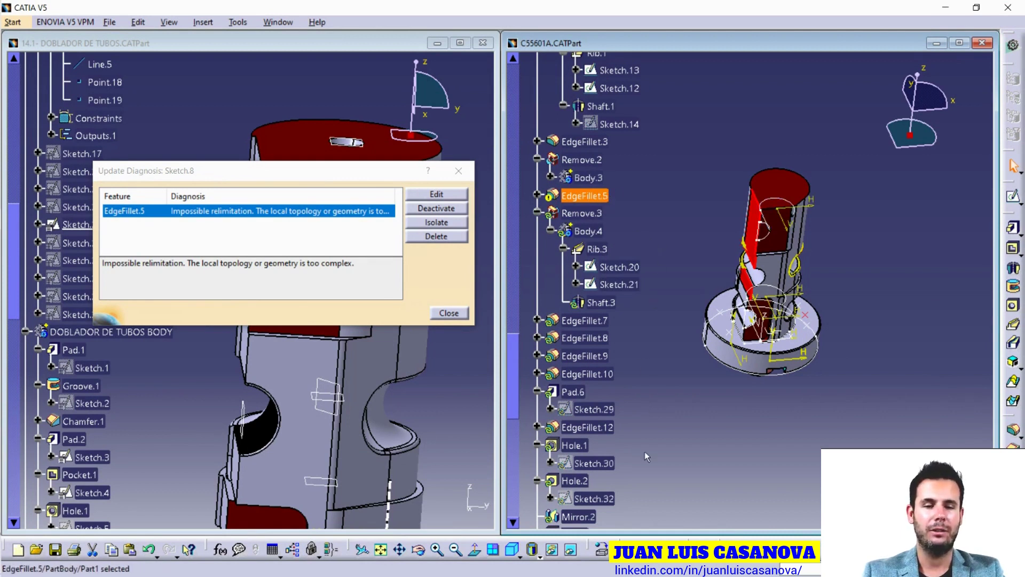
Review the tree around EdgeFillet.5, then re-centre on it from the update error report.
{"action": "scroll", "coordinate": [636, 486], "scroll_direction": "down", "scroll_amount": 2}
{"action": "scroll", "coordinate": [630, 479], "scroll_direction": "down", "scroll_amount": 1}
{"action": "scroll", "coordinate": [630, 474], "scroll_direction": "up", "scroll_amount": 3}
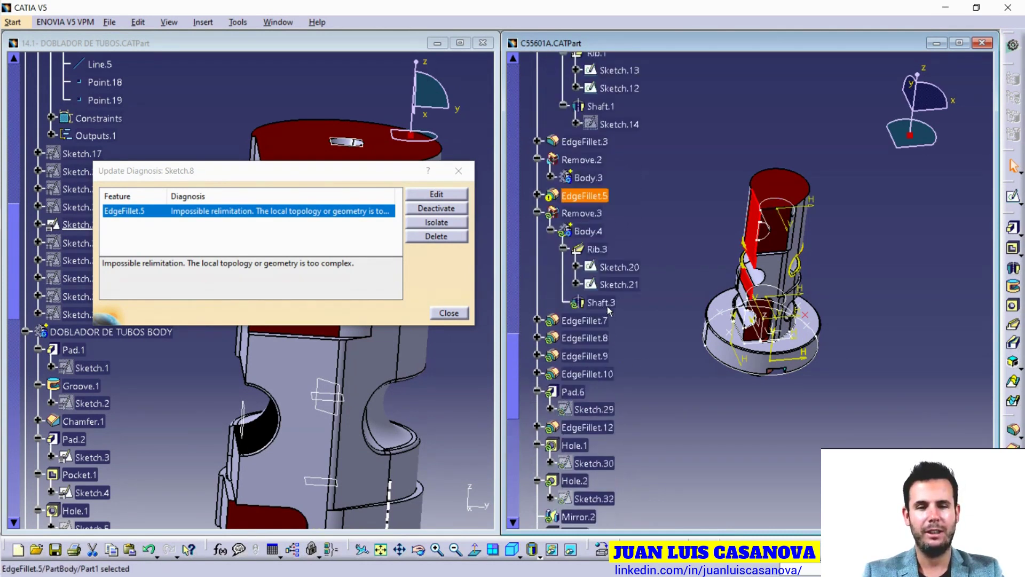
{"action": "scroll", "coordinate": [609, 310], "scroll_direction": "down", "scroll_amount": 1}
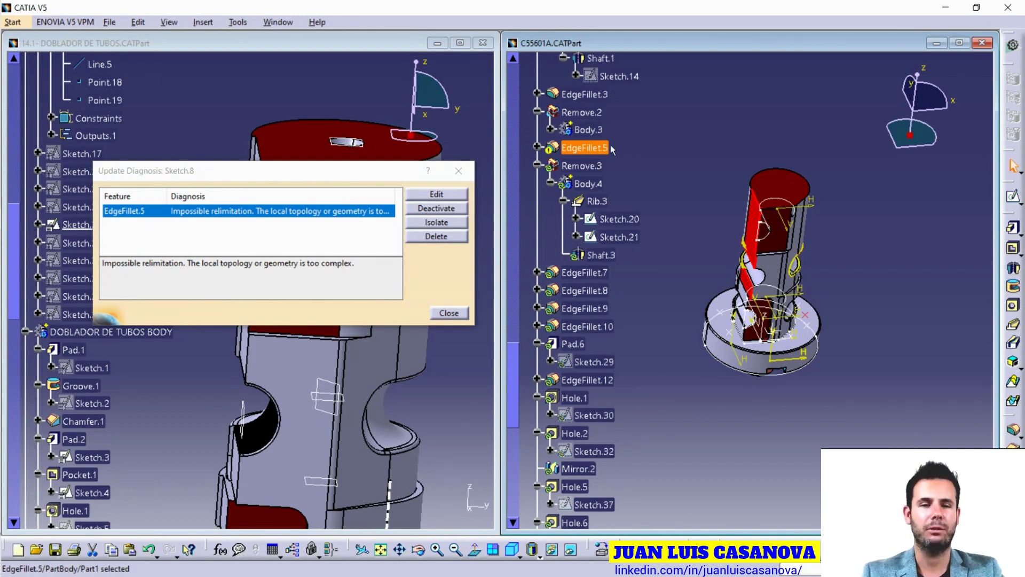
{"action": "scroll", "coordinate": [597, 165], "scroll_direction": "down", "scroll_amount": 2}
{"action": "scroll", "coordinate": [597, 165], "scroll_direction": "down", "scroll_amount": 3}
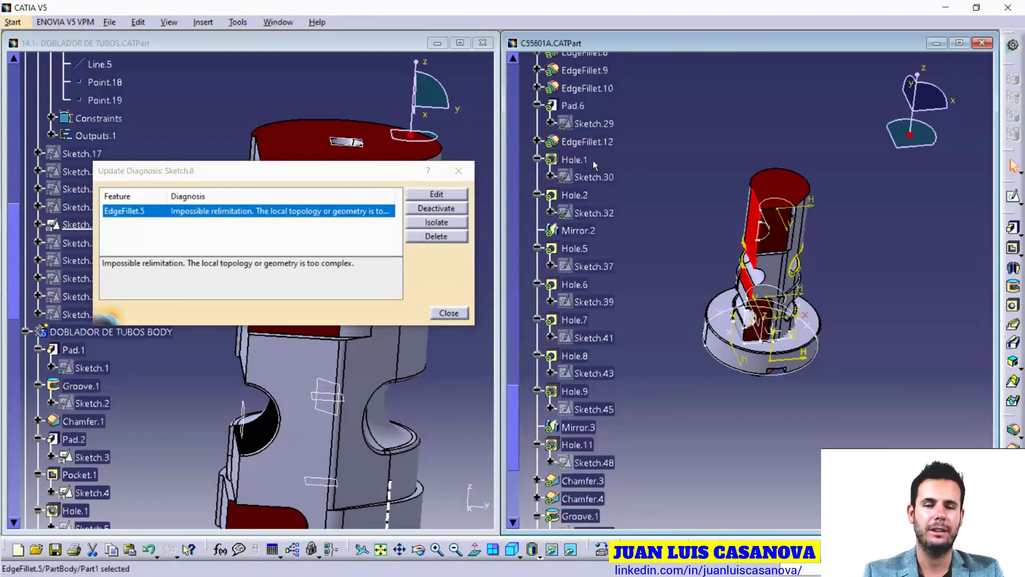
{"action": "scroll", "coordinate": [596, 165], "scroll_direction": "down", "scroll_amount": 3}
{"action": "scroll", "coordinate": [629, 297], "scroll_direction": "down", "scroll_amount": 3}
{"action": "scroll", "coordinate": [629, 297], "scroll_direction": "up", "scroll_amount": 5}
{"action": "scroll", "coordinate": [630, 297], "scroll_direction": "up", "scroll_amount": 5}
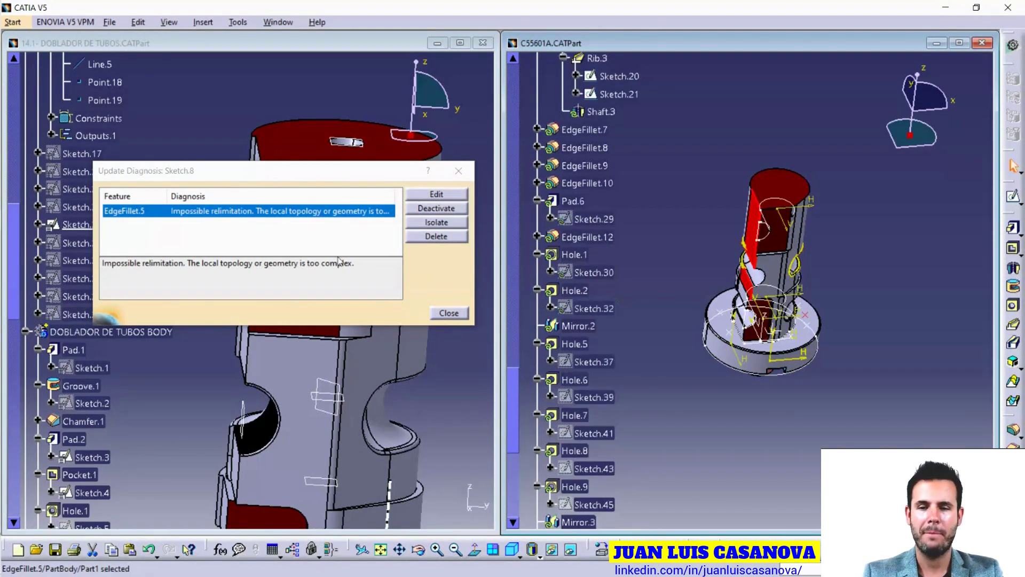
{"action": "left_click", "coordinate": [184, 215]}
{"action": "right_click", "coordinate": [185, 215]}
{"action": "left_click", "coordinate": [225, 224]}
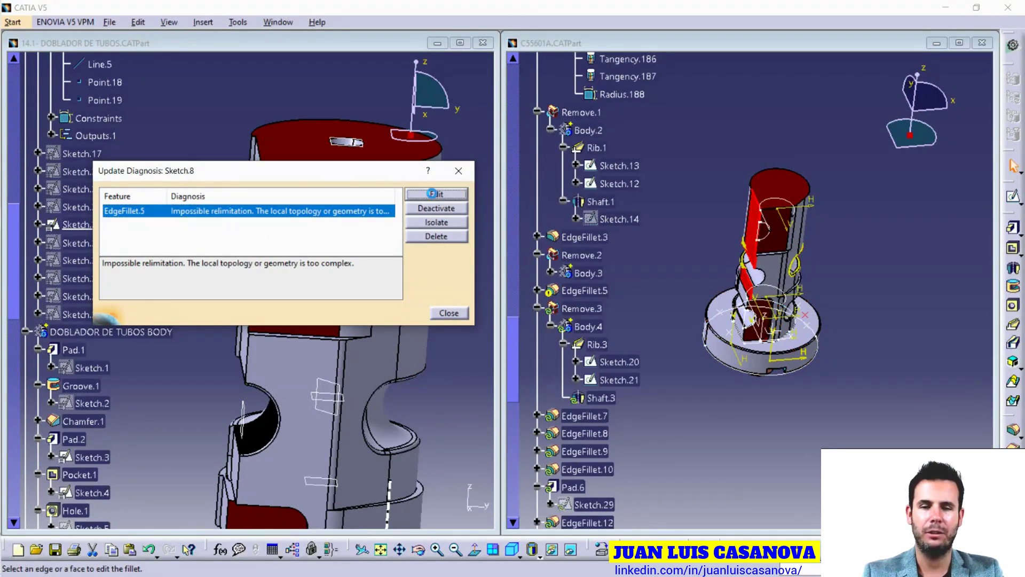
Review EdgeFillet.5's 1mm tangency fillet on Remove.2\TgtEdge.7, then close the Update Diagnosis report.
{"action": "left_click", "coordinate": [436, 197]}
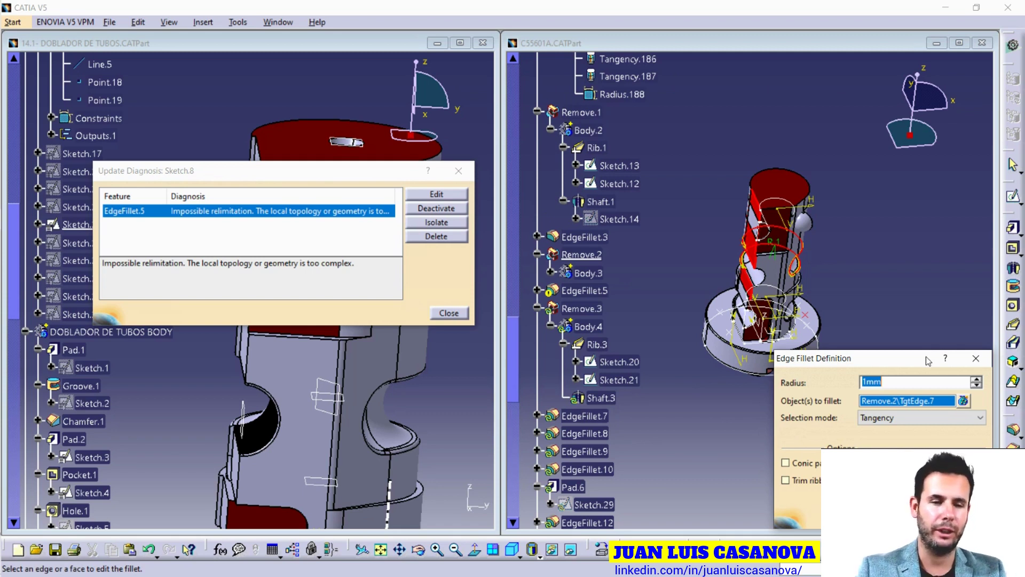
{"action": "left_click", "coordinate": [963, 401]}
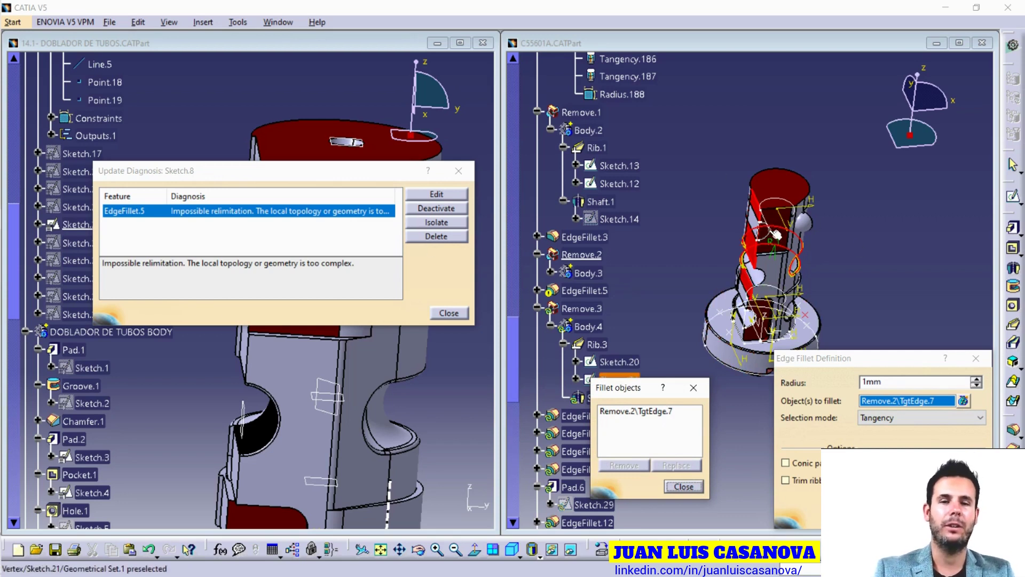
{"action": "left_click", "coordinate": [683, 486]}
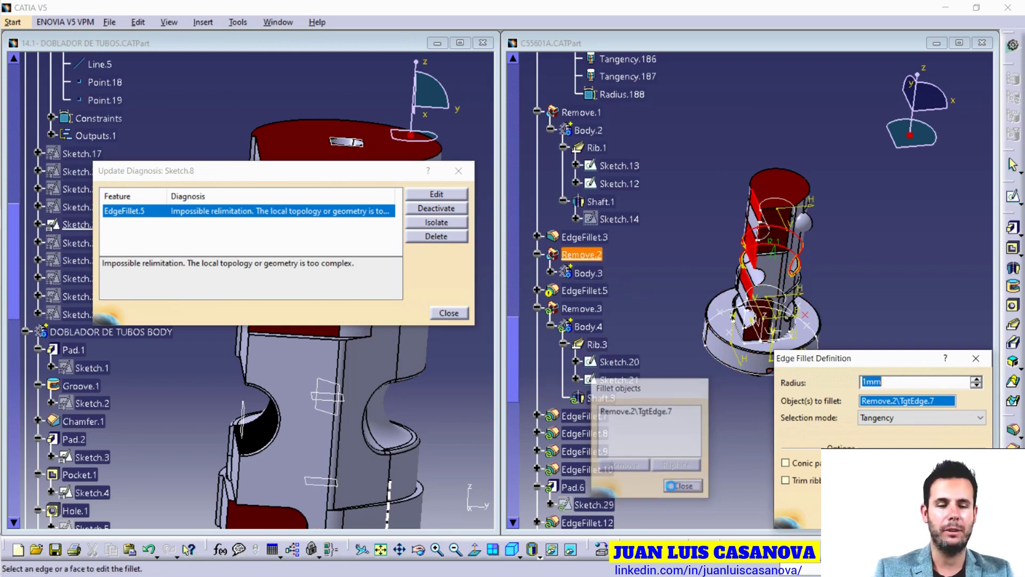
{"action": "key", "text": "Escape"}
{"action": "left_click", "coordinate": [603, 292]}
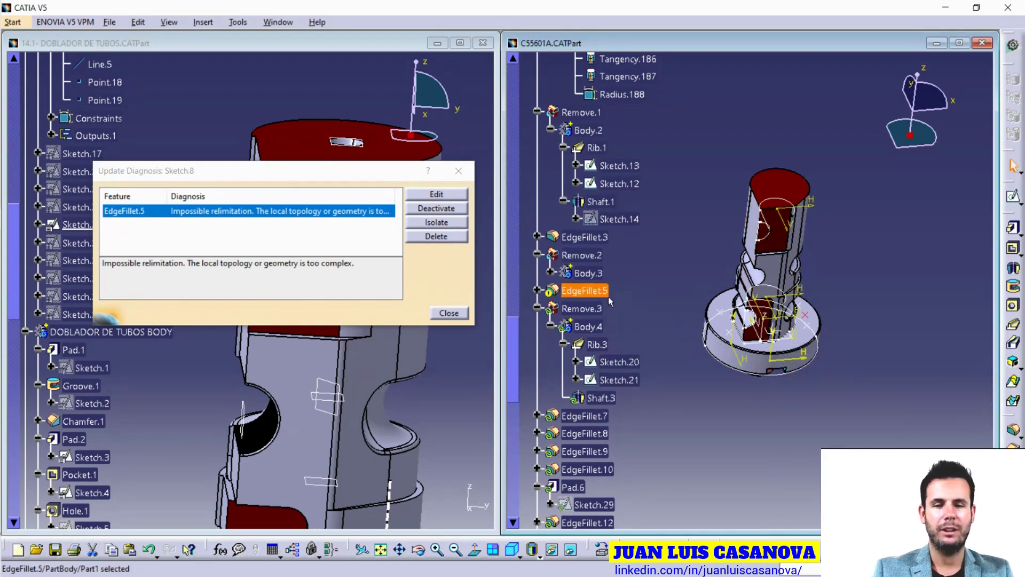
{"action": "left_click", "coordinate": [462, 312]}
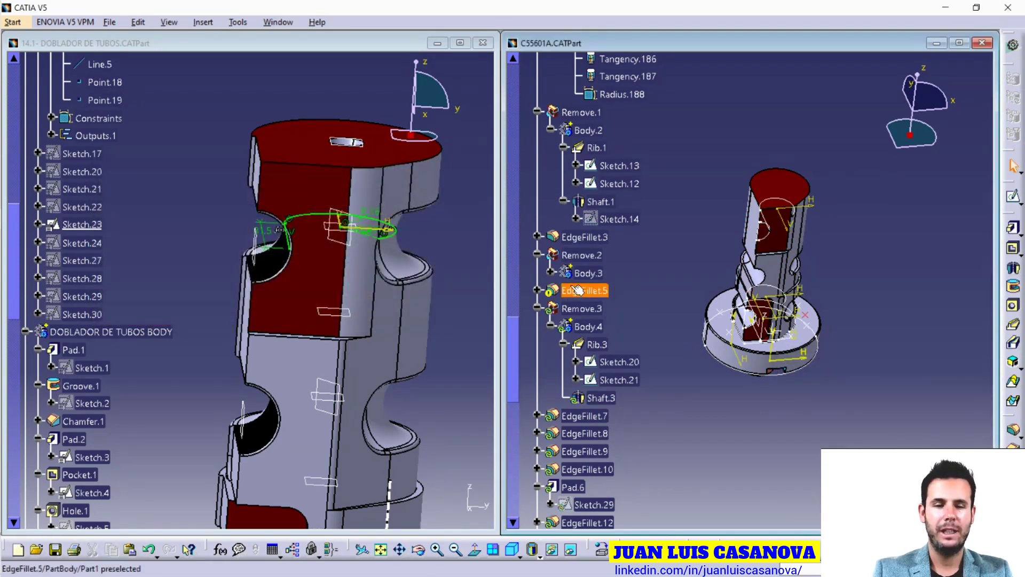
Expand Sketch.22 and Sketch.23 in the tree and rotate the DOBLADOR DE TUBOS part to a new angle.
{"action": "scroll", "coordinate": [601, 291], "scroll_direction": "down", "scroll_amount": 3}
{"action": "scroll", "coordinate": [593, 230], "scroll_direction": "down", "scroll_amount": 2}
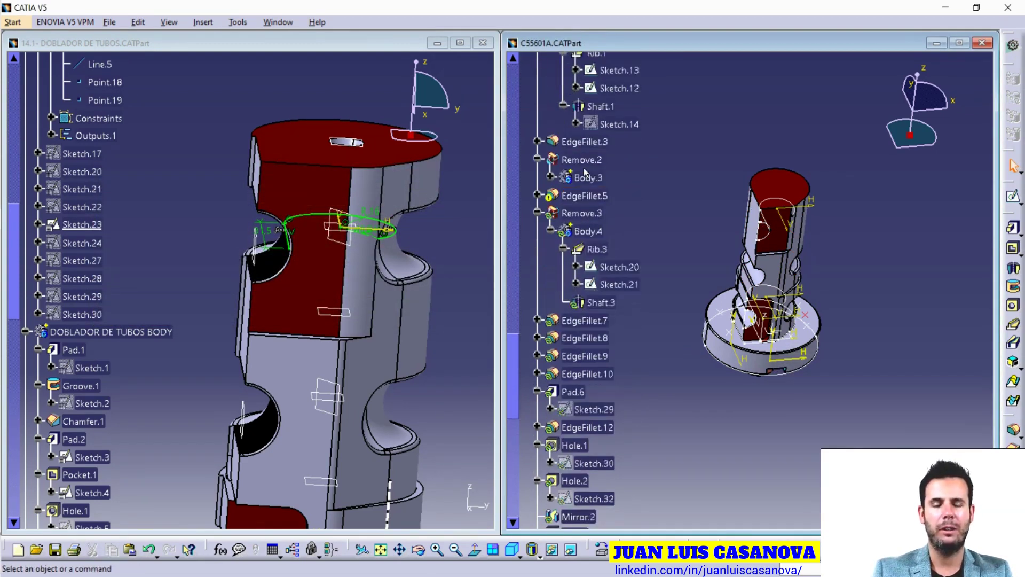
{"action": "scroll", "coordinate": [609, 240], "scroll_direction": "up", "scroll_amount": 5}
{"action": "scroll", "coordinate": [641, 310], "scroll_direction": "up", "scroll_amount": 5}
{"action": "scroll", "coordinate": [662, 277], "scroll_direction": "down", "scroll_amount": 5}
{"action": "scroll", "coordinate": [662, 286], "scroll_direction": "down", "scroll_amount": 3}
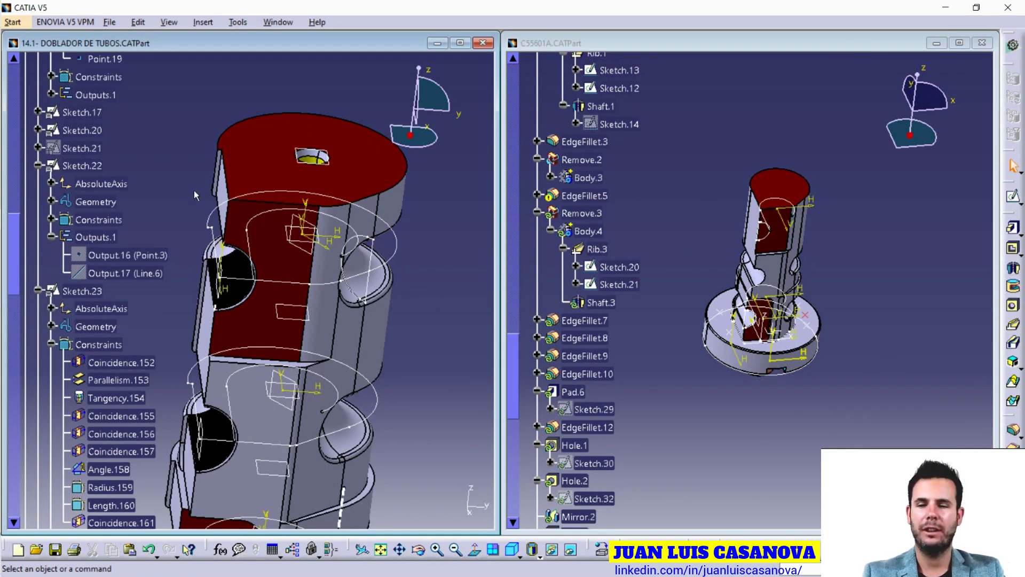
{"action": "mouse_move", "coordinate": [349, 334]}
{"action": "middle_mouse_down"}
{"action": "mouse_move", "coordinate": [388, 299]}
{"action": "mouse_move", "coordinate": [297, 291]}
{"action": "mouse_move", "coordinate": [245, 205]}
{"action": "middle_mouse_up"}
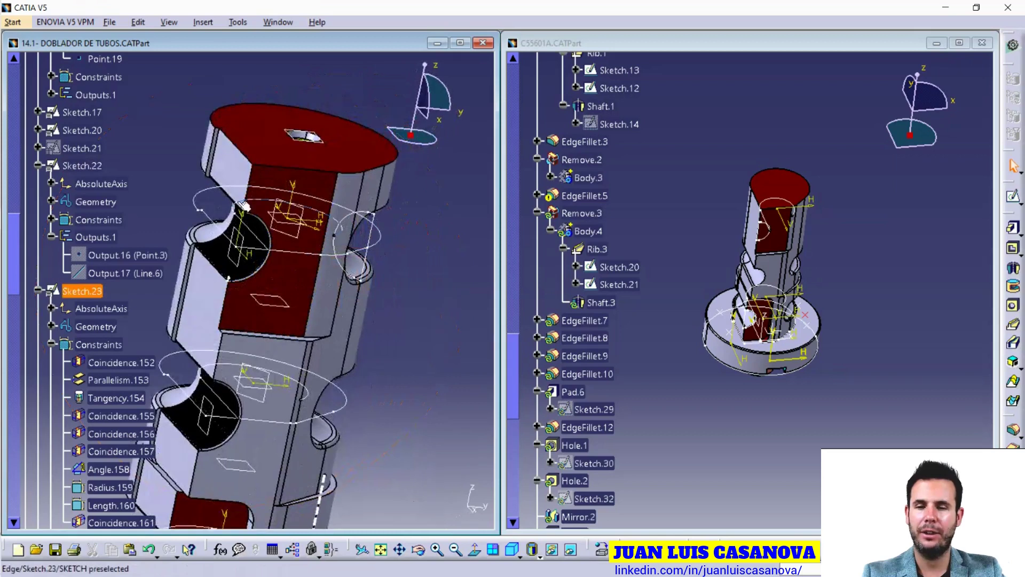
{"action": "right_click", "coordinate": [92, 168]}
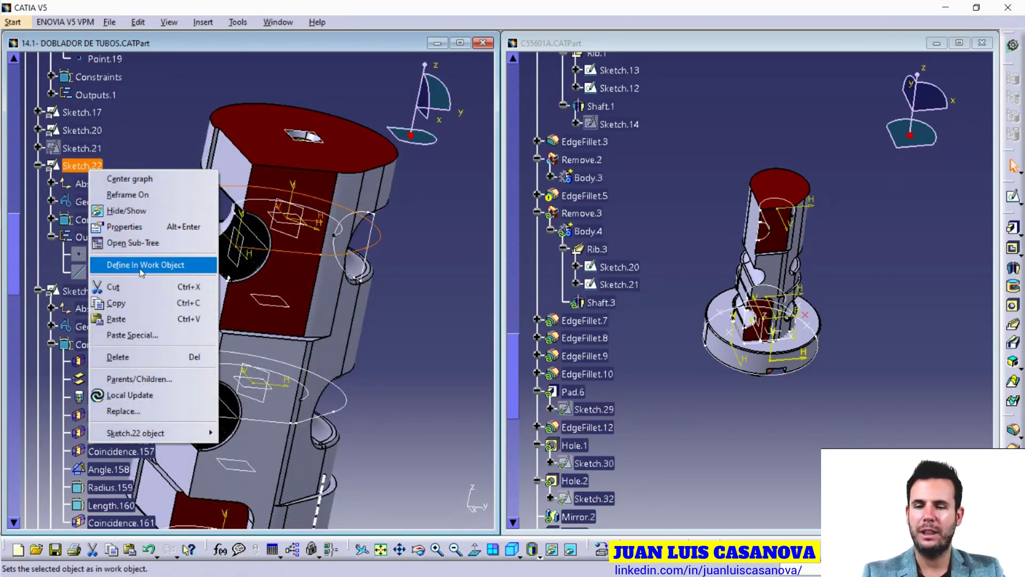
{"action": "mouse_move", "coordinate": [135, 432]}
{"action": "left_click", "coordinate": [283, 455]}
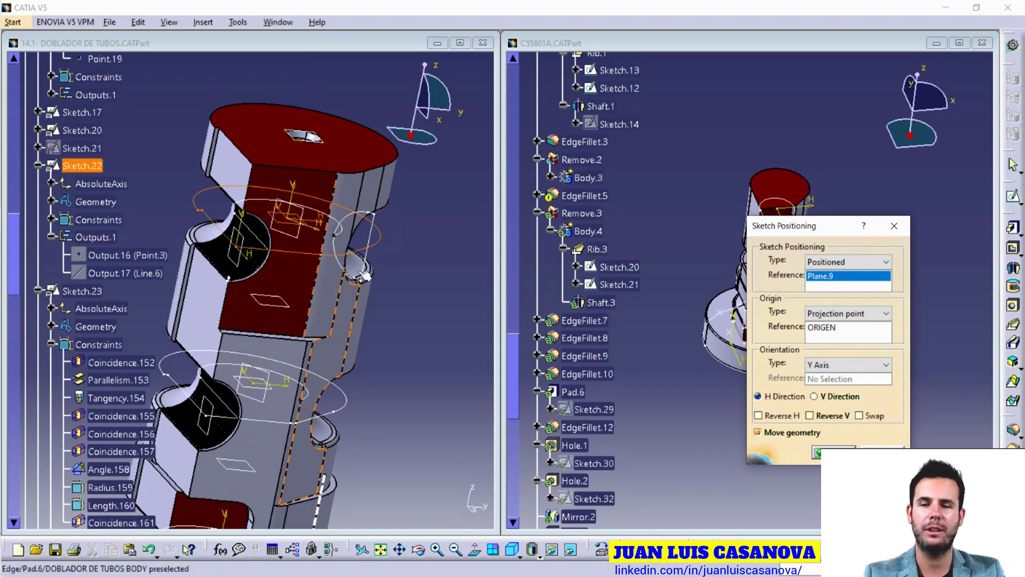
{"action": "left_click", "coordinate": [833, 452]}
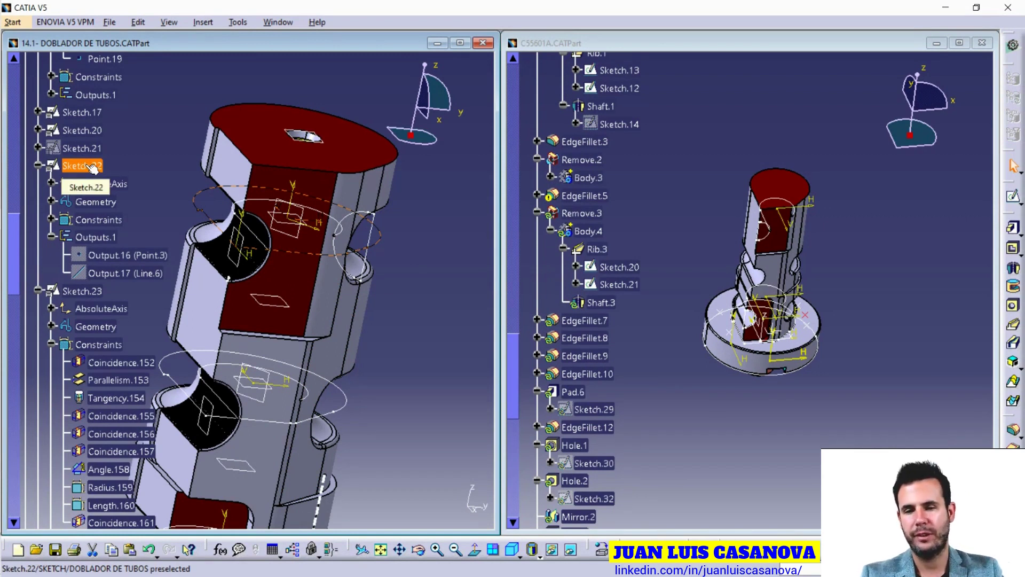
{"action": "right_click", "coordinate": [92, 165]}
{"action": "left_click", "coordinate": [163, 240]}
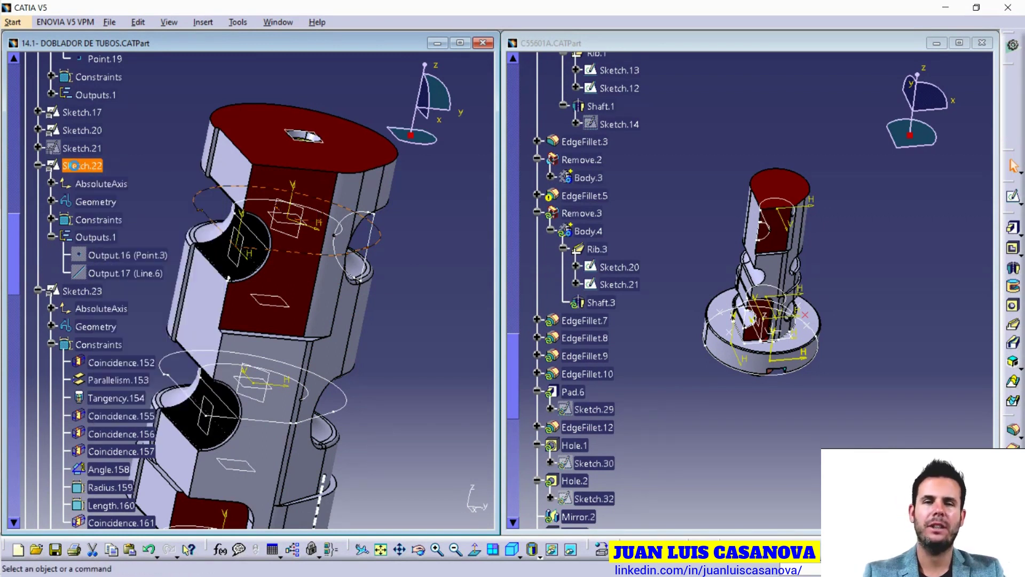
In Sketch.22, change the 25,95 mm length dimension to 27 mm.
{"action": "double_click", "coordinate": [74, 166]}
{"action": "middle_click_drag", "start_coordinate": [415, 281], "coordinate": [358, 451]}
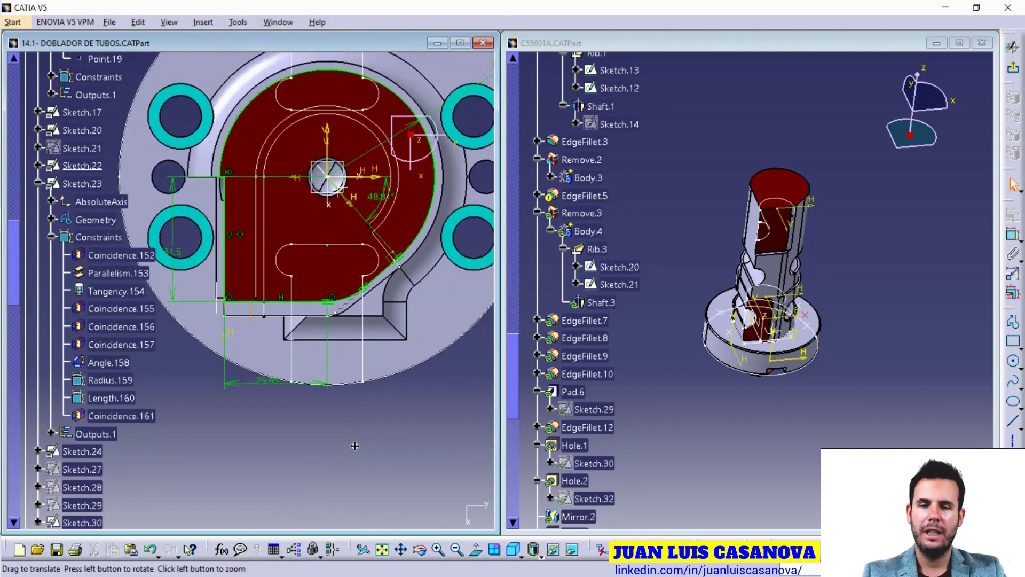
{"action": "middle_click_drag", "start_coordinate": [376, 408], "coordinate": [314, 404]}
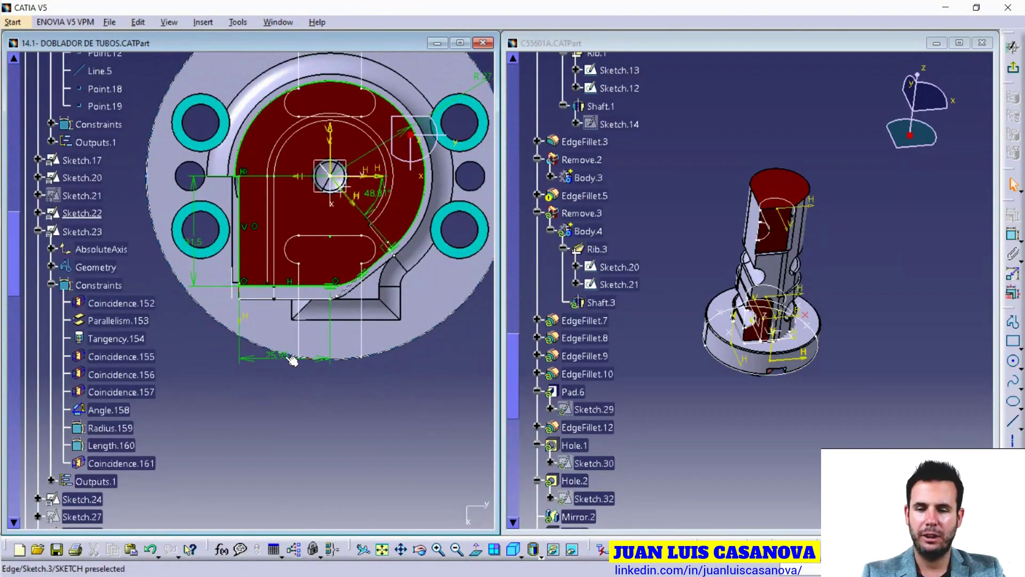
{"action": "double_click", "coordinate": [278, 357]}
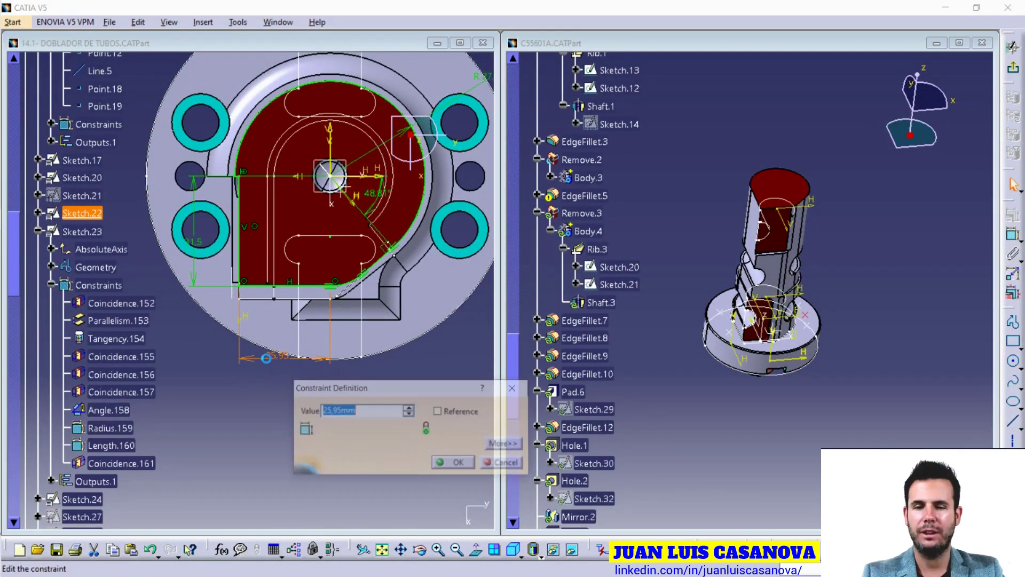
{"action": "type", "text": "27"}
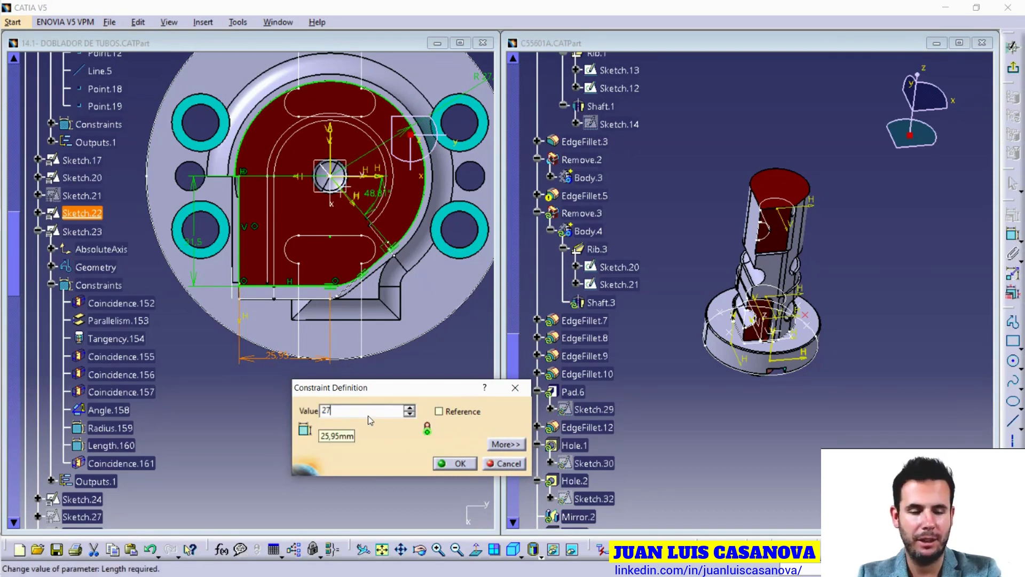
{"action": "key", "text": "Return"}
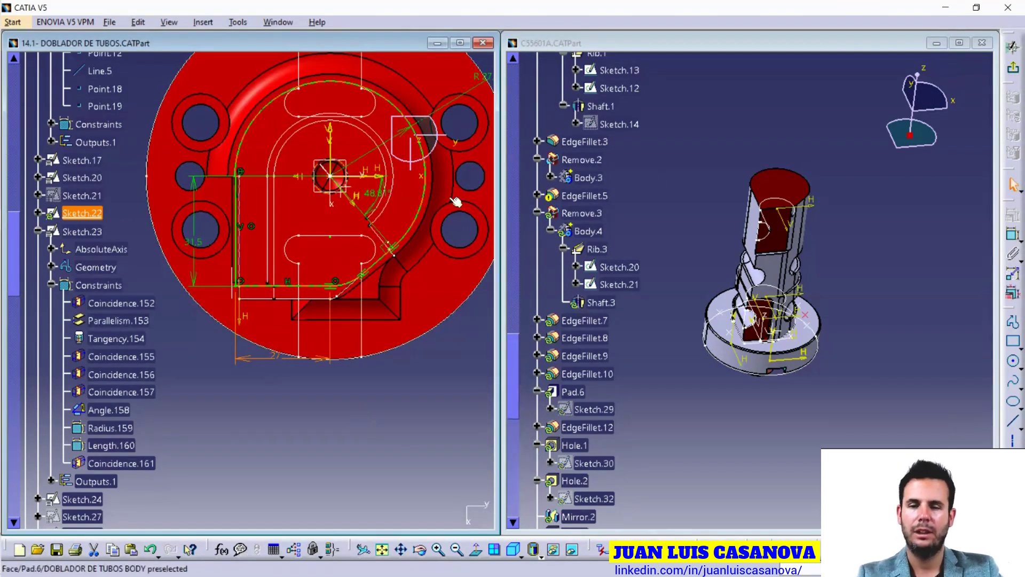
Exit the sketch to rebuild the part, dismissing the EdgeFillet.4 update warnings and opening Sketch.17.
{"action": "left_click", "coordinate": [1014, 70]}
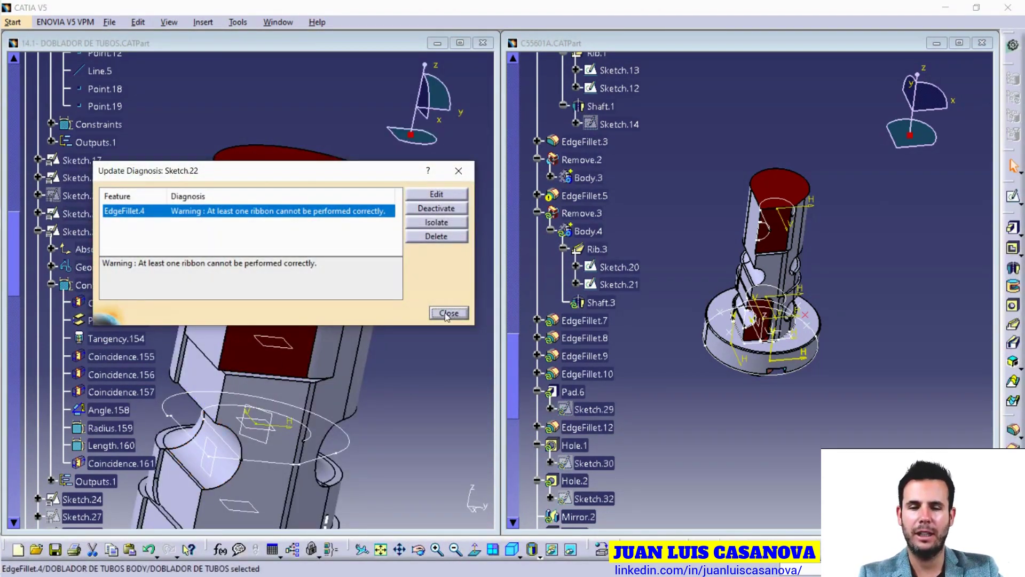
{"action": "left_click", "coordinate": [448, 314]}
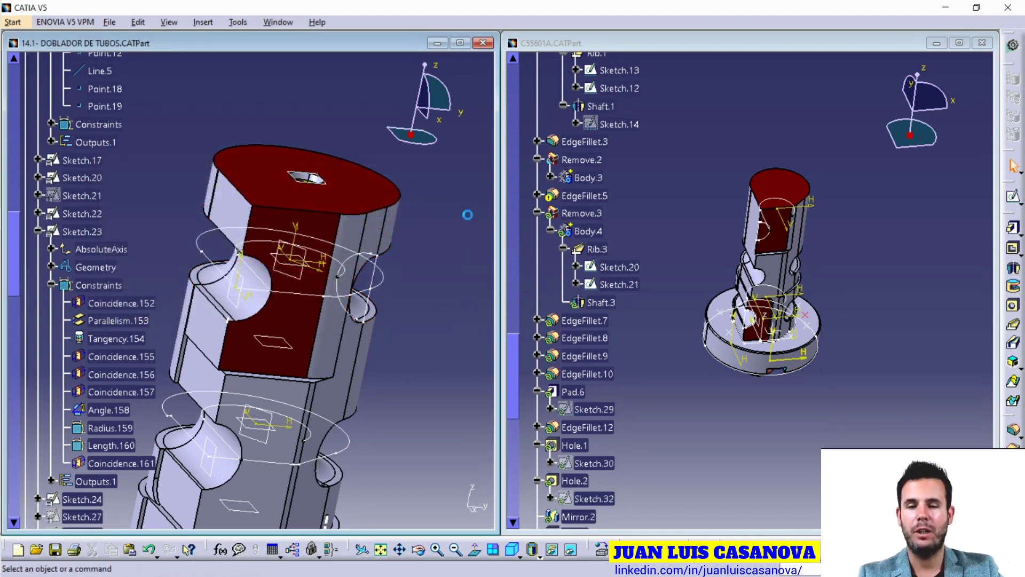
{"action": "double_click", "coordinate": [182, 425]}
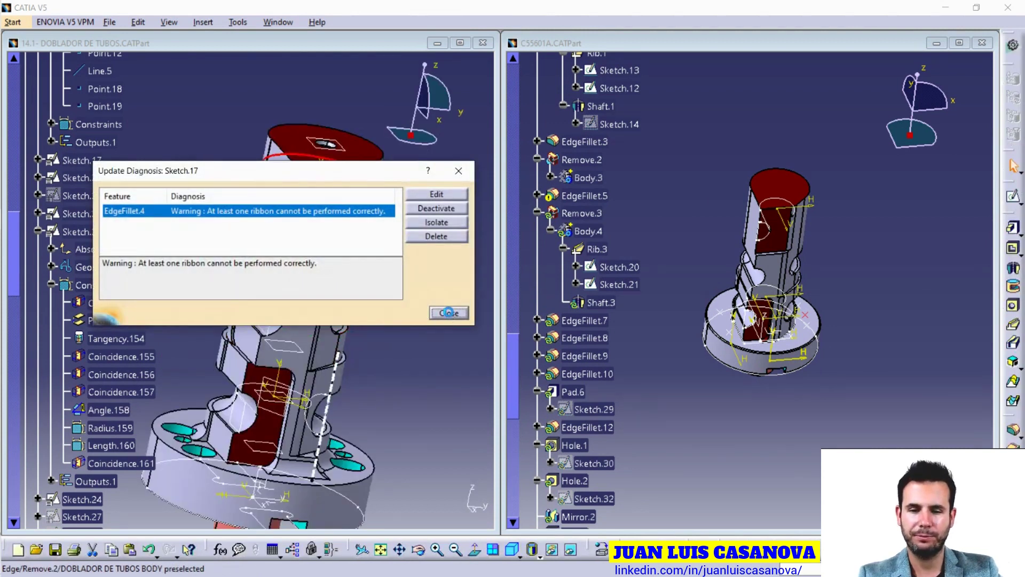
{"action": "left_click", "coordinate": [448, 312]}
Scroll down the tree and select the failing EdgeFillet.4 feature.
{"action": "scroll", "coordinate": [198, 283], "scroll_direction": "down", "scroll_amount": 4}
{"action": "scroll", "coordinate": [198, 283], "scroll_direction": "down", "scroll_amount": 3}
{"action": "scroll", "coordinate": [198, 283], "scroll_direction": "down", "scroll_amount": 3}
{"action": "scroll", "coordinate": [158, 263], "scroll_direction": "down", "scroll_amount": 2}
{"action": "scroll", "coordinate": [158, 263], "scroll_direction": "down", "scroll_amount": 2}
{"action": "scroll", "coordinate": [158, 263], "scroll_direction": "down", "scroll_amount": 5}
{"action": "scroll", "coordinate": [159, 263], "scroll_direction": "down", "scroll_amount": 3}
{"action": "scroll", "coordinate": [158, 263], "scroll_direction": "down", "scroll_amount": 3}
{"action": "left_click", "coordinate": [91, 219]}
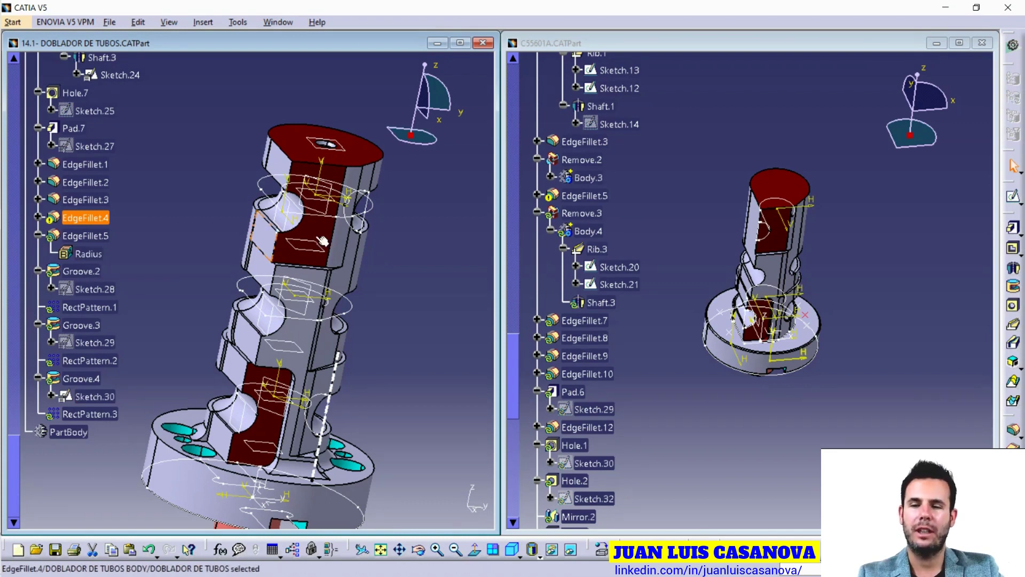
{"action": "left_click", "coordinate": [579, 199]}
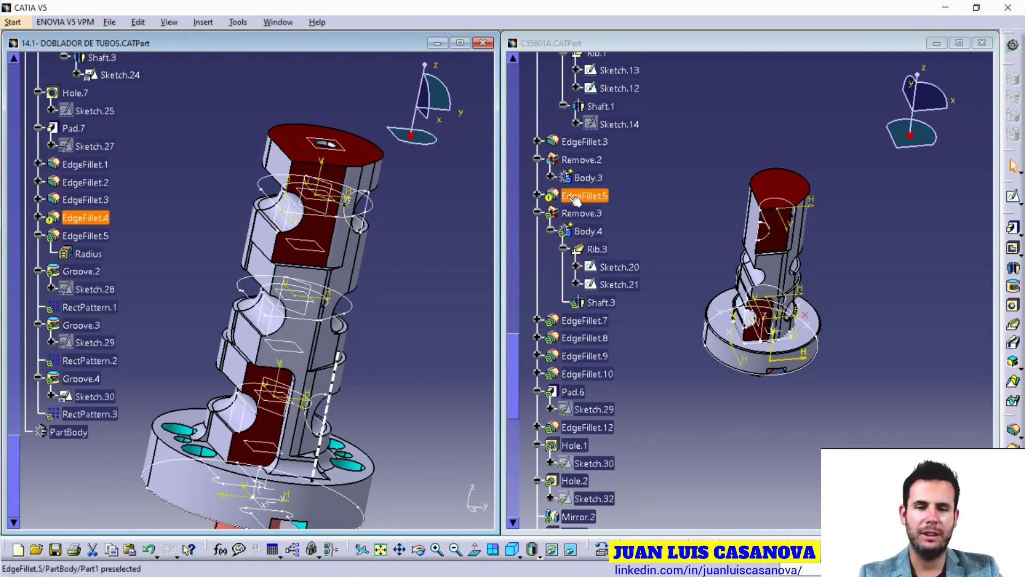
{"action": "scroll", "coordinate": [580, 201], "scroll_direction": "down", "scroll_amount": 3}
{"action": "scroll", "coordinate": [582, 201], "scroll_direction": "down", "scroll_amount": 3}
{"action": "scroll", "coordinate": [585, 197], "scroll_direction": "down", "scroll_amount": 3}
{"action": "scroll", "coordinate": [609, 263], "scroll_direction": "down", "scroll_amount": 3}
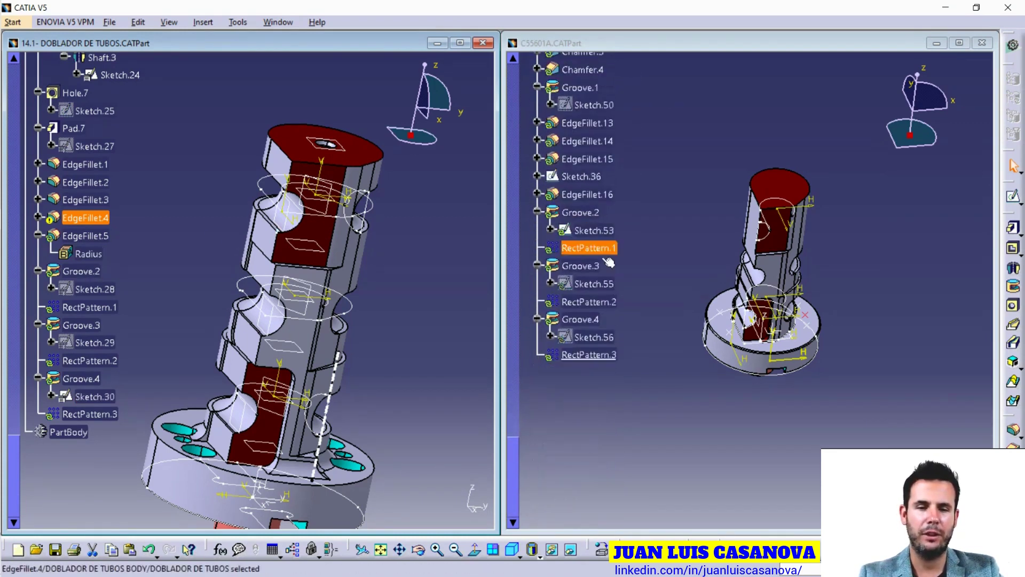
{"action": "scroll", "coordinate": [595, 188], "scroll_direction": "up", "scroll_amount": 5}
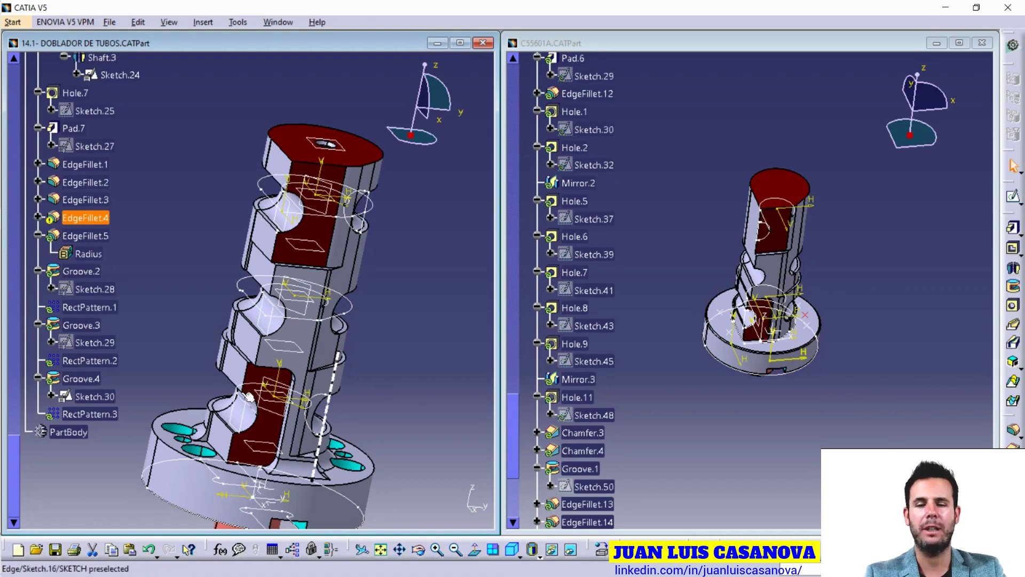
{"action": "mouse_move", "coordinate": [275, 316]}
{"action": "middle_mouse_down"}
{"action": "mouse_move", "coordinate": [208, 222]}
{"action": "mouse_move", "coordinate": [242, 175]}
{"action": "middle_mouse_up"}
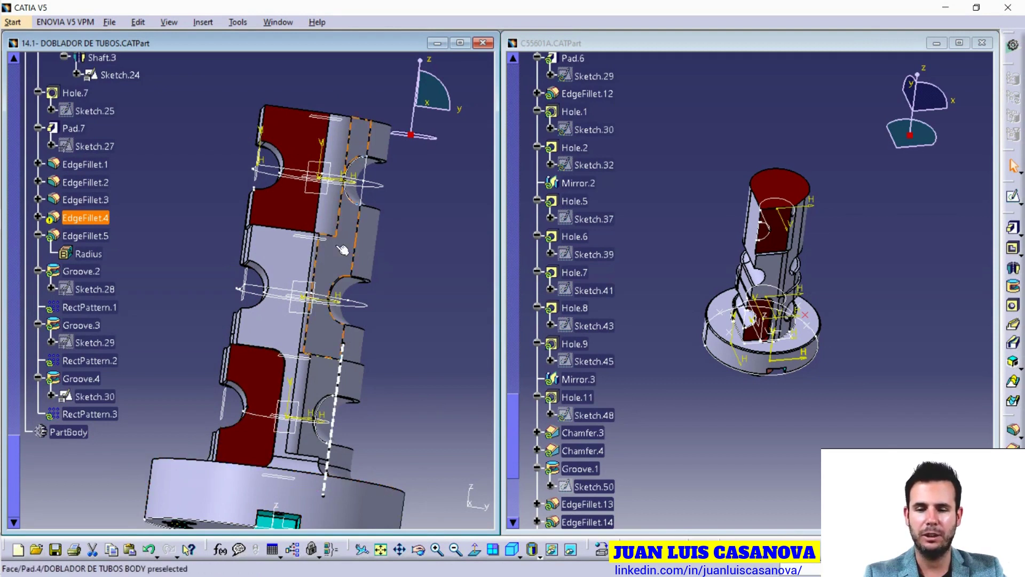
{"action": "mouse_move", "coordinate": [234, 442]}
{"action": "middle_mouse_down"}
{"action": "mouse_move", "coordinate": [331, 350]}
{"action": "mouse_move", "coordinate": [385, 77]}
{"action": "middle_mouse_up"}
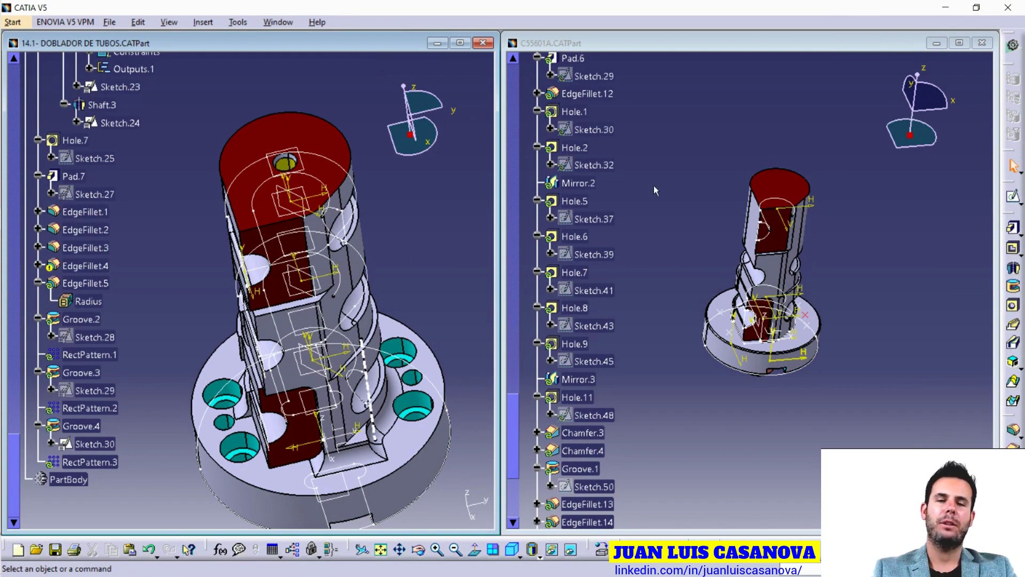
Collapse PartBody and Geometrical Set.1 in the C55601A tree.
{"action": "scroll", "coordinate": [734, 181], "scroll_direction": "up", "scroll_amount": 5}
{"action": "scroll", "coordinate": [697, 174], "scroll_direction": "up", "scroll_amount": 5}
{"action": "scroll", "coordinate": [663, 137], "scroll_direction": "up", "scroll_amount": 5}
{"action": "scroll", "coordinate": [662, 138], "scroll_direction": "up", "scroll_amount": 3}
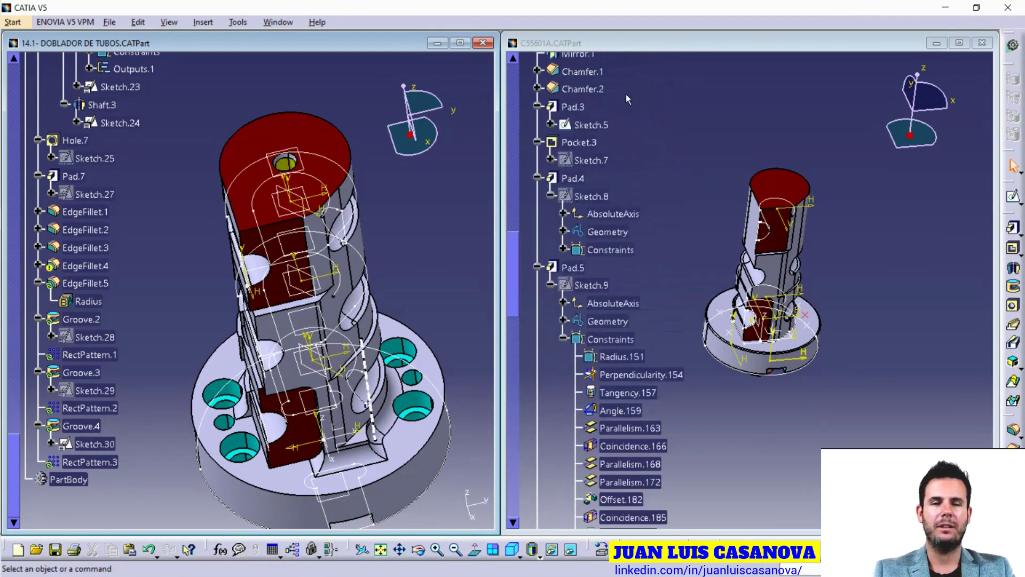
{"action": "scroll", "coordinate": [641, 235], "scroll_direction": "up", "scroll_amount": 3}
{"action": "scroll", "coordinate": [632, 199], "scroll_direction": "up", "scroll_amount": 3}
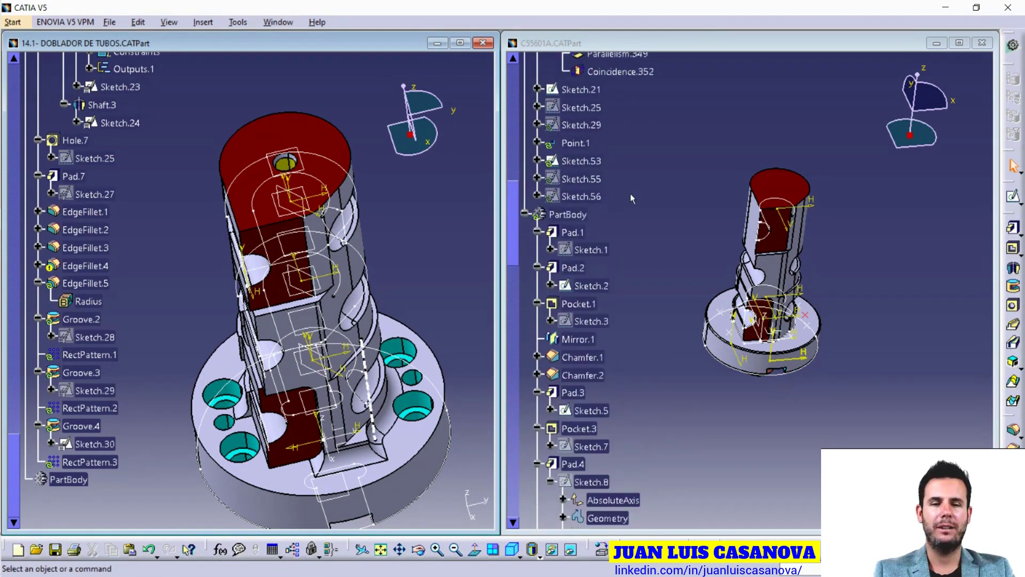
{"action": "left_click", "coordinate": [530, 223]}
{"action": "left_click", "coordinate": [526, 213]}
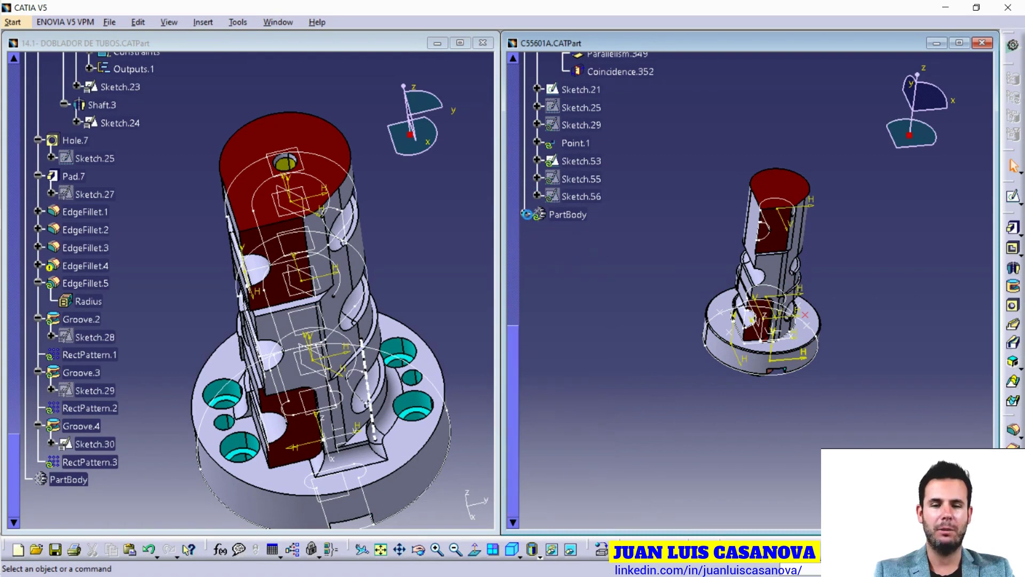
{"action": "scroll", "coordinate": [534, 211], "scroll_direction": "up", "scroll_amount": 2}
{"action": "scroll", "coordinate": [536, 209], "scroll_direction": "up", "scroll_amount": 5}
{"action": "scroll", "coordinate": [536, 207], "scroll_direction": "up", "scroll_amount": 5}
{"action": "scroll", "coordinate": [534, 192], "scroll_direction": "up", "scroll_amount": 5}
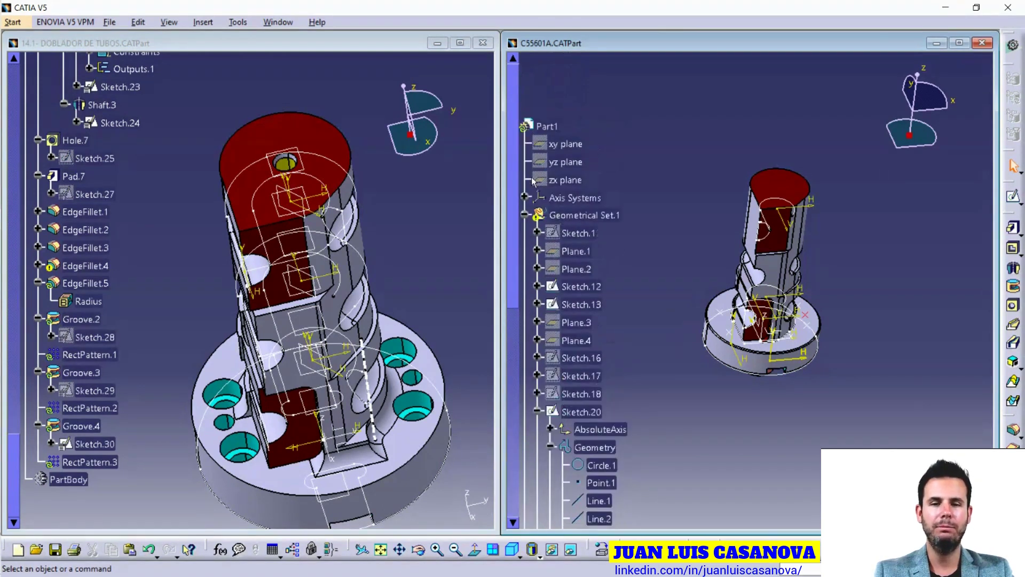
{"action": "left_click", "coordinate": [525, 215]}
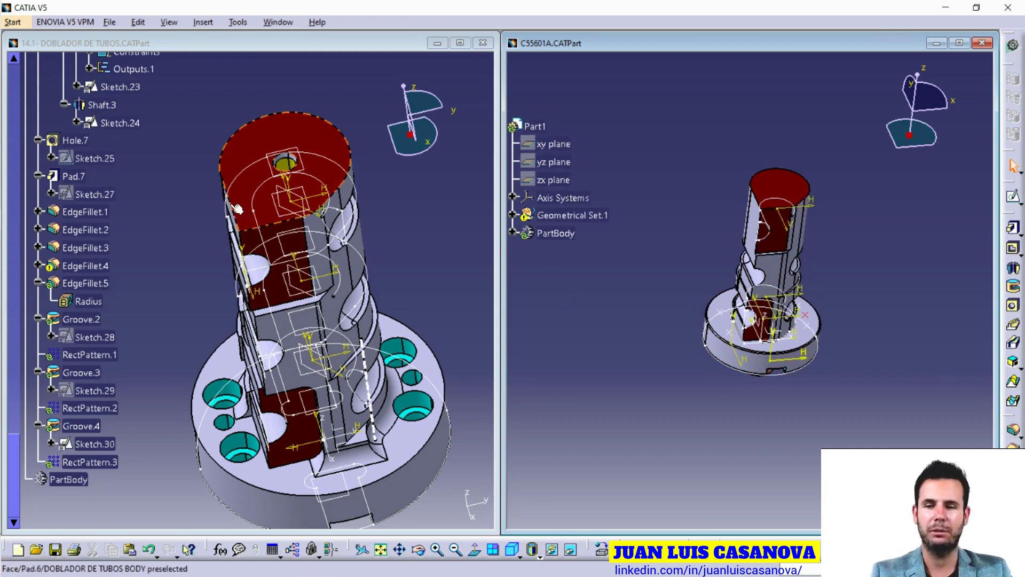
Collapse DOBLADOR DE TUBOS BODY and the SKETCH set in the DOBLADOR DE TUBOS tree.
{"action": "left_click", "coordinate": [40, 179]}
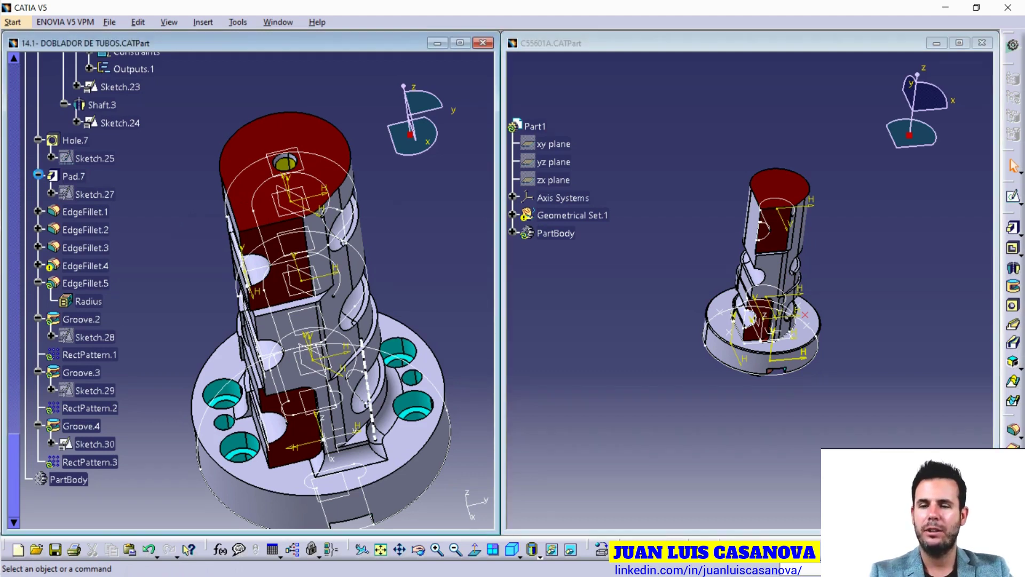
{"action": "scroll", "coordinate": [123, 167], "scroll_direction": "up", "scroll_amount": 5}
{"action": "scroll", "coordinate": [139, 166], "scroll_direction": "up", "scroll_amount": 5}
{"action": "scroll", "coordinate": [139, 167], "scroll_direction": "up", "scroll_amount": 5}
{"action": "scroll", "coordinate": [141, 171], "scroll_direction": "up", "scroll_amount": 5}
{"action": "scroll", "coordinate": [138, 166], "scroll_direction": "up", "scroll_amount": 3}
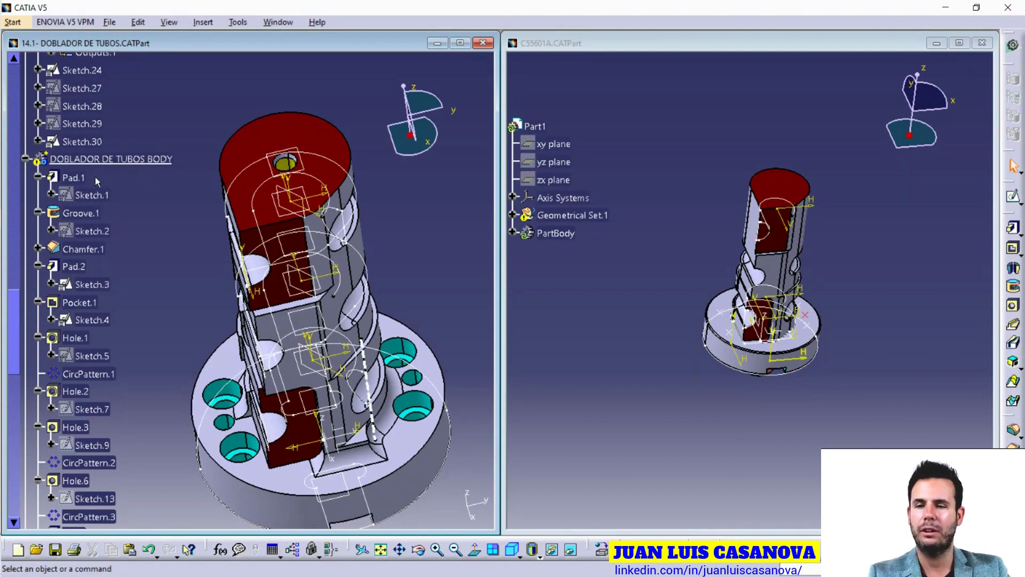
{"action": "left_click", "coordinate": [25, 159]}
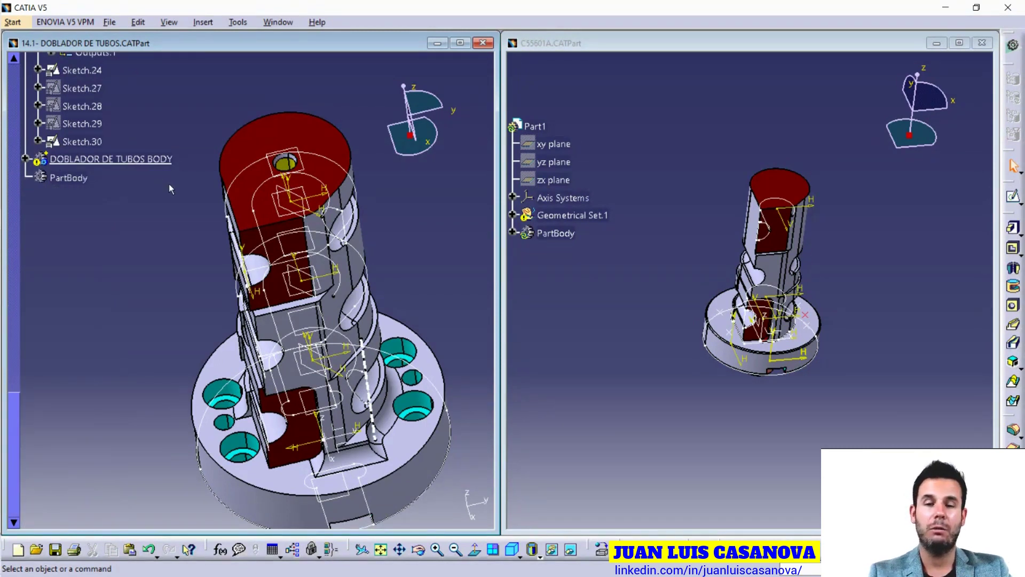
{"action": "scroll", "coordinate": [169, 185], "scroll_direction": "up", "scroll_amount": 7}
{"action": "scroll", "coordinate": [169, 185], "scroll_direction": "up", "scroll_amount": 5}
{"action": "scroll", "coordinate": [169, 189], "scroll_direction": "up", "scroll_amount": 10}
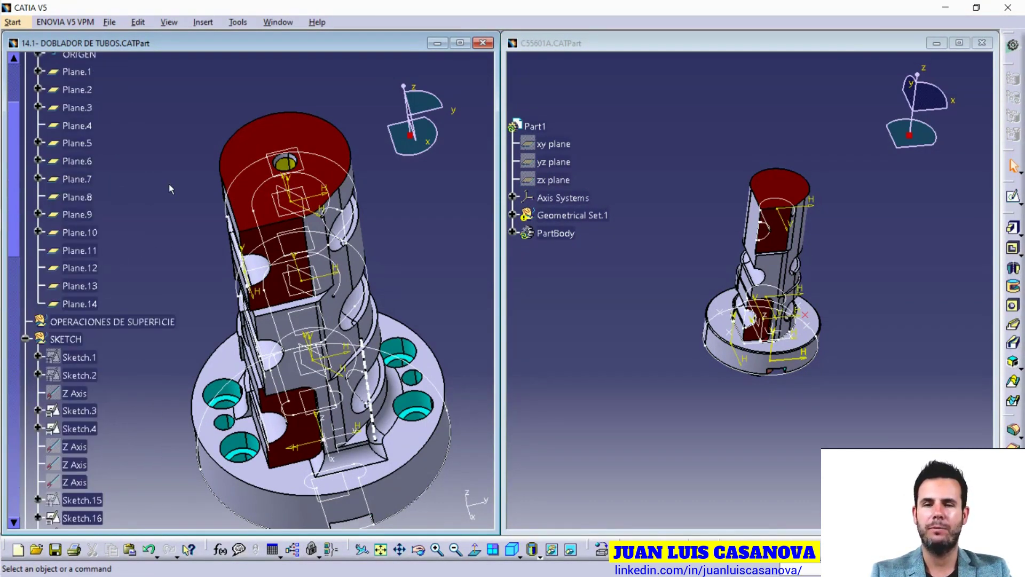
{"action": "scroll", "coordinate": [80, 213], "scroll_direction": "down", "scroll_amount": 4}
{"action": "left_click", "coordinate": [25, 195]}
{"action": "scroll", "coordinate": [76, 261], "scroll_direction": "up", "scroll_amount": 5}
{"action": "scroll", "coordinate": [76, 261], "scroll_direction": "up", "scroll_amount": 1}
{"action": "scroll", "coordinate": [76, 262], "scroll_direction": "up", "scroll_amount": 2}
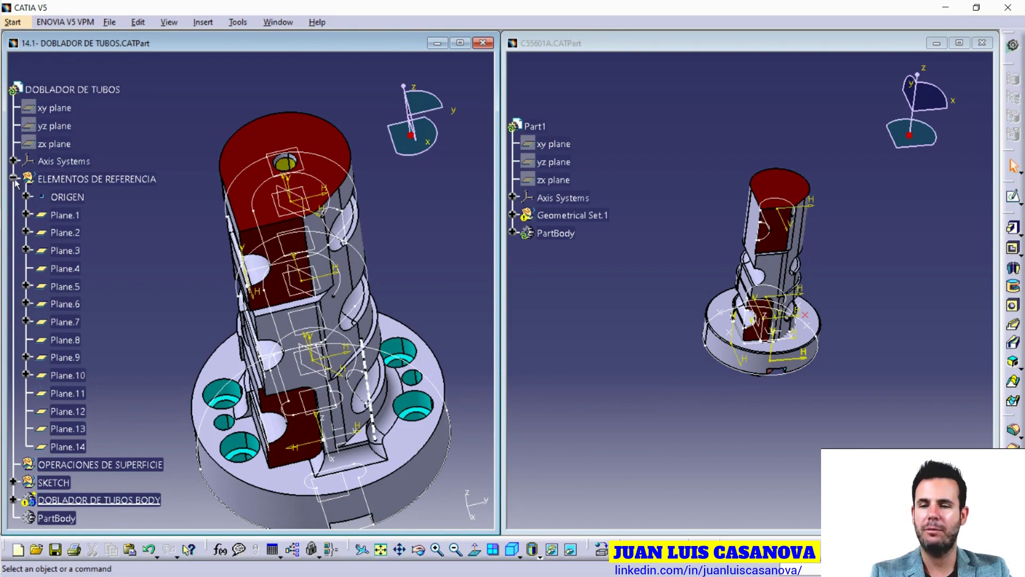
Collapse the ELEMENTOS DE REFERENCIA set in the DOBLADOR DE TUBOS tree.
{"action": "left_click", "coordinate": [14, 179]}
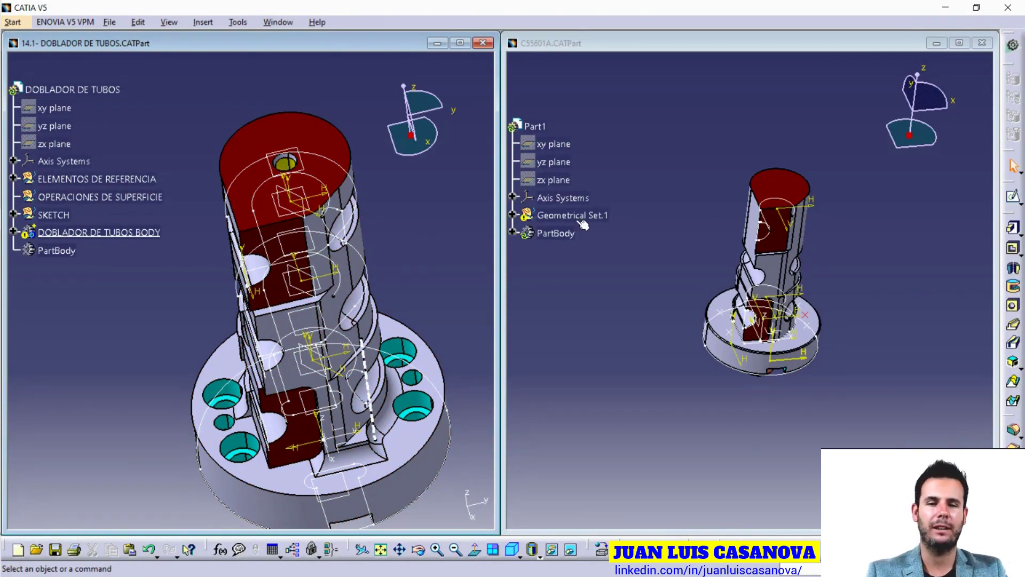
Expand the C55601A PartBody, folding Pad.5, Pad.4, Remove.1, Remove.2 and Remove.3.
{"action": "key", "text": "ctrl+Tab"}
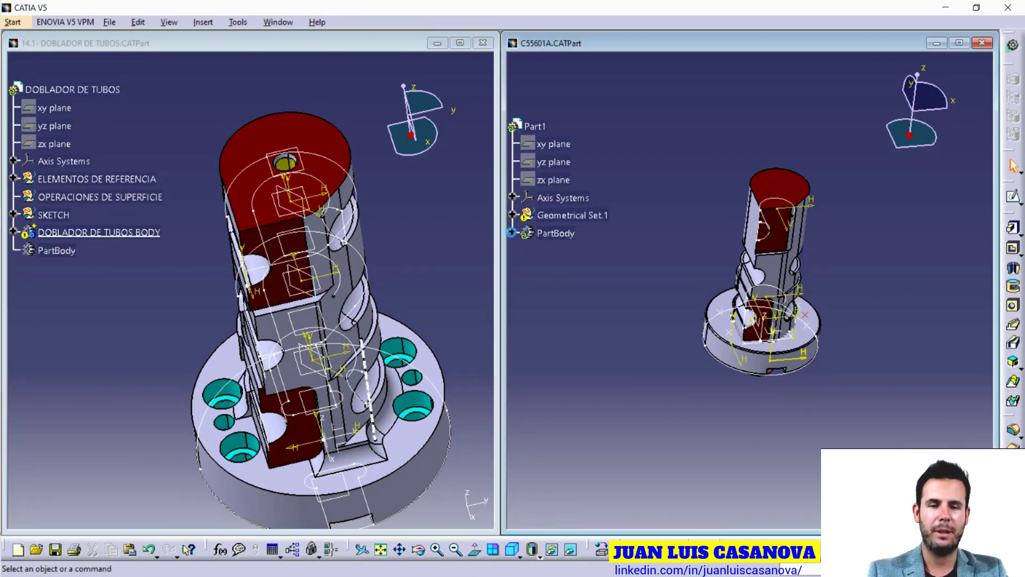
{"action": "left_click", "coordinate": [512, 233]}
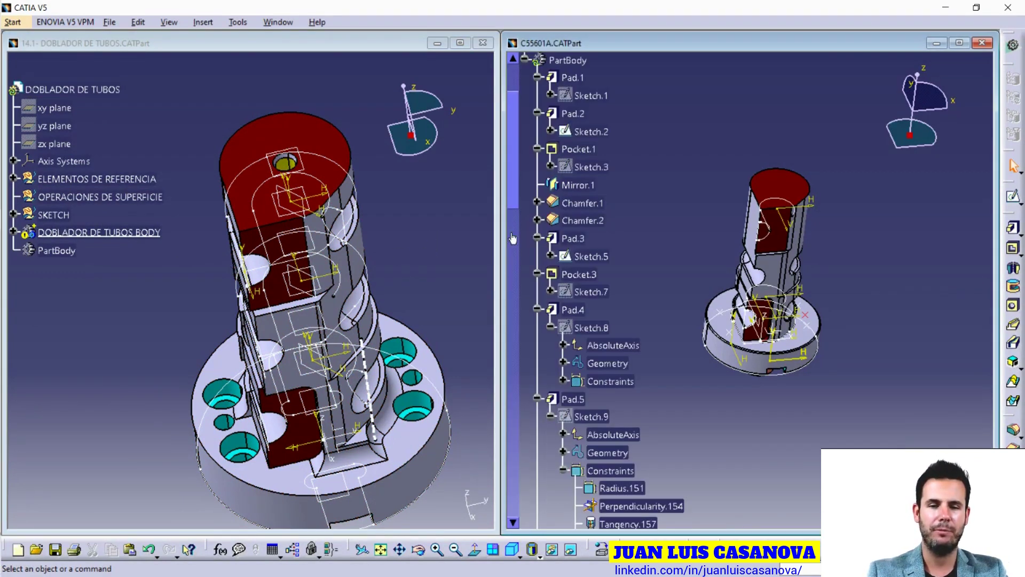
{"action": "left_click", "coordinate": [537, 398]}
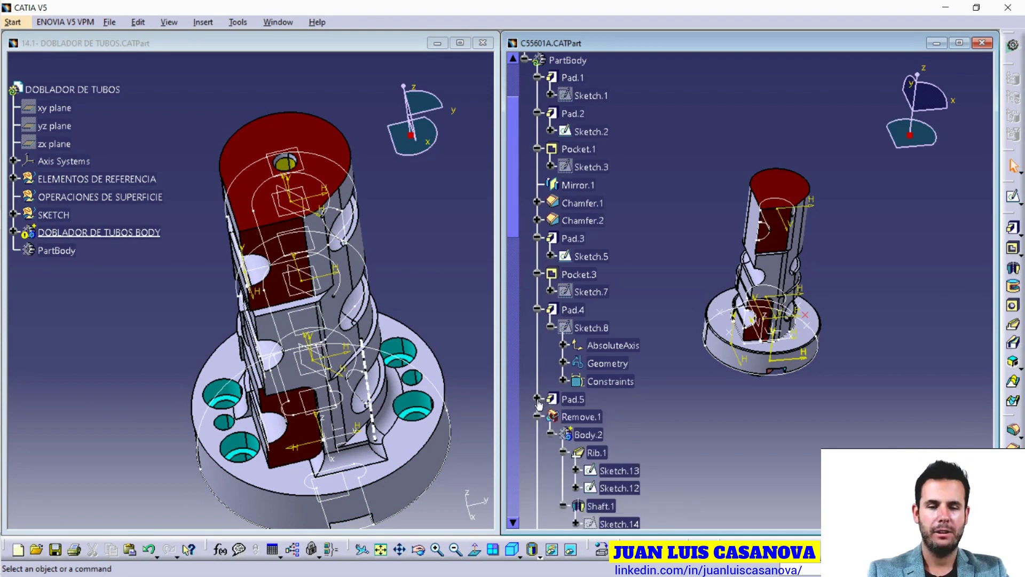
{"action": "left_click", "coordinate": [537, 309]}
{"action": "left_click", "coordinate": [537, 345]}
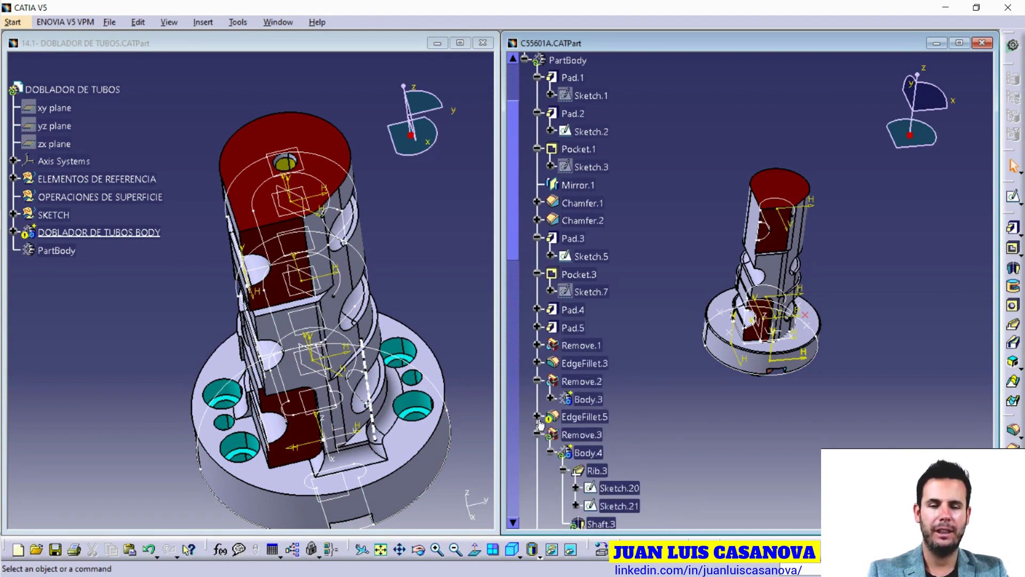
{"action": "left_click", "coordinate": [538, 381]}
{"action": "left_click", "coordinate": [538, 416]}
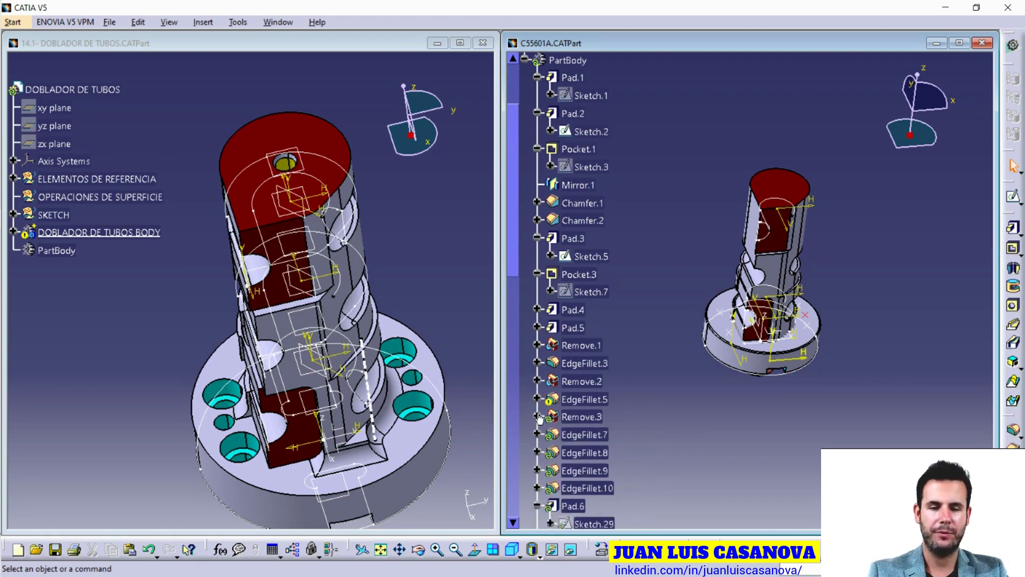
{"action": "scroll", "coordinate": [582, 310], "scroll_direction": "up", "scroll_amount": 3}
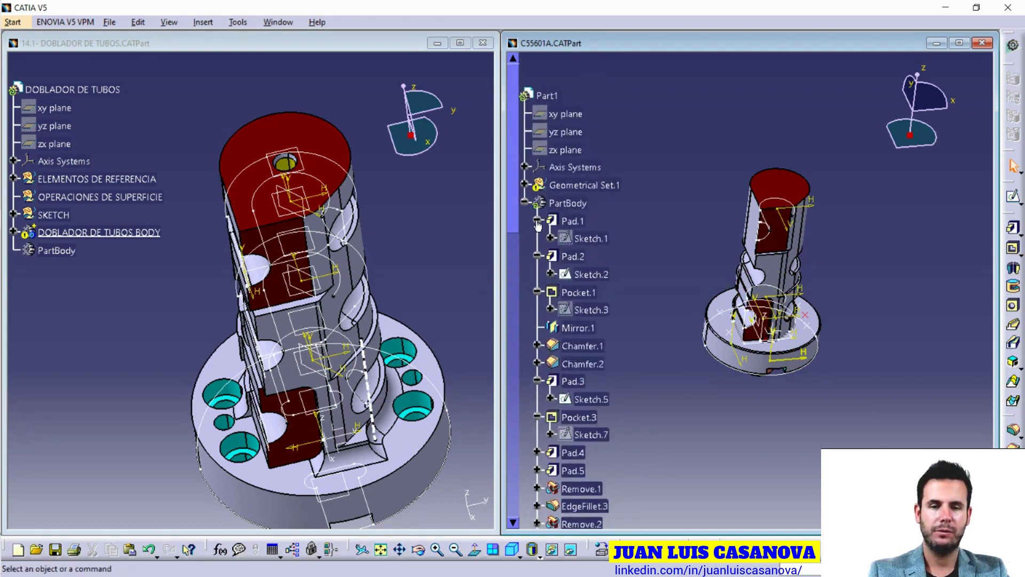
{"action": "scroll", "coordinate": [621, 215], "scroll_direction": "down", "scroll_amount": 3}
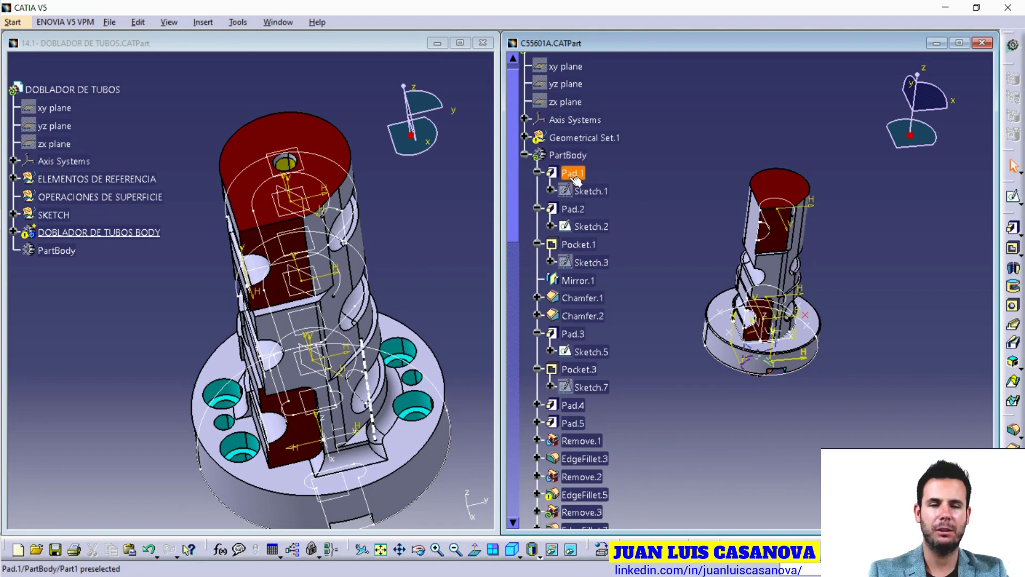
{"action": "scroll", "coordinate": [575, 179], "scroll_direction": "down", "scroll_amount": 1}
{"action": "scroll", "coordinate": [574, 197], "scroll_direction": "down", "scroll_amount": 1}
{"action": "scroll", "coordinate": [576, 213], "scroll_direction": "down", "scroll_amount": 3}
{"action": "scroll", "coordinate": [581, 230], "scroll_direction": "down", "scroll_amount": 3}
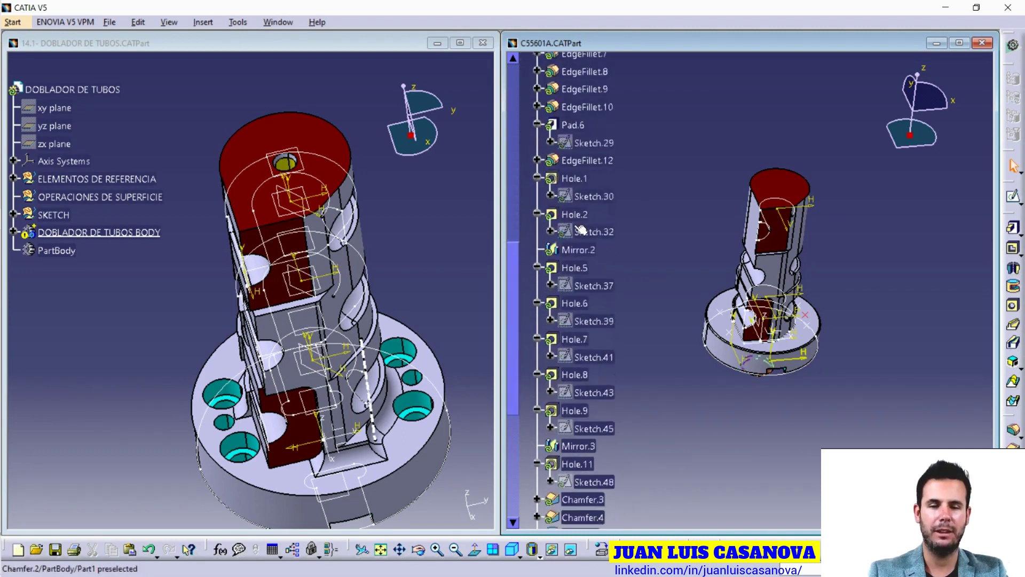
{"action": "scroll", "coordinate": [582, 241], "scroll_direction": "down", "scroll_amount": 10}
{"action": "scroll", "coordinate": [583, 251], "scroll_direction": "down", "scroll_amount": 10}
{"action": "scroll", "coordinate": [586, 262], "scroll_direction": "up", "scroll_amount": 10}
{"action": "scroll", "coordinate": [588, 271], "scroll_direction": "up", "scroll_amount": 15}
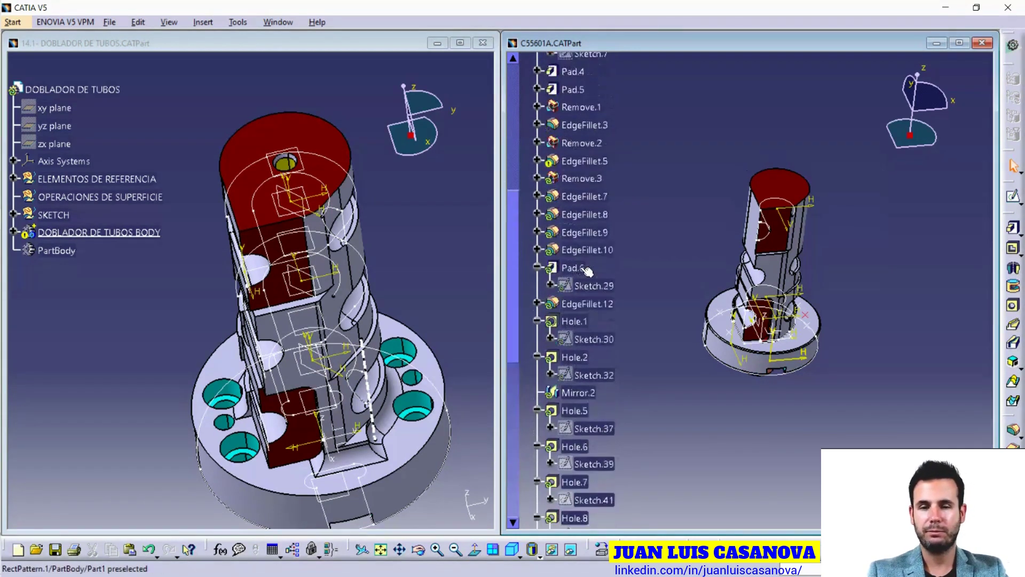
{"action": "scroll", "coordinate": [588, 272], "scroll_direction": "up", "scroll_amount": 5}
Expand DOBLADOR DE TUBOS BODY, fold Groove.1, and define the body as the in-work object.
{"action": "left_click", "coordinate": [18, 235]}
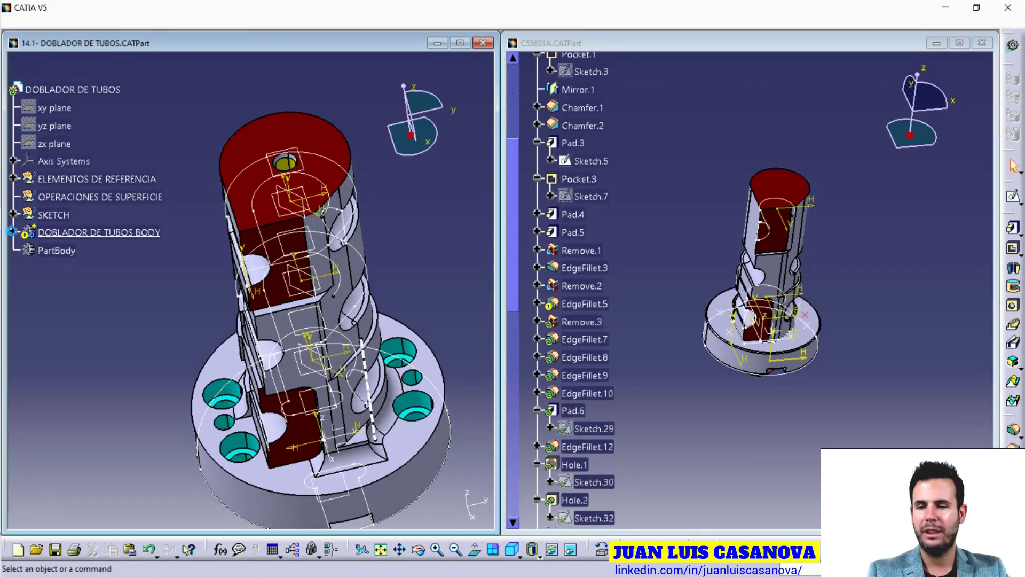
{"action": "left_click", "coordinate": [14, 232]}
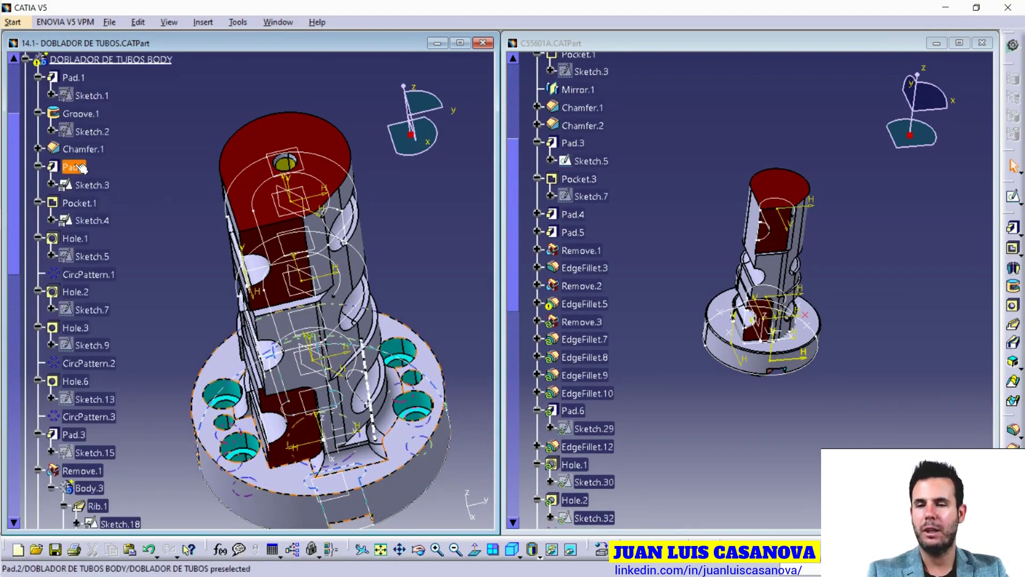
{"action": "scroll", "coordinate": [39, 96], "scroll_direction": "down", "scroll_amount": 2}
{"action": "left_click", "coordinate": [38, 95]}
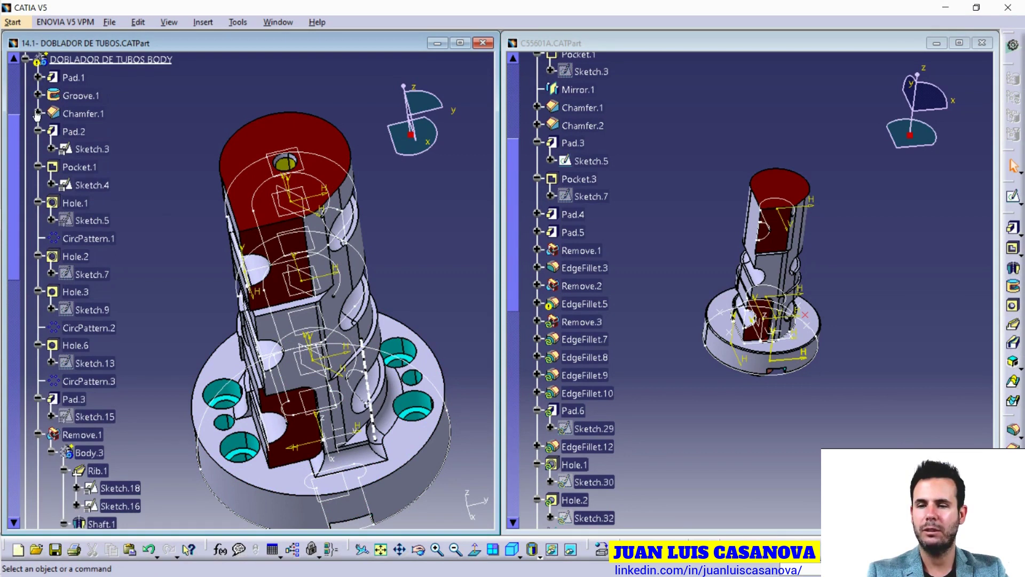
{"action": "scroll", "coordinate": [38, 115], "scroll_direction": "up", "scroll_amount": 3}
{"action": "right_click", "coordinate": [123, 108]}
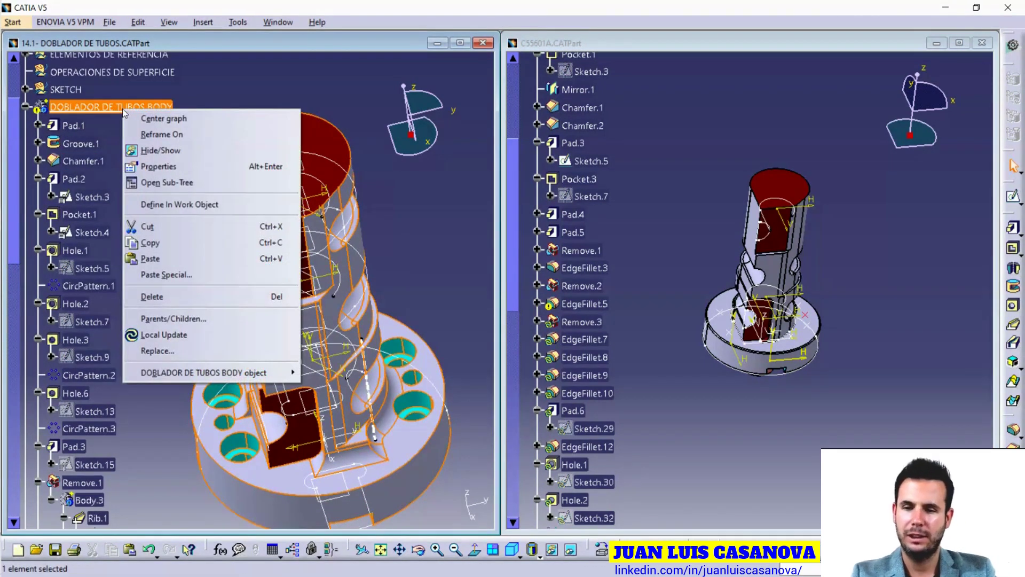
{"action": "left_click", "coordinate": [180, 204]}
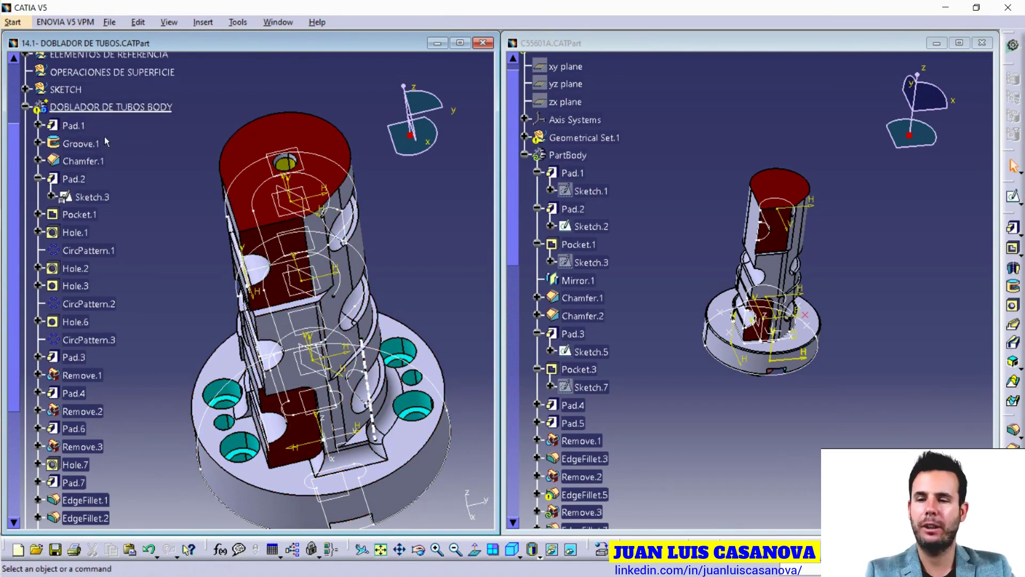
Browse the C55601A PartBody feature history alongside the DOBLADOR DE TUBOS tree.
{"action": "scroll", "coordinate": [105, 137], "scroll_direction": "down", "scroll_amount": 5}
{"action": "scroll", "coordinate": [104, 136], "scroll_direction": "down", "scroll_amount": 1}
{"action": "scroll", "coordinate": [107, 235], "scroll_direction": "up", "scroll_amount": 6}
{"action": "scroll", "coordinate": [97, 172], "scroll_direction": "up", "scroll_amount": 2}
{"action": "scroll", "coordinate": [96, 172], "scroll_direction": "down", "scroll_amount": 4}
{"action": "scroll", "coordinate": [96, 172], "scroll_direction": "up", "scroll_amount": 2}
{"action": "left_click", "coordinate": [636, 166]}
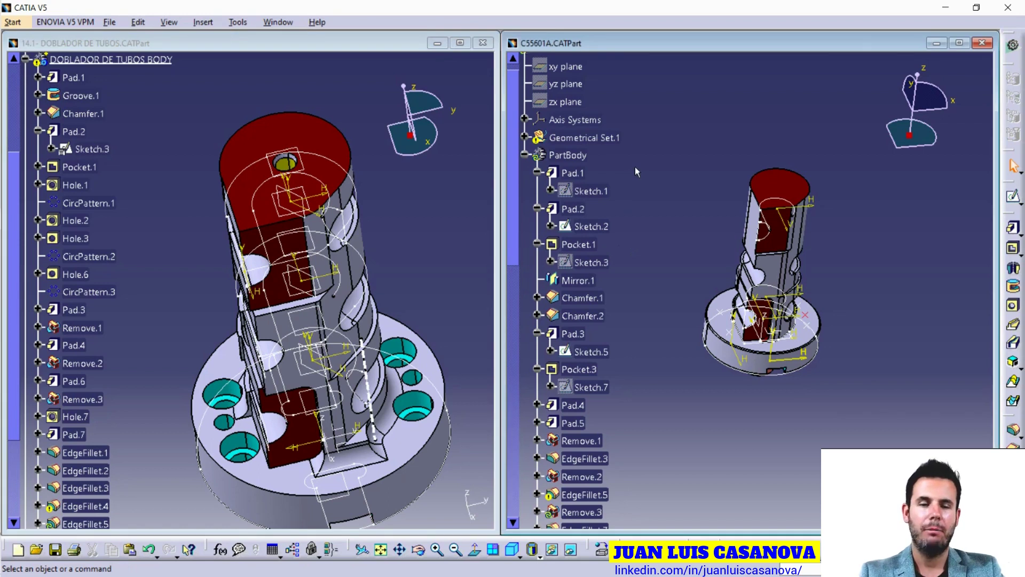
{"action": "scroll", "coordinate": [576, 214], "scroll_direction": "down", "scroll_amount": 2}
{"action": "scroll", "coordinate": [577, 222], "scroll_direction": "down", "scroll_amount": 3}
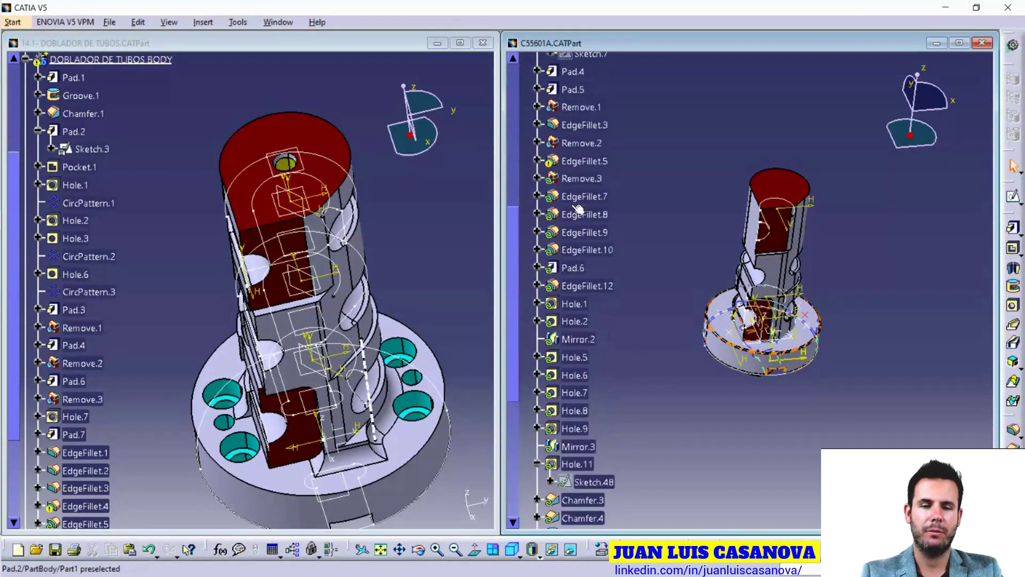
{"action": "scroll", "coordinate": [578, 226], "scroll_direction": "down", "scroll_amount": 3}
{"action": "scroll", "coordinate": [578, 226], "scroll_direction": "down", "scroll_amount": 3}
{"action": "scroll", "coordinate": [576, 214], "scroll_direction": "down", "scroll_amount": 2}
{"action": "scroll", "coordinate": [576, 160], "scroll_direction": "up", "scroll_amount": 3}
{"action": "scroll", "coordinate": [575, 100], "scroll_direction": "up", "scroll_amount": 1}
{"action": "scroll", "coordinate": [576, 104], "scroll_direction": "up", "scroll_amount": 3}
{"action": "scroll", "coordinate": [577, 109], "scroll_direction": "up", "scroll_amount": 5}
{"action": "scroll", "coordinate": [579, 115], "scroll_direction": "down", "scroll_amount": 4}
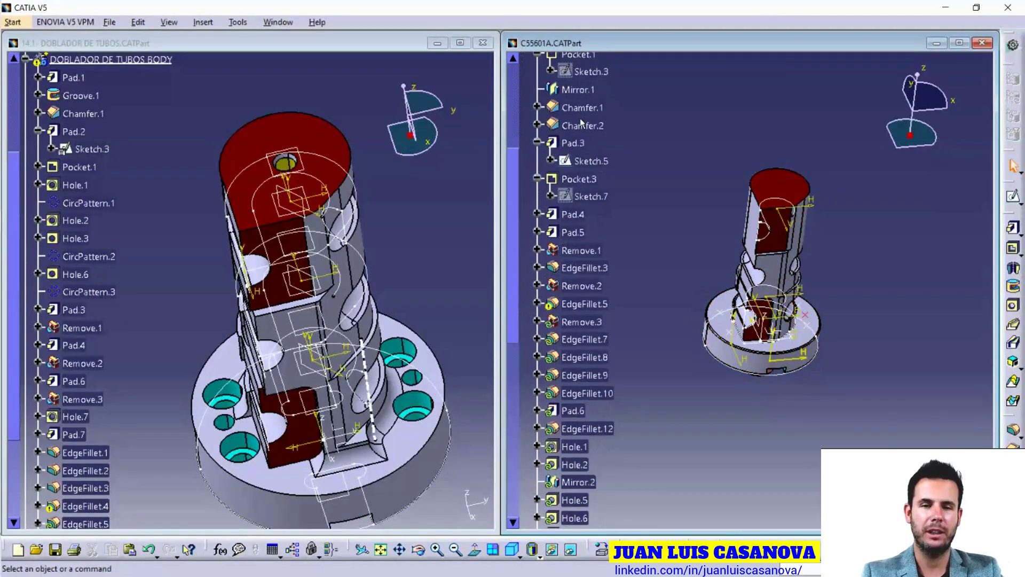
{"action": "scroll", "coordinate": [581, 123], "scroll_direction": "down", "scroll_amount": 2}
{"action": "scroll", "coordinate": [582, 128], "scroll_direction": "down", "scroll_amount": 4}
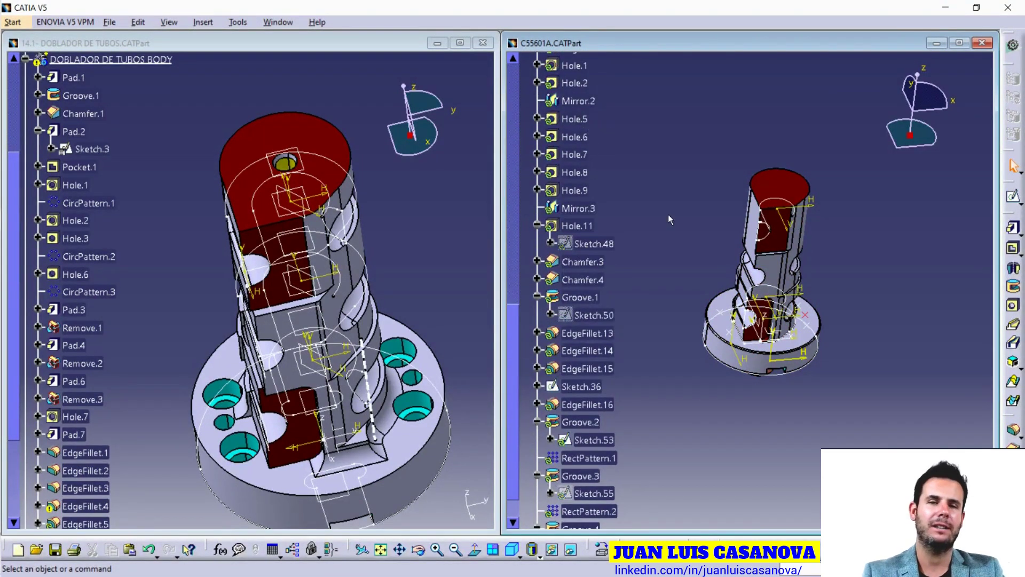
{"action": "scroll", "coordinate": [615, 213], "scroll_direction": "up", "scroll_amount": 3}
{"action": "scroll", "coordinate": [598, 176], "scroll_direction": "up", "scroll_amount": 2}
{"action": "scroll", "coordinate": [595, 164], "scroll_direction": "down", "scroll_amount": 4}
{"action": "scroll", "coordinate": [593, 321], "scroll_direction": "down", "scroll_amount": 2}
{"action": "scroll", "coordinate": [593, 203], "scroll_direction": "down", "scroll_amount": 3}
{"action": "scroll", "coordinate": [594, 267], "scroll_direction": "up", "scroll_amount": 3}
{"action": "scroll", "coordinate": [596, 363], "scroll_direction": "up", "scroll_amount": 4}
{"action": "scroll", "coordinate": [594, 363], "scroll_direction": "up", "scroll_amount": 5}
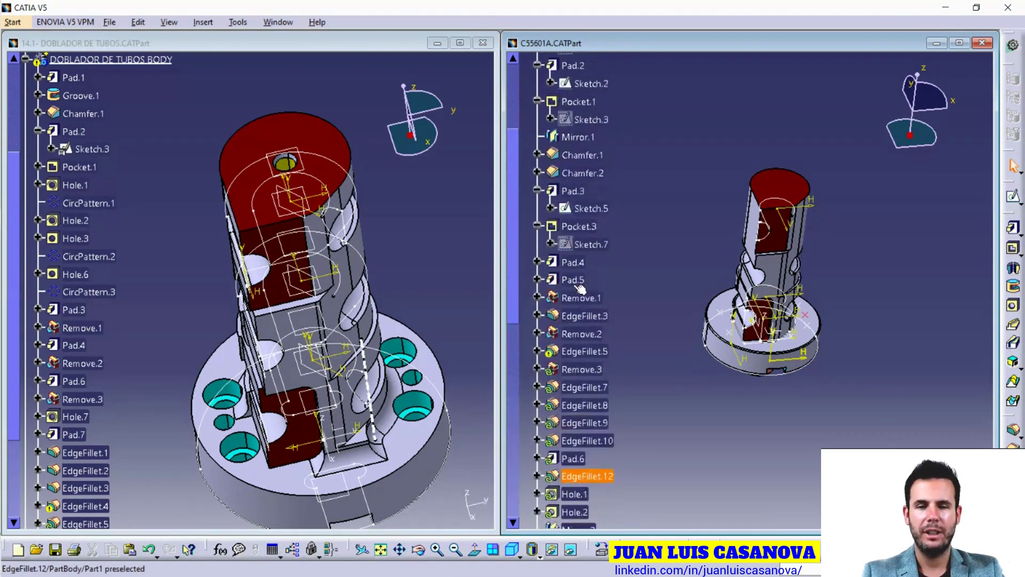
{"action": "scroll", "coordinate": [588, 267], "scroll_direction": "up", "scroll_amount": 5}
{"action": "scroll", "coordinate": [577, 224], "scroll_direction": "up", "scroll_amount": 3}
{"action": "left_click", "coordinate": [148, 237]}
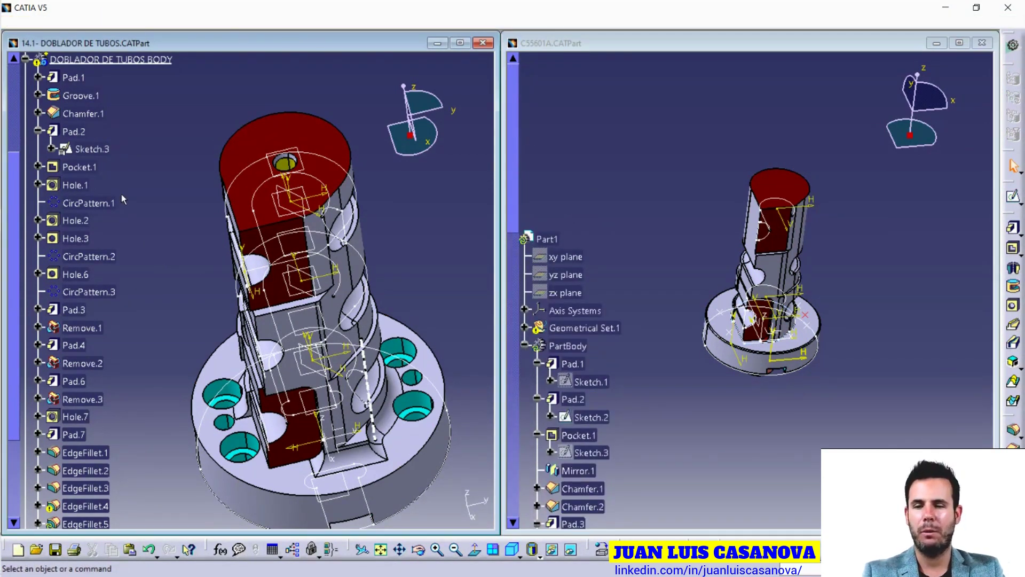
{"action": "scroll", "coordinate": [102, 123], "scroll_direction": "up", "scroll_amount": 3}
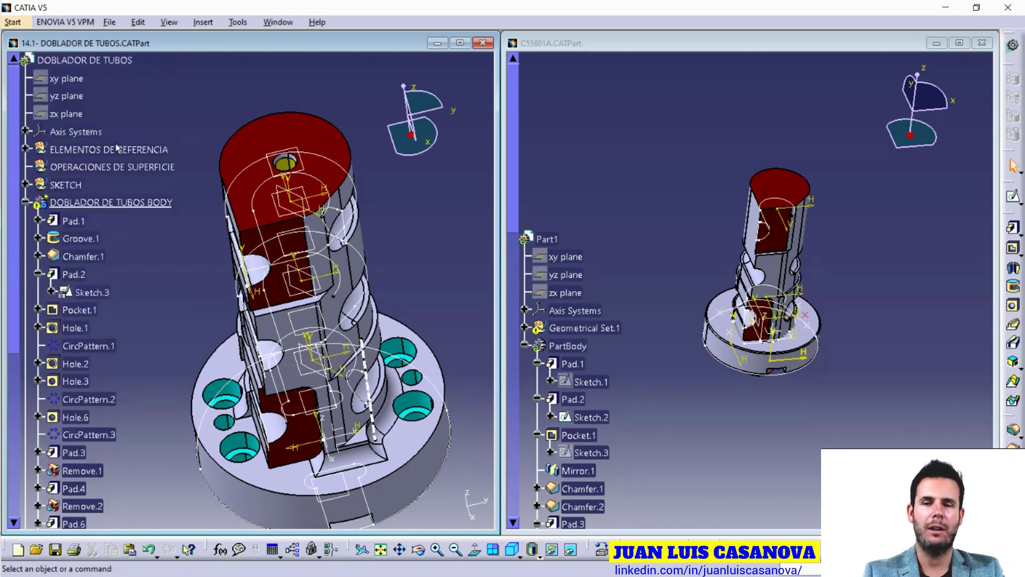
{"action": "middle_click_drag", "start_coordinate": [299, 240], "coordinate": [302, 198]}
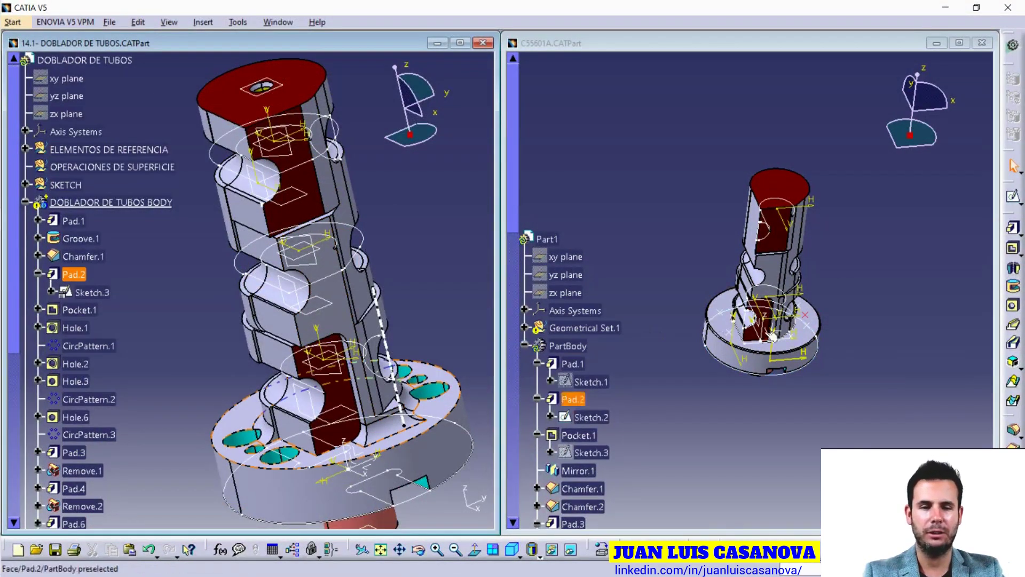
{"action": "middle_click", "coordinate": [801, 367]}
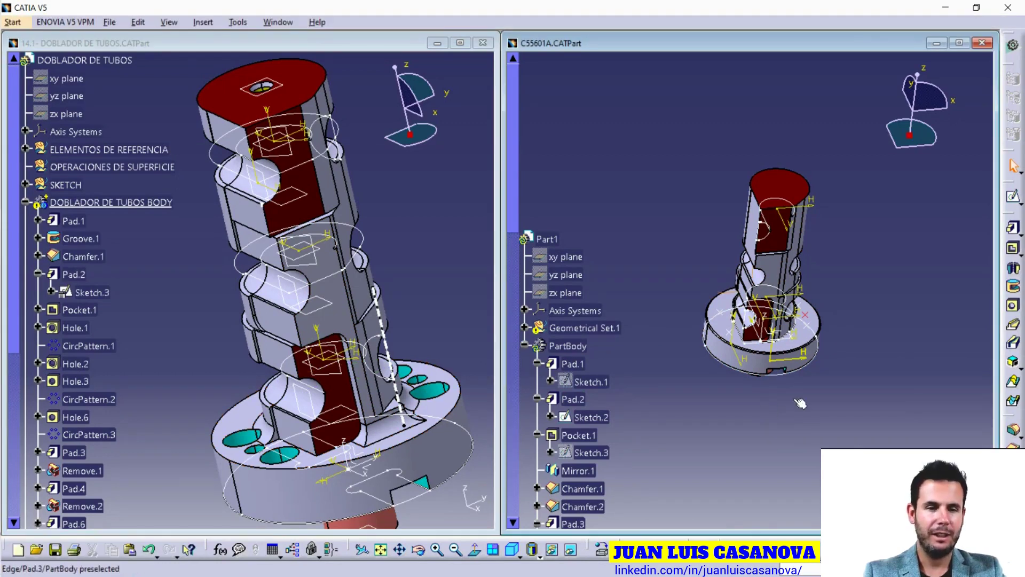
{"action": "middle_click_drag", "start_coordinate": [799, 401], "coordinate": [769, 470]}
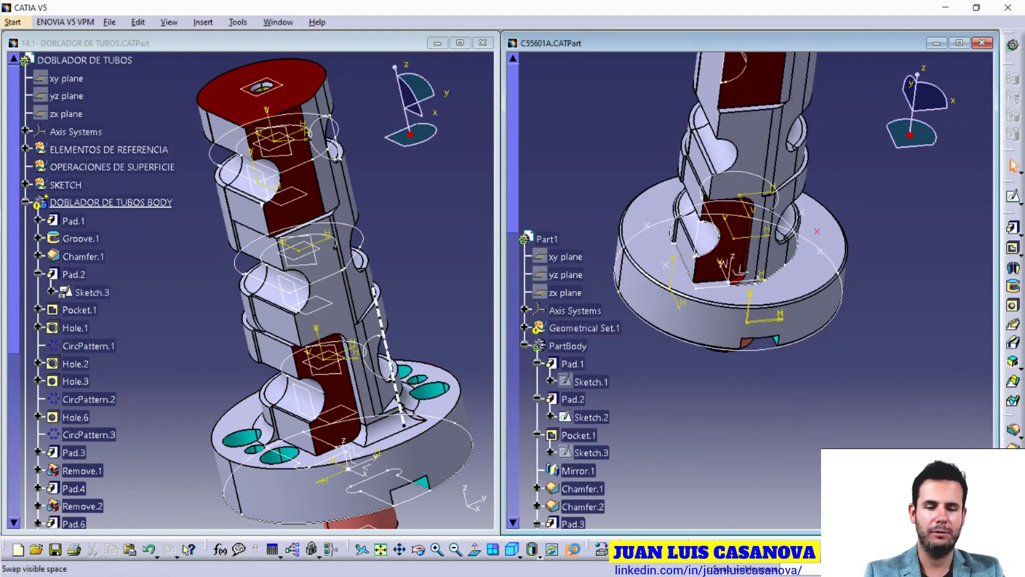
{"action": "left_click", "coordinate": [571, 549]}
{"action": "mouse_move", "coordinate": [817, 272]}
{"action": "middle_mouse_down"}
{"action": "mouse_move", "coordinate": [772, 273]}
{"action": "mouse_move", "coordinate": [780, 241]}
{"action": "middle_mouse_up"}
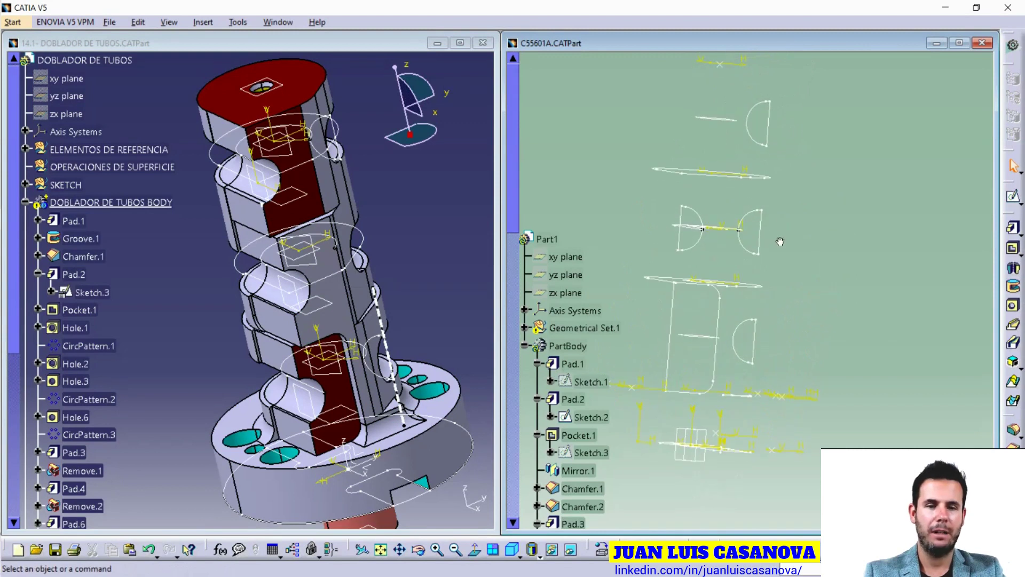
{"action": "middle_click_drag", "start_coordinate": [392, 312], "coordinate": [398, 299]}
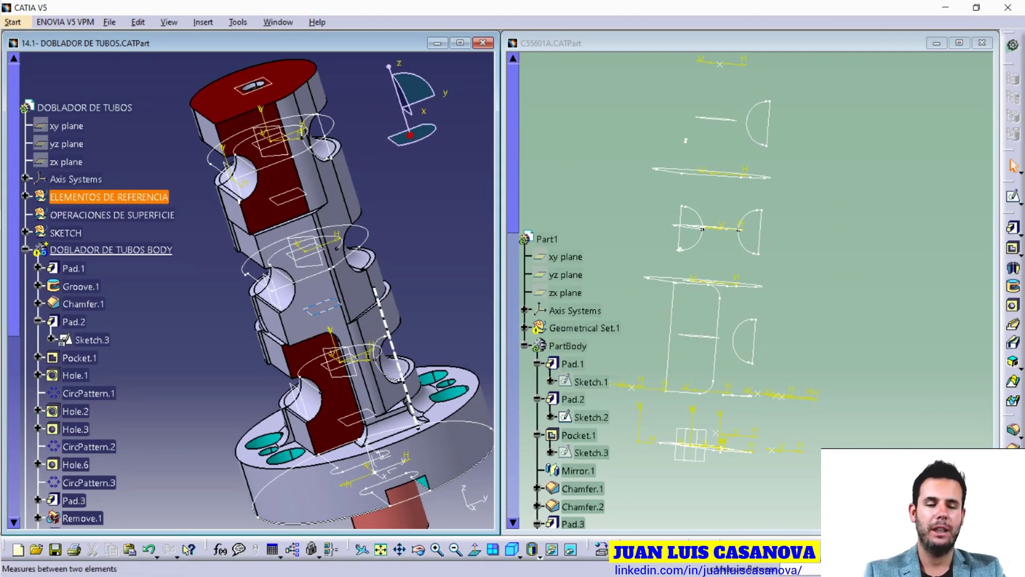
{"action": "left_click", "coordinate": [571, 550]}
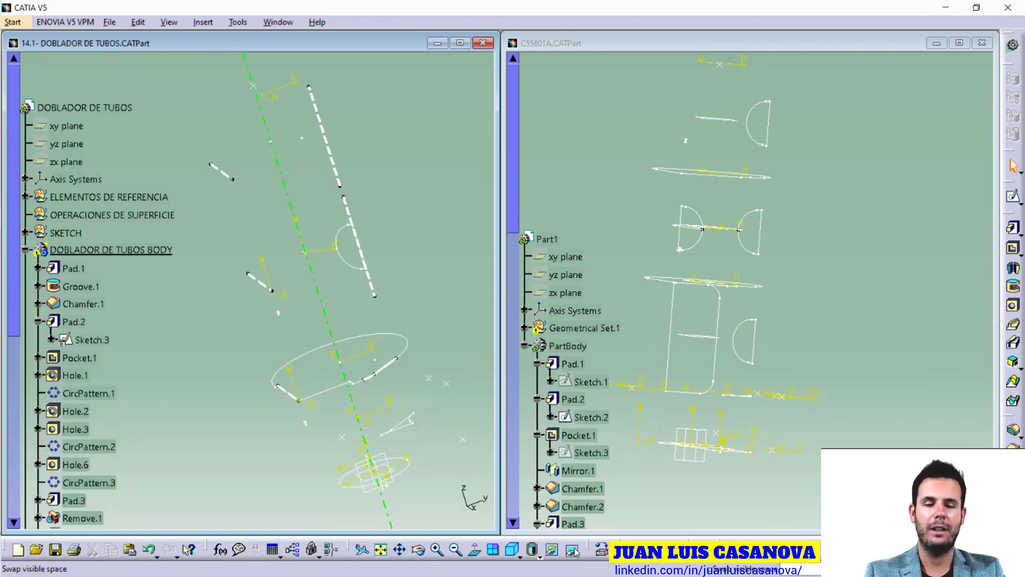
{"action": "left_click", "coordinate": [571, 549]}
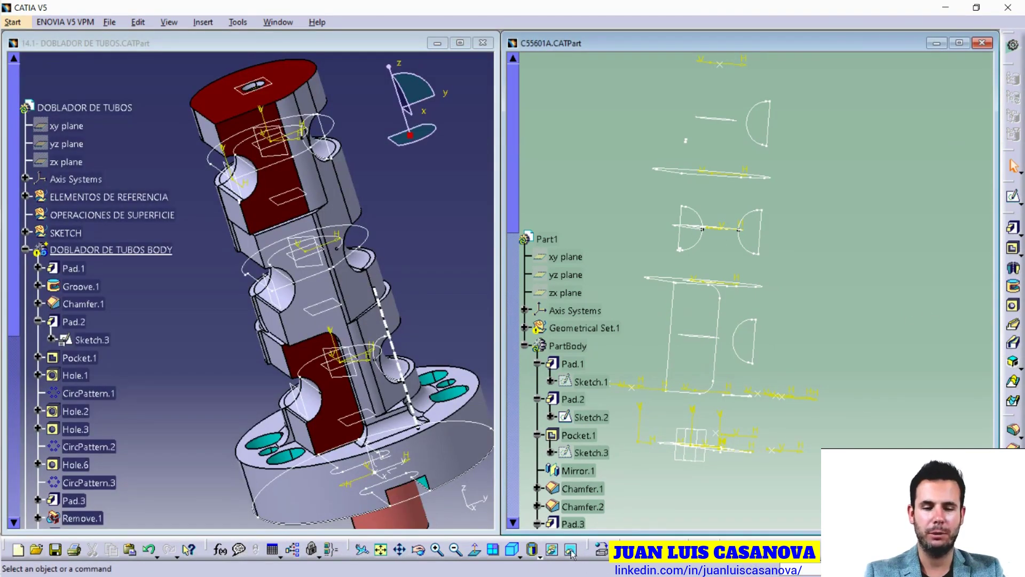
{"action": "left_click", "coordinate": [571, 549]}
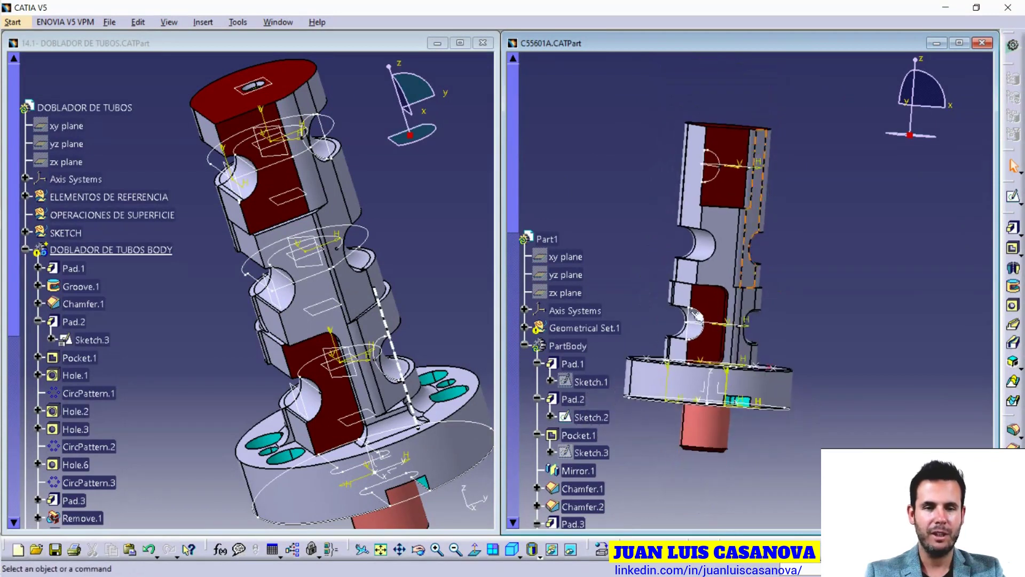
{"action": "mouse_move", "coordinate": [636, 190]}
{"action": "middle_mouse_down"}
{"action": "mouse_move", "coordinate": [701, 242]}
{"action": "mouse_move", "coordinate": [700, 219]}
{"action": "middle_mouse_up"}
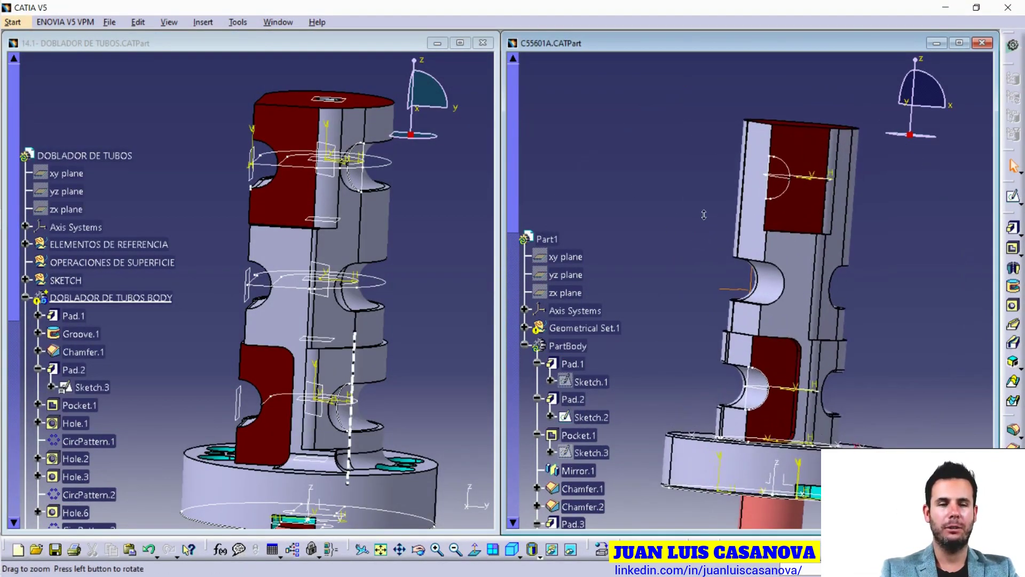
Orbit the DOBLADOR DE TUBOS part to show its top face and patterned base holes.
{"action": "left_click", "coordinate": [219, 90]}
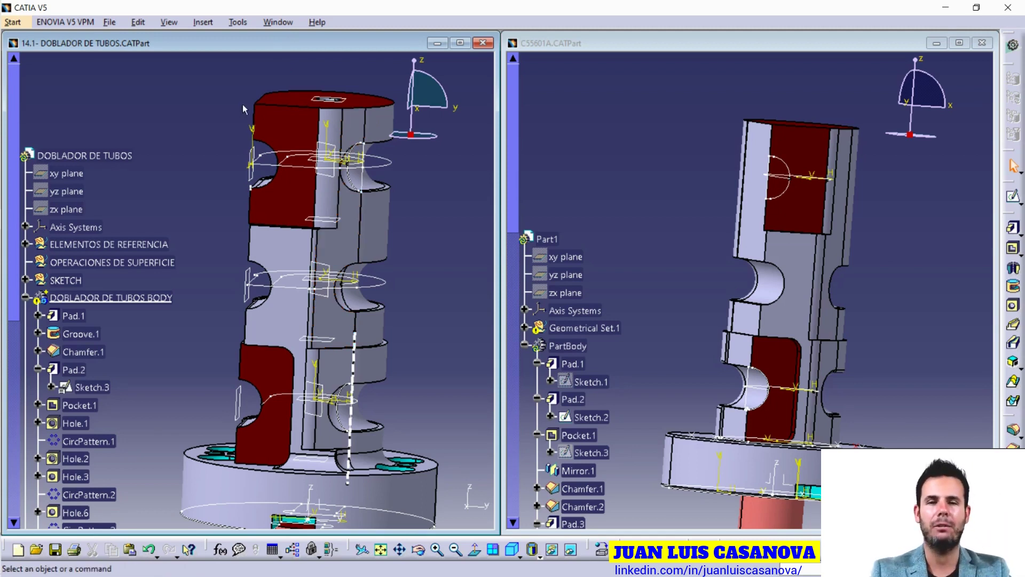
{"action": "scroll", "coordinate": [128, 191], "scroll_direction": "down", "scroll_amount": 3}
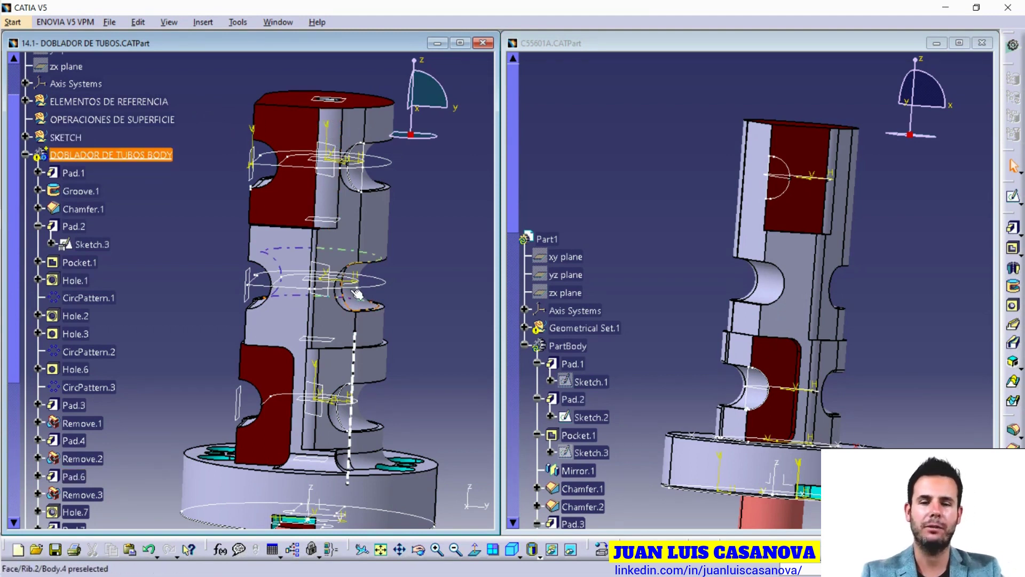
{"action": "middle_click_drag", "start_coordinate": [236, 149], "coordinate": [244, 216]}
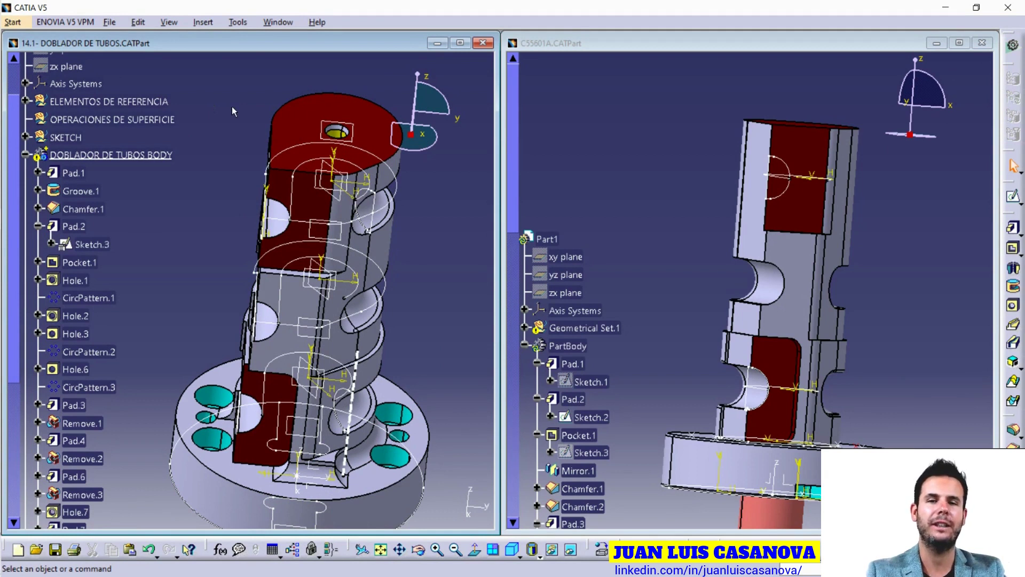
{"action": "scroll", "coordinate": [151, 285], "scroll_direction": "down", "scroll_amount": 3}
Run Delete Useless Elements on the DOBLADOR DE TUBOS part and enlarge its results window.
{"action": "scroll", "coordinate": [151, 286], "scroll_direction": "up", "scroll_amount": 4}
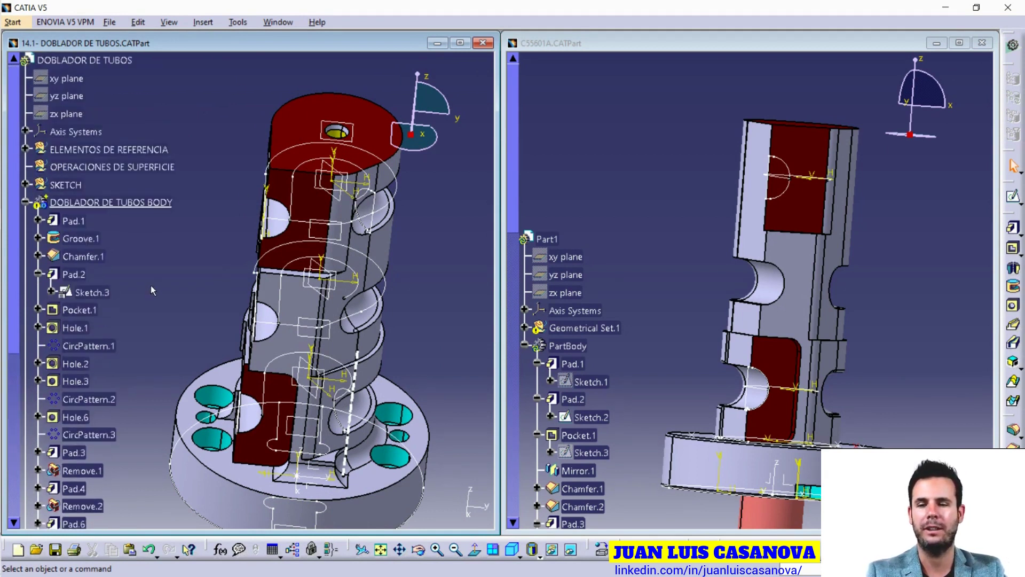
{"action": "left_click", "coordinate": [238, 22]}
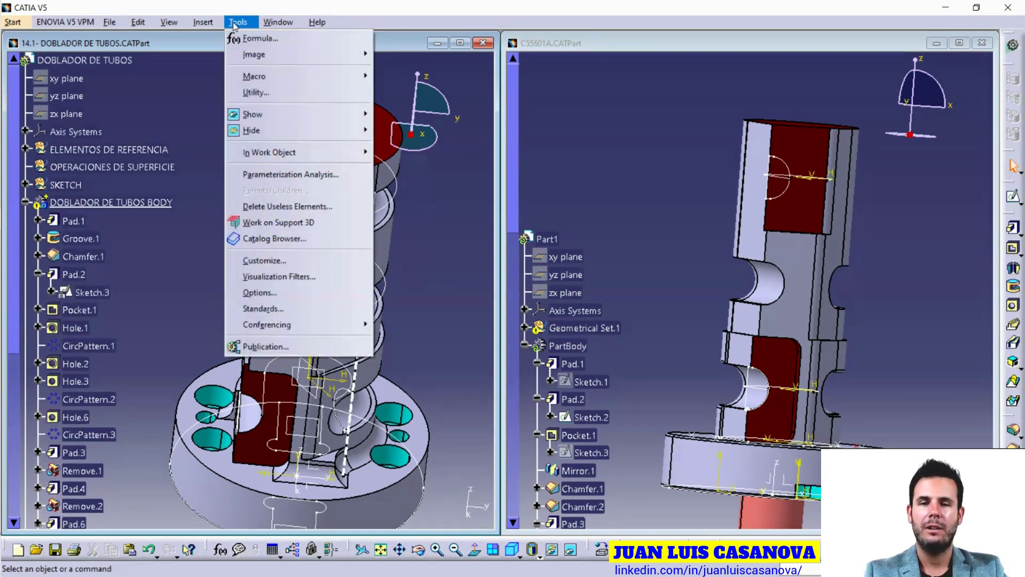
{"action": "left_click", "coordinate": [205, 79]}
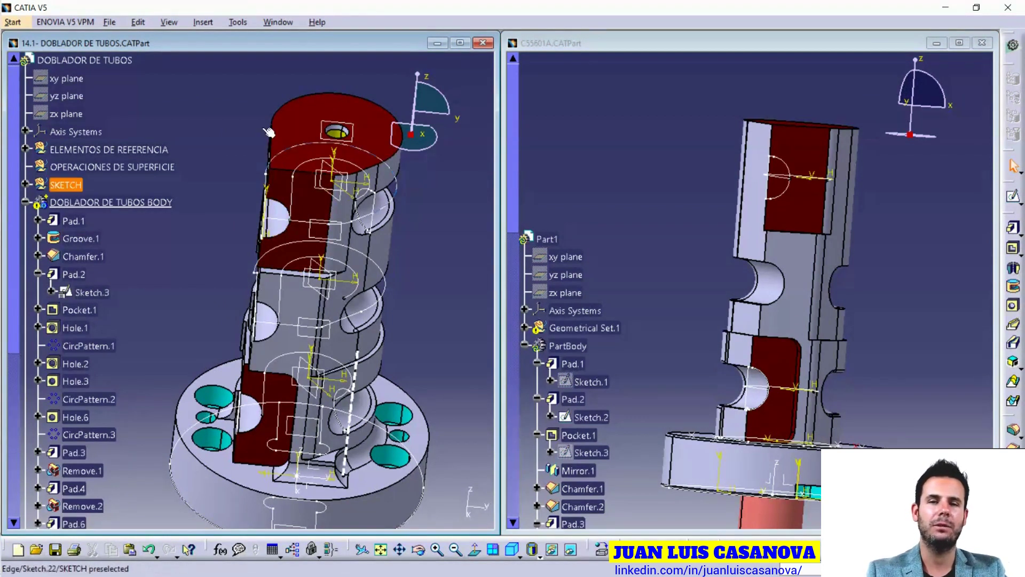
{"action": "left_click", "coordinate": [238, 23]}
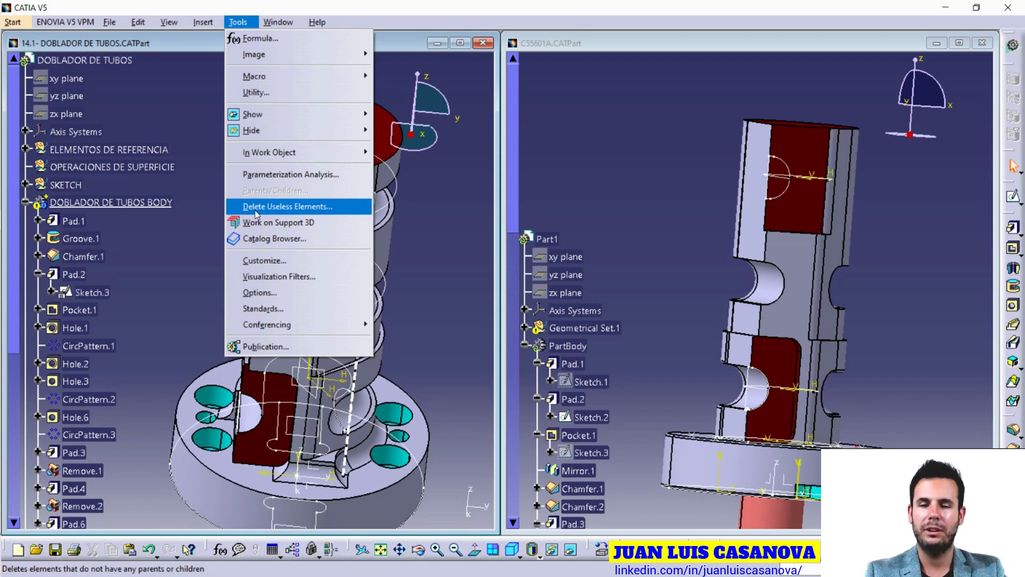
{"action": "left_click", "coordinate": [324, 213]}
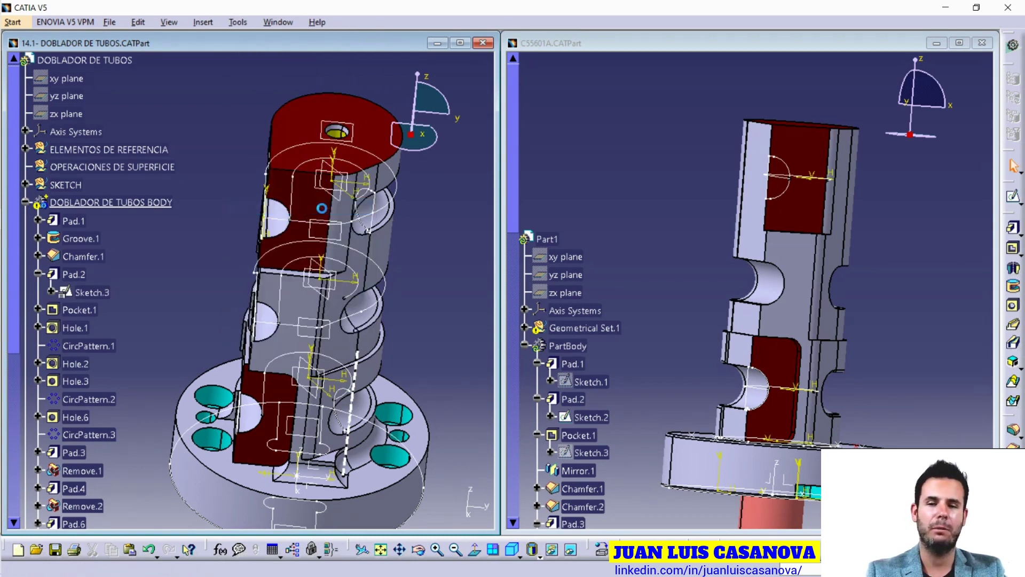
{"action": "left_click_drag", "start_coordinate": [843, 289], "coordinate": [529, 99]}
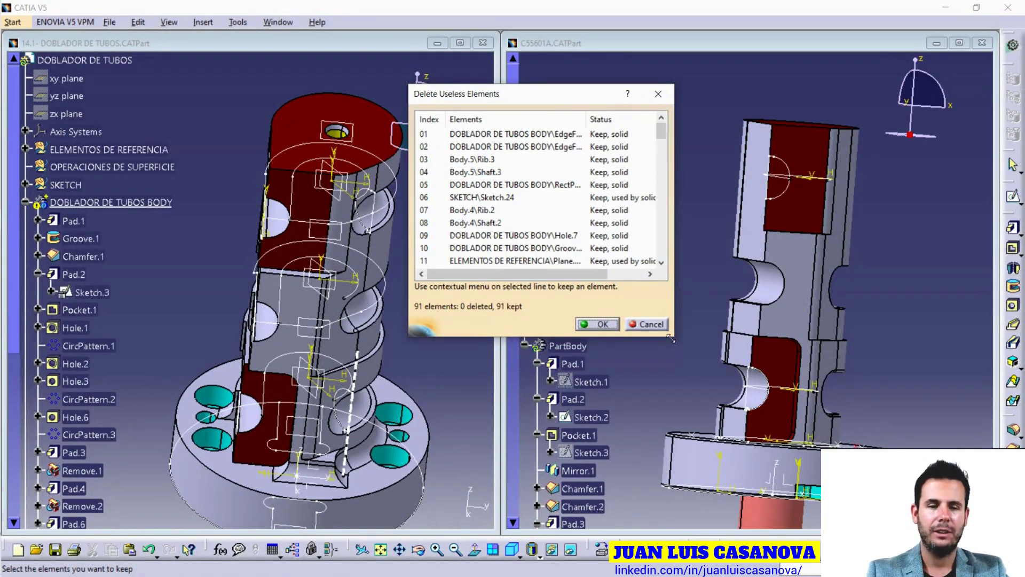
{"action": "mouse_move", "coordinate": [674, 337]}
{"action": "left_mouse_down"}
{"action": "mouse_move", "coordinate": [778, 373]}
{"action": "mouse_move", "coordinate": [802, 469]}
{"action": "mouse_move", "coordinate": [783, 486]}
{"action": "left_mouse_up"}
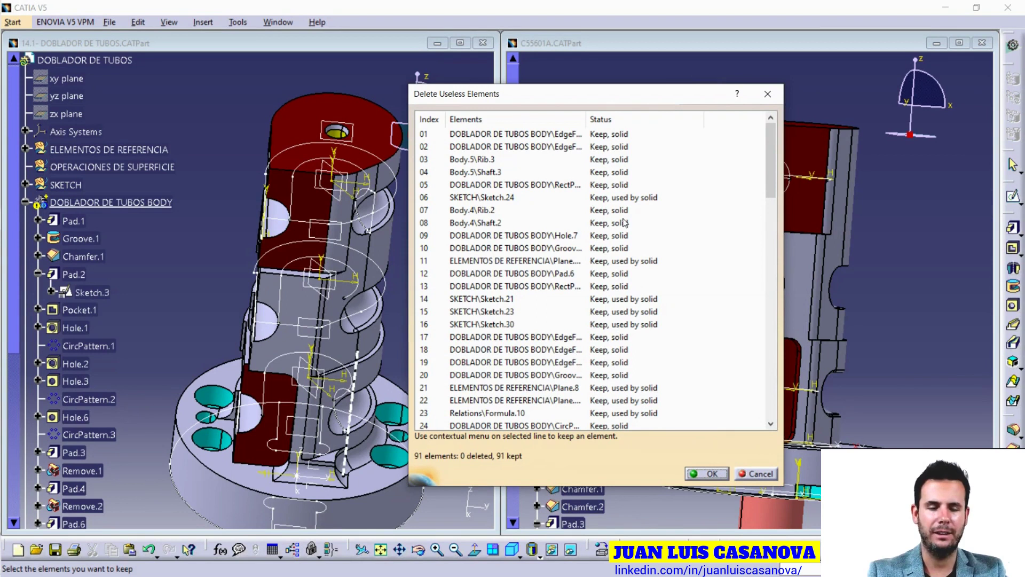
Sort the DOBLADOR DE TUBOS results by status, review the entries, and cancel without deleting.
{"action": "left_click", "coordinate": [605, 120]}
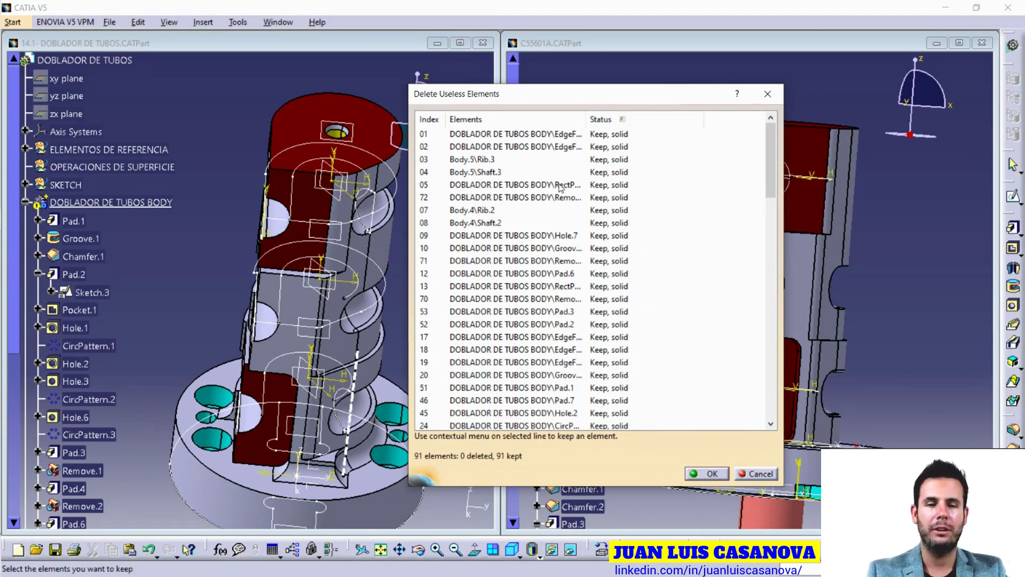
{"action": "left_click", "coordinate": [524, 325]}
{"action": "left_click", "coordinate": [513, 350]}
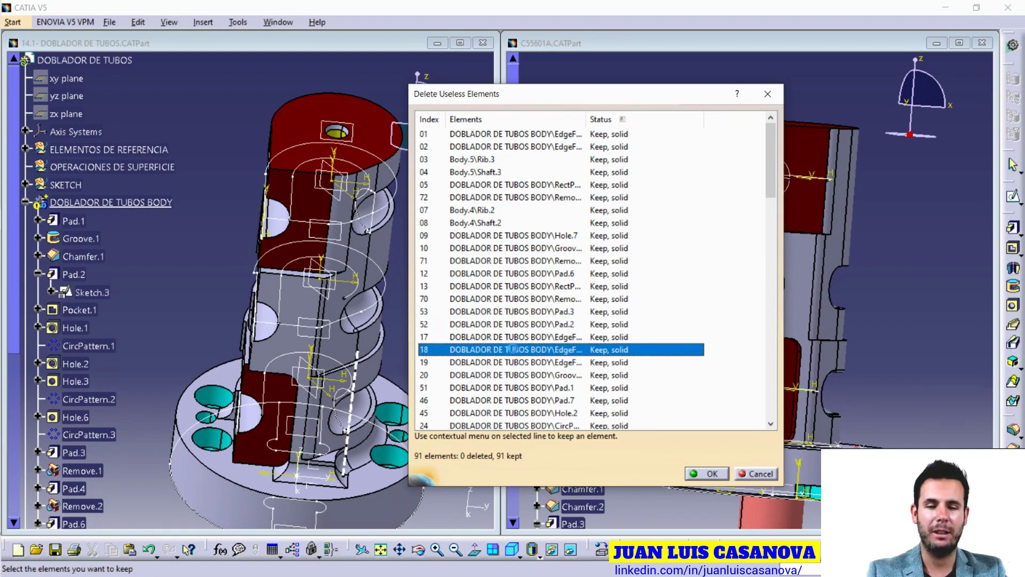
{"action": "left_click", "coordinate": [513, 387]}
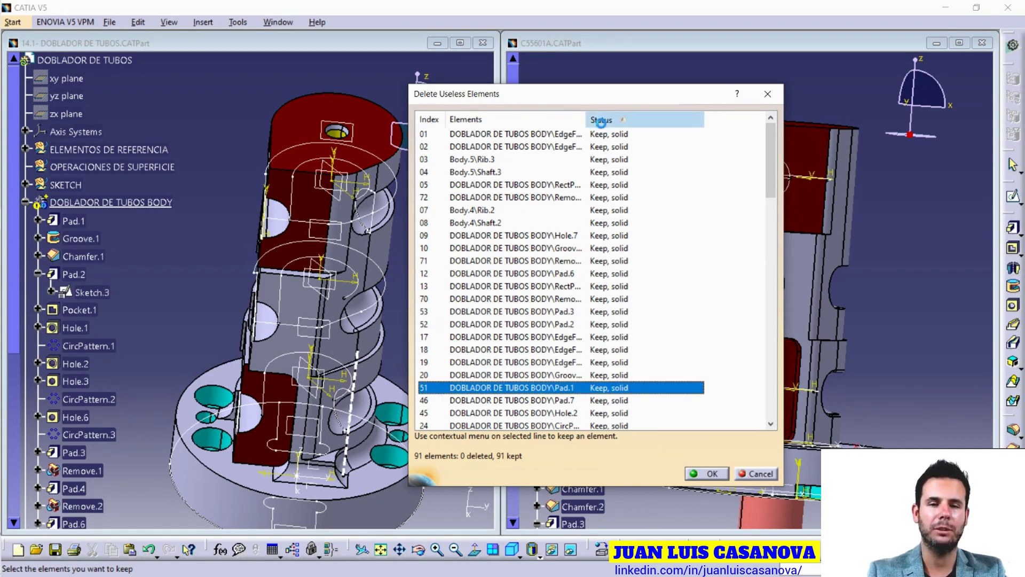
{"action": "left_click", "coordinate": [599, 119]}
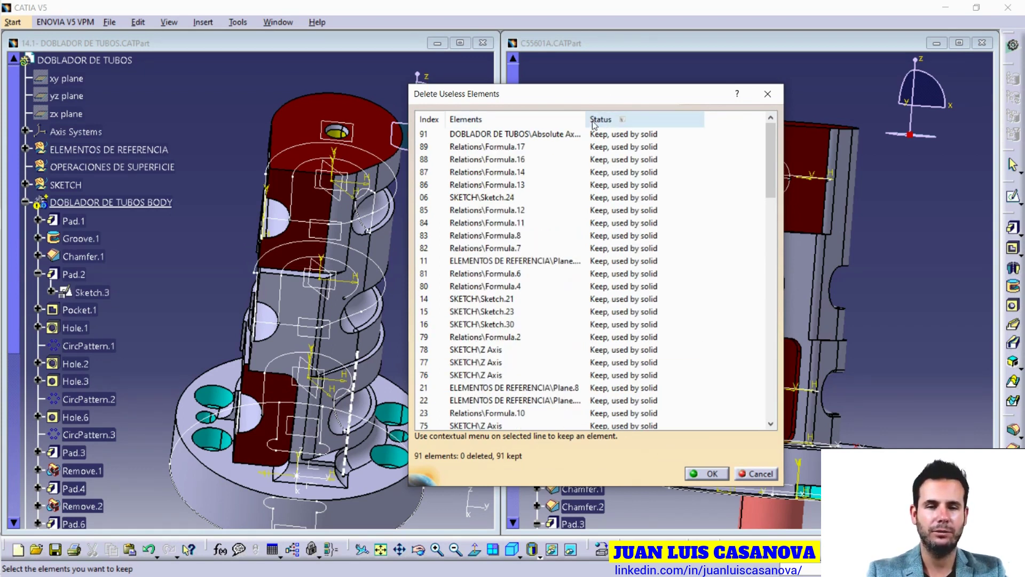
{"action": "left_click", "coordinate": [594, 122]}
{"action": "left_click", "coordinate": [594, 121]}
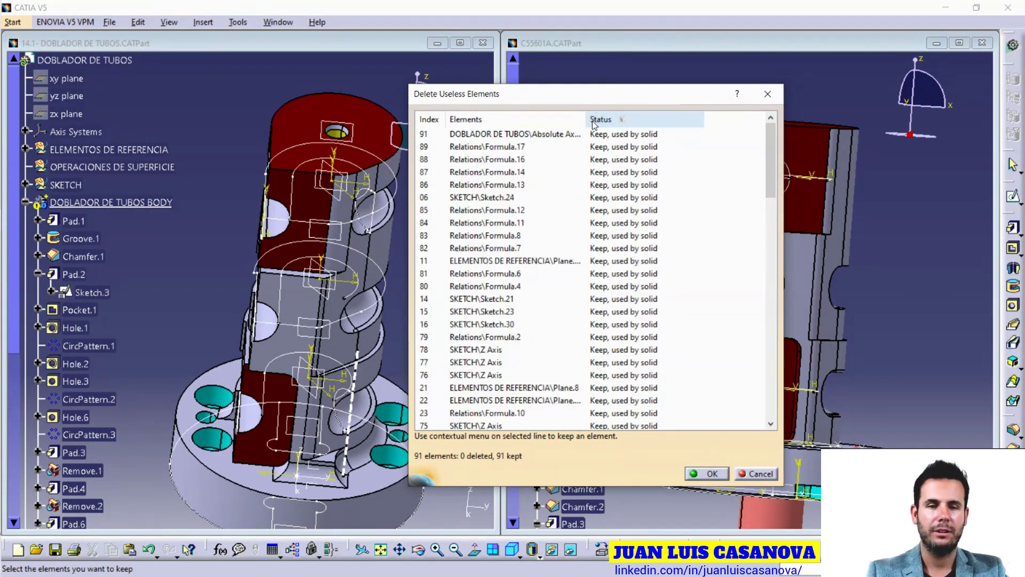
{"action": "scroll", "coordinate": [585, 182], "scroll_direction": "down", "scroll_amount": 4}
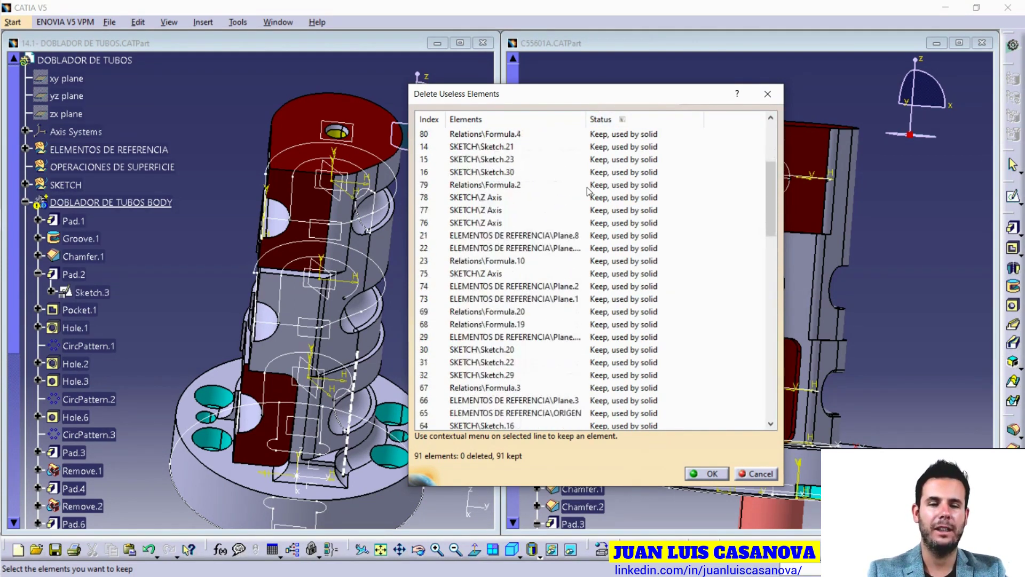
{"action": "scroll", "coordinate": [588, 191], "scroll_direction": "down", "scroll_amount": 5}
{"action": "scroll", "coordinate": [588, 191], "scroll_direction": "down", "scroll_amount": 5}
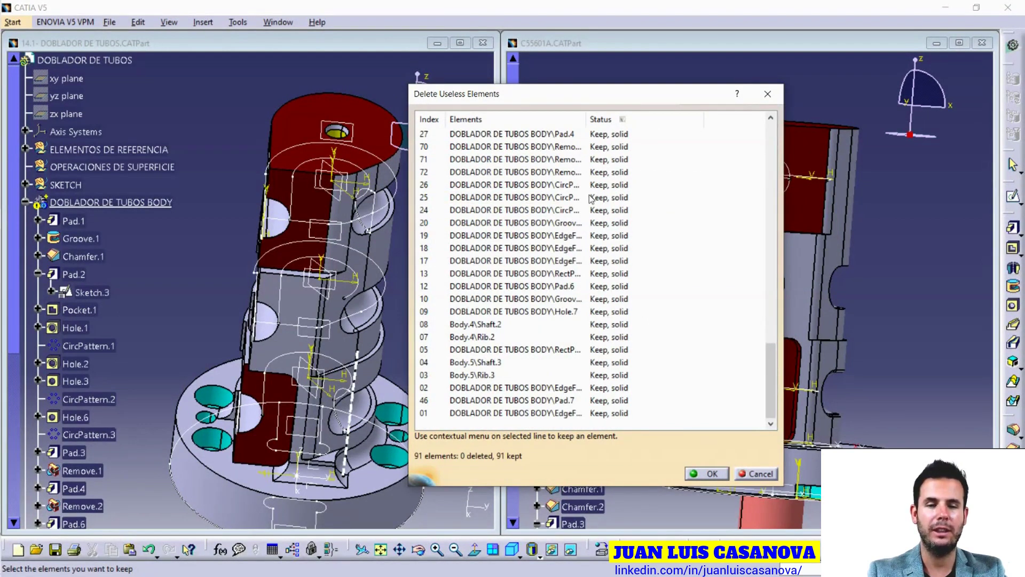
{"action": "scroll", "coordinate": [591, 199], "scroll_direction": "up", "scroll_amount": 15}
{"action": "scroll", "coordinate": [620, 400], "scroll_direction": "up", "scroll_amount": 5}
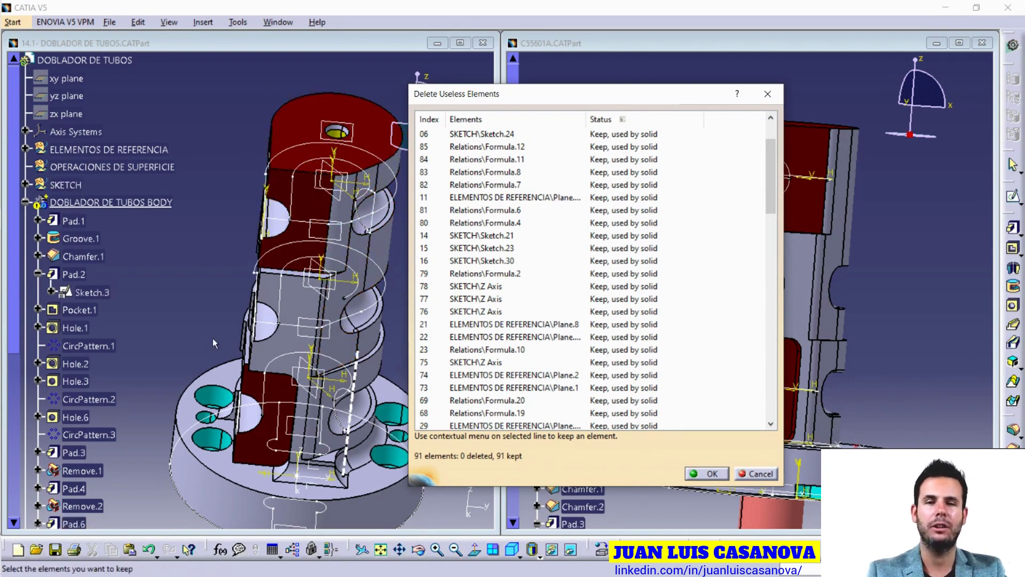
{"action": "left_click", "coordinate": [756, 475]}
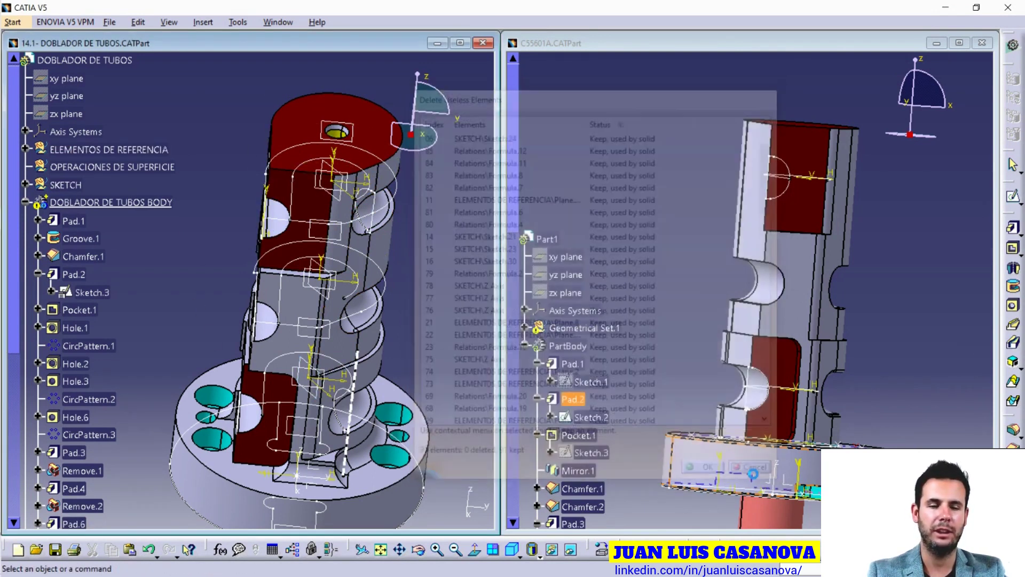
Run Delete Useless Elements on the C55601A part and resize its results window.
{"action": "left_click", "coordinate": [665, 44]}
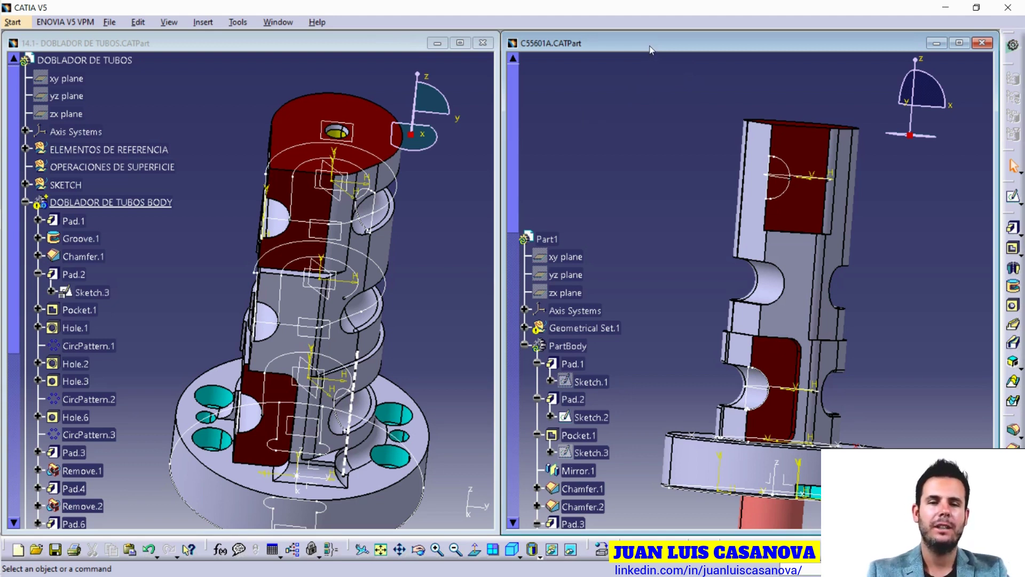
{"action": "left_click", "coordinate": [247, 24]}
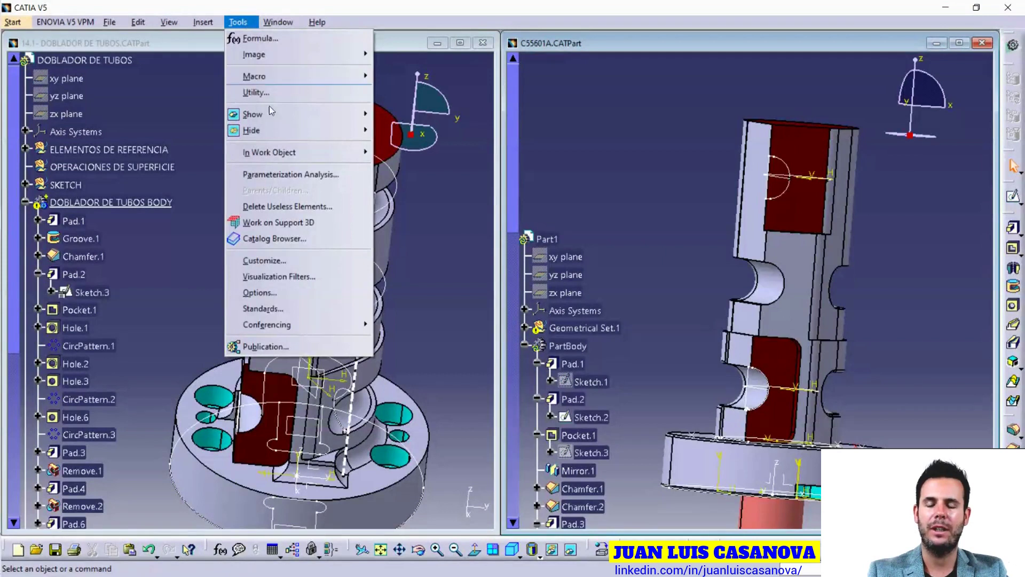
{"action": "left_click", "coordinate": [300, 205]}
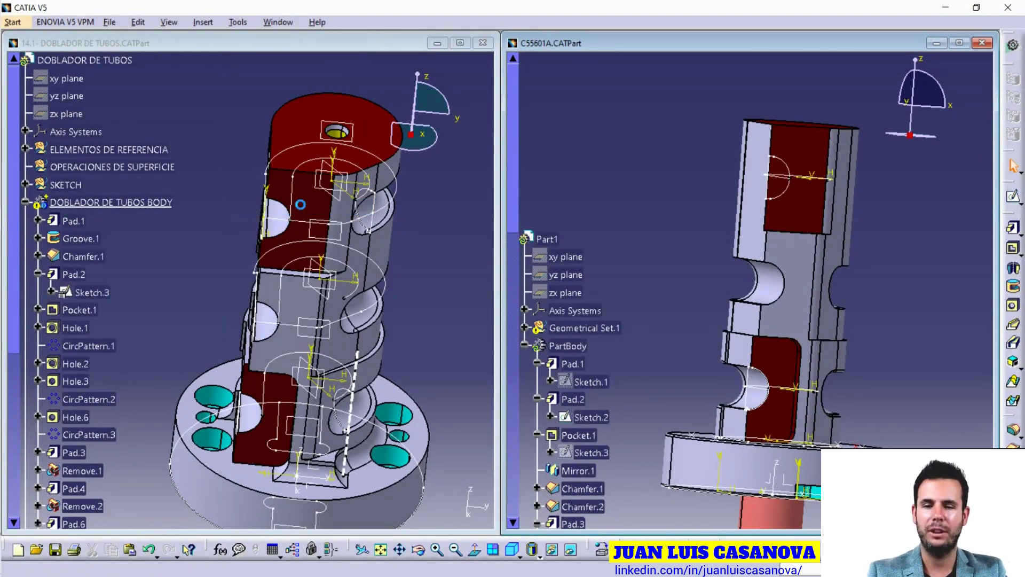
{"action": "left_click", "coordinate": [605, 121]}
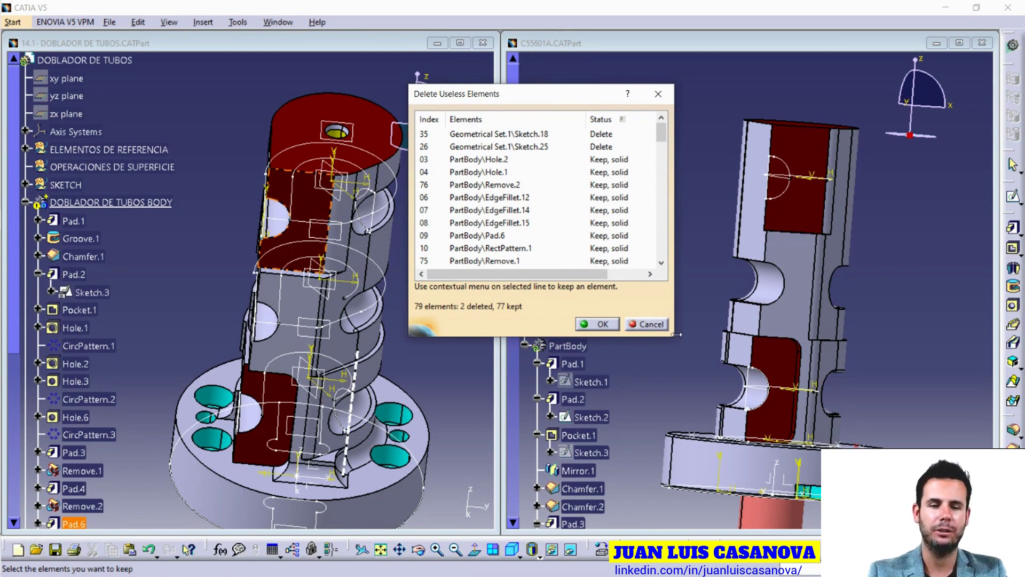
{"action": "left_click_drag", "start_coordinate": [674, 338], "coordinate": [781, 382]}
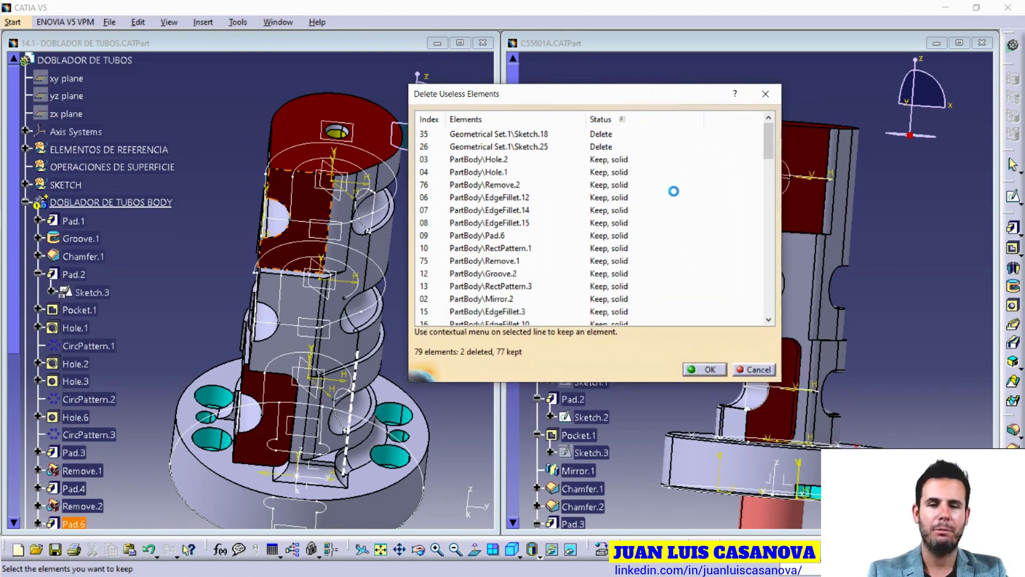
{"action": "left_click_drag", "start_coordinate": [598, 103], "coordinate": [384, 98]}
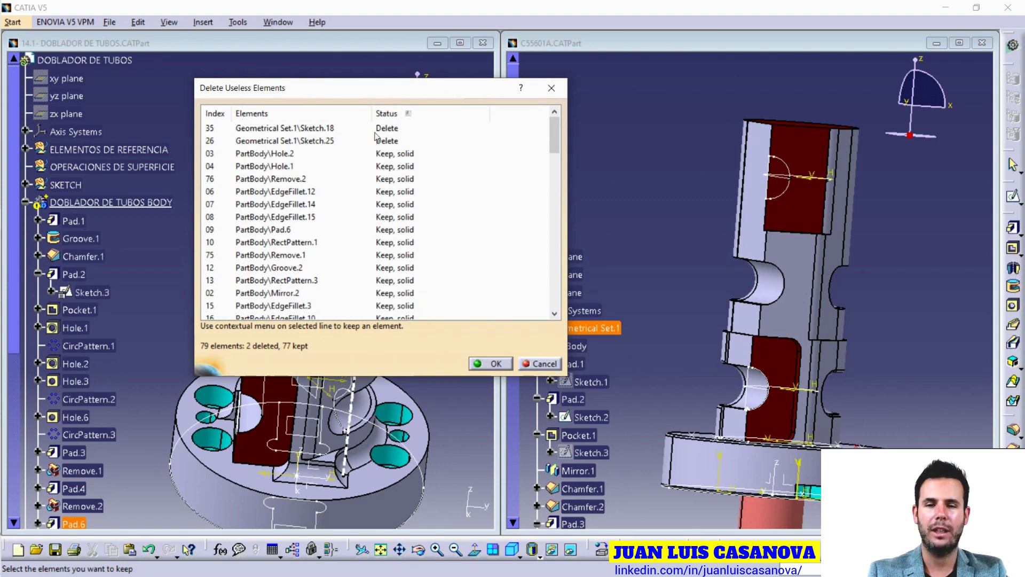
Review unused Sketch.18 and Sketch.25, center Sketch.18 in the tree, then cancel.
{"action": "left_click", "coordinate": [310, 131]}
{"action": "left_click", "coordinate": [312, 141]}
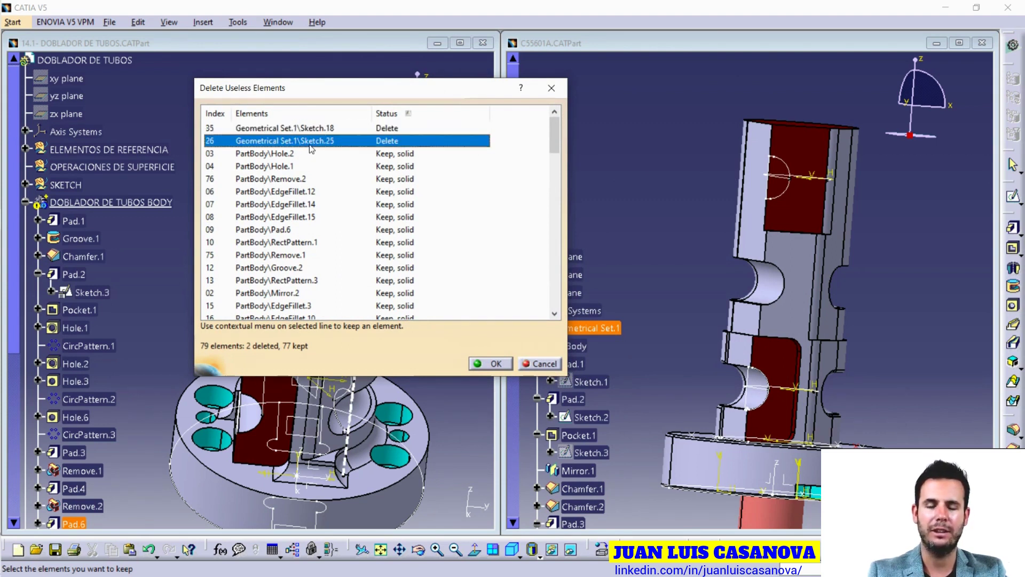
{"action": "left_click", "coordinate": [310, 130]}
{"action": "right_click", "coordinate": [309, 131]}
{"action": "left_click", "coordinate": [340, 158]}
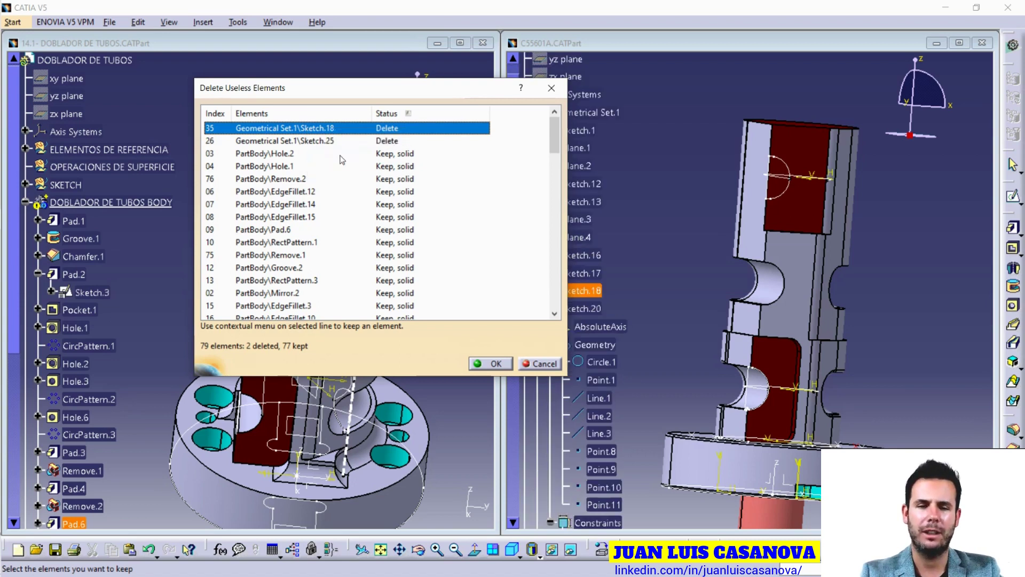
{"action": "left_click_drag", "start_coordinate": [426, 98], "coordinate": [306, 86]}
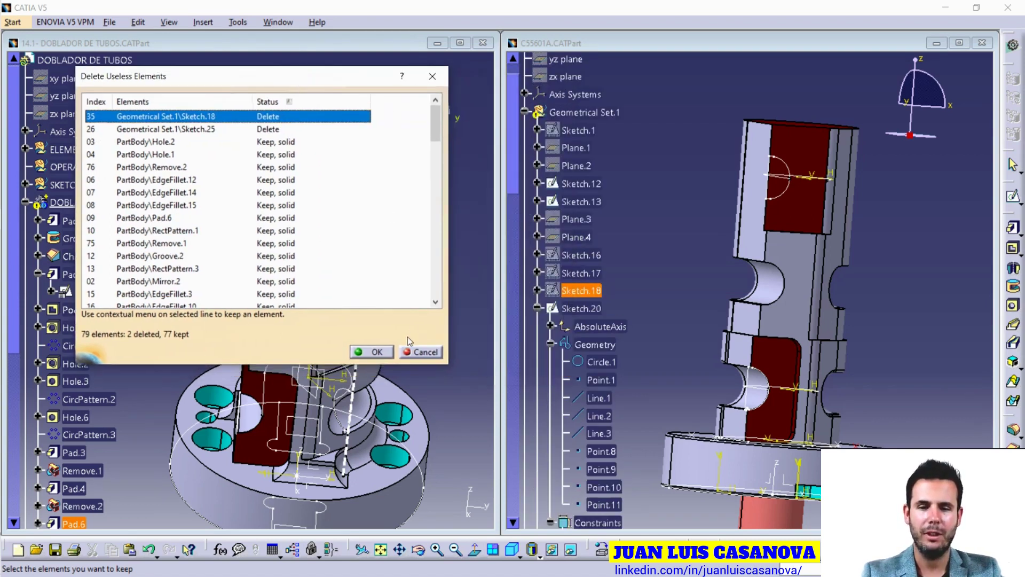
{"action": "left_click", "coordinate": [426, 352]}
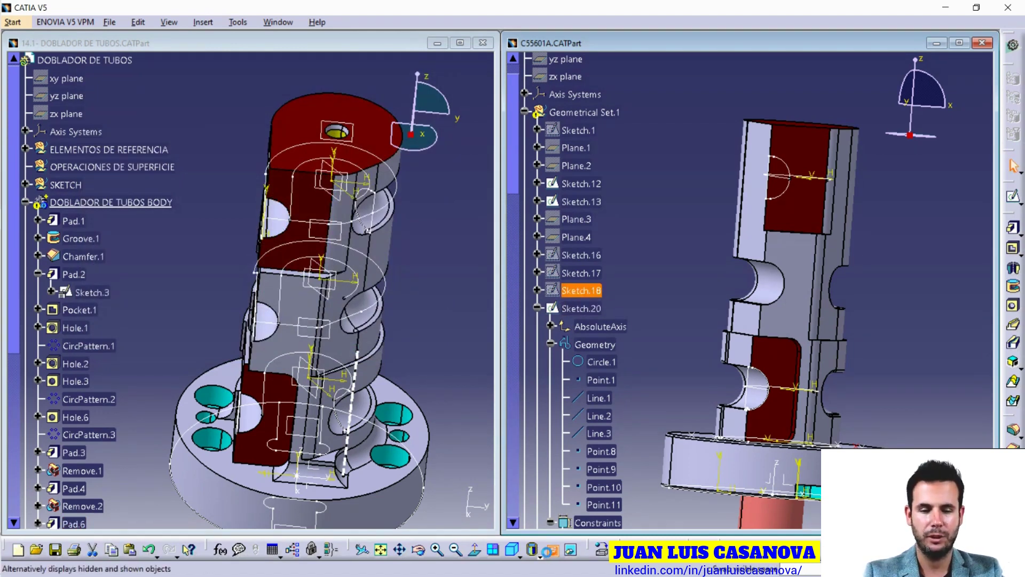
Zoom in on Sketch.18's profile and browse the hidden elements of C55601A.
{"action": "left_click", "coordinate": [550, 555]}
{"action": "middle_click_drag", "start_coordinate": [838, 306], "coordinate": [658, 290], "text": "ctrl"}
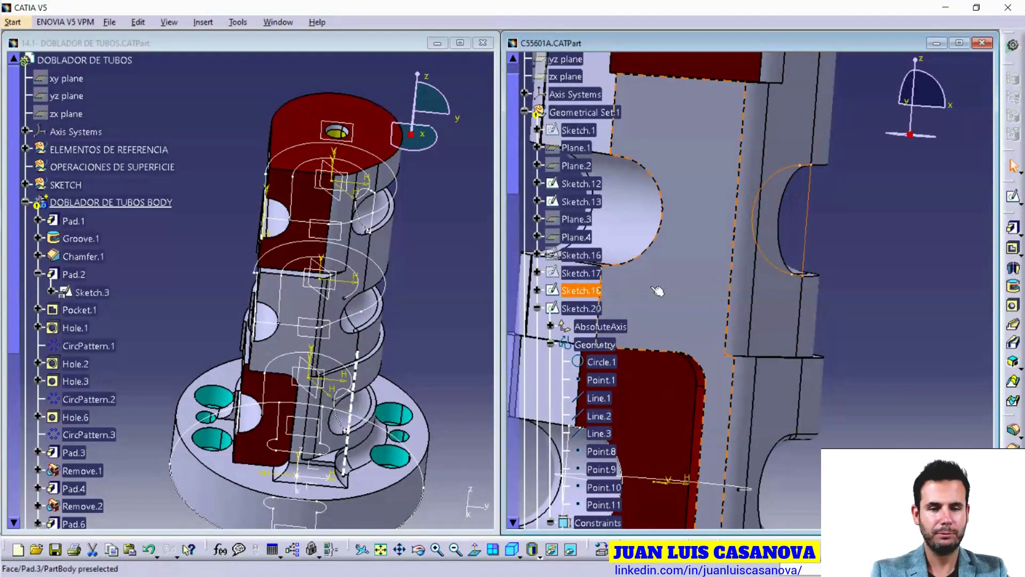
{"action": "left_click", "coordinate": [572, 550]}
{"action": "middle_click_drag", "start_coordinate": [790, 299], "coordinate": [794, 323], "text": "ctrl"}
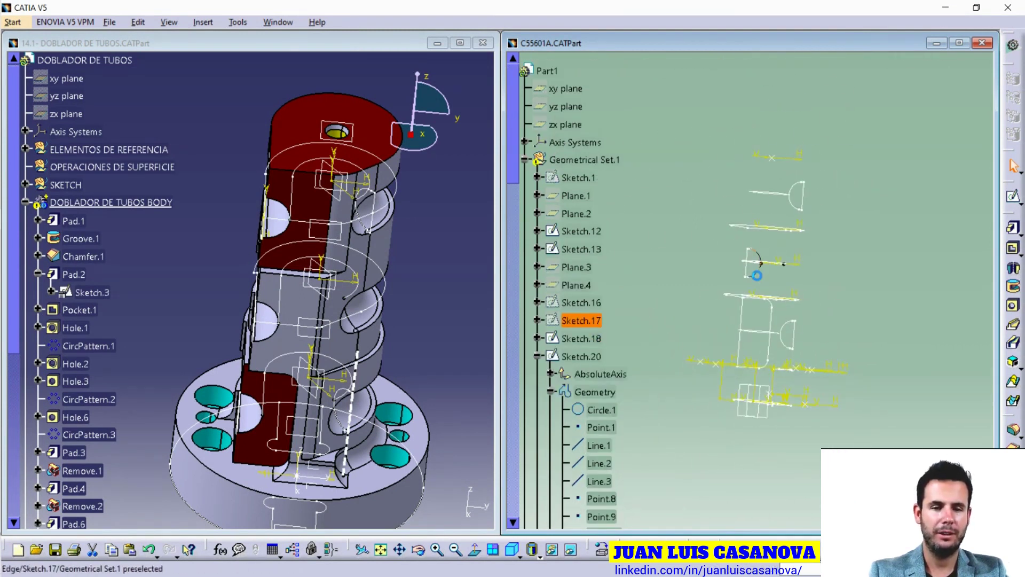
Make Sketch.17 visible again, then open Sketch.18 in the Sketcher.
{"action": "left_click", "coordinate": [754, 275]}
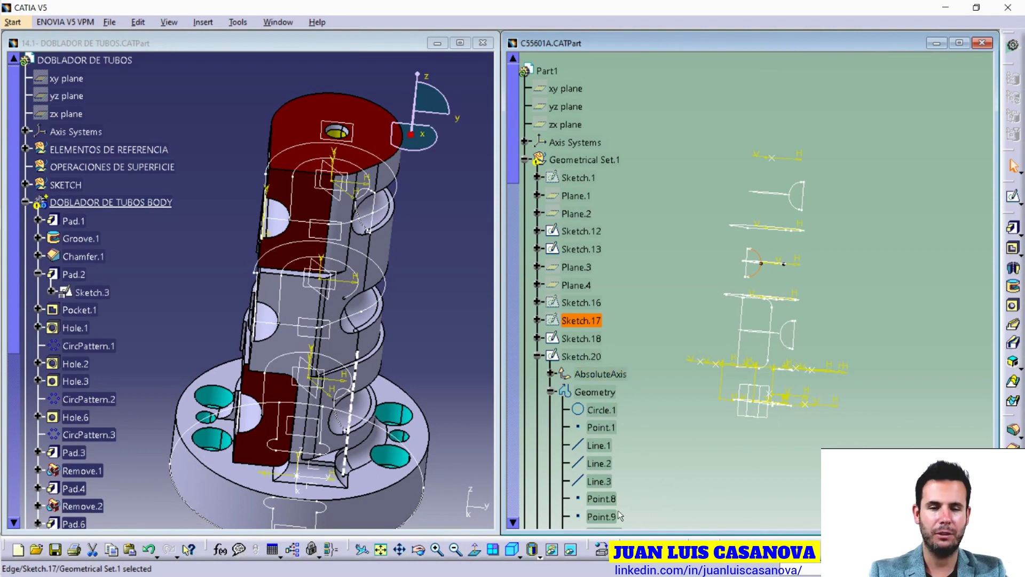
{"action": "left_click", "coordinate": [553, 550]}
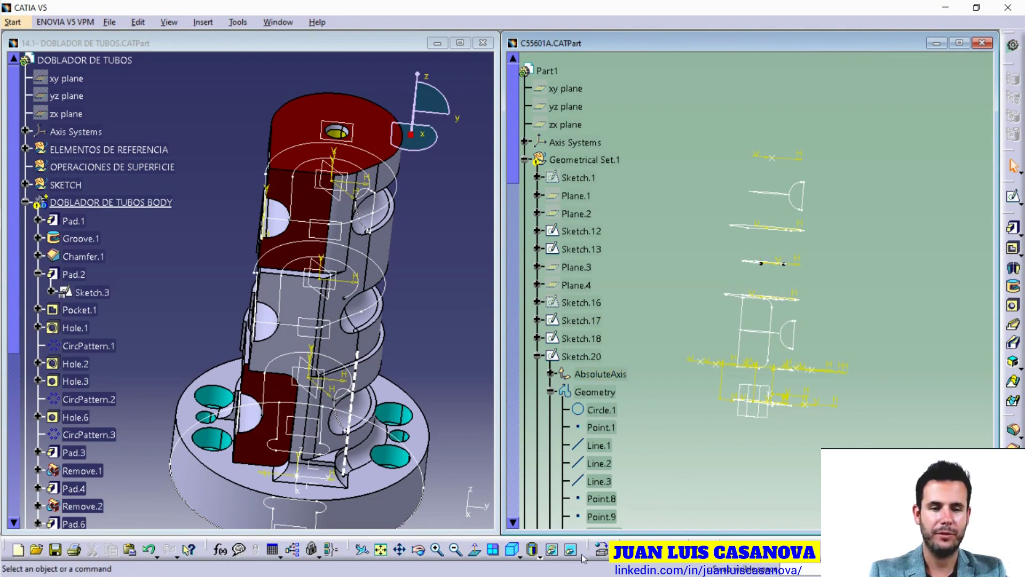
{"action": "left_click", "coordinate": [553, 551]}
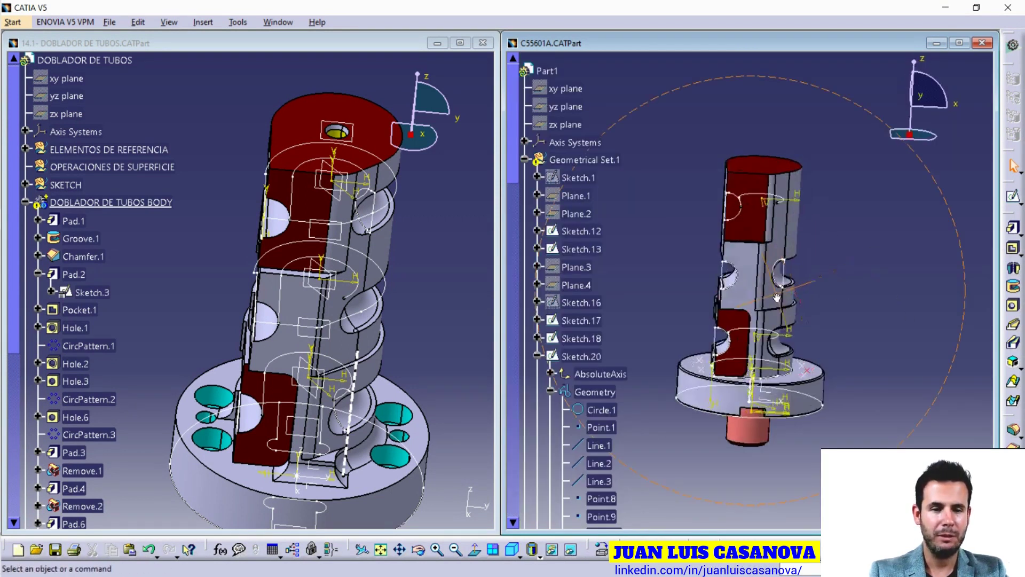
{"action": "middle_click_drag", "start_coordinate": [844, 263], "coordinate": [800, 235]}
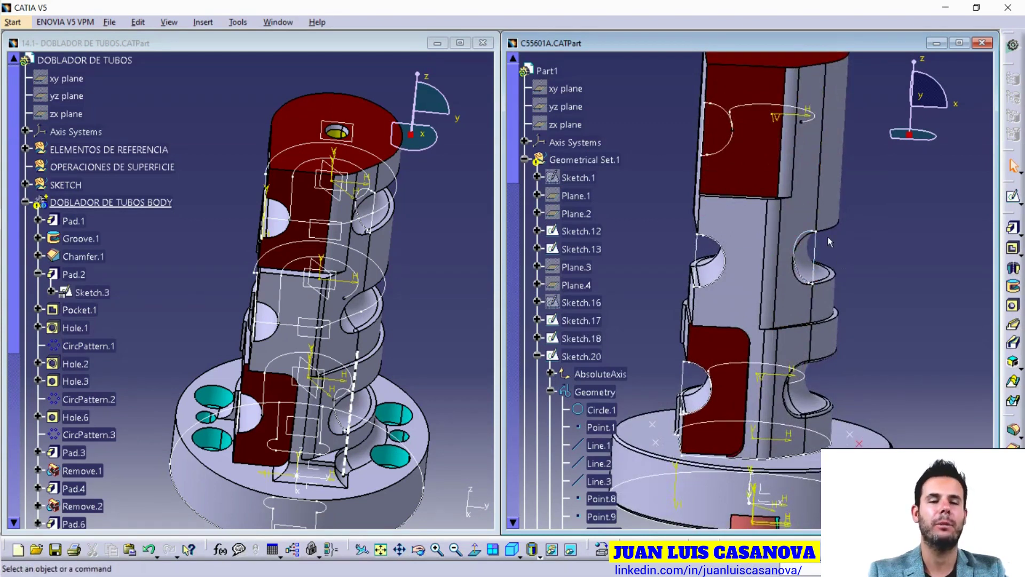
{"action": "left_click", "coordinate": [590, 339]}
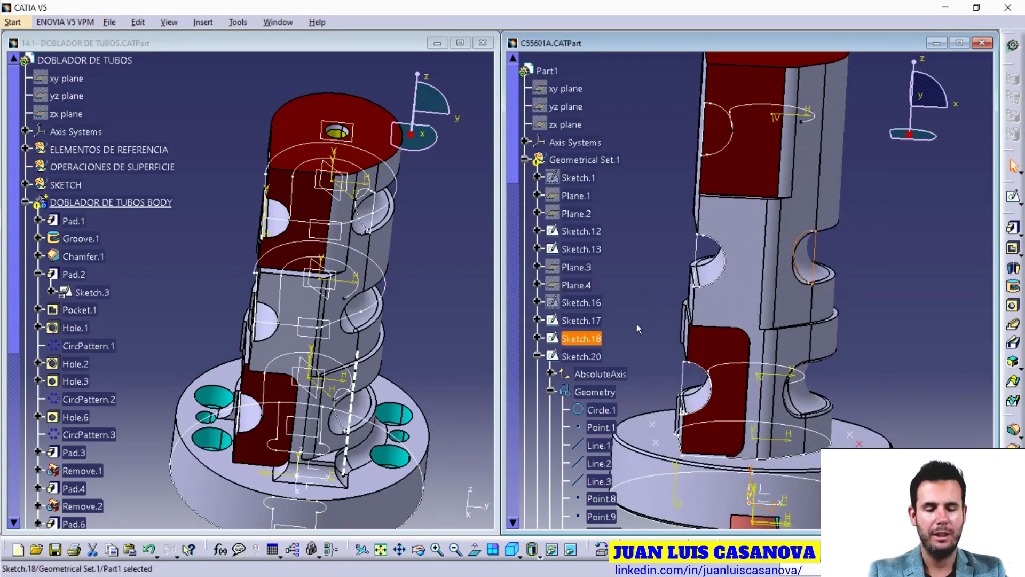
{"action": "double_click", "coordinate": [580, 339]}
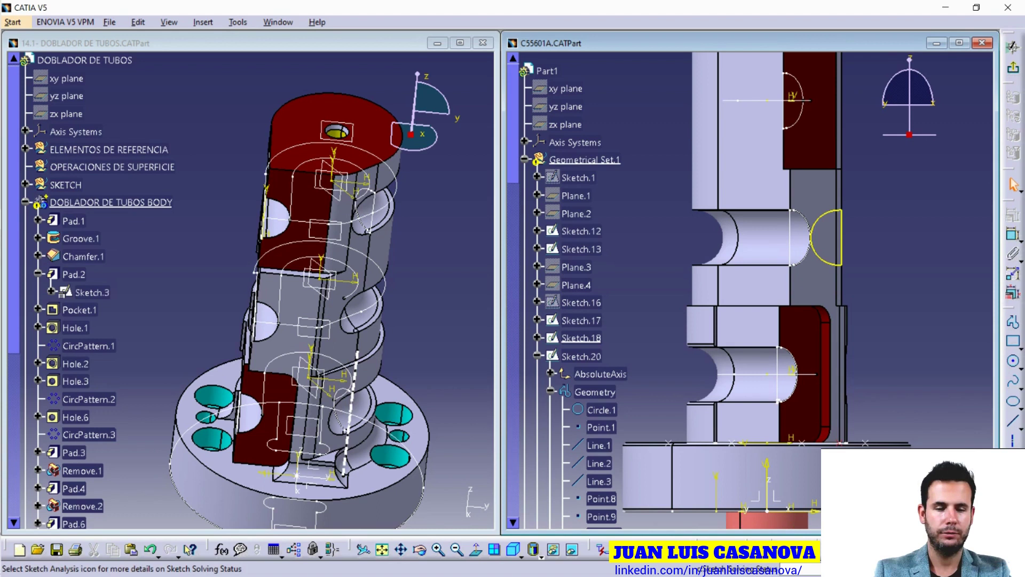
Check Sketch.18's use-edges in Sketch Analysis, exit the sketcher, and dismiss Update Diagnosis.
{"action": "left_click", "coordinate": [885, 355]}
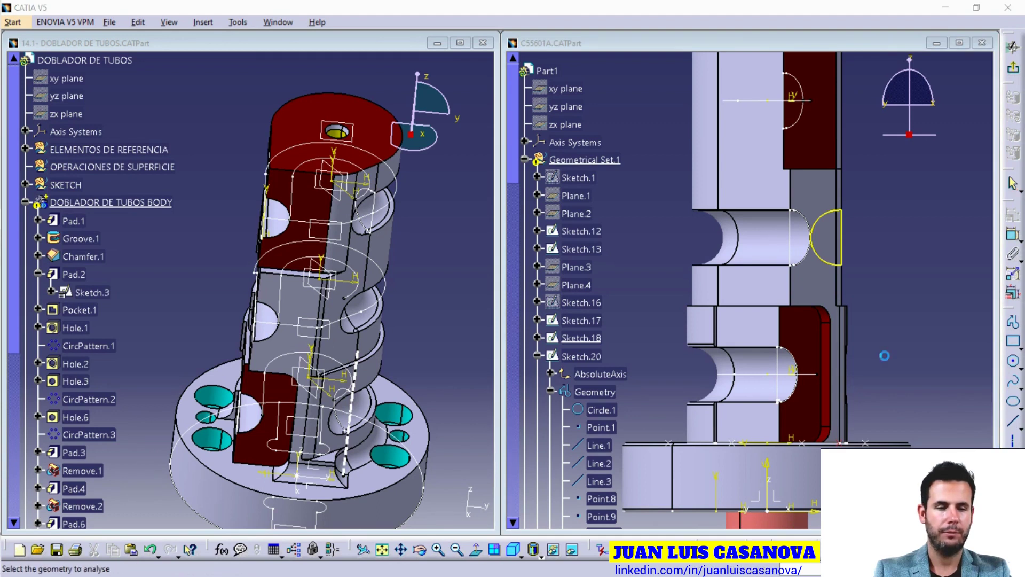
{"action": "left_click", "coordinate": [259, 126]}
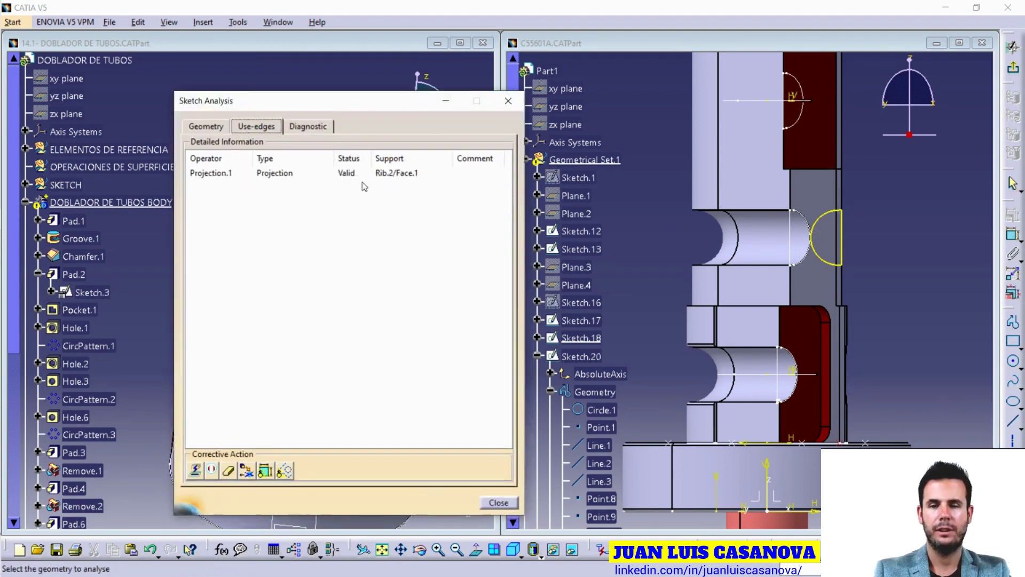
{"action": "left_click", "coordinate": [509, 100]}
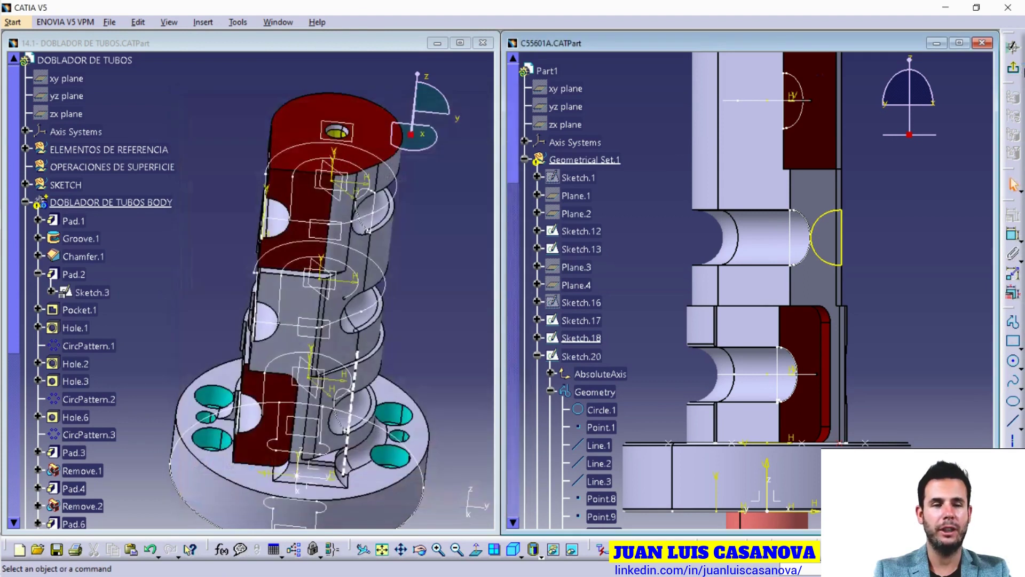
{"action": "left_click", "coordinate": [1014, 71]}
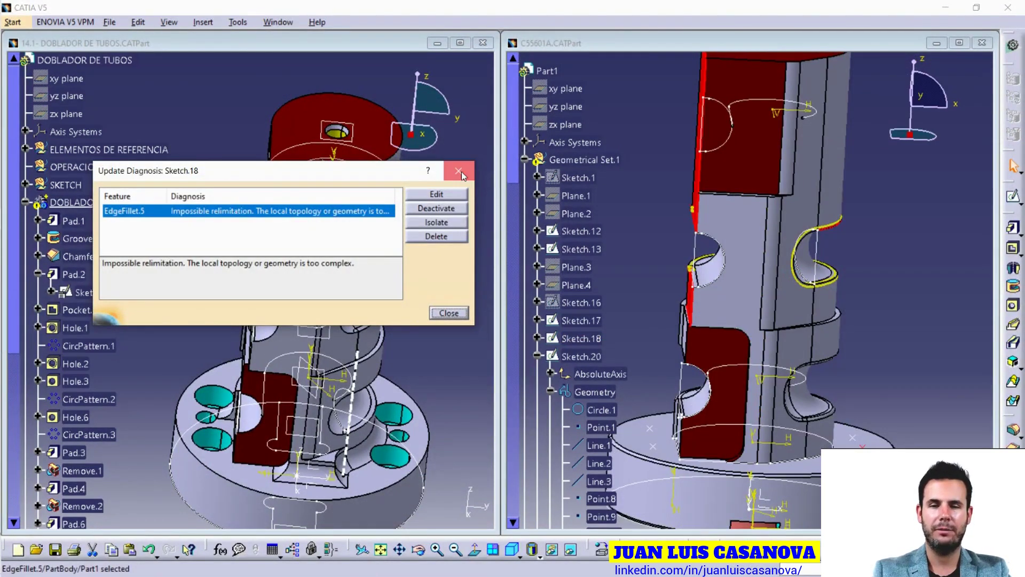
{"action": "left_click", "coordinate": [458, 170]}
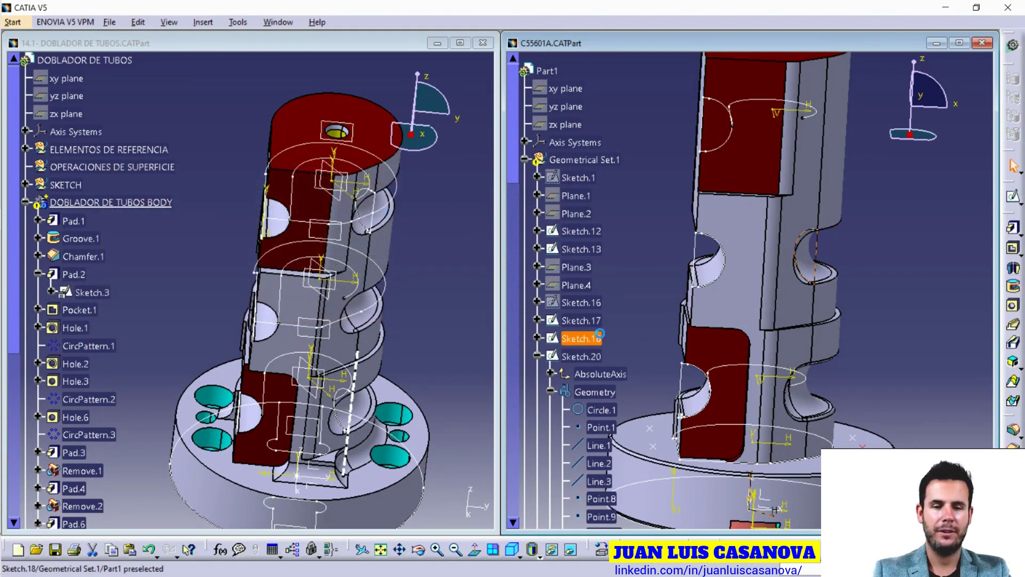
Show Sketch.18's Parents/Children graph, confirming its only link is Rib.2.
{"action": "right_click", "coordinate": [595, 341]}
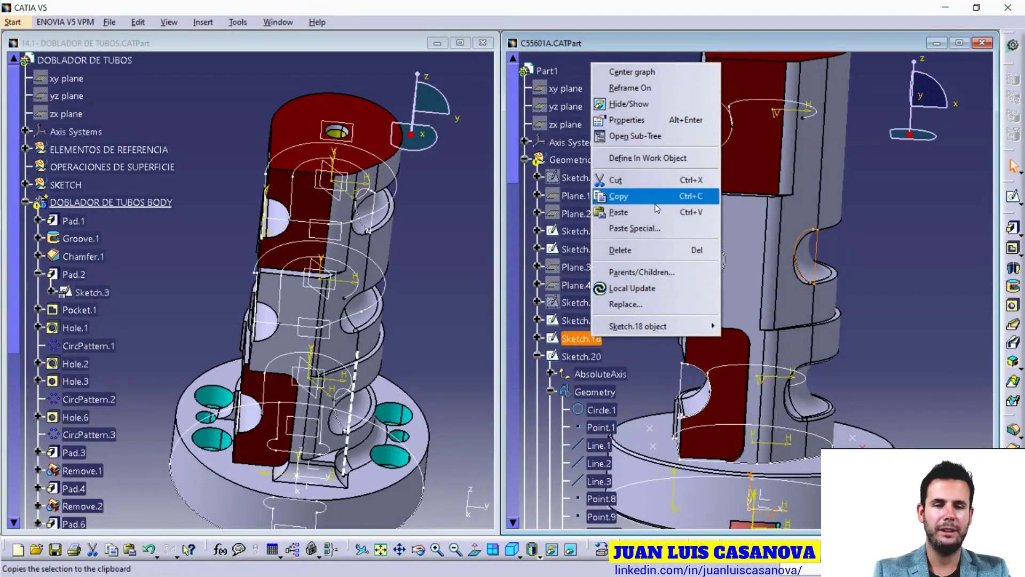
{"action": "left_click", "coordinate": [657, 273]}
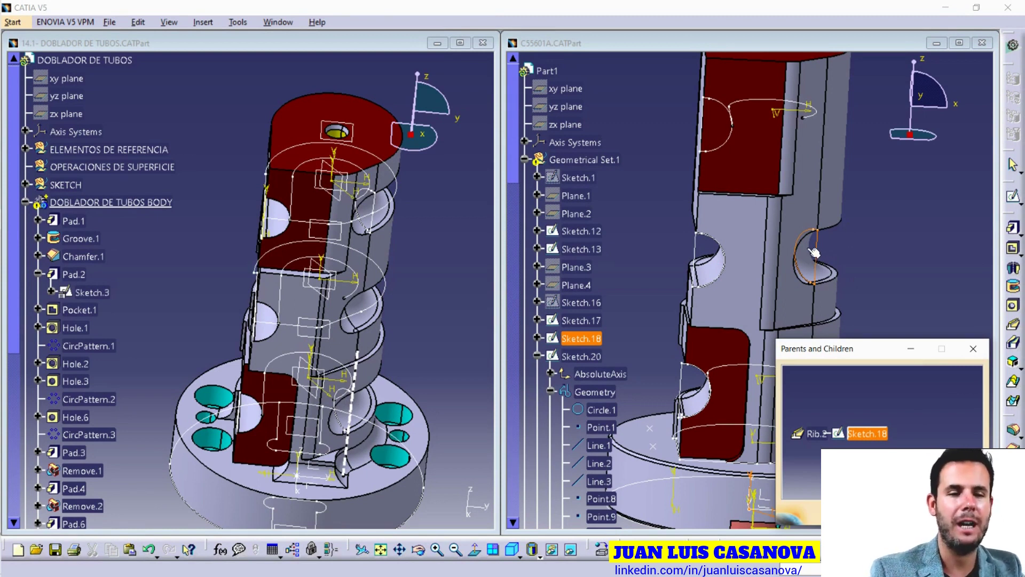
{"action": "left_click", "coordinate": [973, 348]}
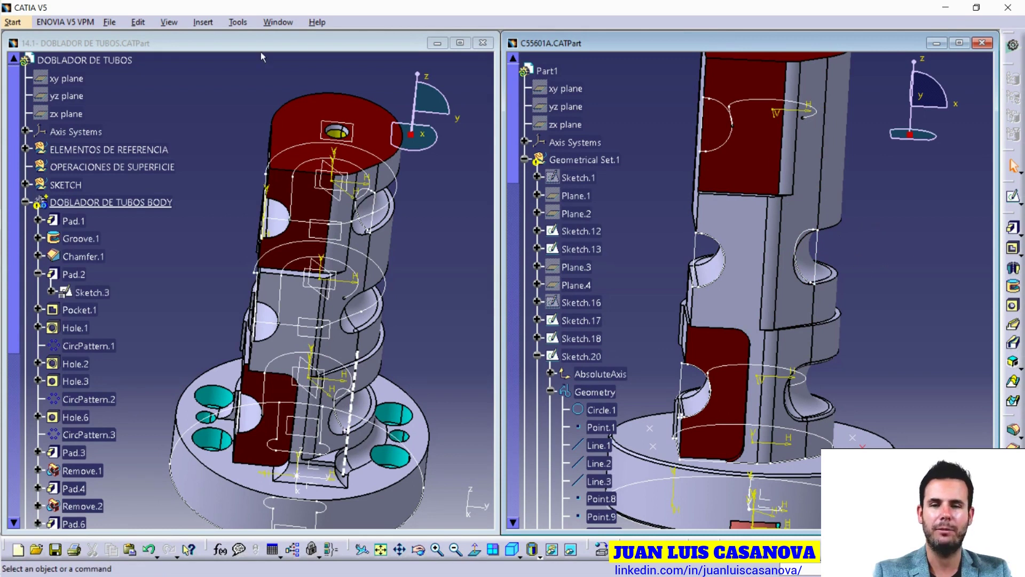
Run Delete Useless Elements on C55601A, sort by Status, and enlarge the list.
{"action": "left_click", "coordinate": [238, 22]}
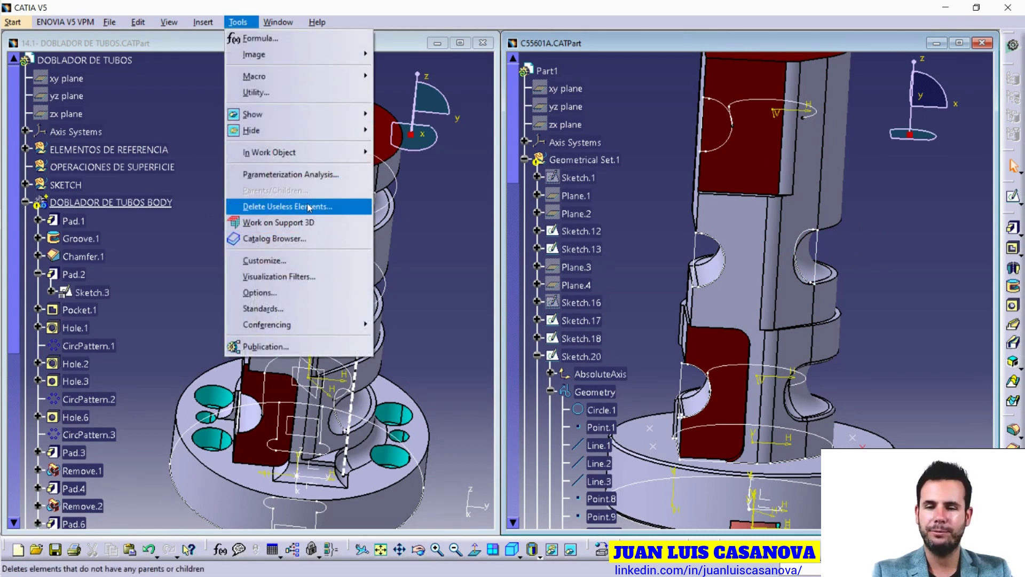
{"action": "left_click", "coordinate": [309, 207]}
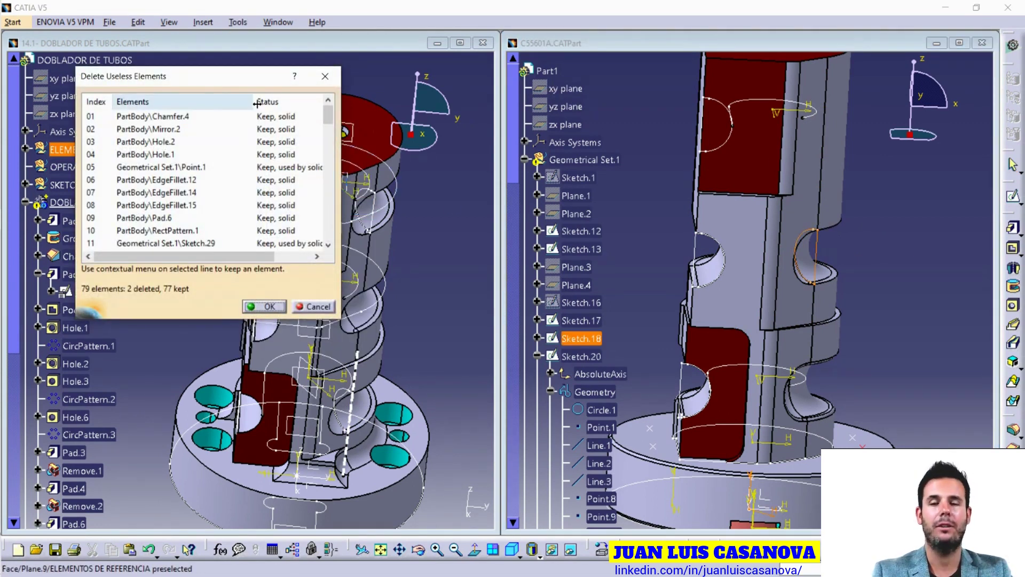
{"action": "left_click", "coordinate": [267, 101]}
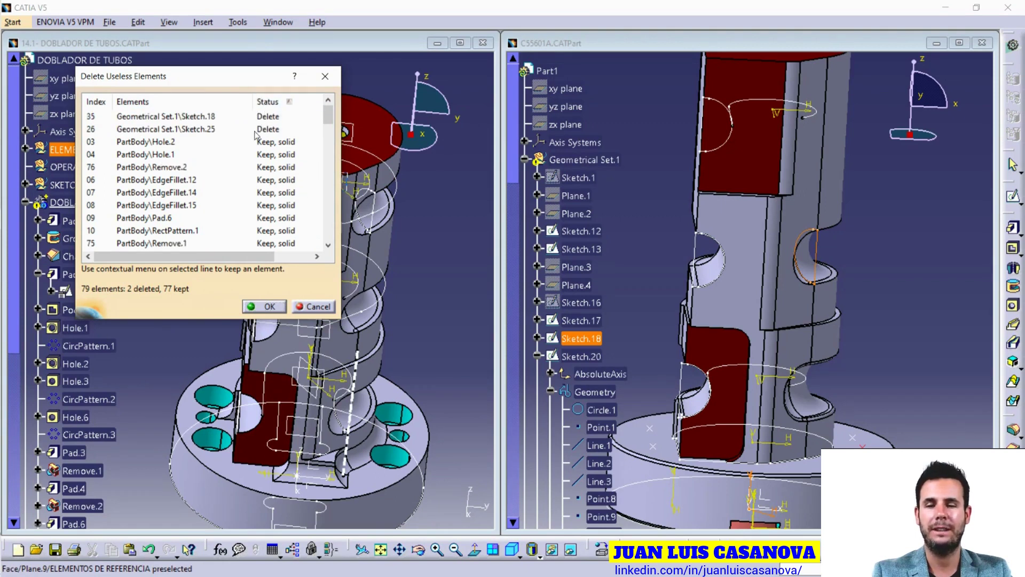
{"action": "left_click_drag", "start_coordinate": [335, 315], "coordinate": [452, 370]}
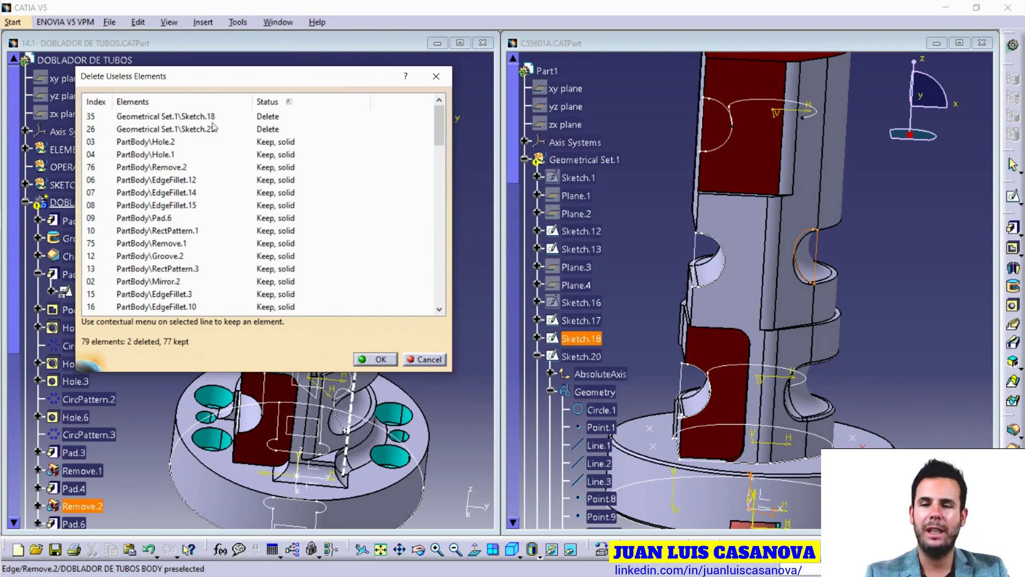
Keep Sketch.25 and show it in the tree, deleting only Sketch.18.
{"action": "left_click", "coordinate": [196, 131]}
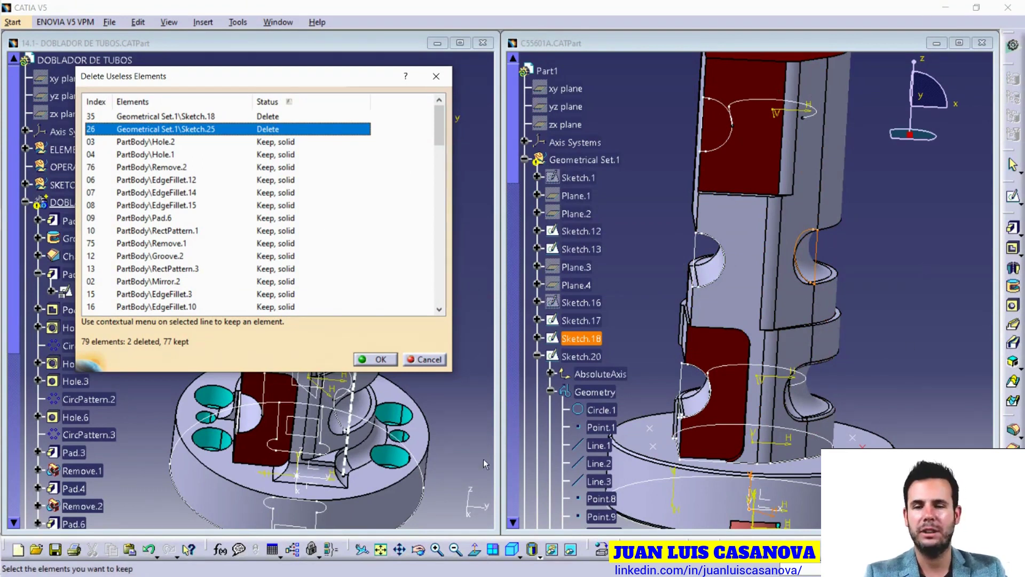
{"action": "right_click", "coordinate": [198, 129]}
{"action": "left_click", "coordinate": [230, 150]}
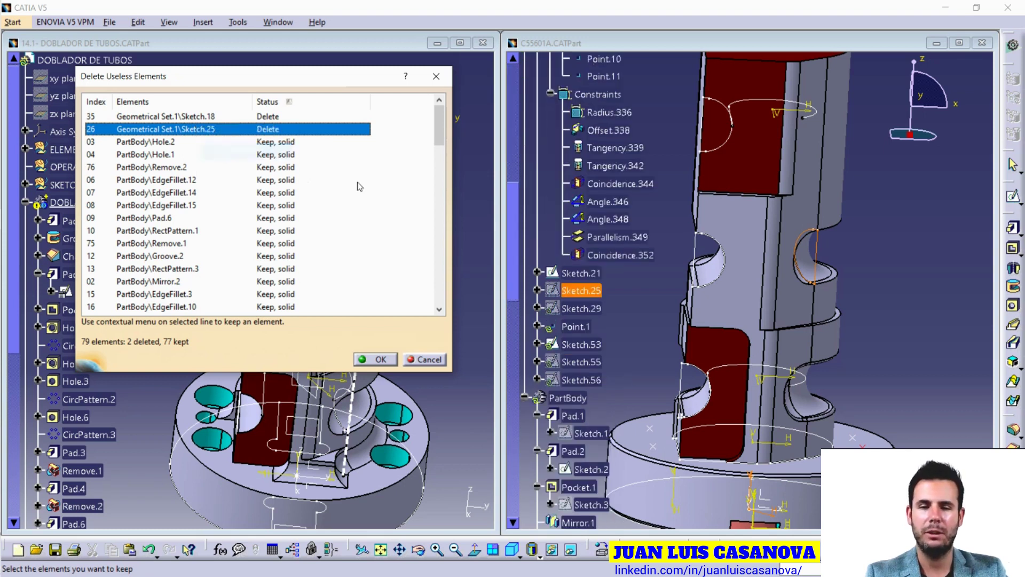
{"action": "left_click", "coordinate": [590, 288]}
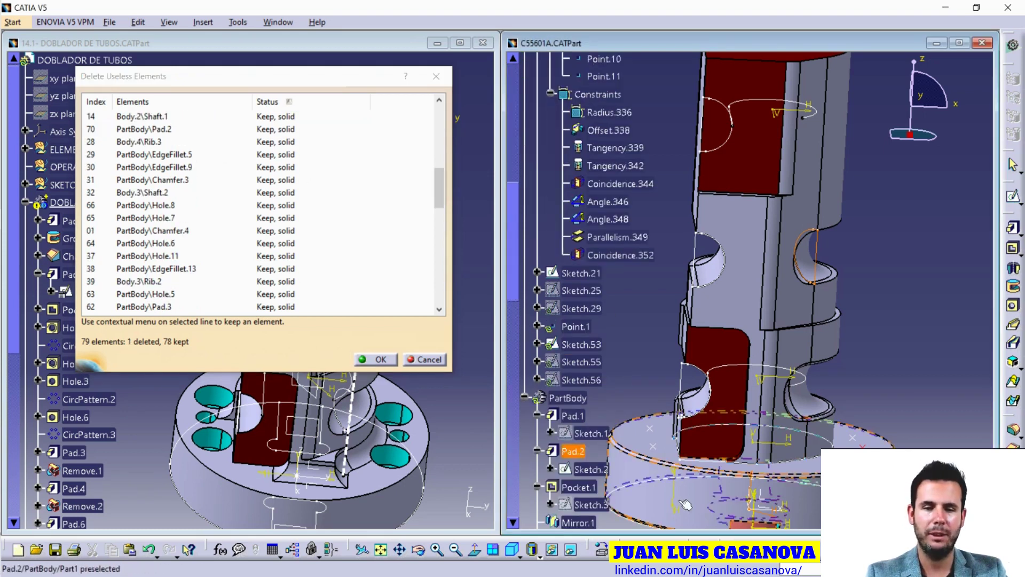
{"action": "right_click", "coordinate": [581, 291]}
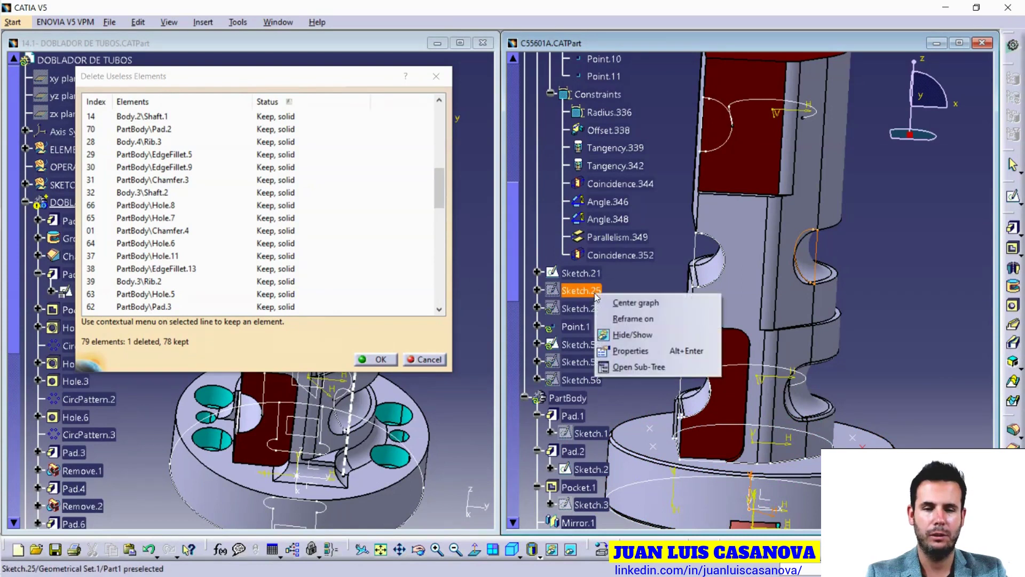
{"action": "left_click", "coordinate": [643, 336]}
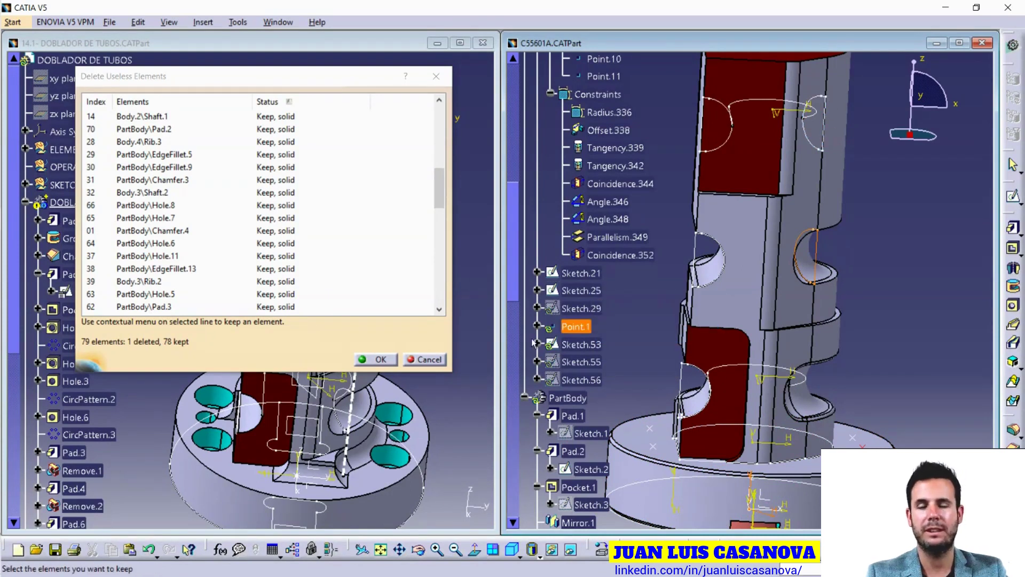
{"action": "left_click", "coordinate": [394, 360]}
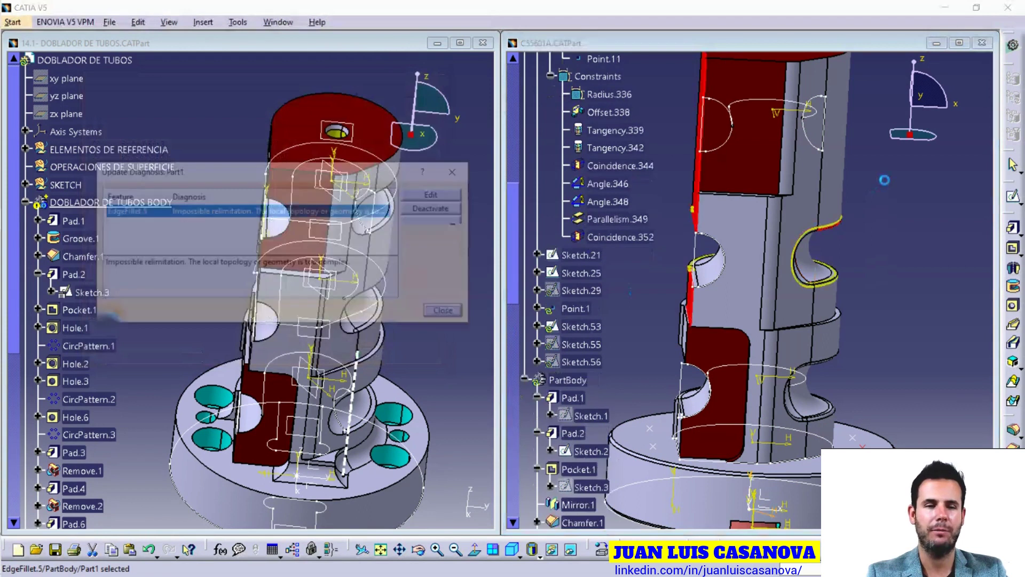
Close the EdgeFillet.5 update error and zoom out on both C55601A and DOBLADOR DE TUBOS.
{"action": "left_click", "coordinate": [461, 314]}
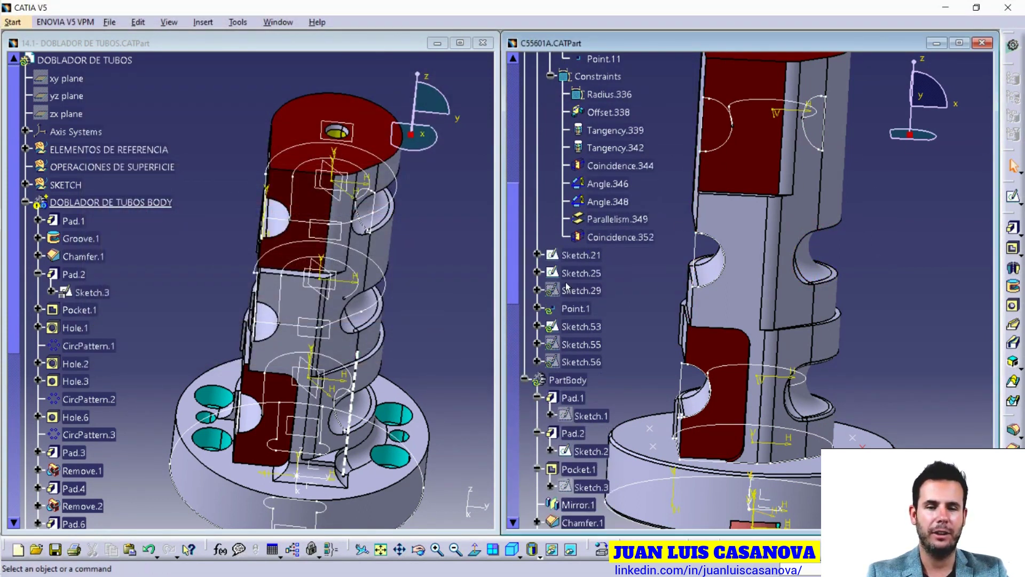
{"action": "middle_click_drag", "start_coordinate": [830, 190], "coordinate": [848, 229], "text": "ctrl"}
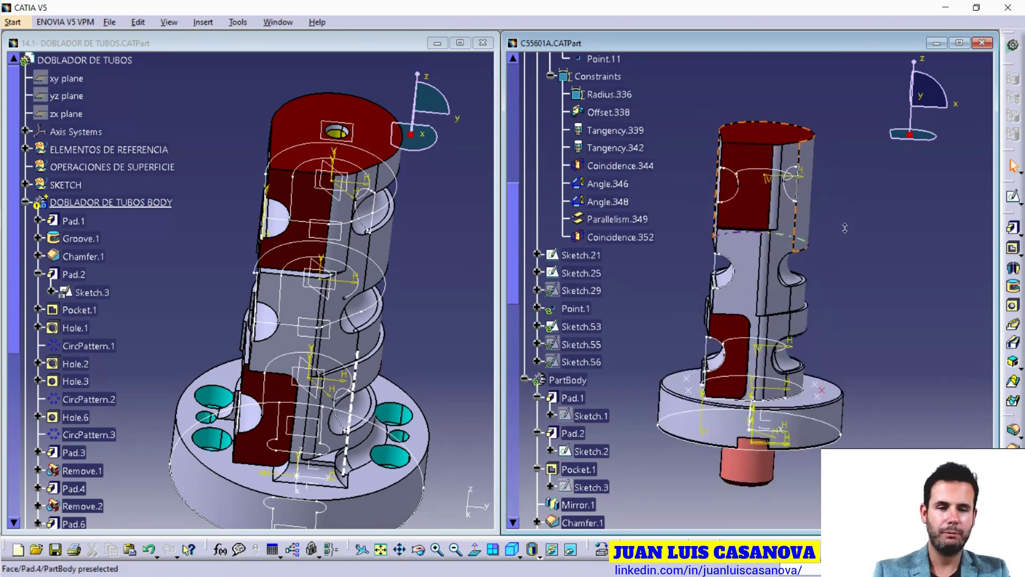
{"action": "left_click", "coordinate": [361, 128]}
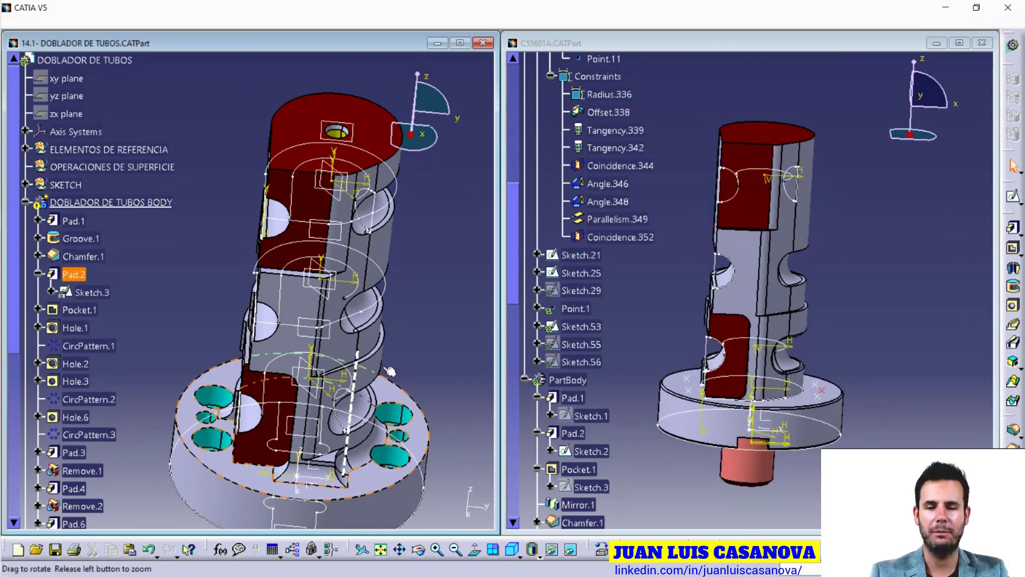
{"action": "middle_click_drag", "start_coordinate": [363, 184], "coordinate": [321, 224]}
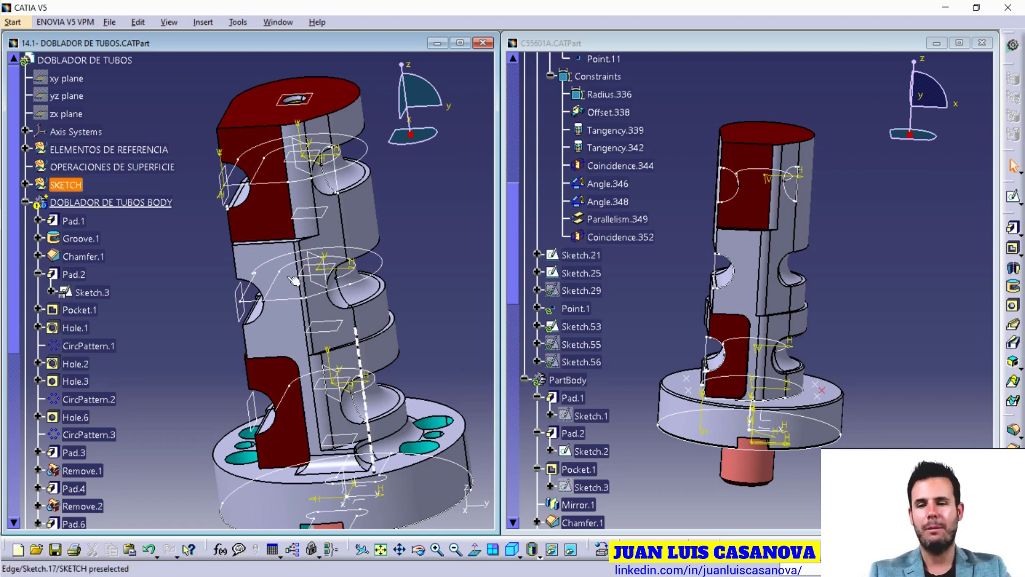
{"action": "middle_click_drag", "start_coordinate": [454, 366], "coordinate": [178, 324]}
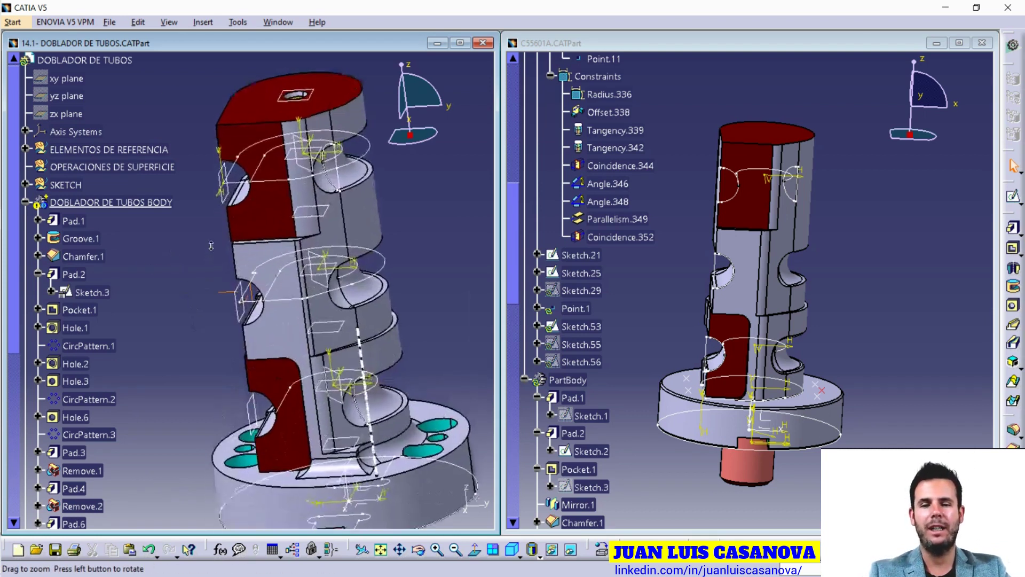